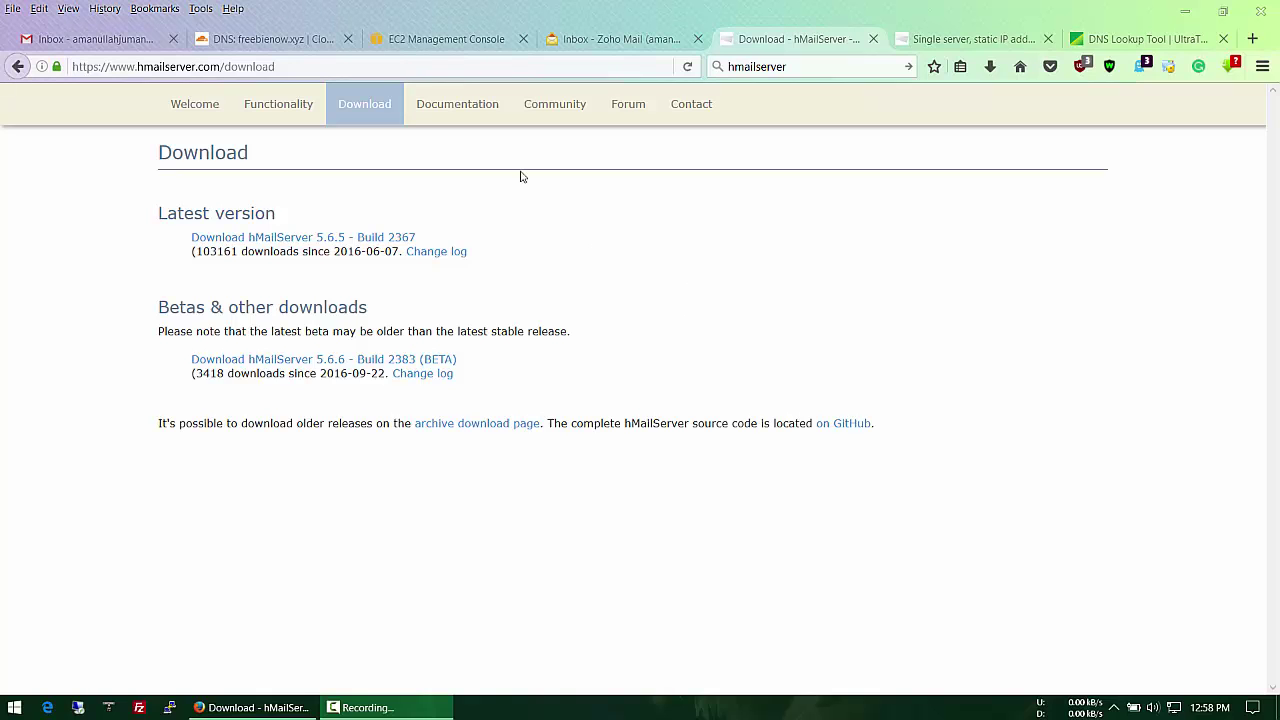
# Step: Switch to the EC2 Management Console tab showing the Instances list
pyautogui.click(414, 37)
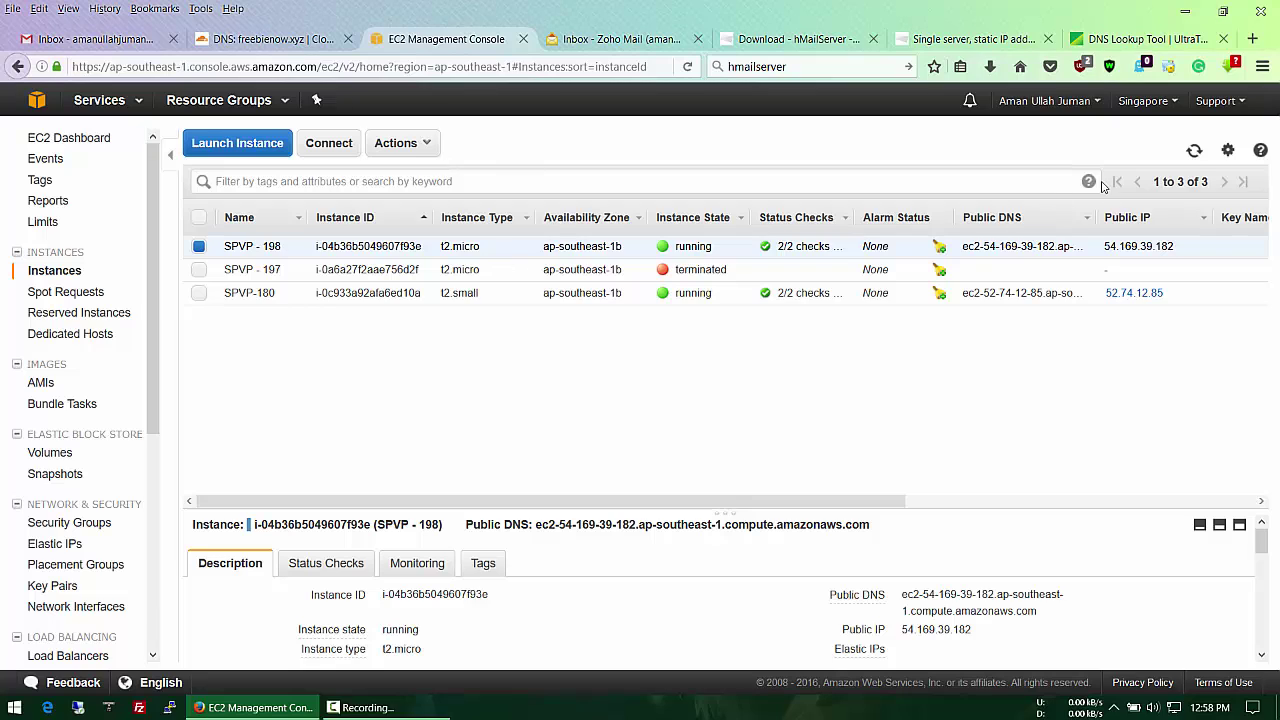
# Step: Associate elastic IP 52.220.171.179 with instance i-04b36b5049607f93e (SPVP - 198) and refresh the address list
pyautogui.click(1195, 152)
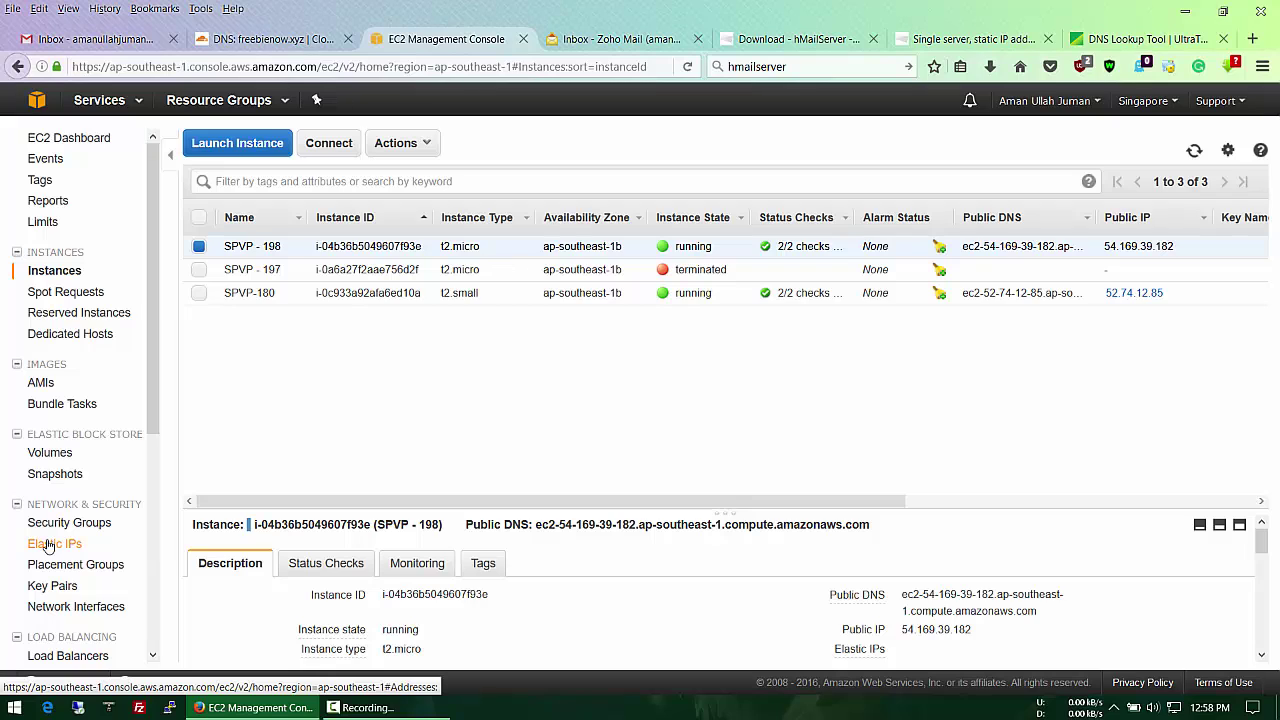
pyautogui.click(47, 546)
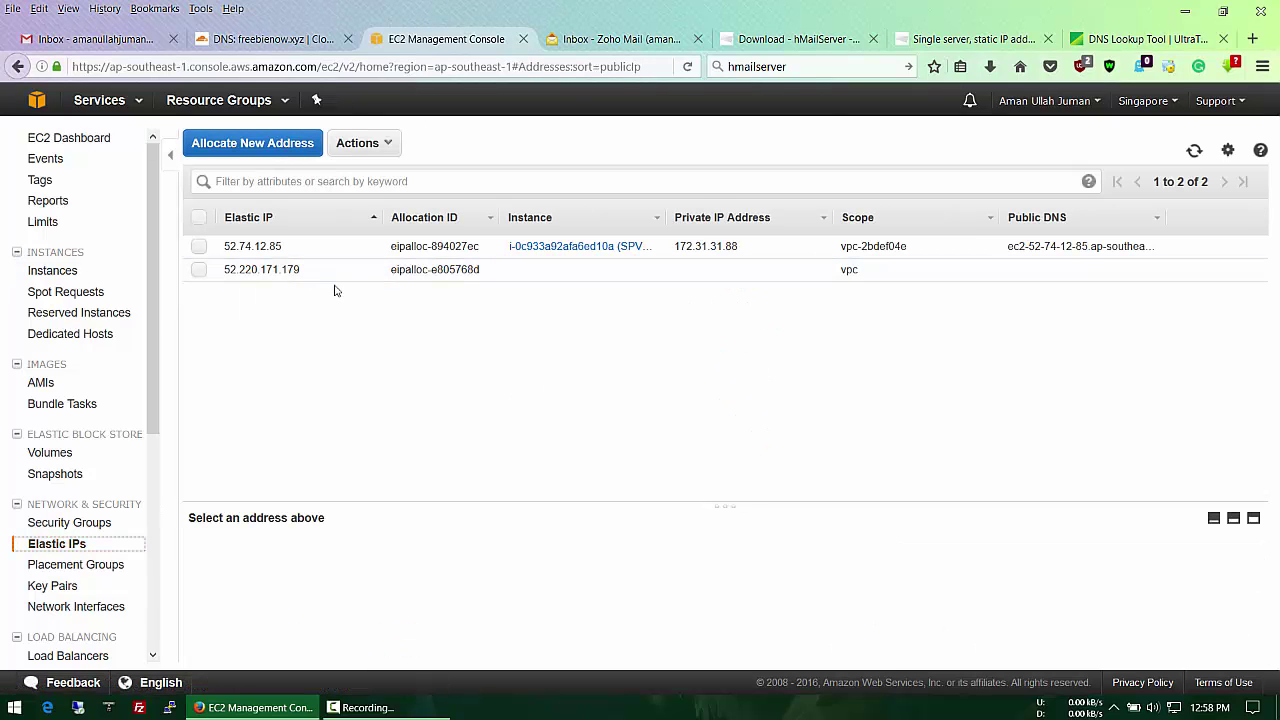
pyautogui.click(641, 276)
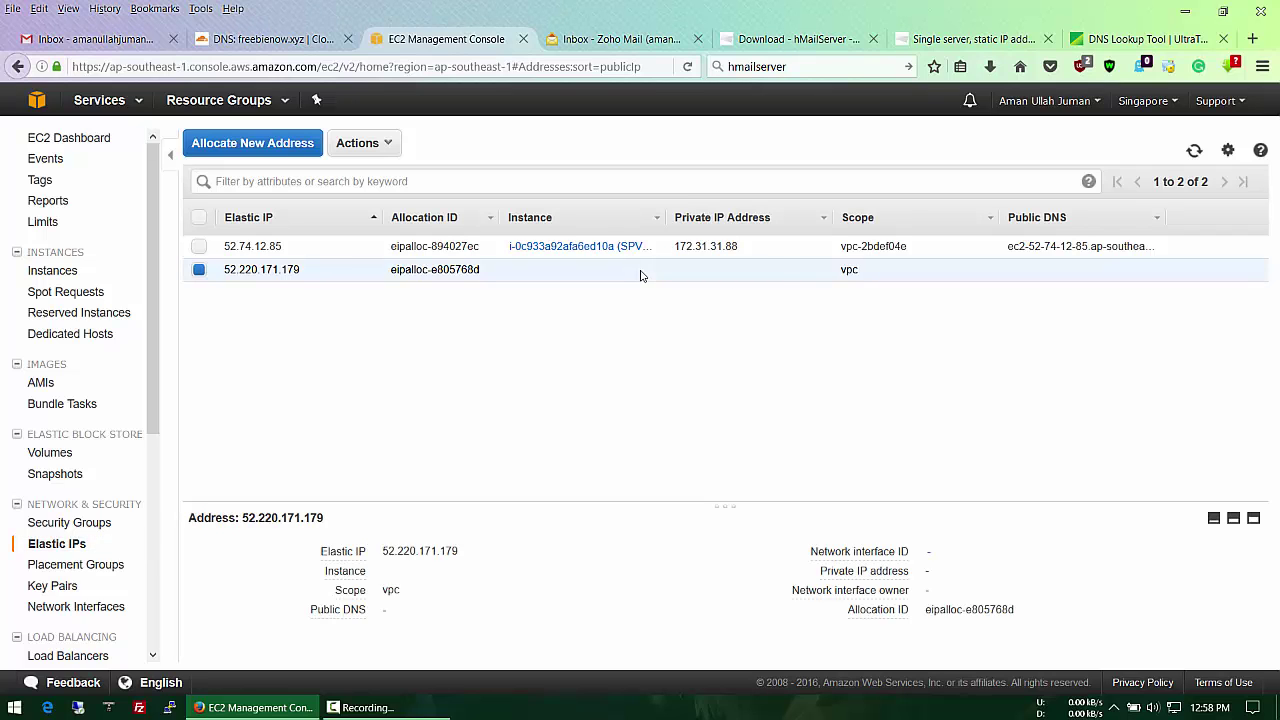
pyautogui.rightClick(641, 276)
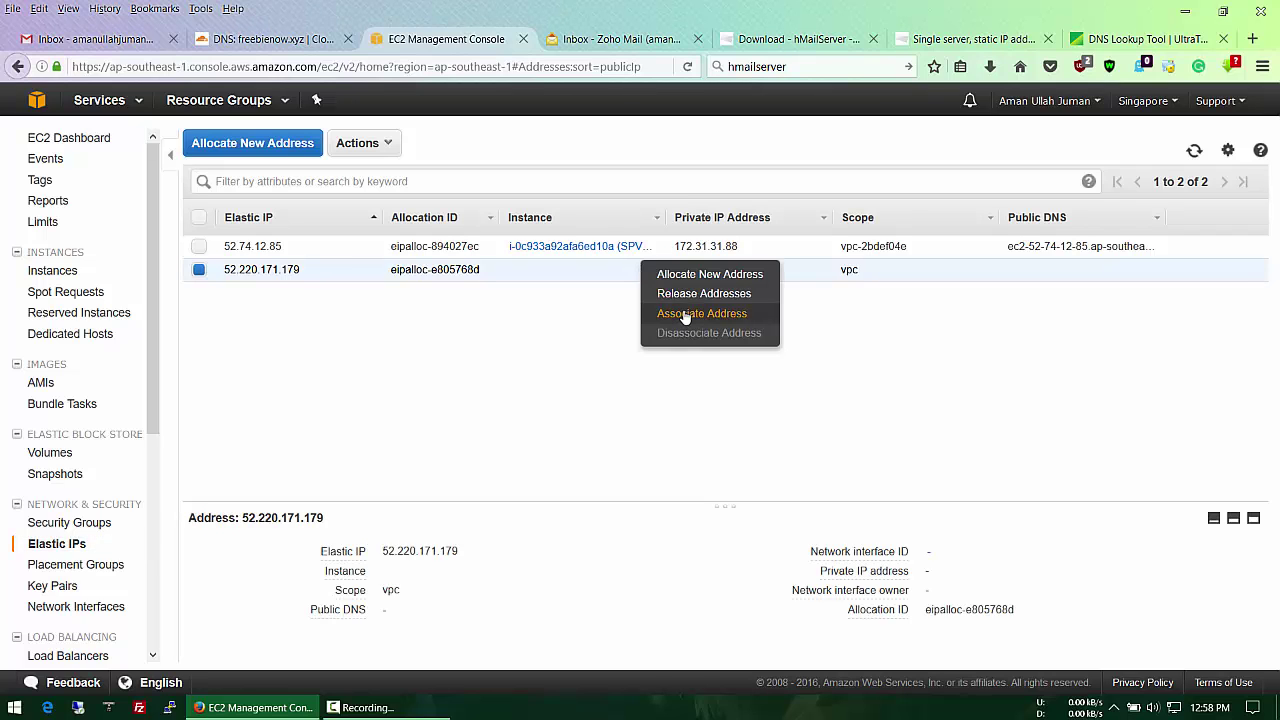
pyautogui.click(686, 314)
pyautogui.click(650, 284)
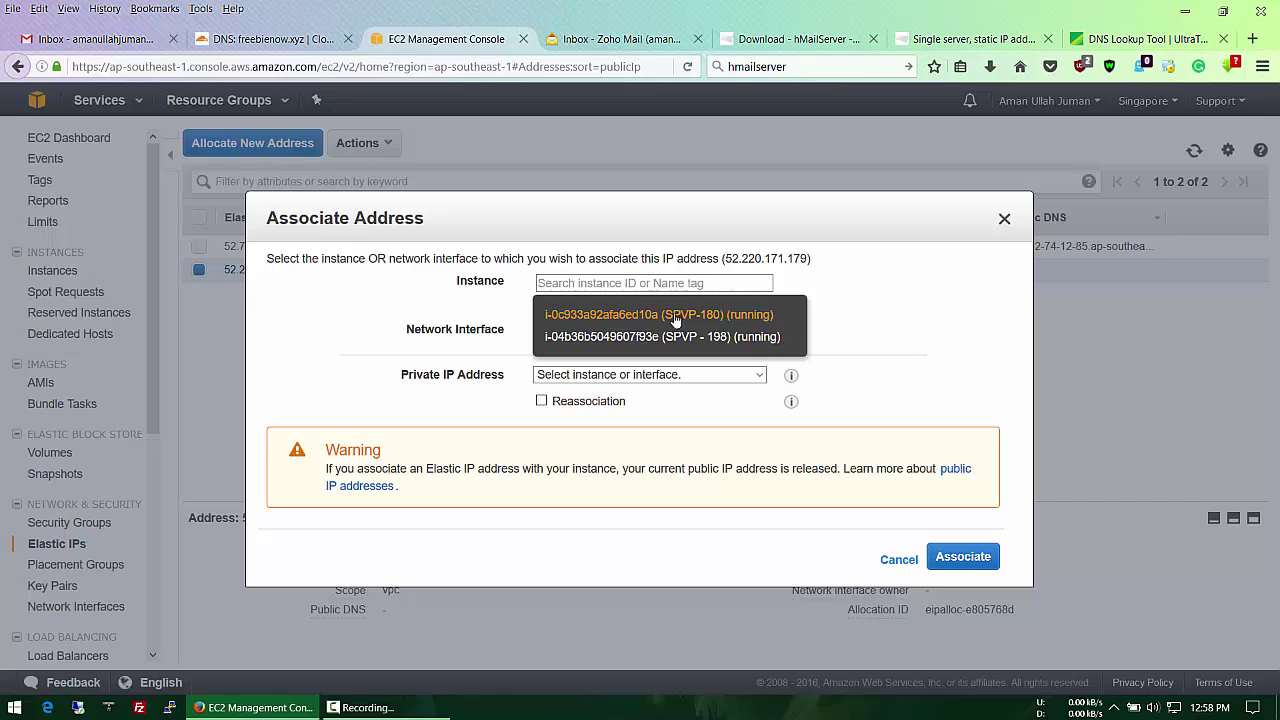
pyautogui.click(714, 338)
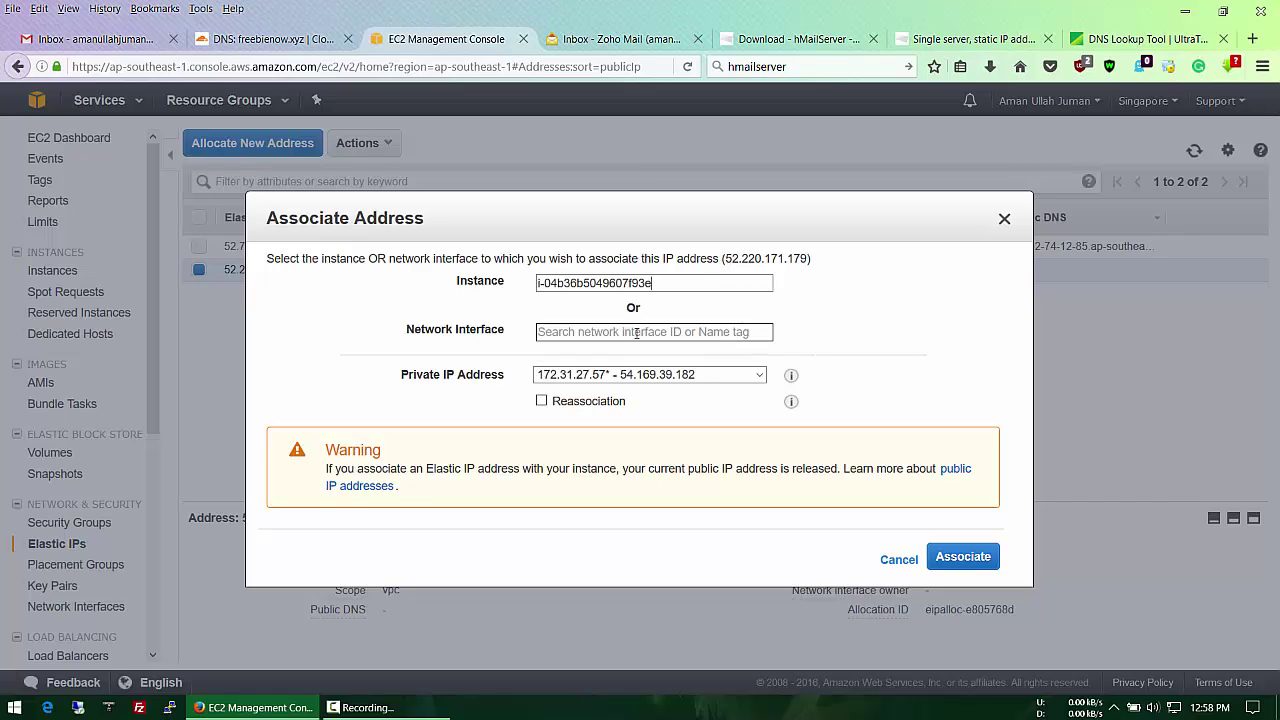
pyautogui.click(965, 562)
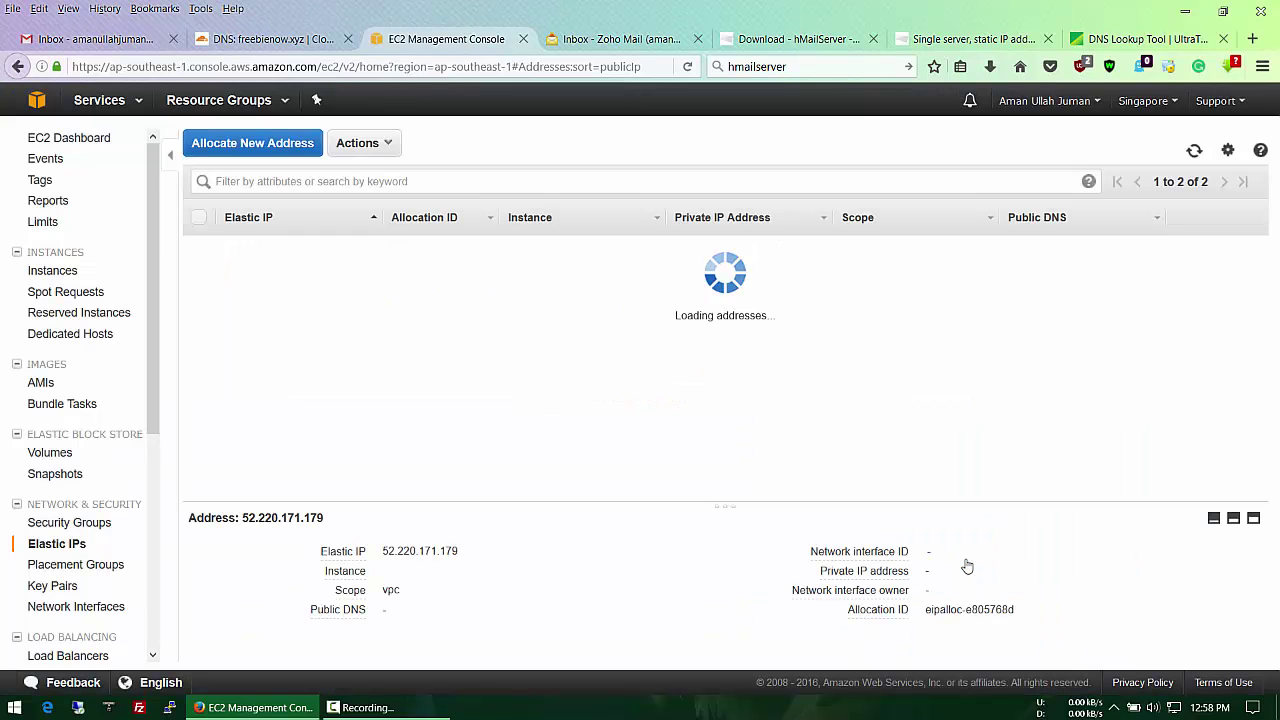
pyautogui.click(1194, 150)
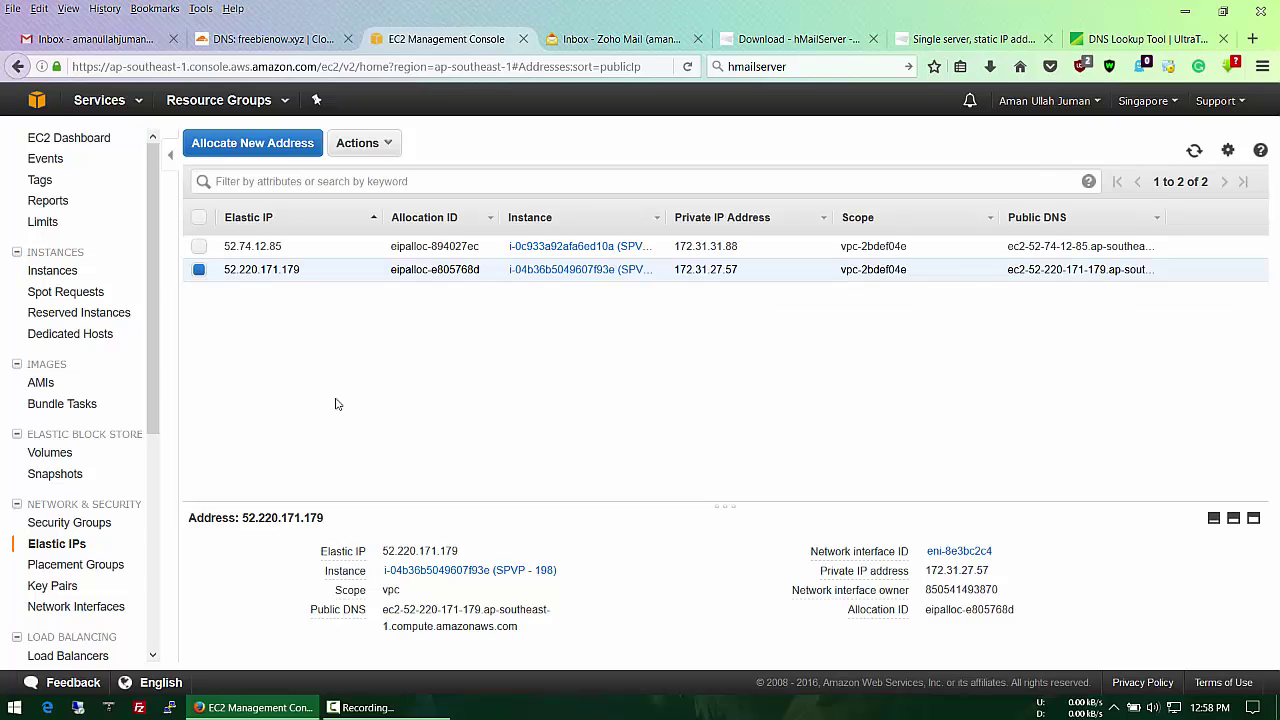
pyautogui.scroll(-1, 155, 377)
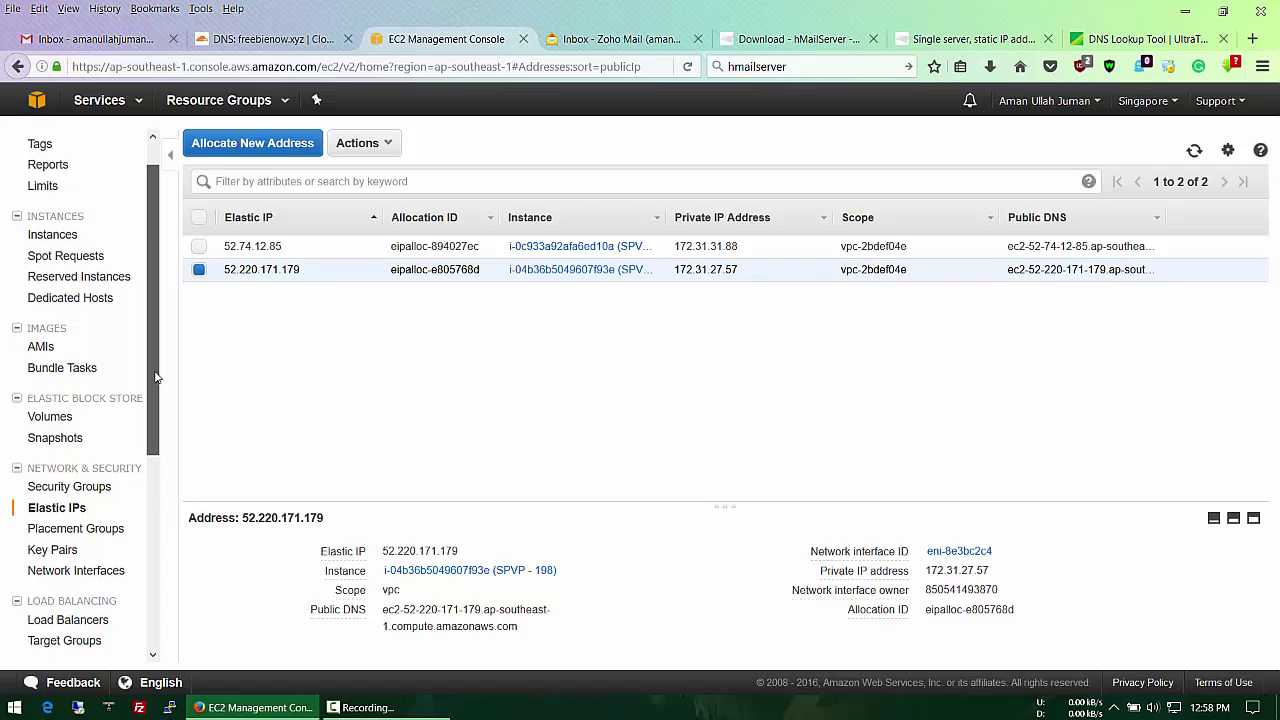
pyautogui.scroll(-1, 155, 377)
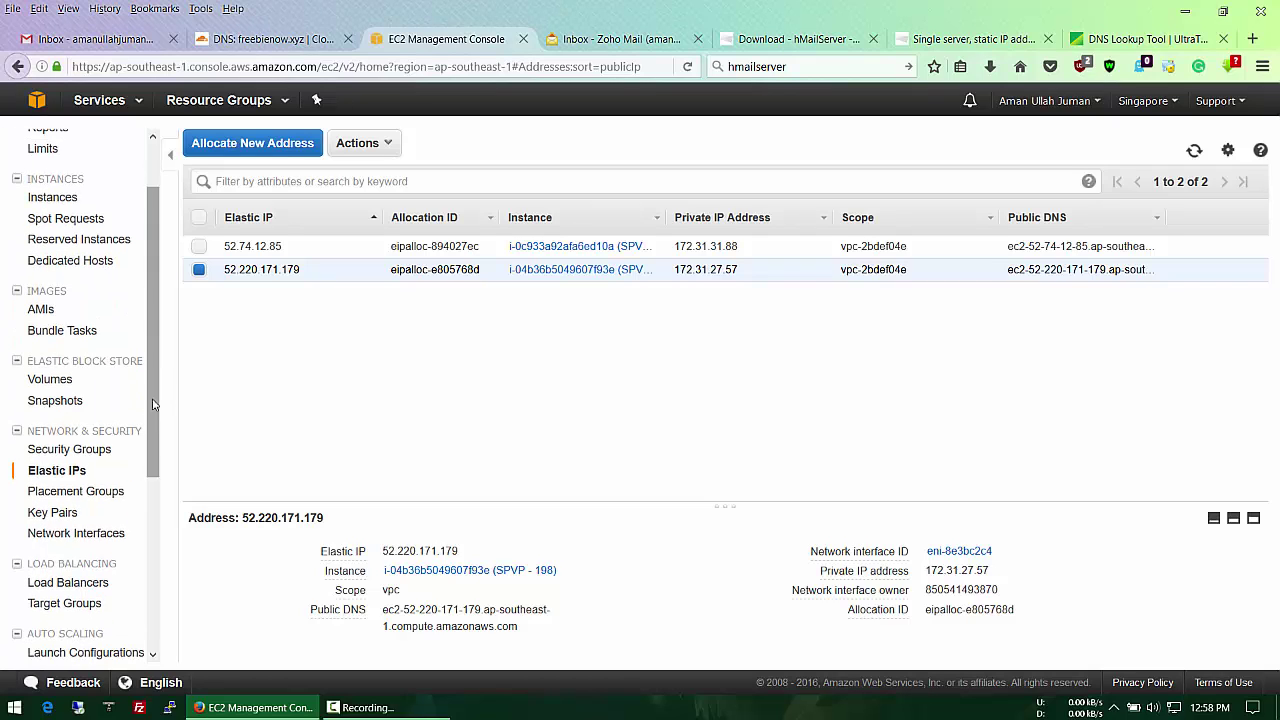
pyautogui.click(88, 453)
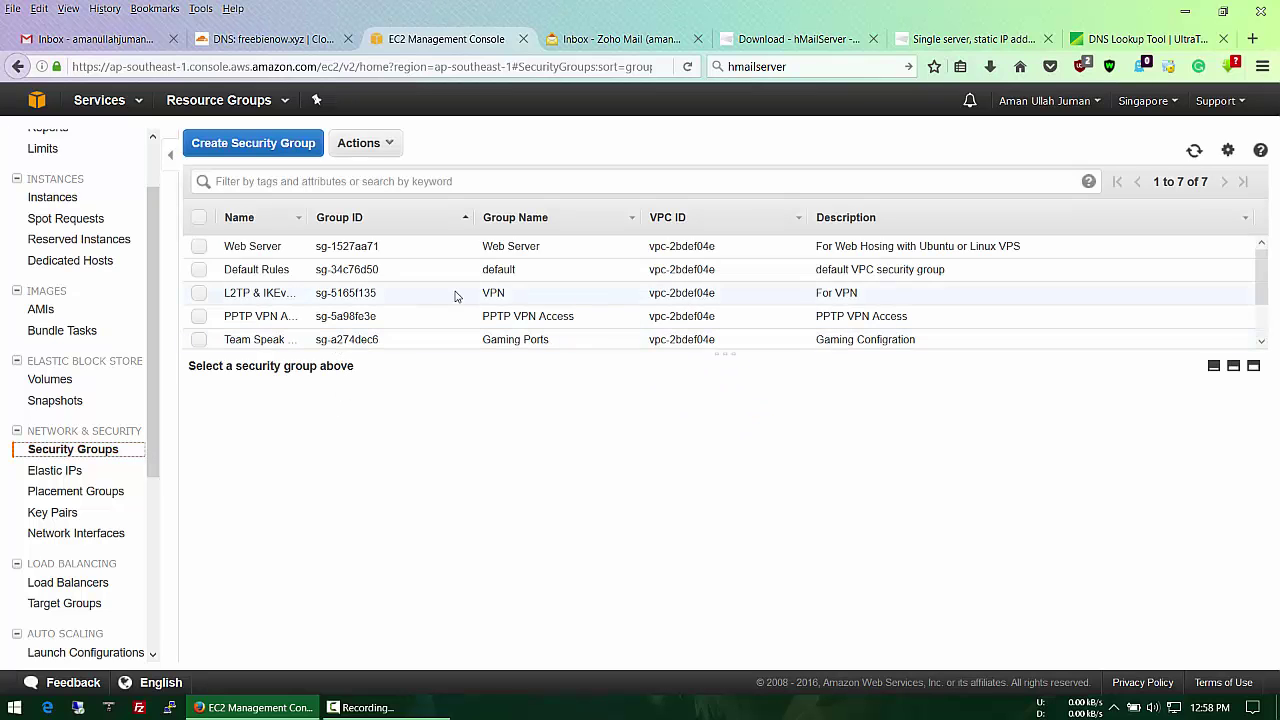
pyautogui.scroll(-1, 457, 291)
pyautogui.click(530, 313)
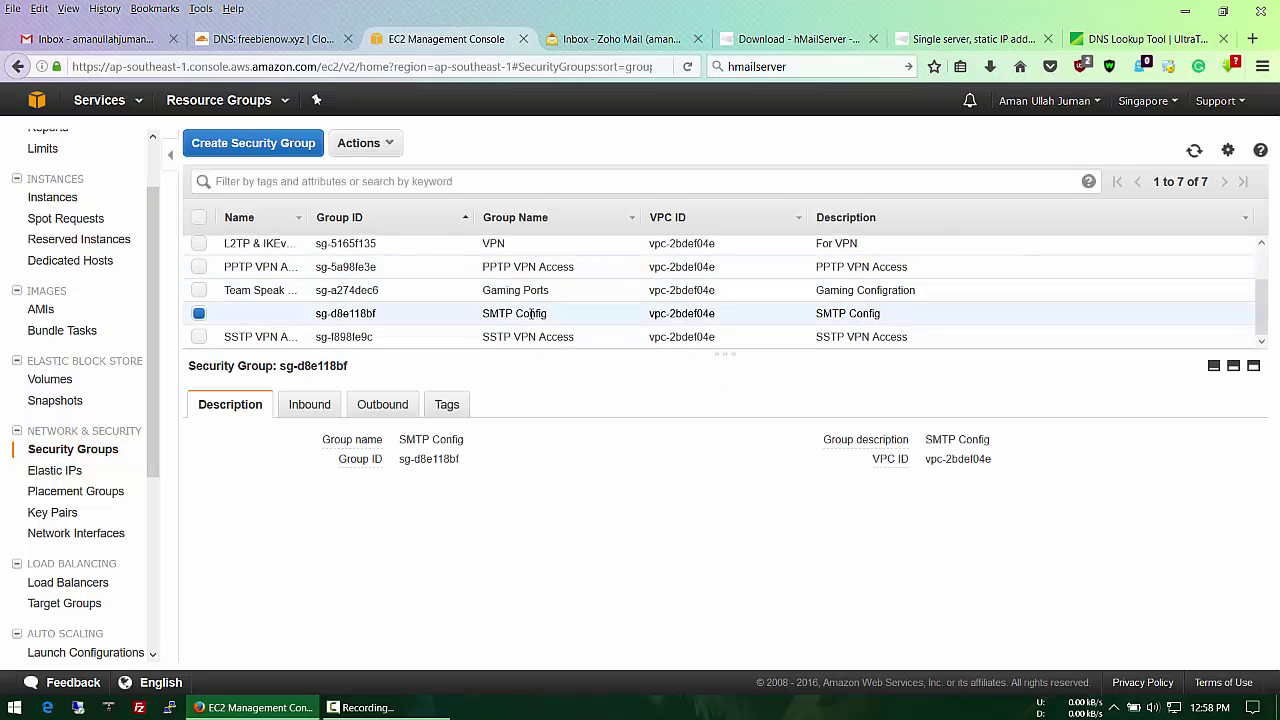
pyautogui.click(308, 405)
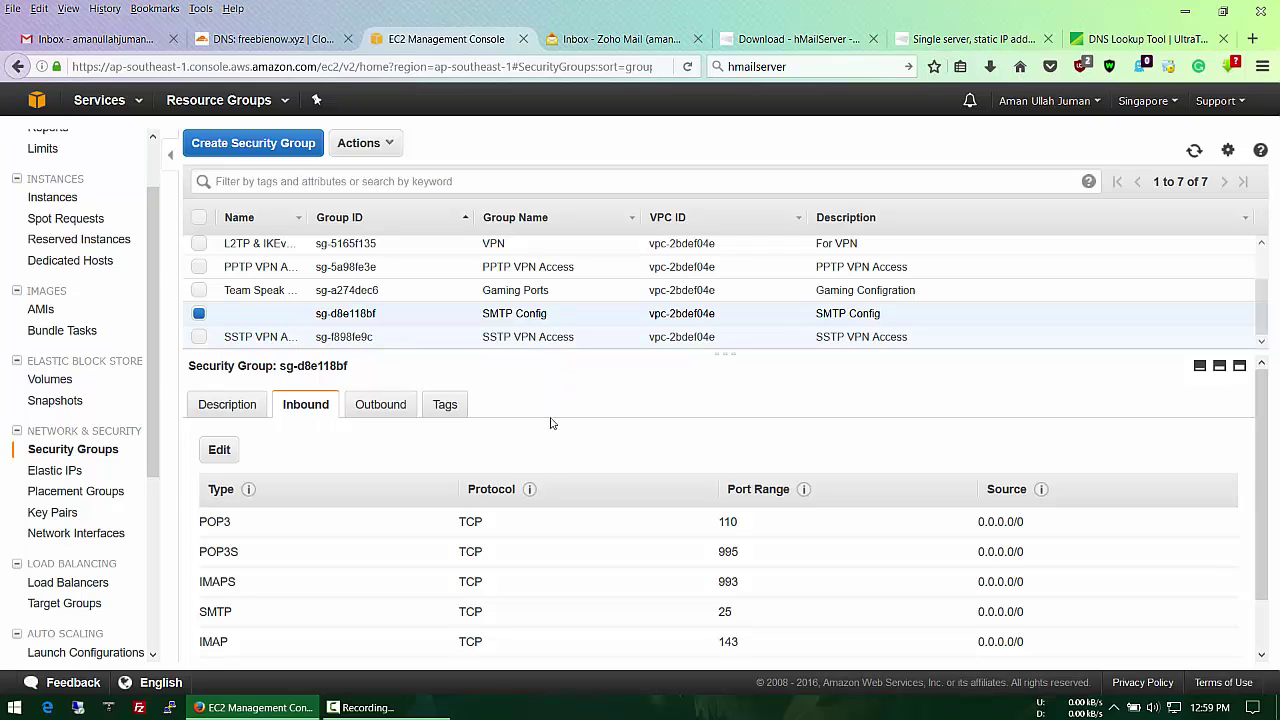
pyautogui.scroll(-1, 700, 520)
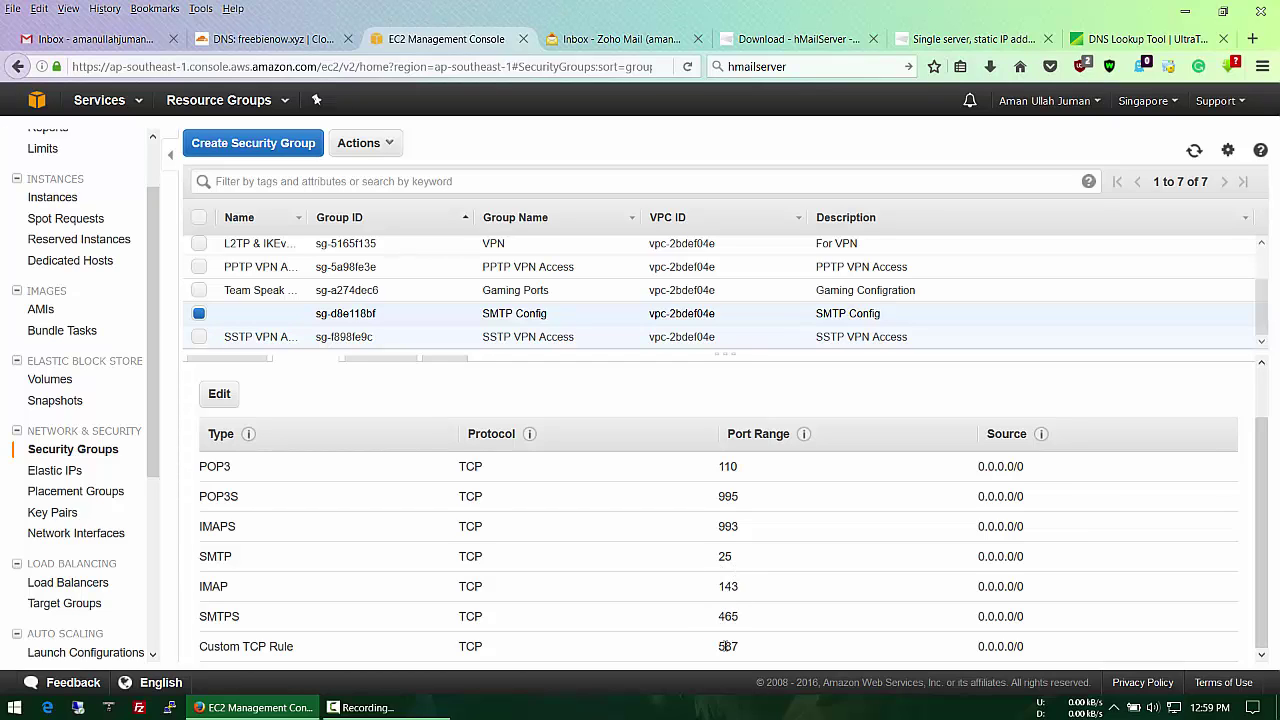
pyautogui.moveTo(740, 556); pyautogui.dragTo(201, 557)
pyautogui.click(739, 556)
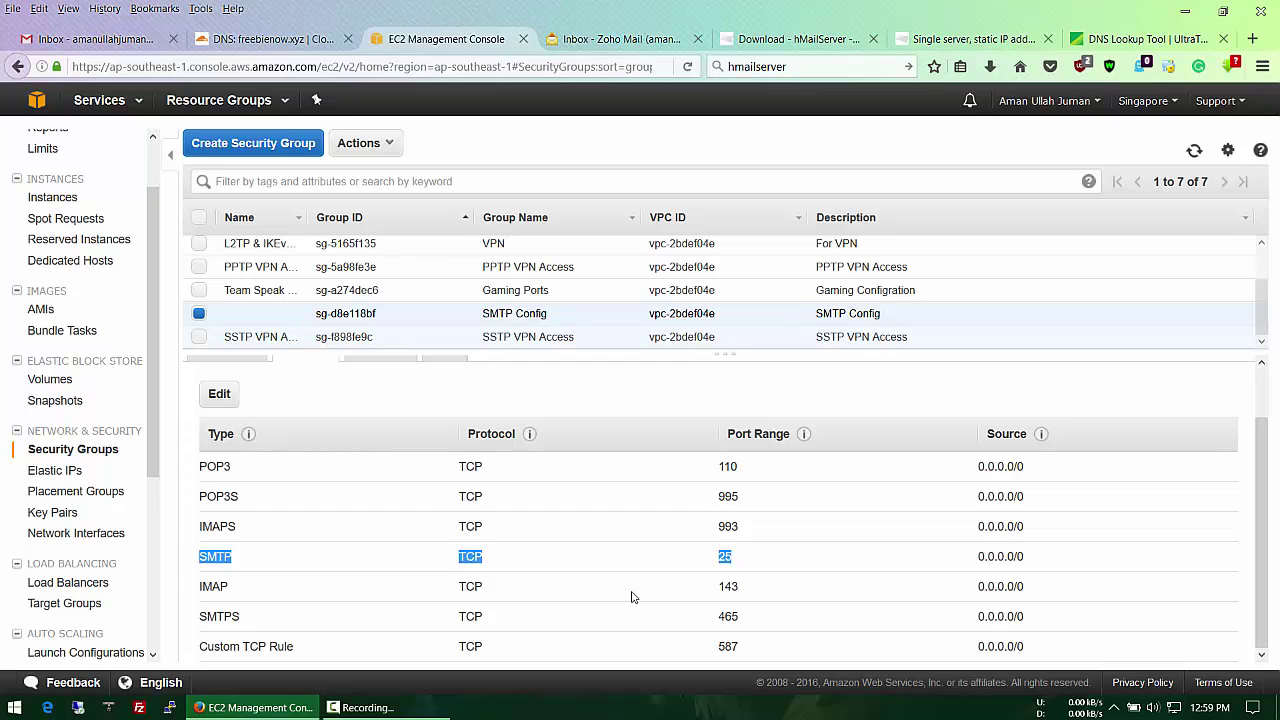
pyautogui.click(591, 450)
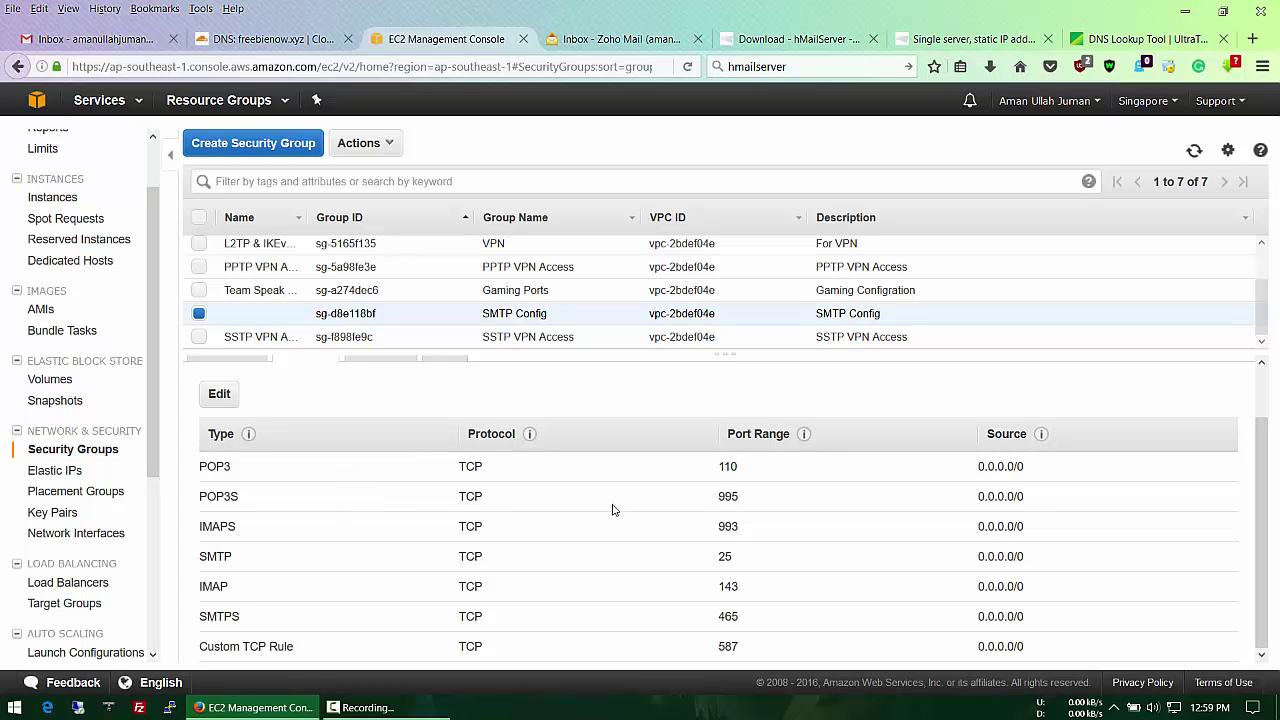
pyautogui.moveTo(228, 433)
pyautogui.click(63, 474)
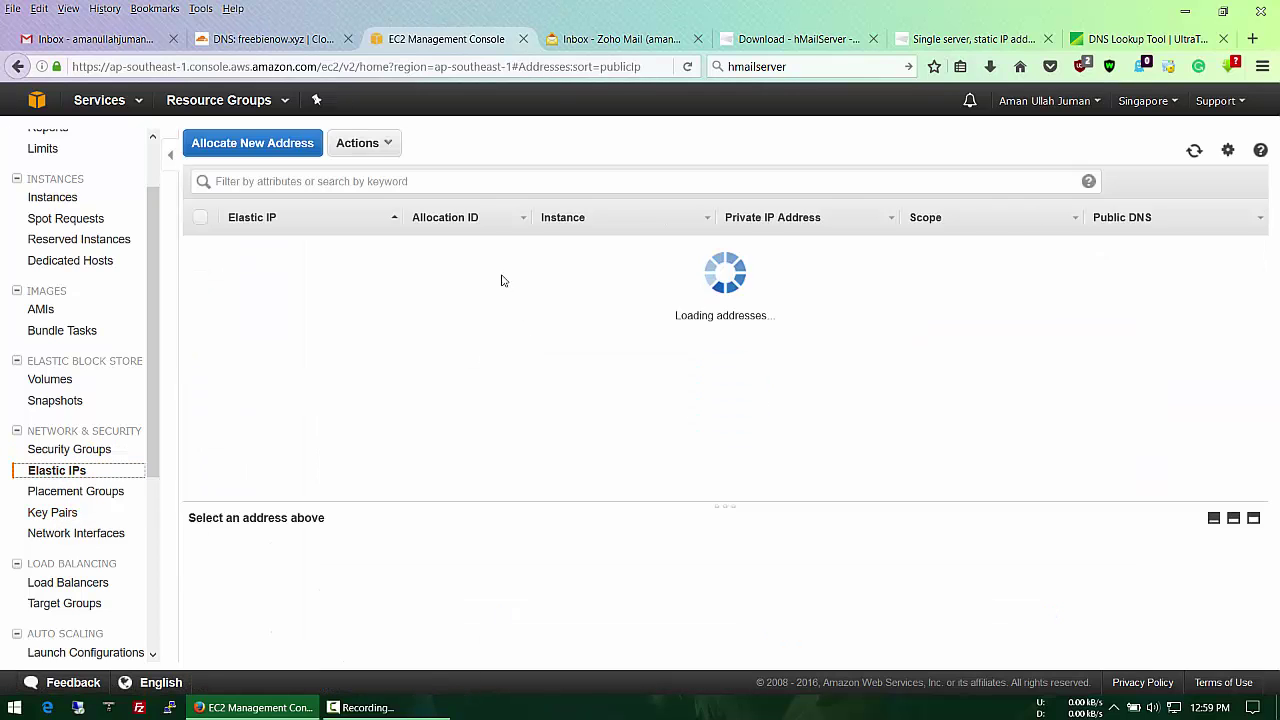
# Step: Connect by Remote Desktop to 52.220.171.179, trust the server, and sign in with the account password
pyautogui.moveTo(304, 272); pyautogui.dragTo(227, 277)
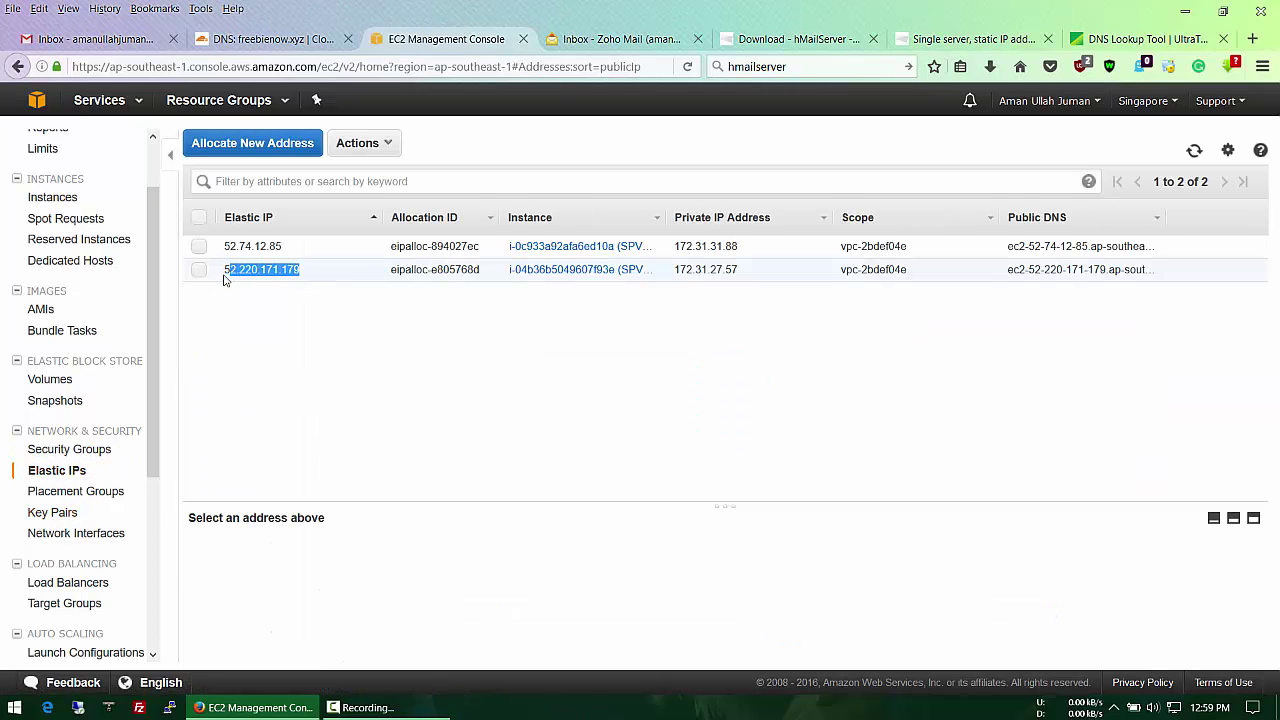
pyautogui.click(226, 280)
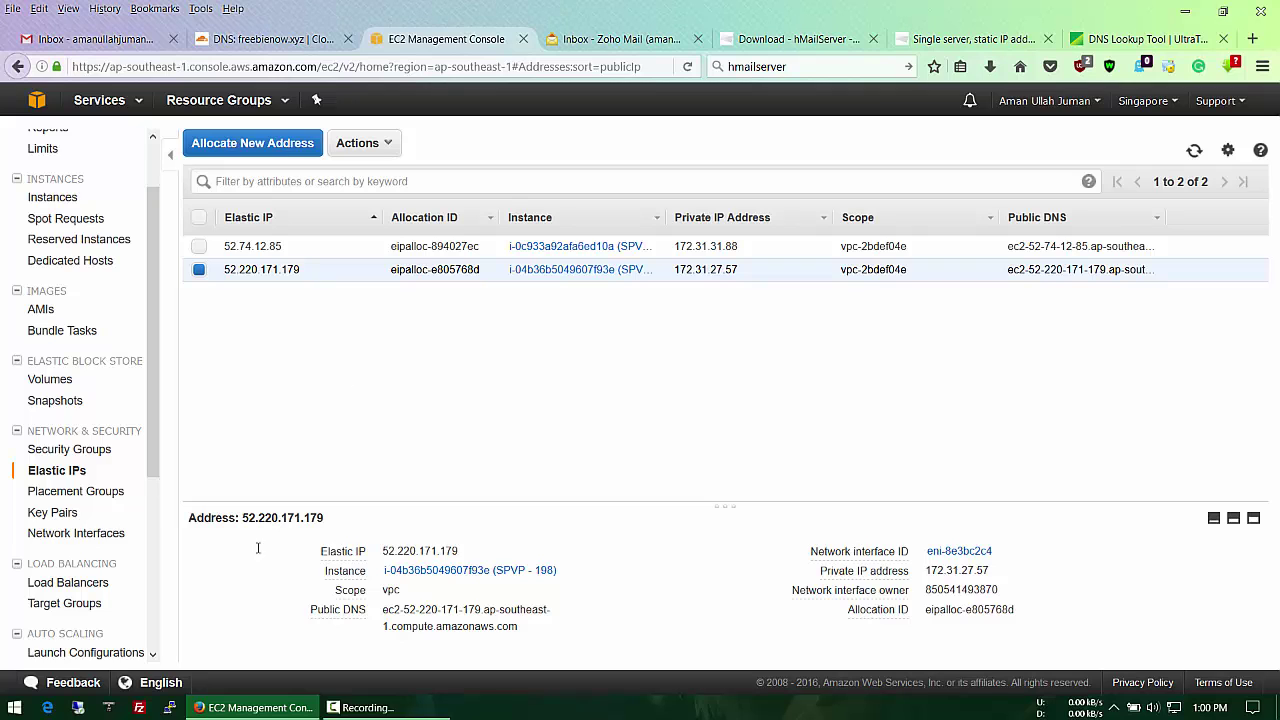
pyautogui.click(78, 707)
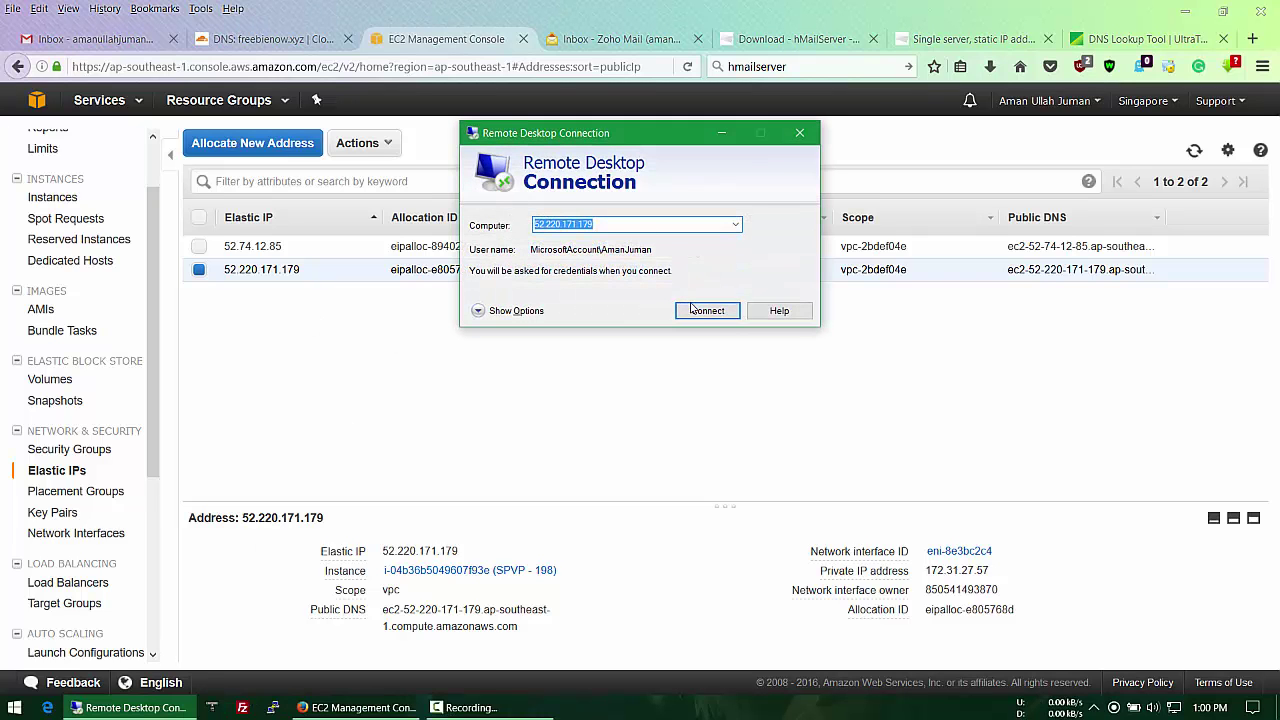
pyautogui.click(697, 310)
pyautogui.click(496, 280)
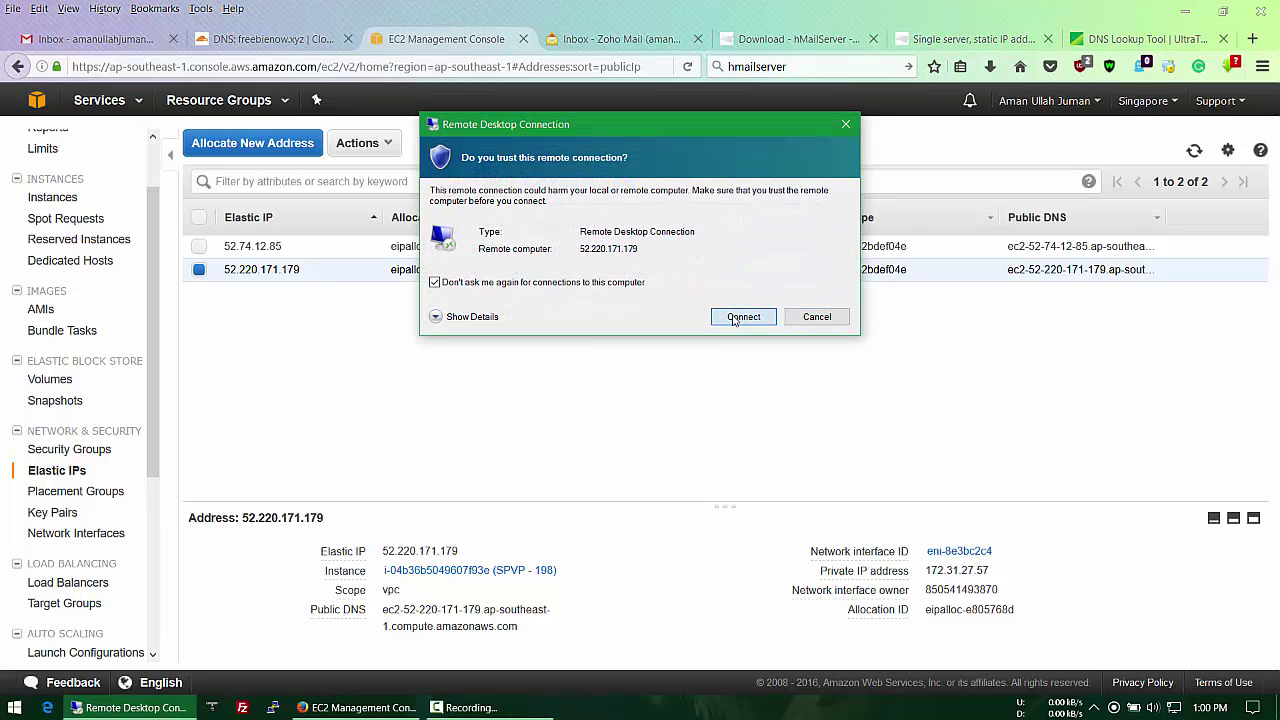
pyautogui.click(735, 317)
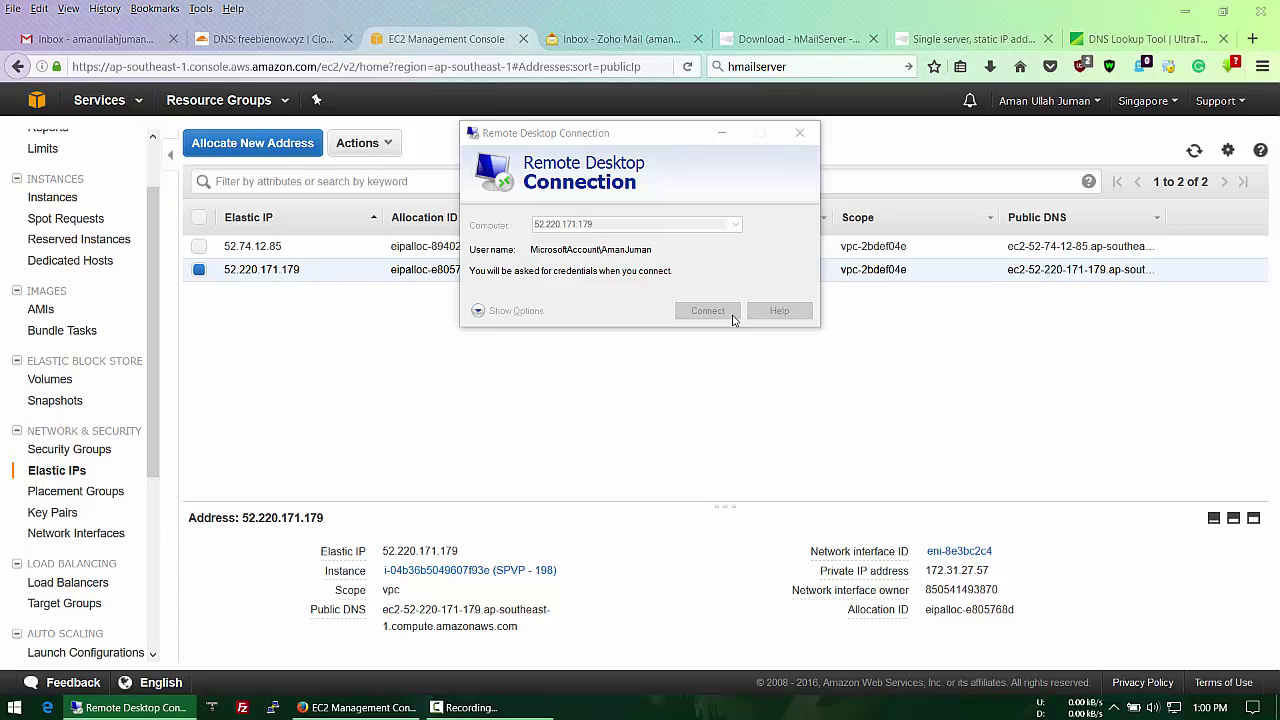
pyautogui.write('••••••••••')
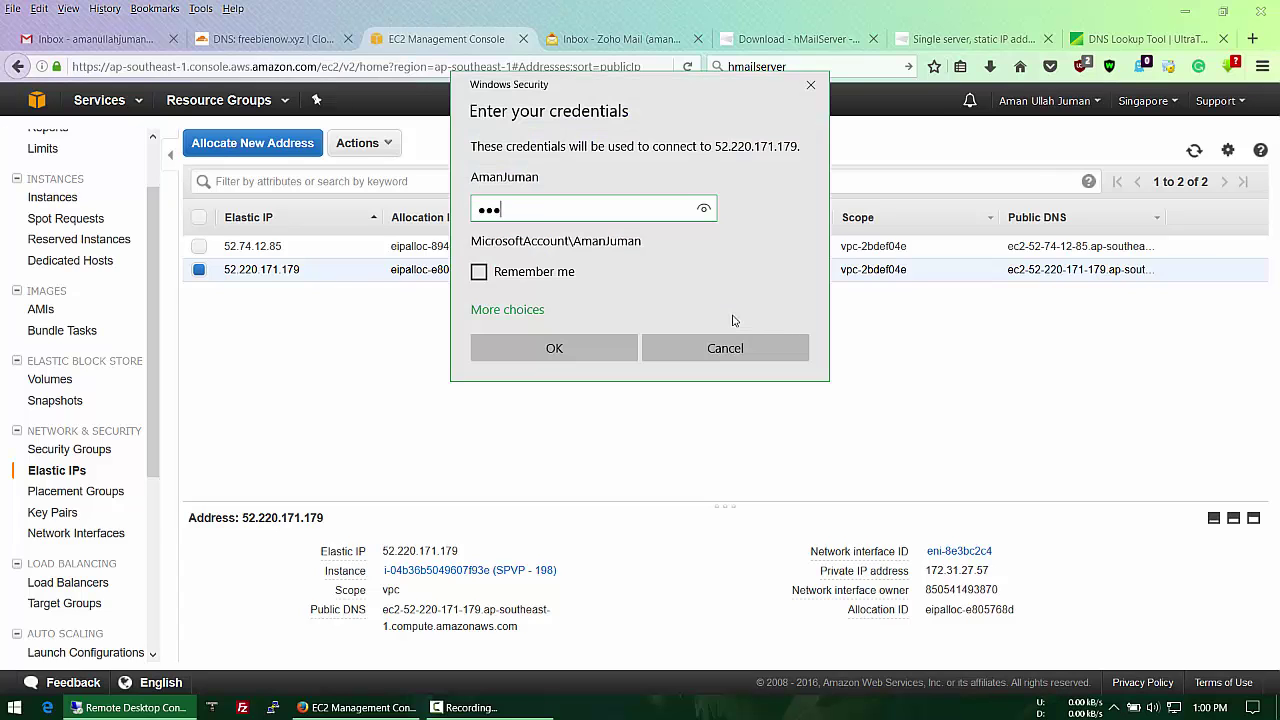
pyautogui.press('Return')
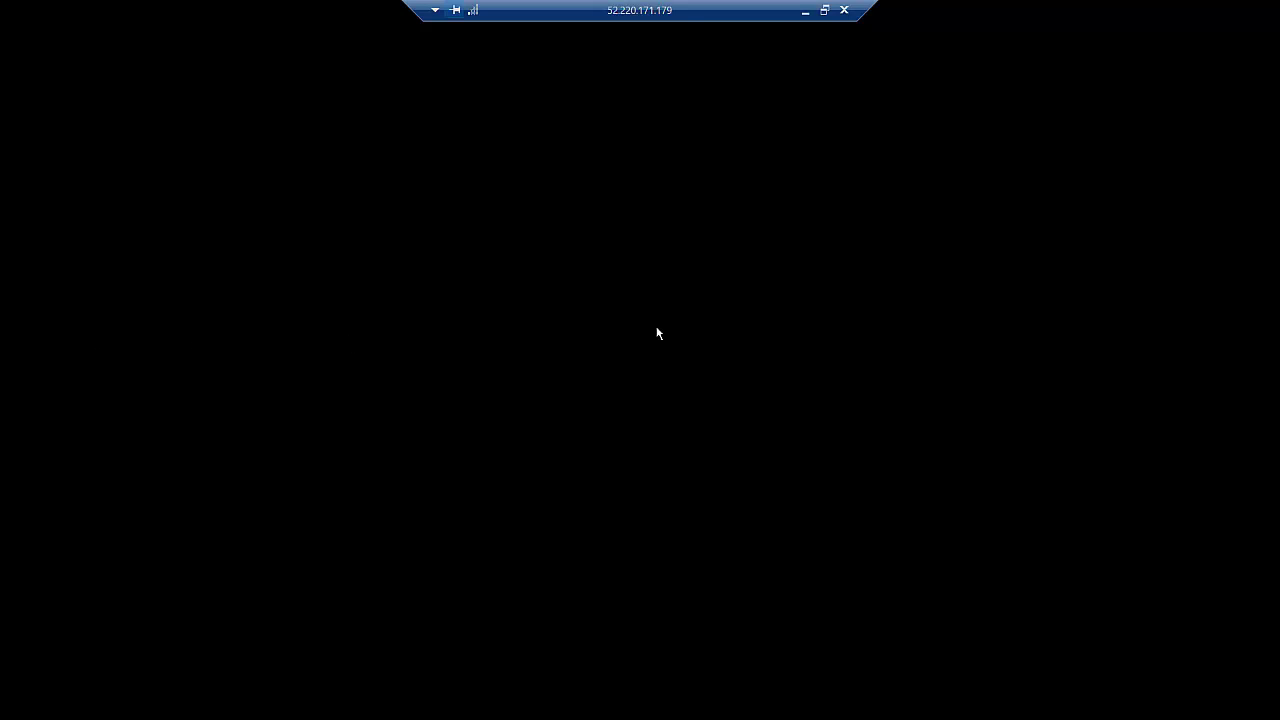
# Step: Move the remote session bar aside and drag the 78-item desktop folder to the Recycle Bin
pyautogui.moveTo(404, 10); pyautogui.dragTo(726, 24)
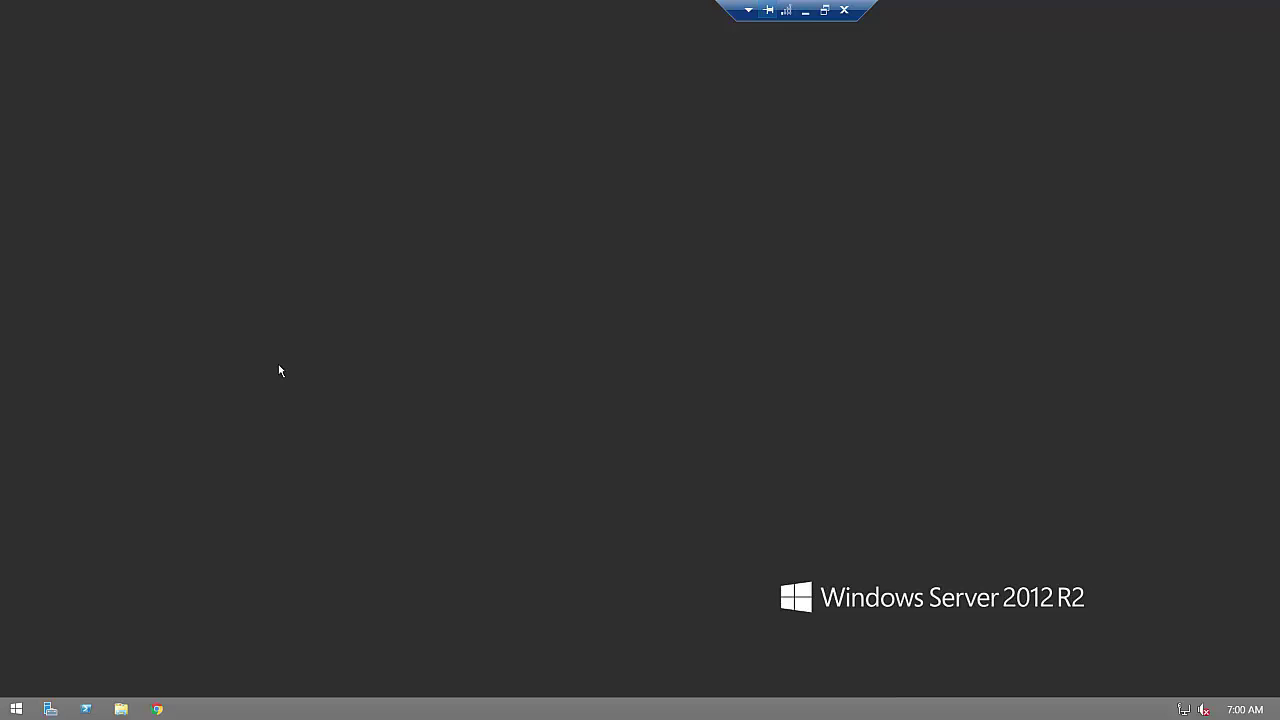
pyautogui.moveTo(22, 316); pyautogui.dragTo(38, 214)
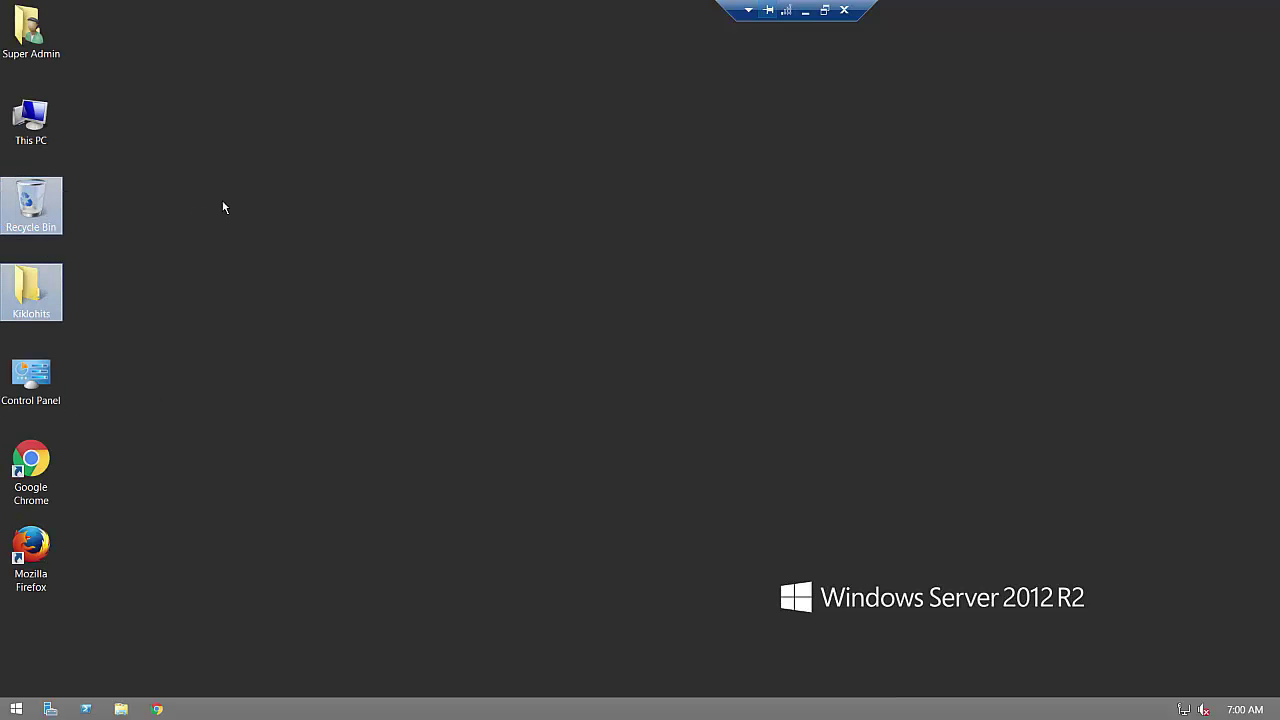
pyautogui.click(254, 225)
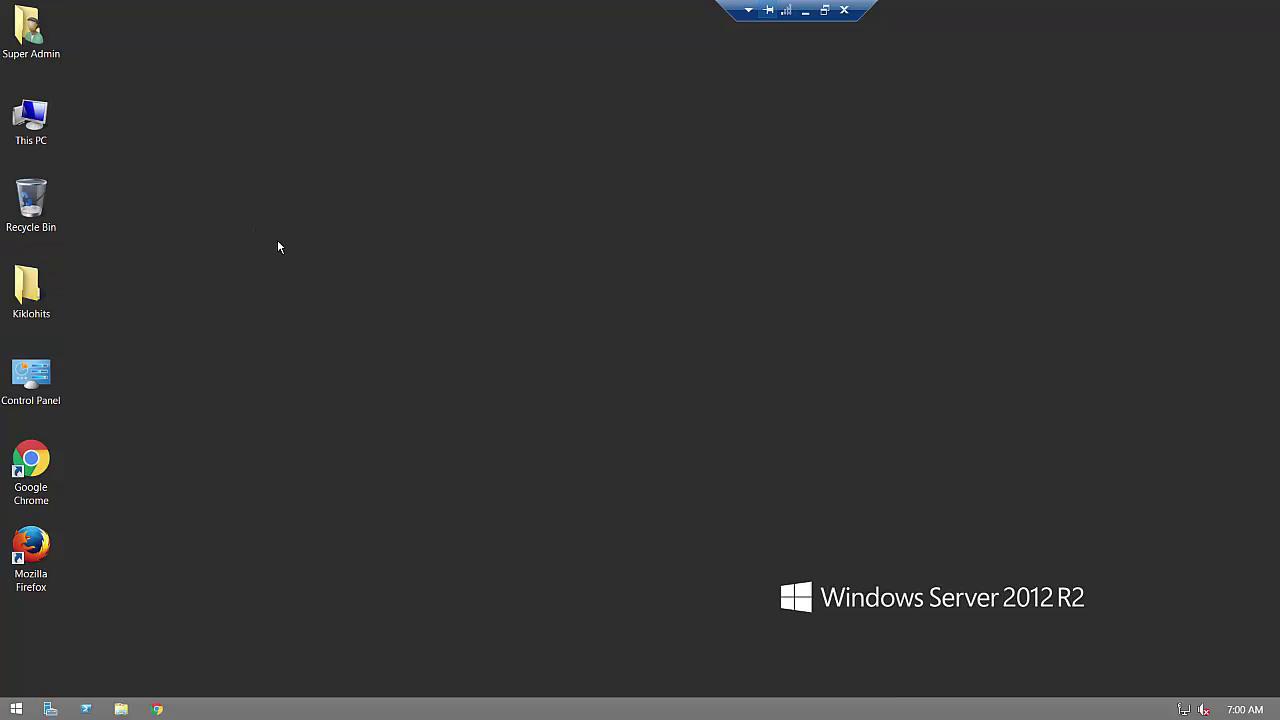
pyautogui.moveTo(30, 286); pyautogui.dragTo(30, 210)
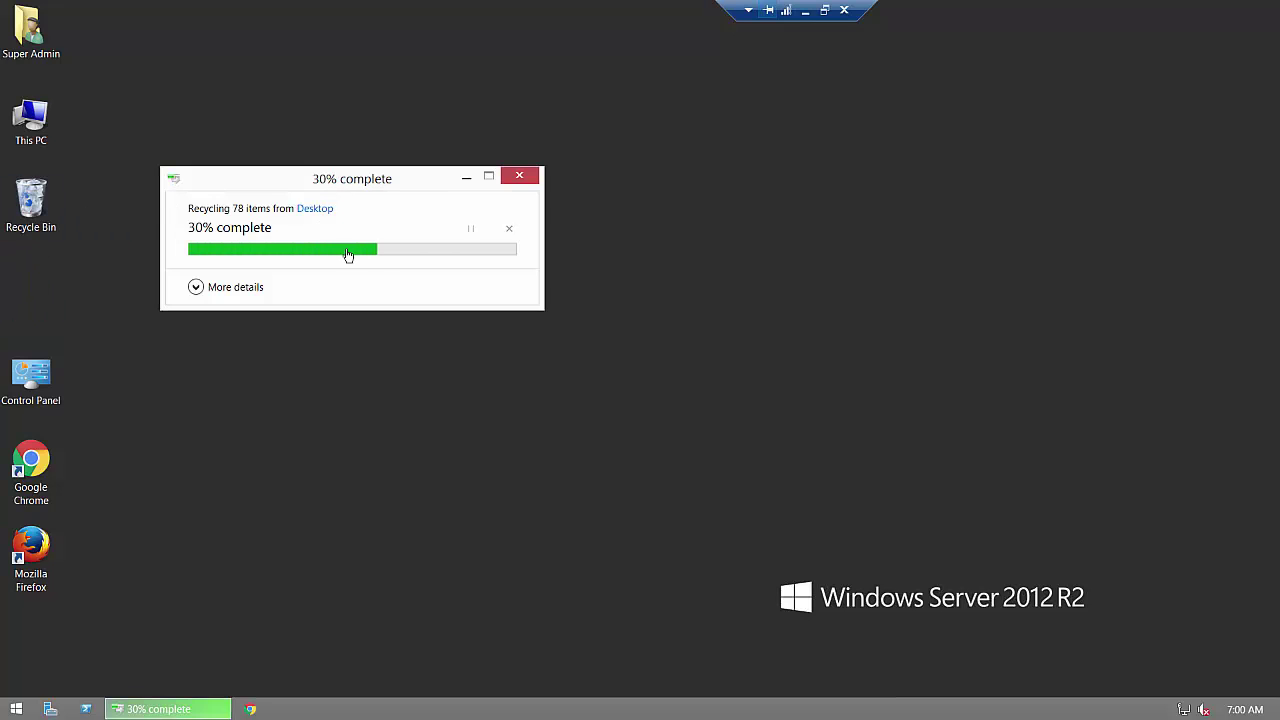
# Step: Refresh the remote desktop several times from its context menu
pyautogui.rightClick(609, 203)
pyautogui.click(644, 244)
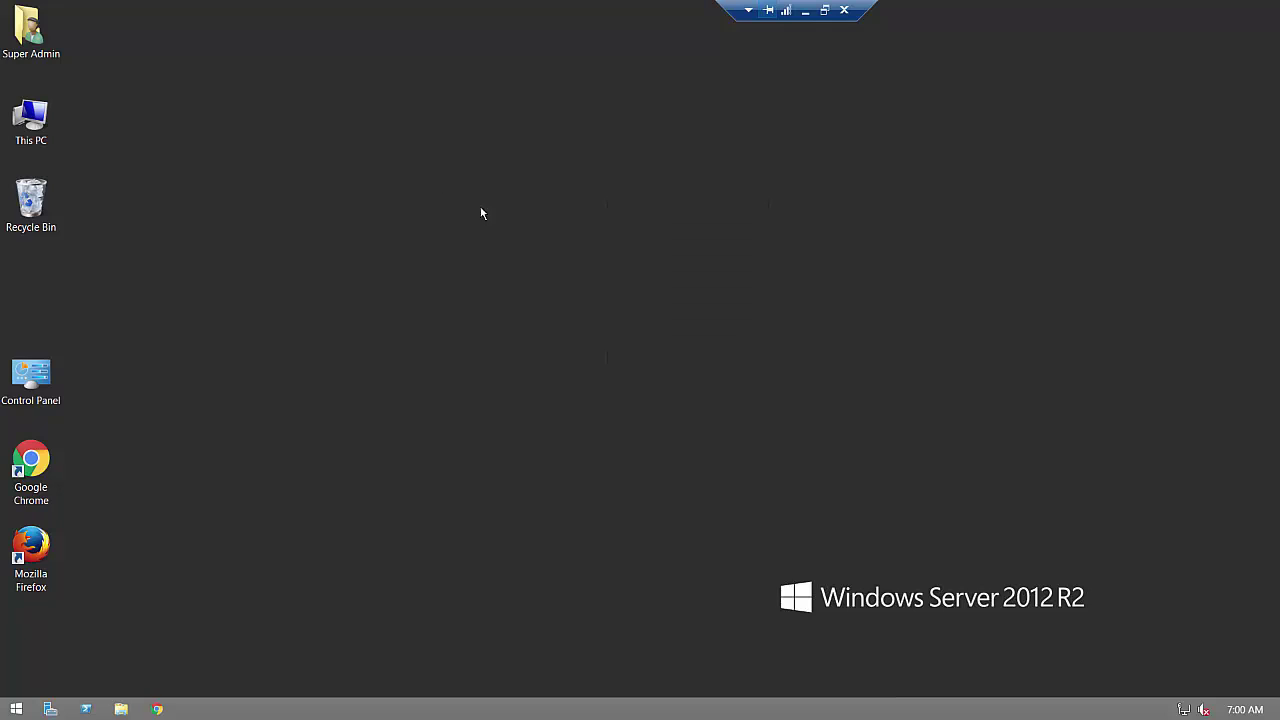
pyautogui.rightClick(434, 176)
pyautogui.click(490, 222)
pyautogui.rightClick(676, 218)
pyautogui.click(690, 261)
pyautogui.rightClick(641, 193)
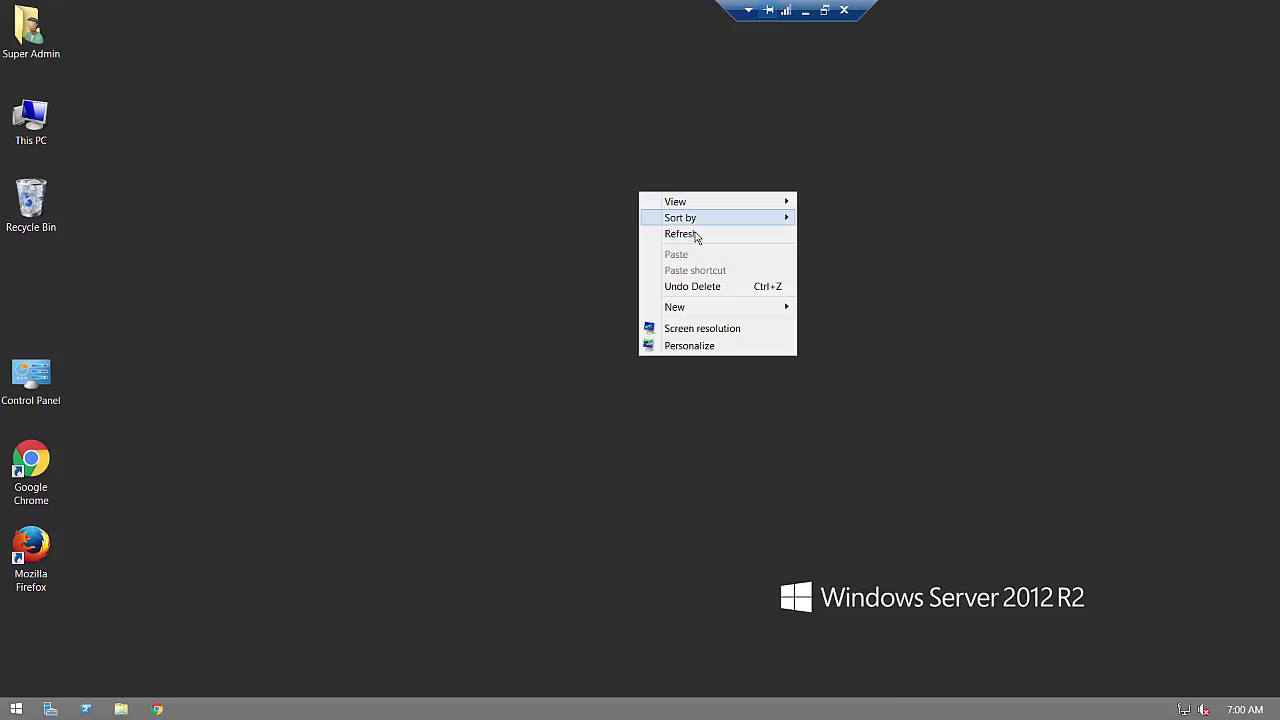
pyautogui.click(688, 234)
pyautogui.rightClick(643, 200)
pyautogui.click(686, 236)
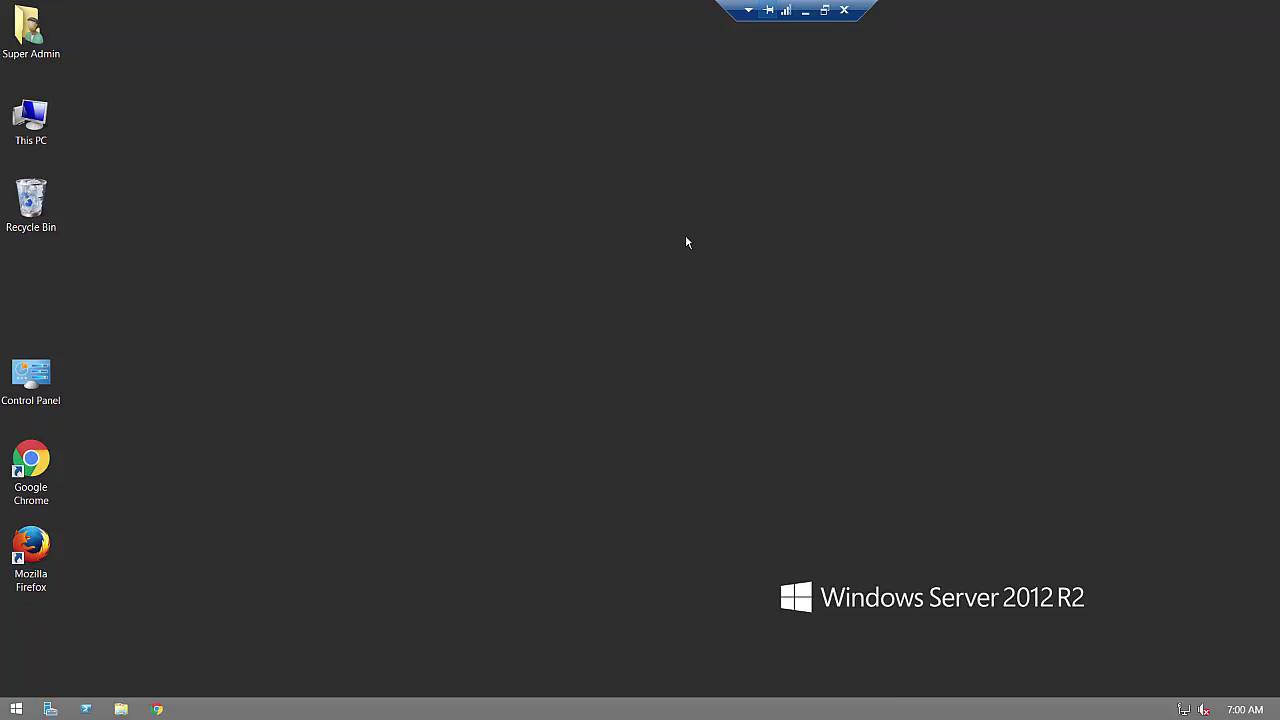
# Step: Launch Google Chrome, refresh the desktop again, check connection quality, and bring up the Start screen
pyautogui.click(161, 709)
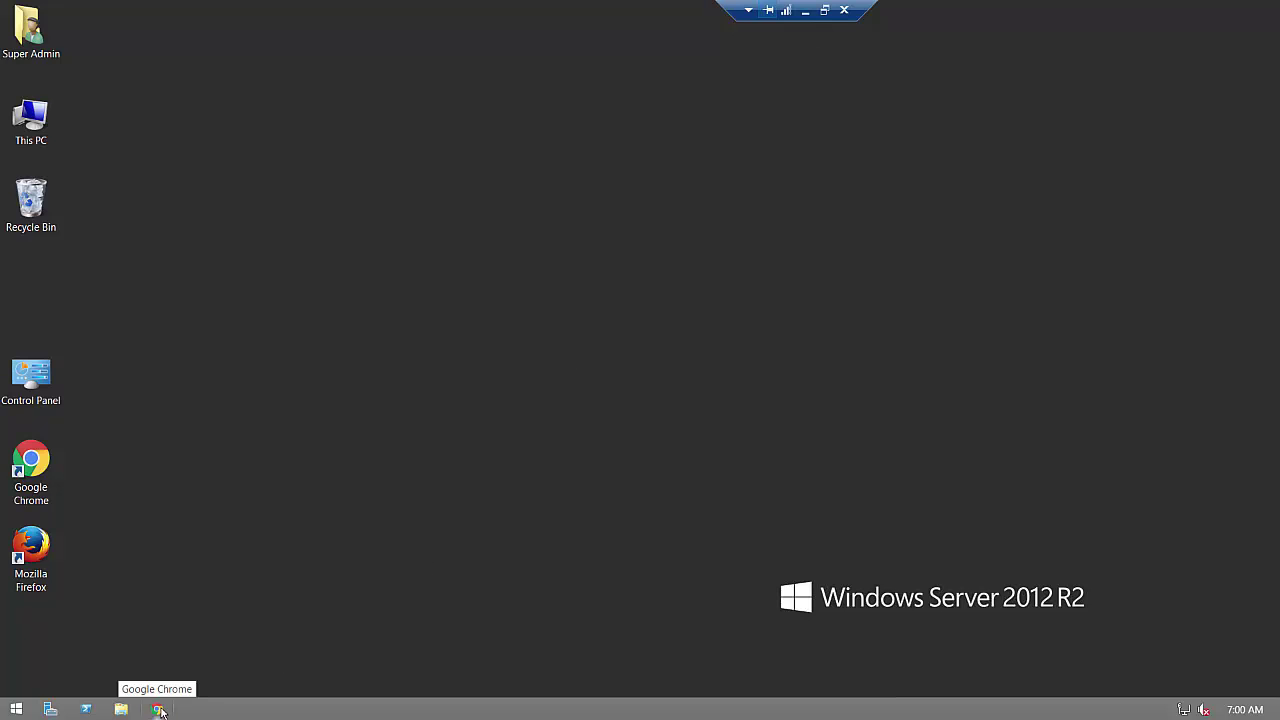
pyautogui.rightClick(437, 425)
pyautogui.click(486, 468)
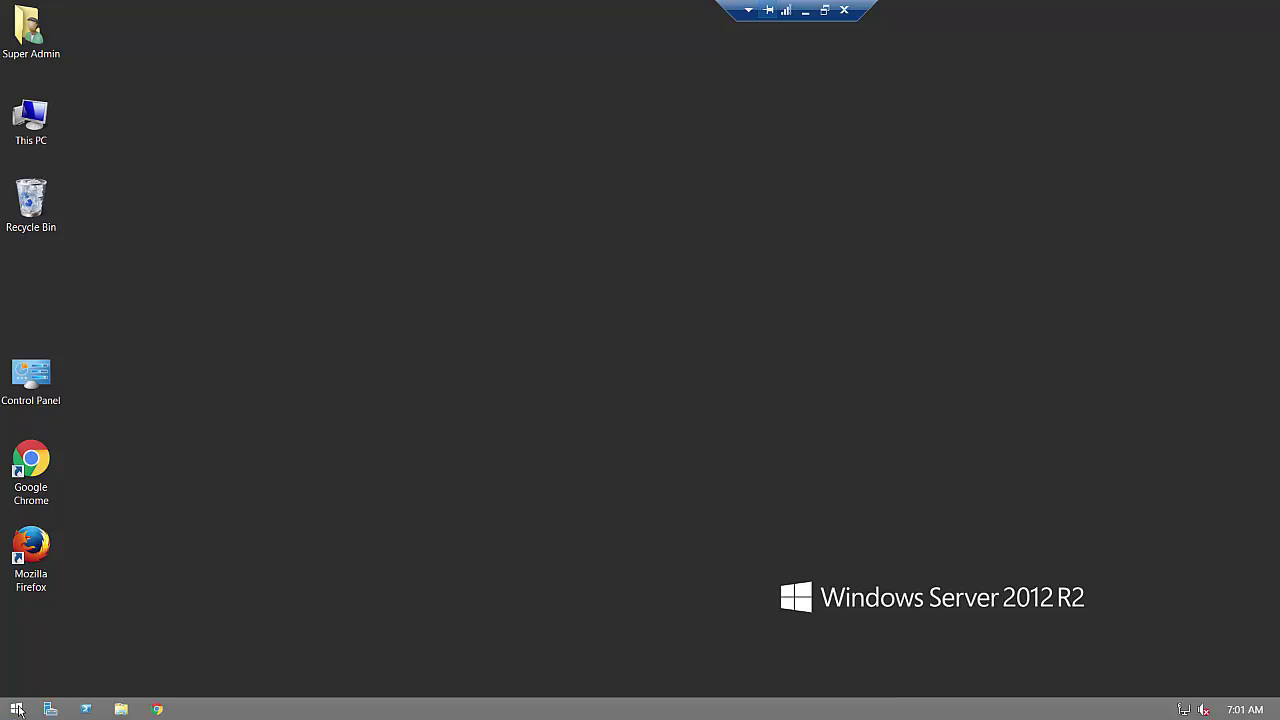
pyautogui.rightClick(581, 324)
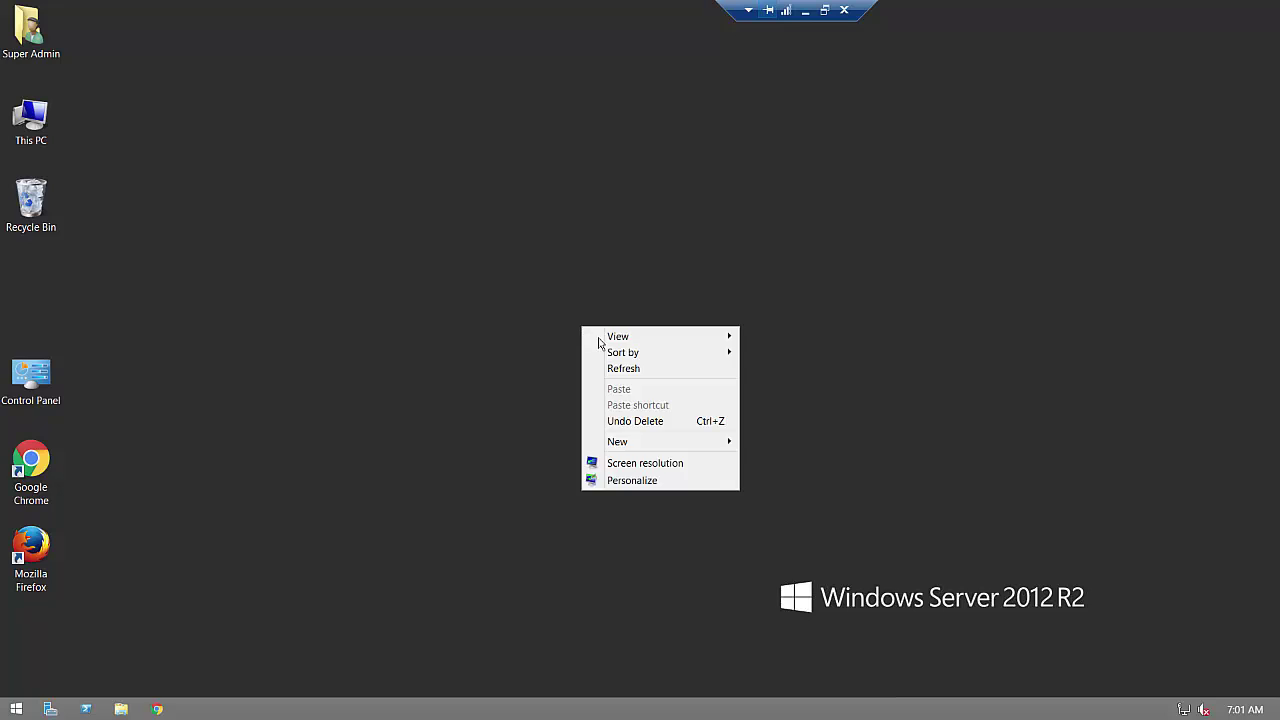
pyautogui.click(624, 369)
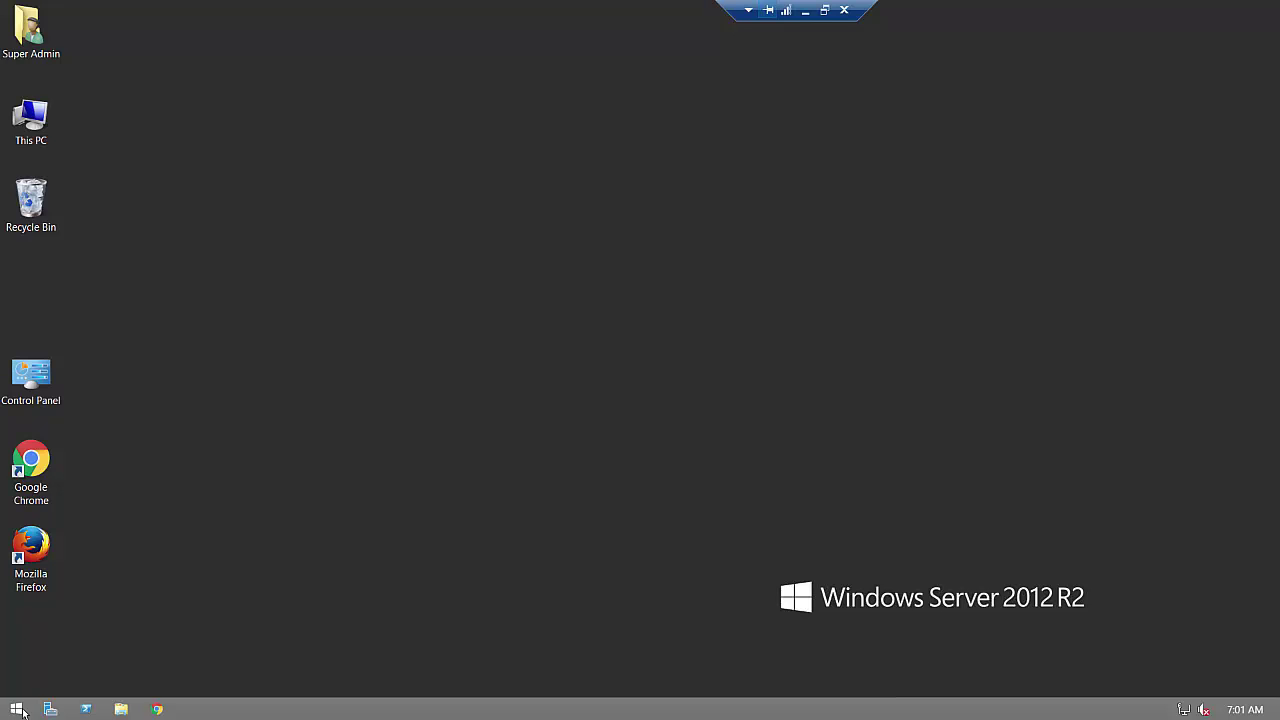
pyautogui.click(787, 12)
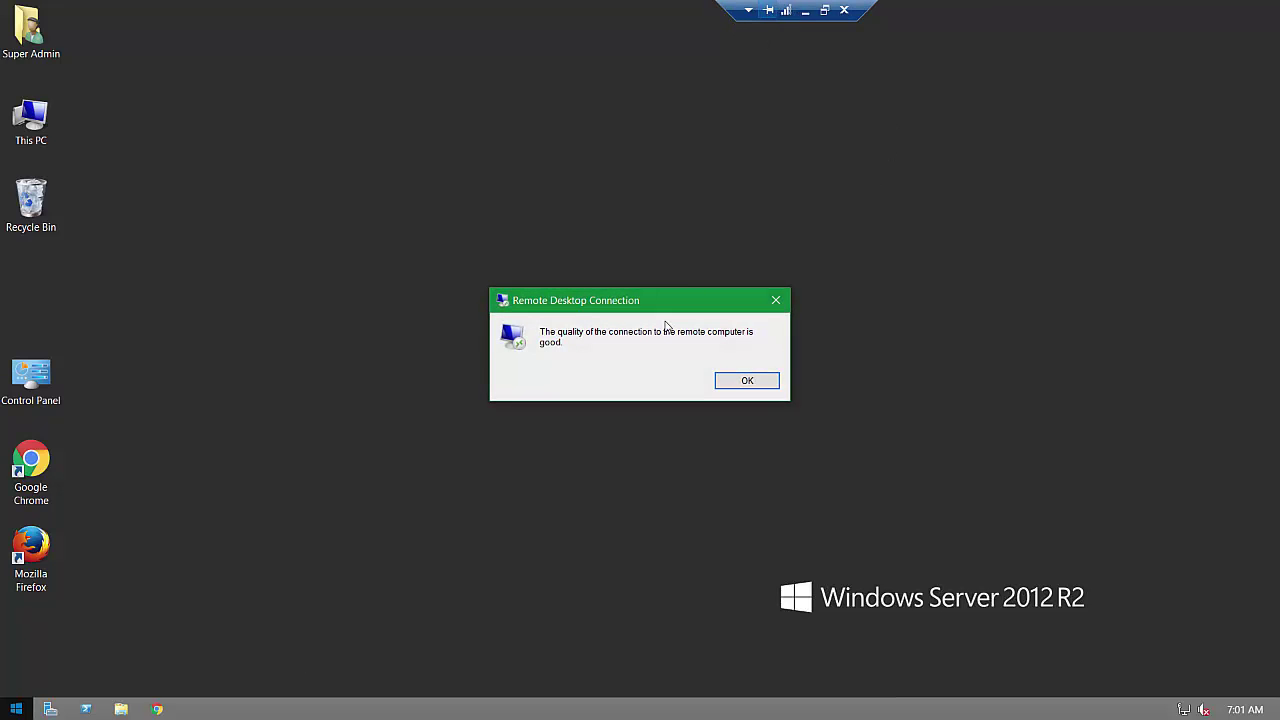
pyautogui.press('super')
pyautogui.click(757, 382)
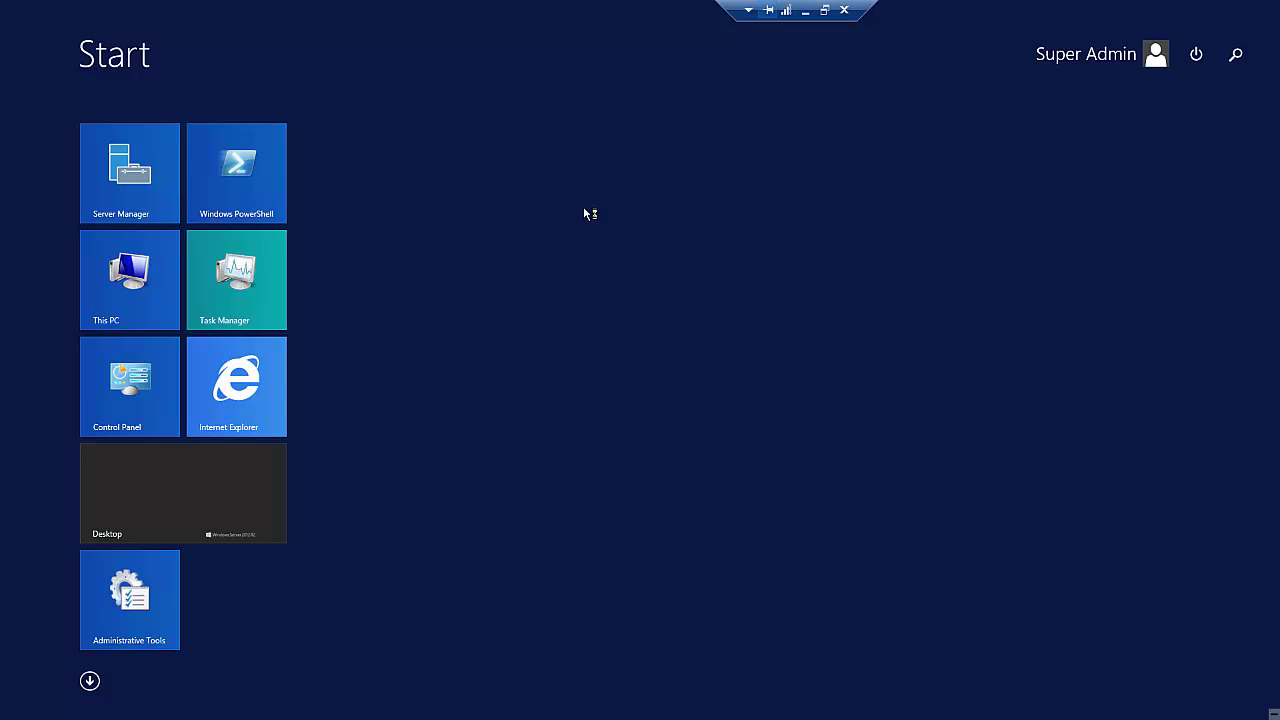
# Step: Search Start for 'Firewall' and show the Inbound Rules in Windows Firewall with Advanced Security
pyautogui.write('Firewall')
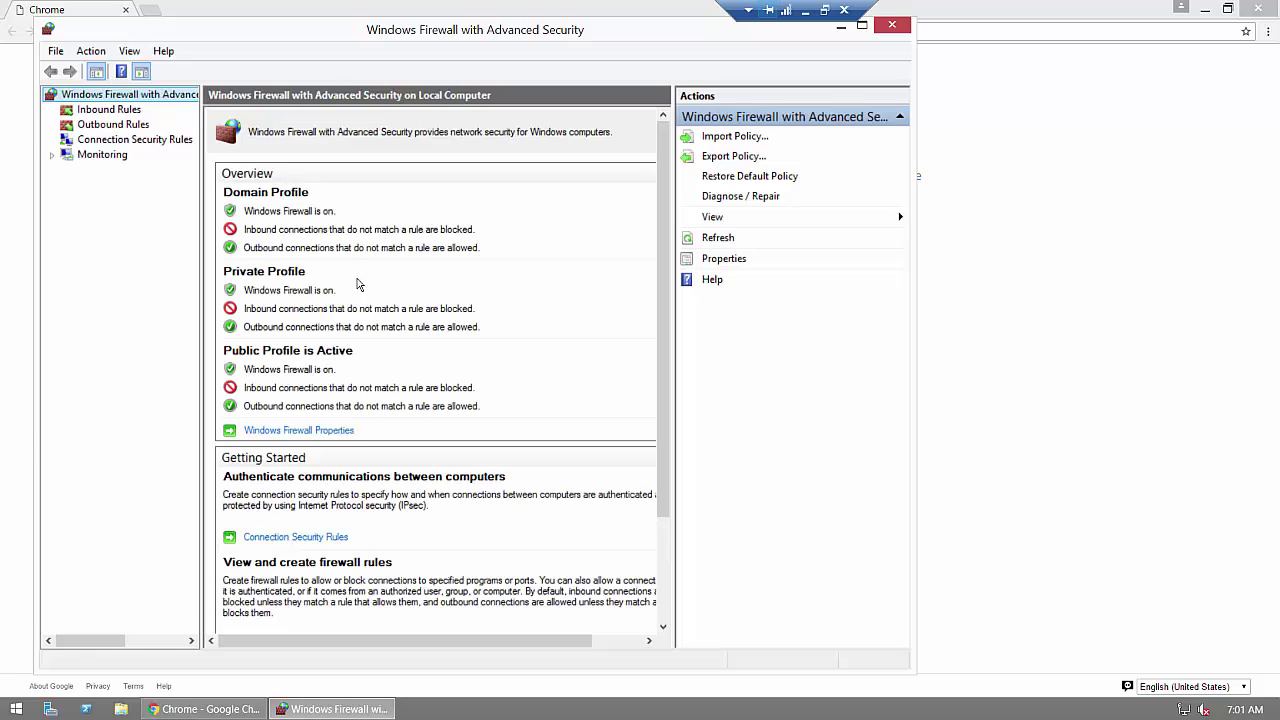
pyautogui.click(101, 111)
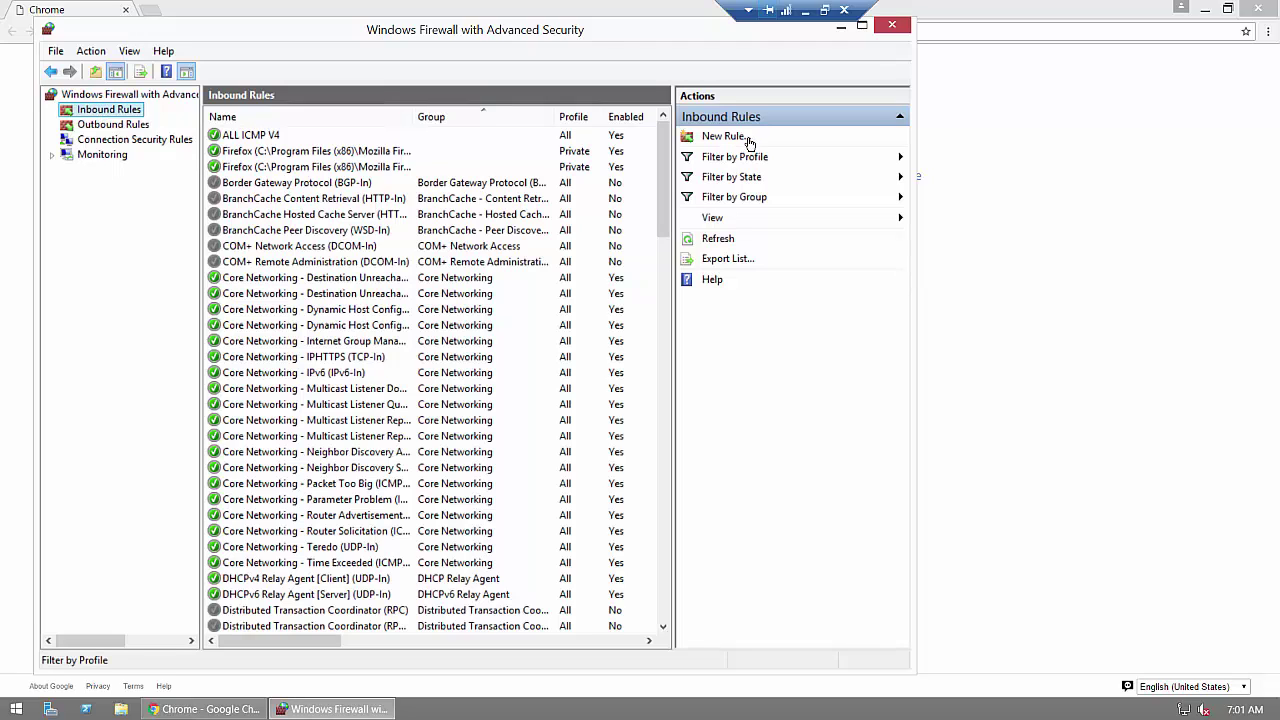
# Step: Begin a Port-type inbound rule, advance to Protocol and Ports, and window the remote session
pyautogui.click(731, 139)
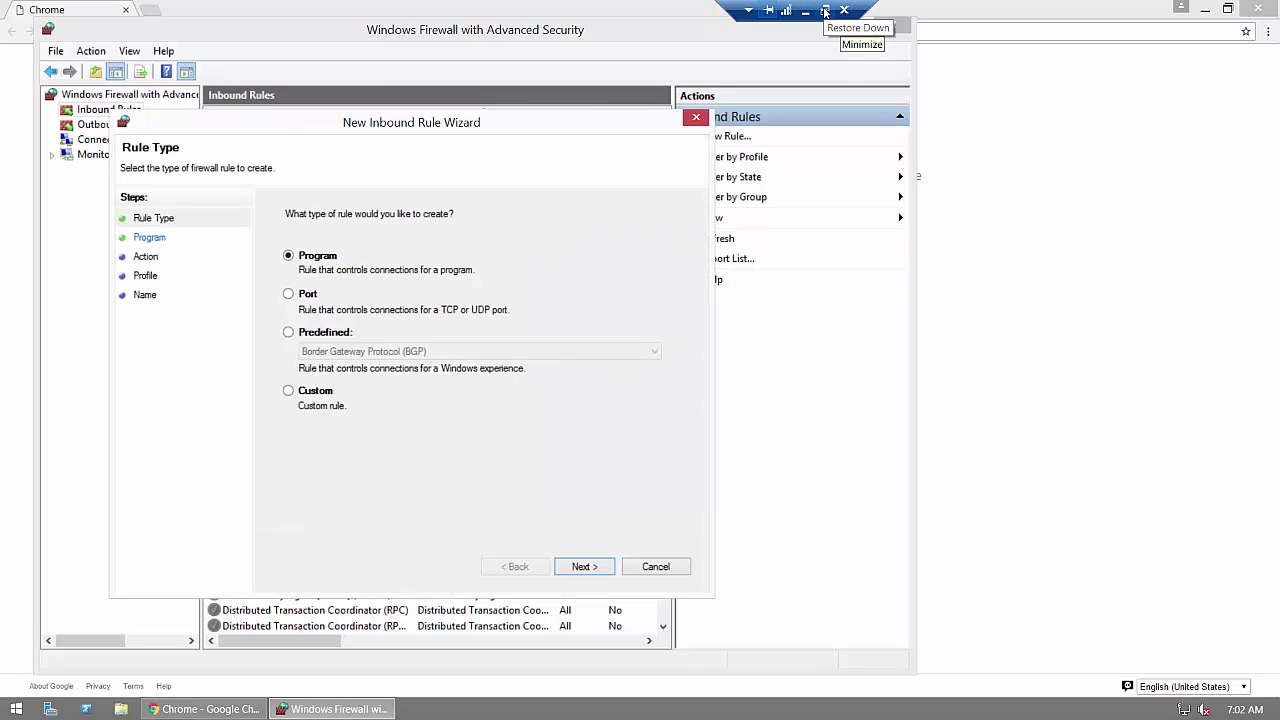
pyautogui.click(289, 296)
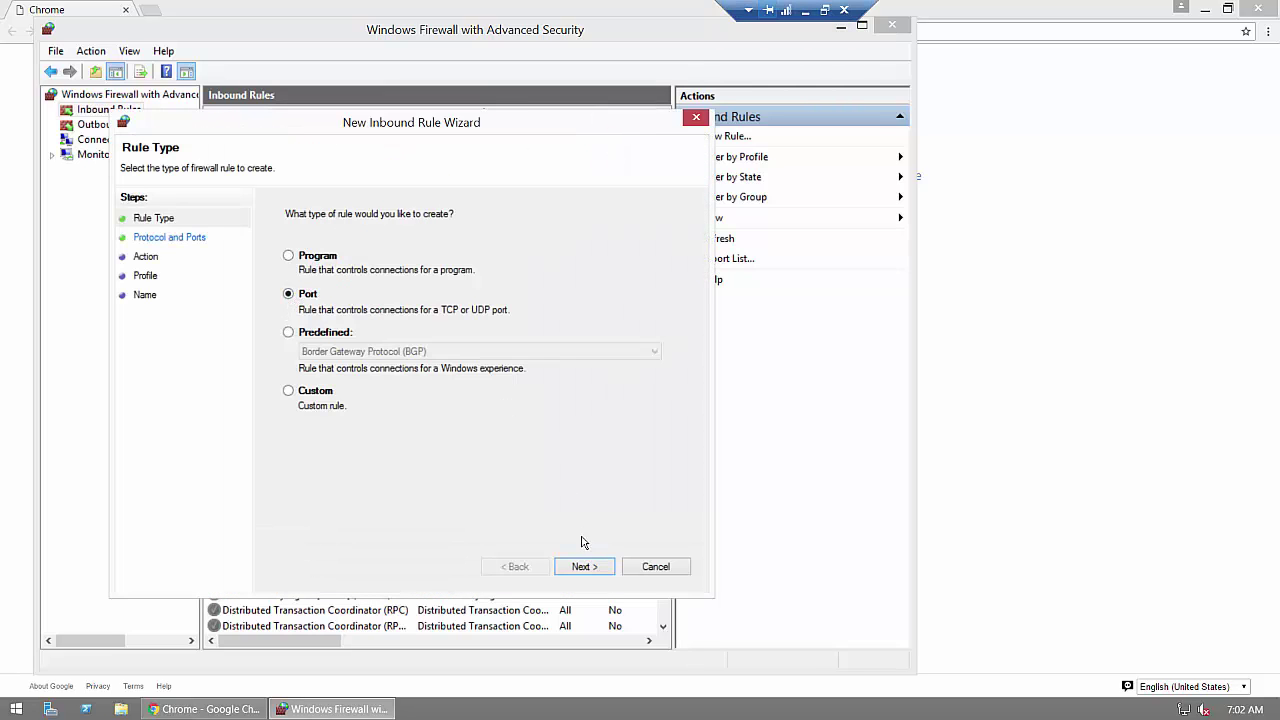
pyautogui.click(585, 566)
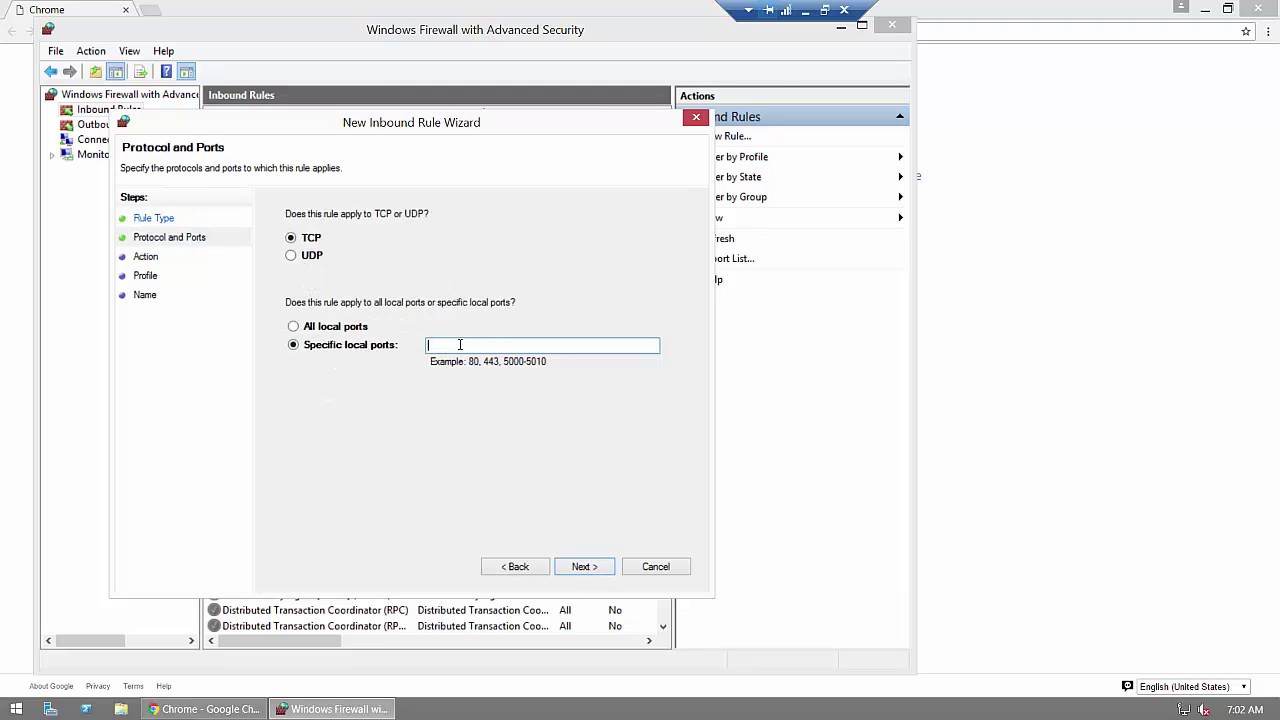
pyautogui.click(824, 10)
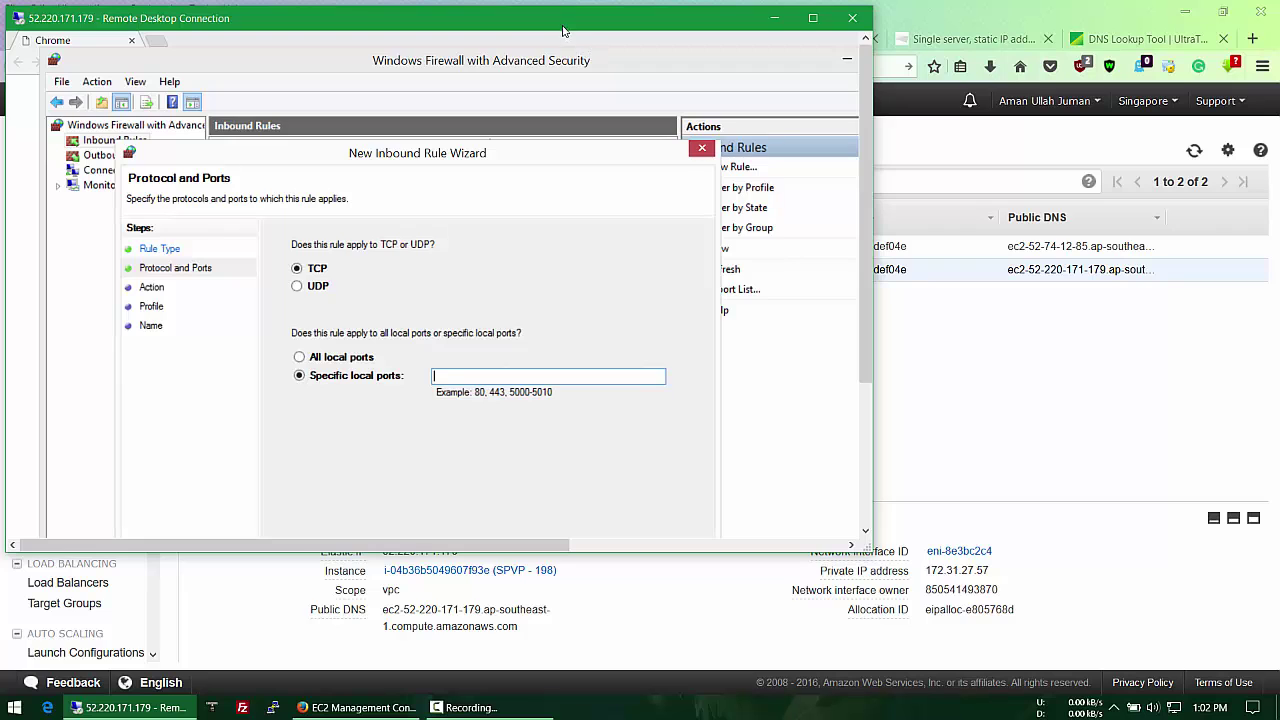
# Step: Show SMTP Config's inbound ports 110, 995, 993, 25, 143, 465, 587 alongside the remote wizard
pyautogui.moveTo(563, 31); pyautogui.dragTo(1128, 77)
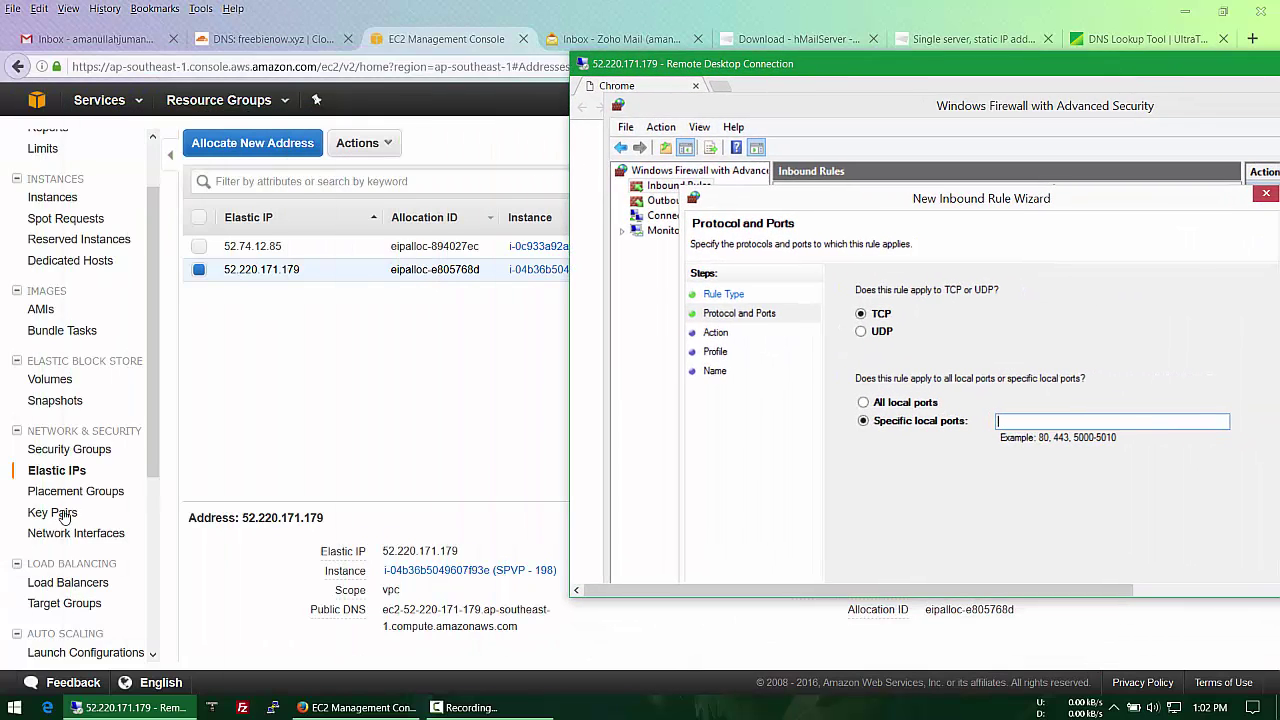
pyautogui.click(64, 455)
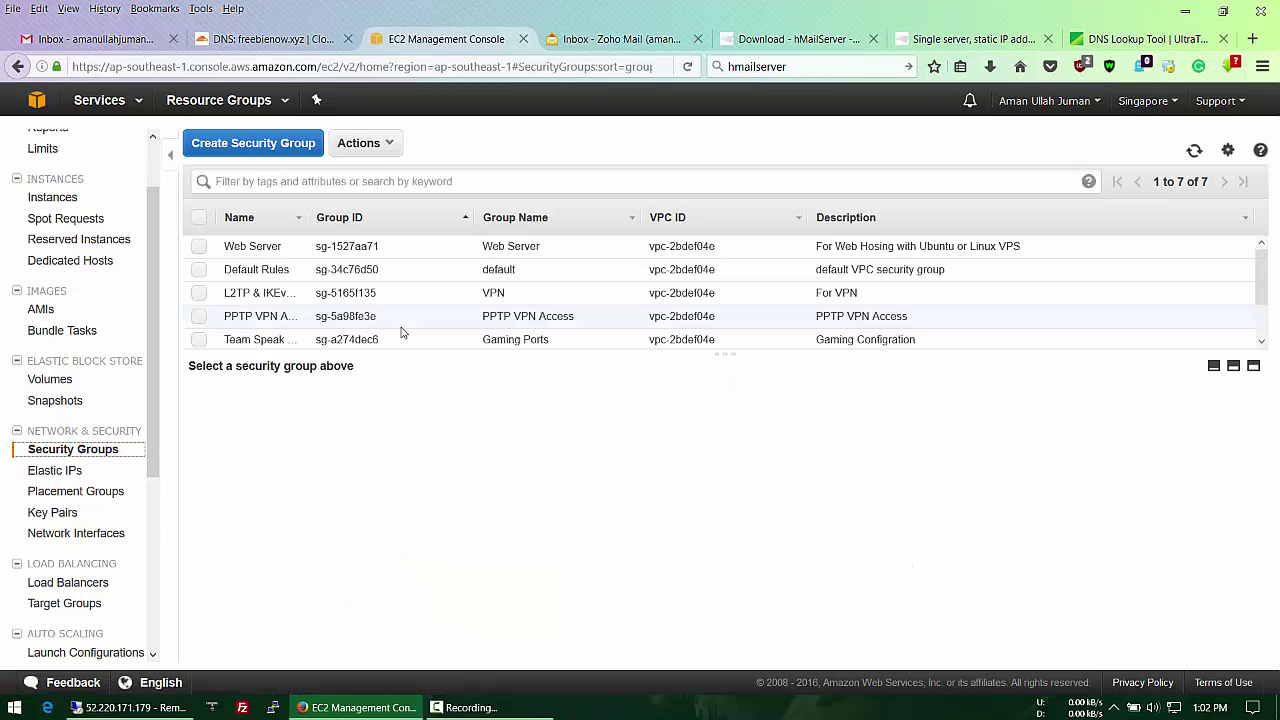
pyautogui.scroll(-1, 405, 330)
pyautogui.click(480, 313)
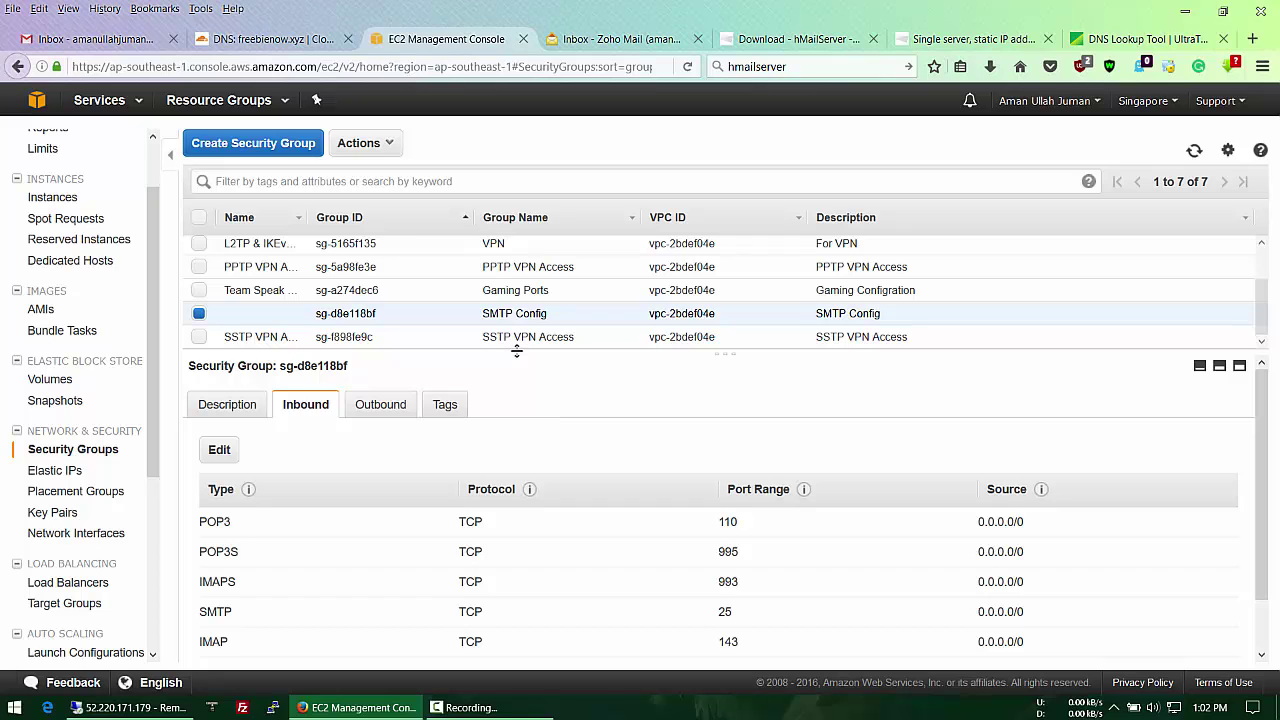
pyautogui.moveTo(517, 350); pyautogui.dragTo(509, 286)
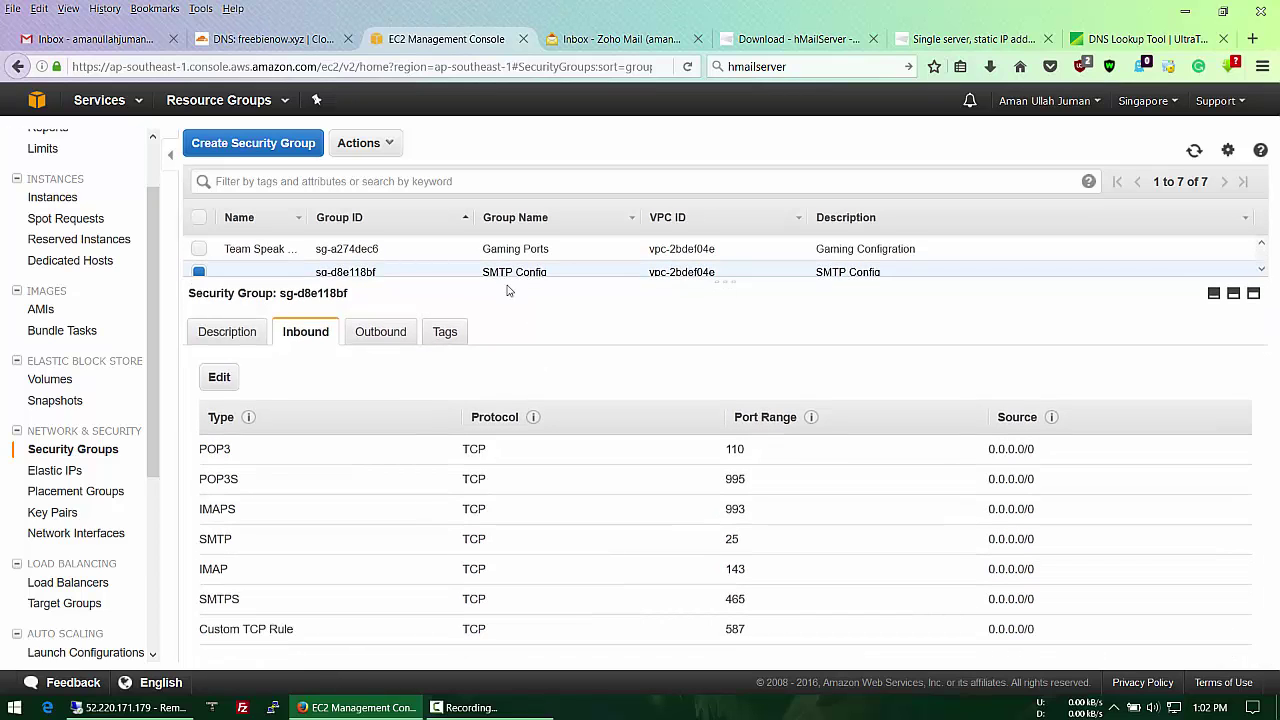
pyautogui.click(160, 700)
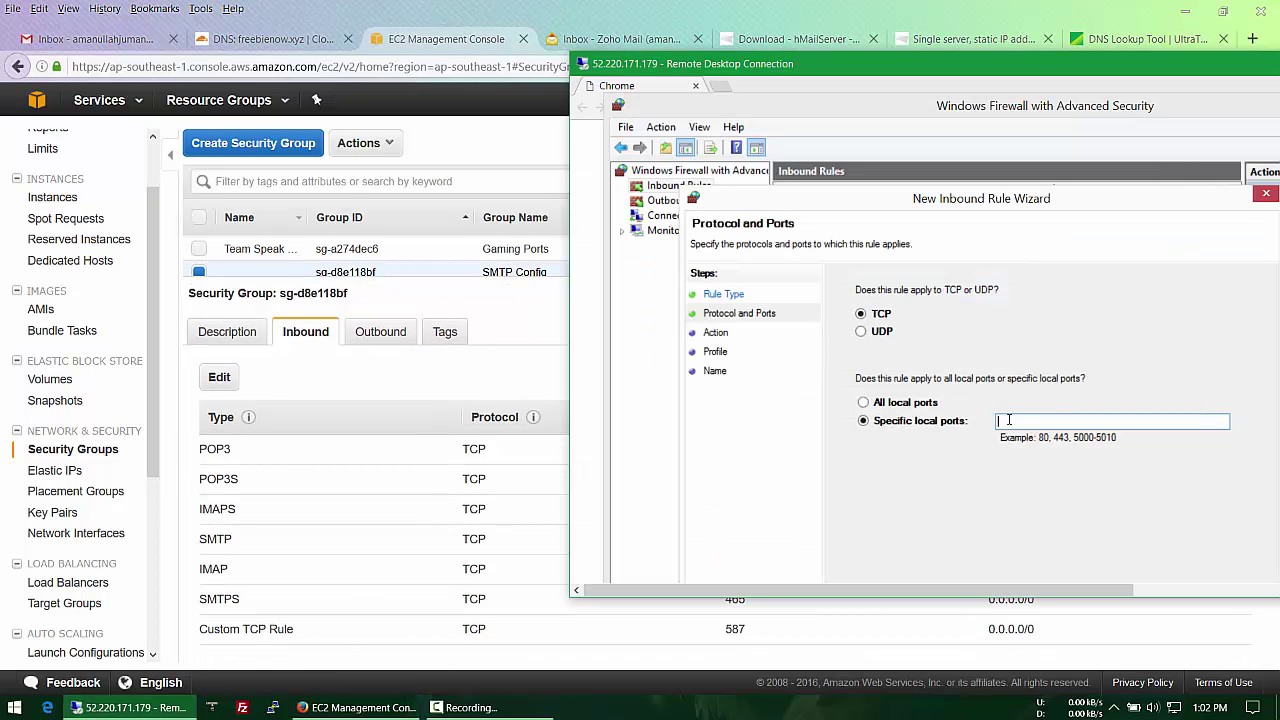
# Step: Enter specific local TCP ports 25, 110, 143, 465, 587, 993, 995 and return to full screen
pyautogui.moveTo(837, 64); pyautogui.dragTo(1030, 60)
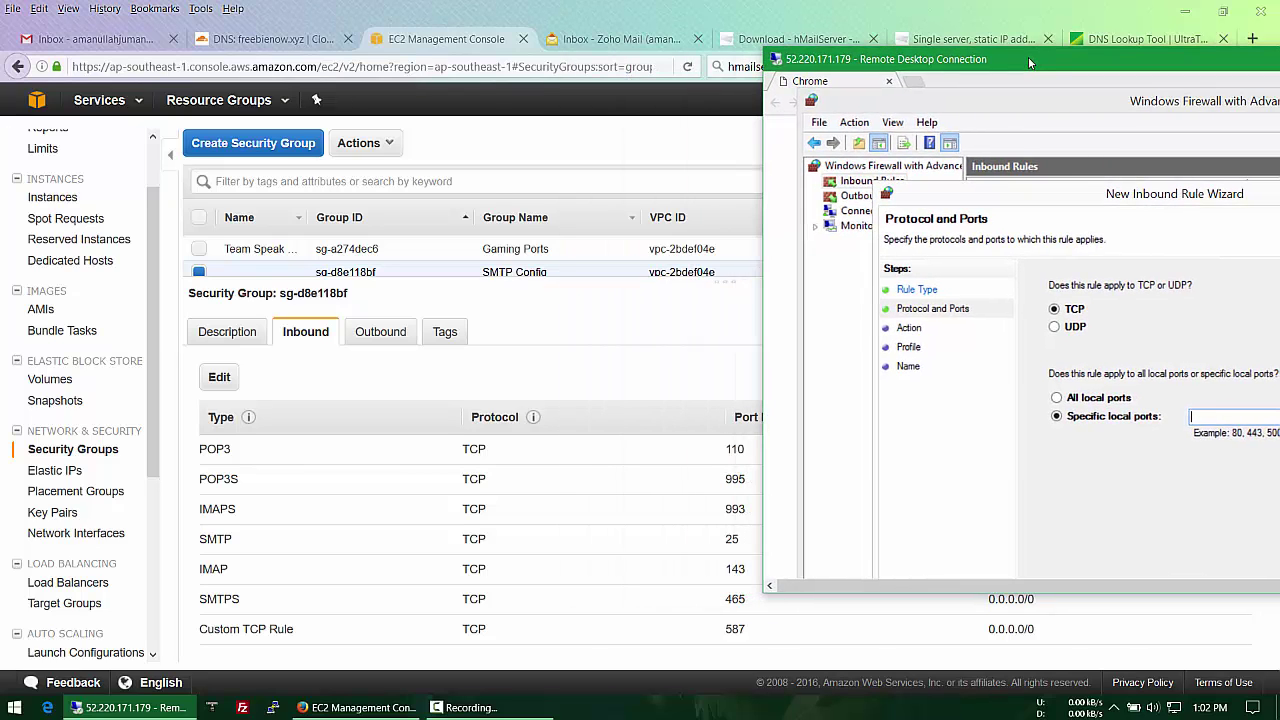
pyautogui.write('25,110,143,465,587,9')
pyautogui.moveTo(1040, 54); pyautogui.dragTo(553, 74)
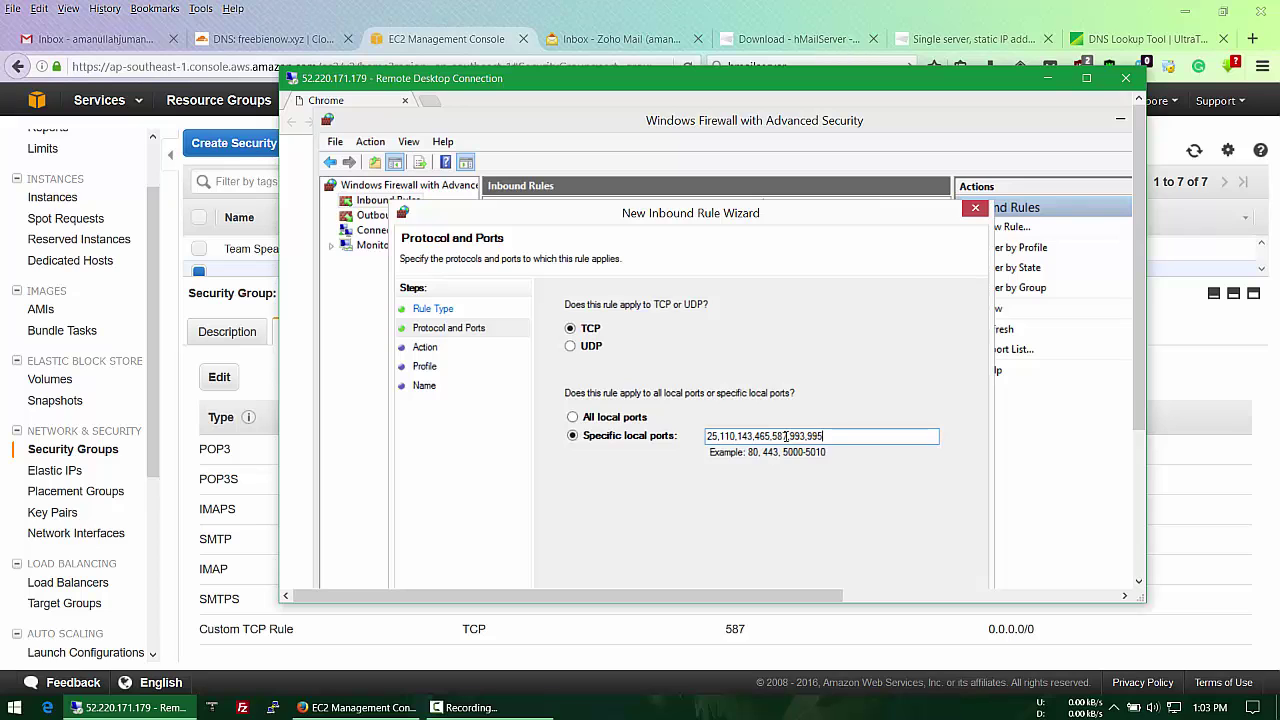
pyautogui.click(1086, 78)
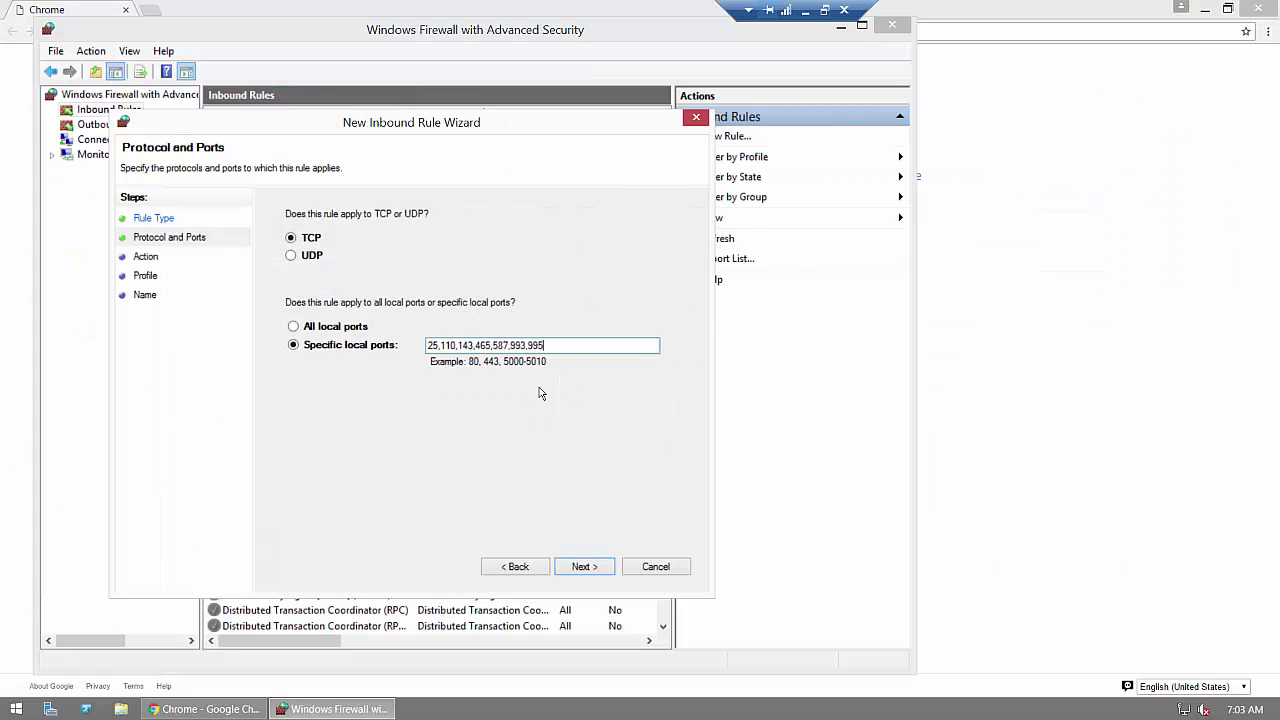
# Step: Allow the connection on all profiles and finish the rule named 'Mail Server'
pyautogui.click(580, 567)
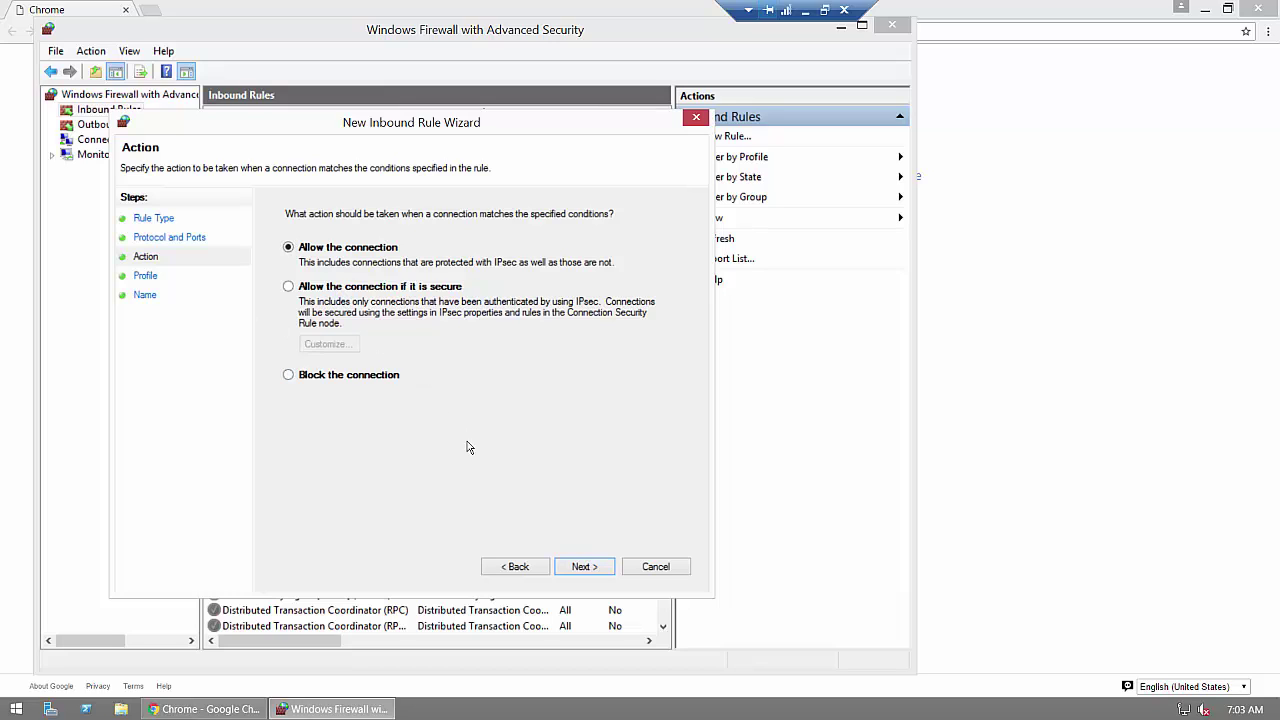
pyautogui.click(581, 567)
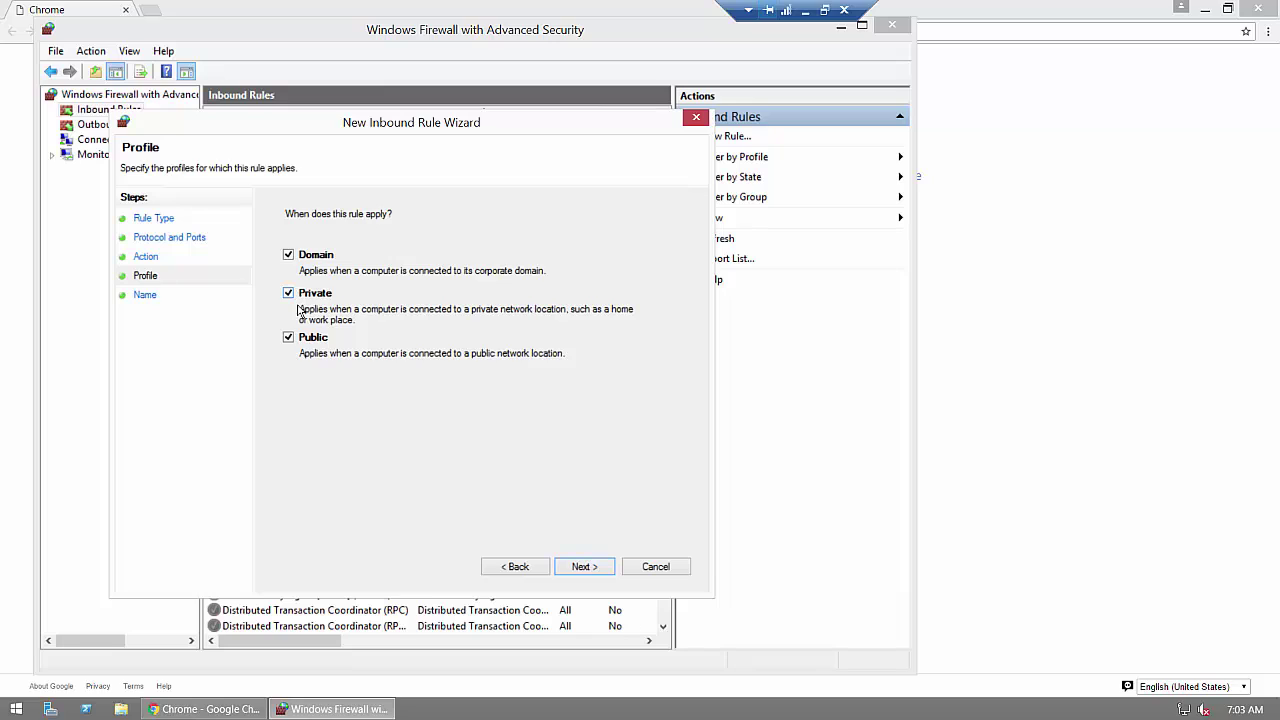
pyautogui.click(584, 567)
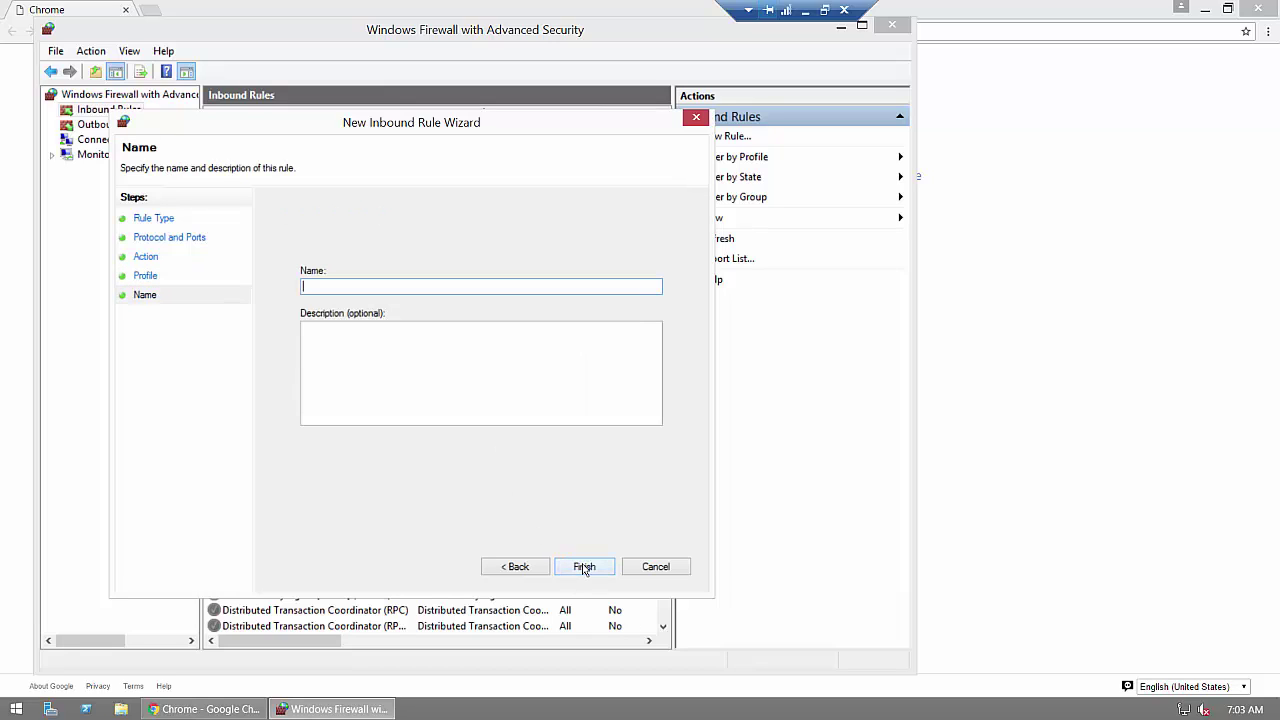
pyautogui.write('Mail Server')
pyautogui.click(584, 566)
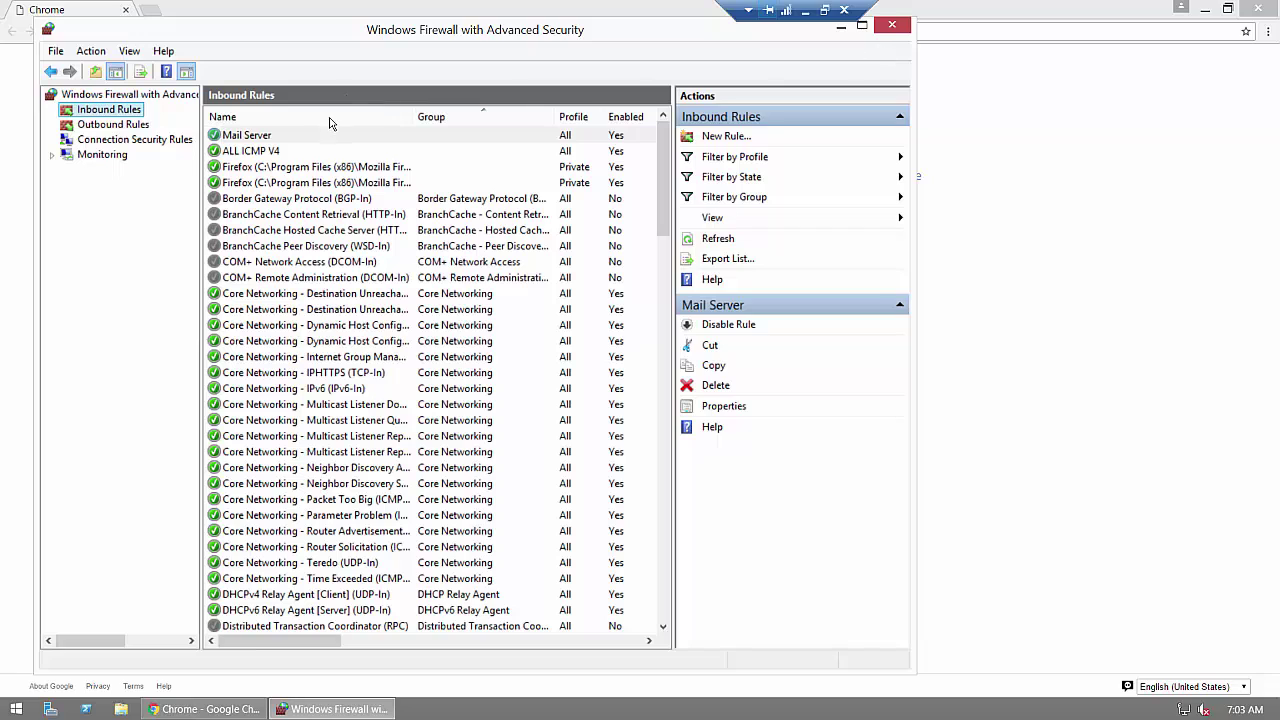
# Step: Close the firewall console and download hMailServer 5.6.5 via a Google search for 'hmailserver'
pyautogui.click(884, 34)
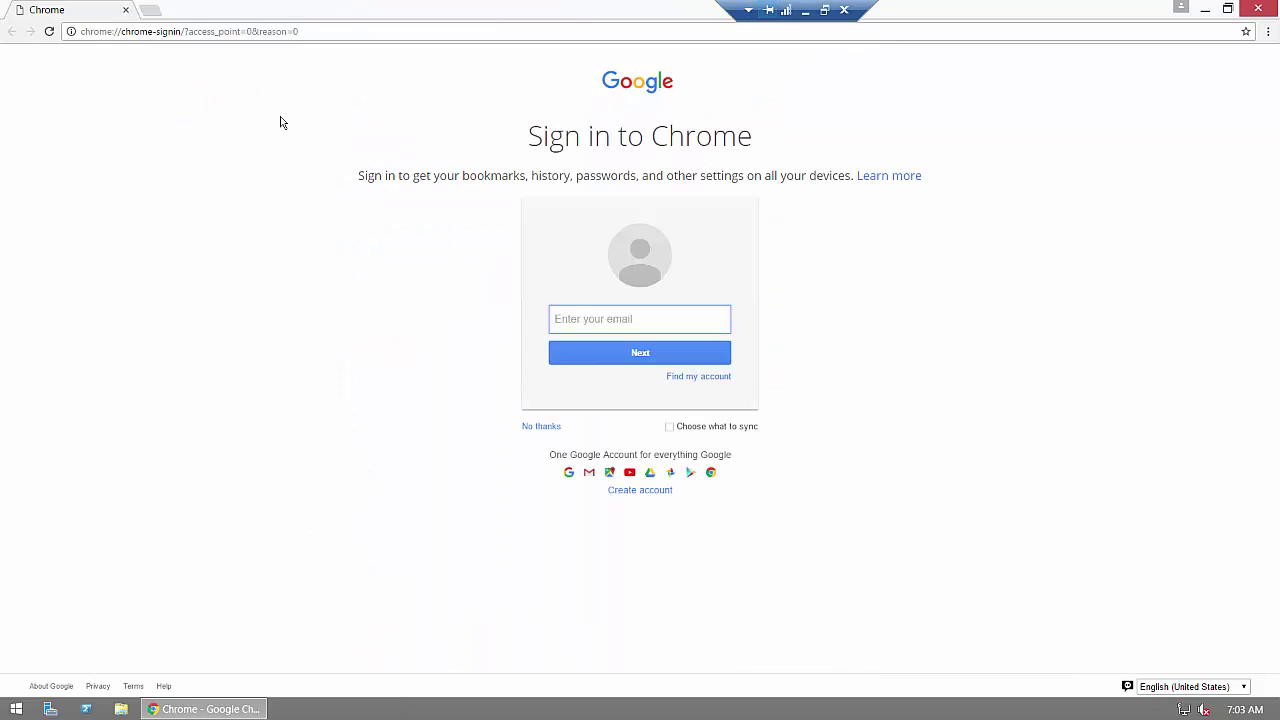
pyautogui.click(324, 31)
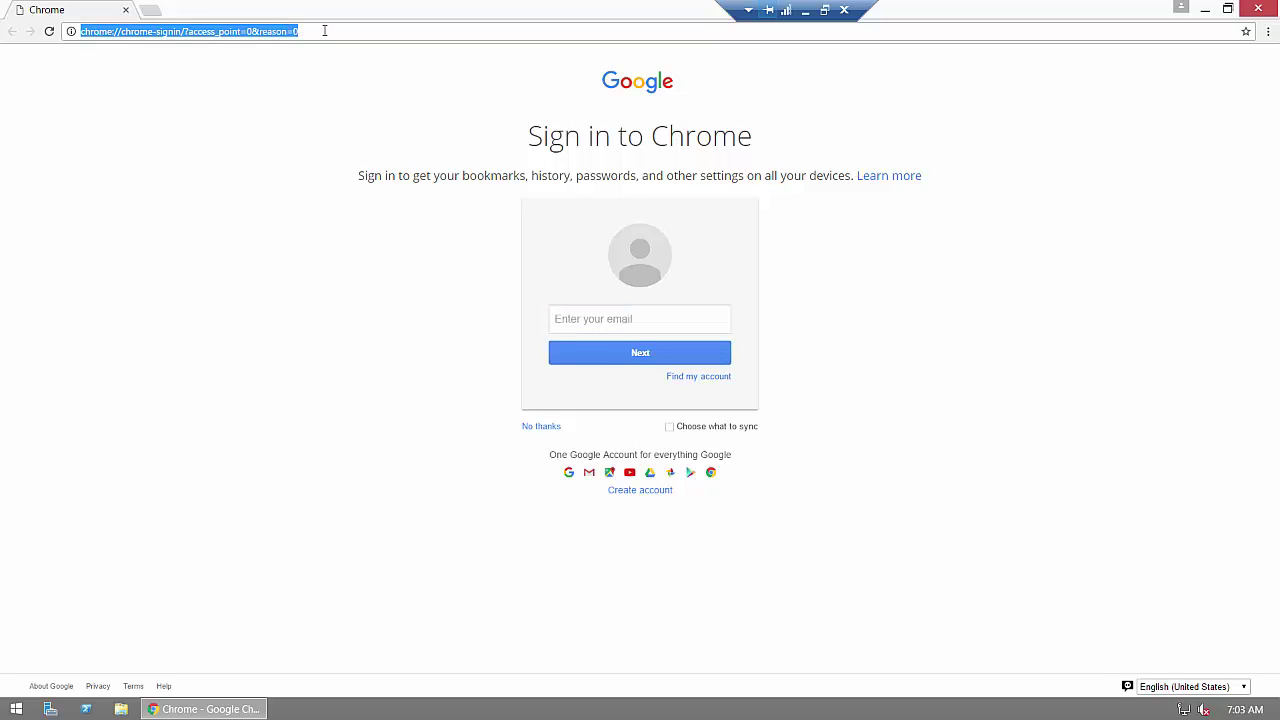
pyautogui.write('hmailserver')
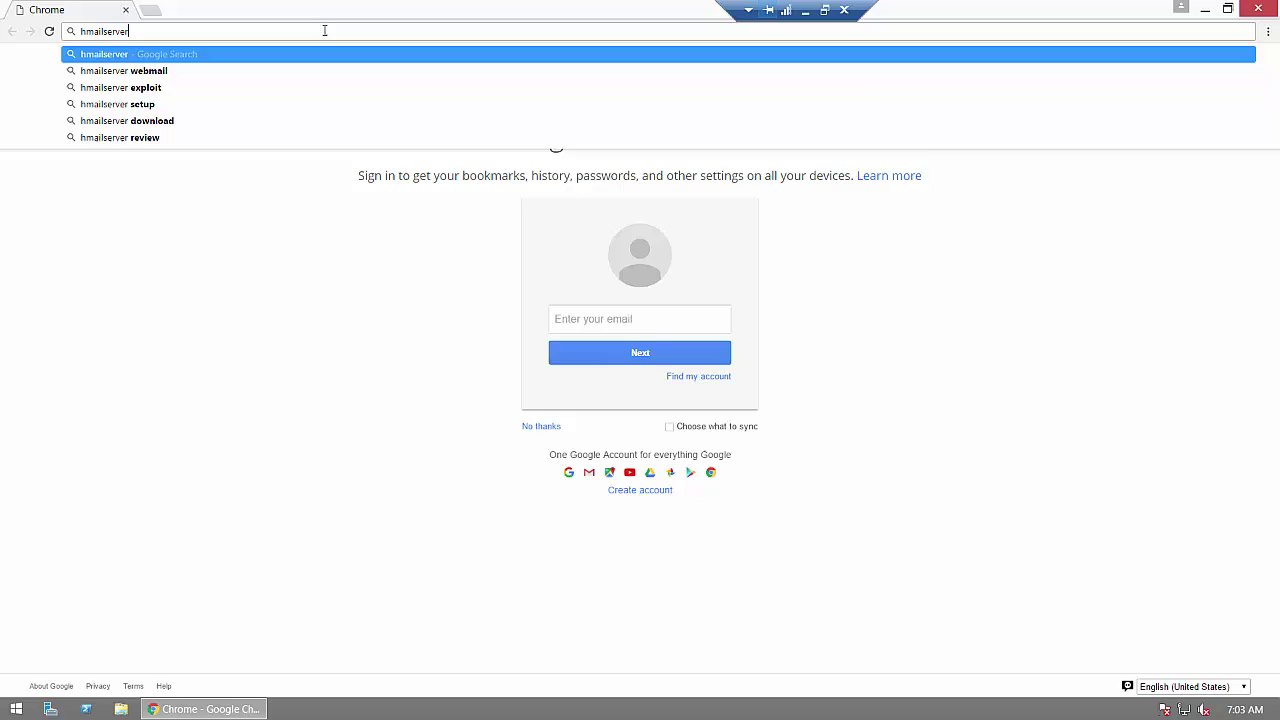
pyautogui.press('Return')
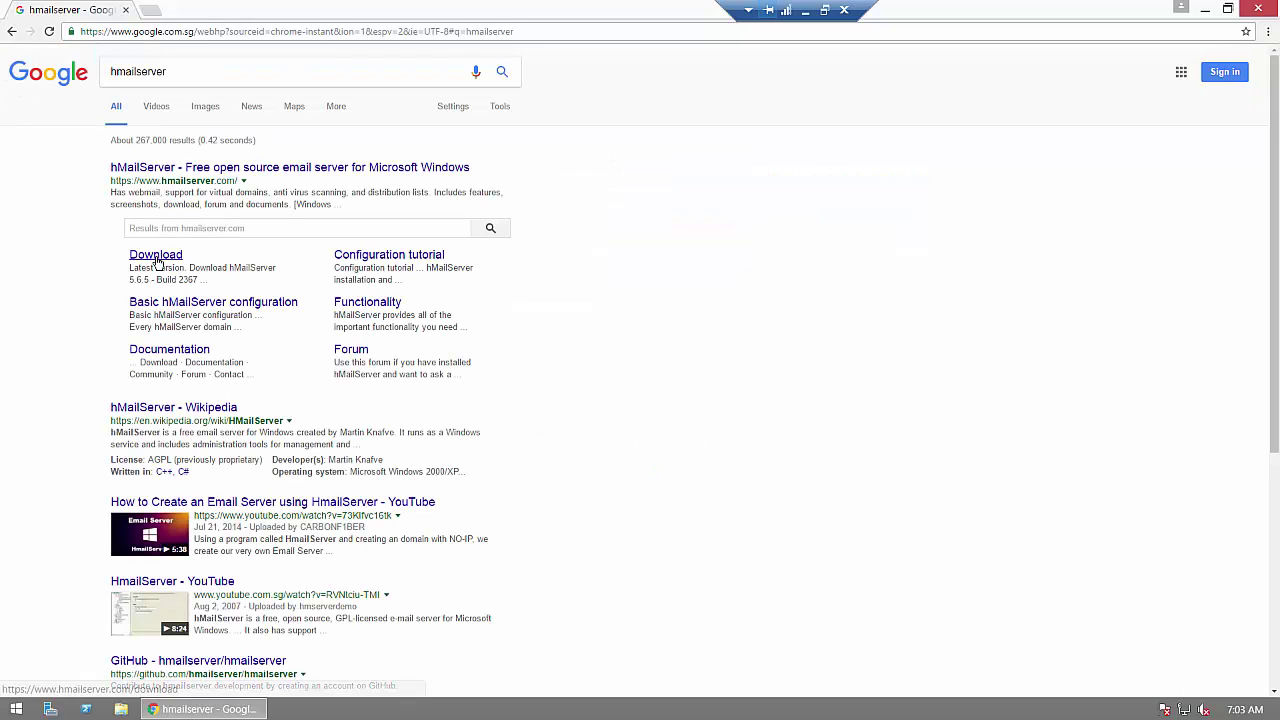
pyautogui.click(157, 262)
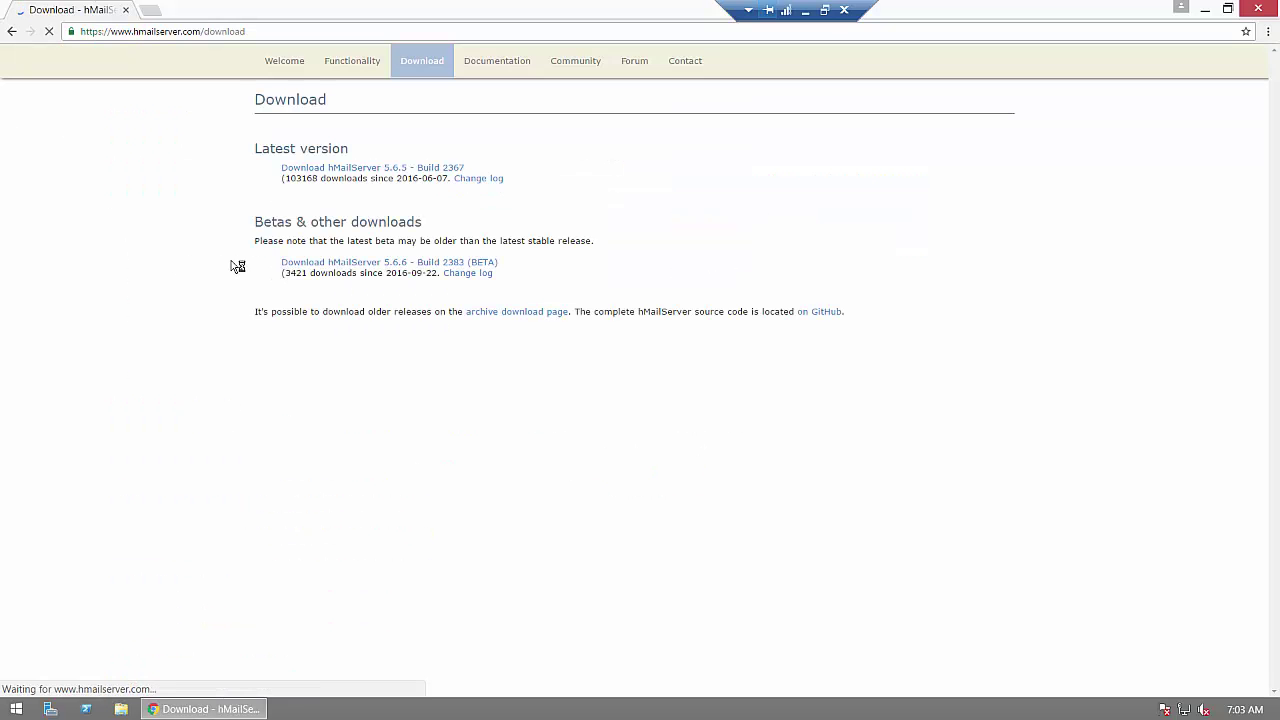
pyautogui.click(335, 170)
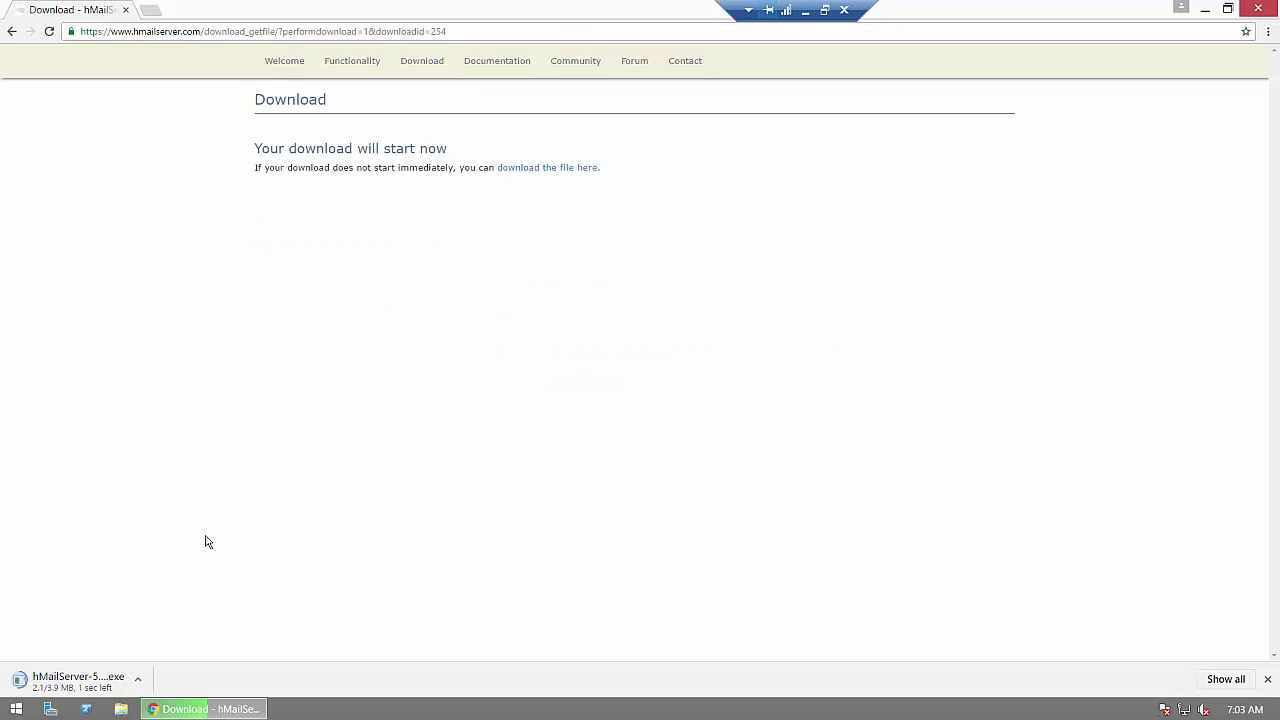
# Step: Launch hMailServer-5.6.5-B2367.exe, approving the Run and UAC prompts
pyautogui.click(89, 683)
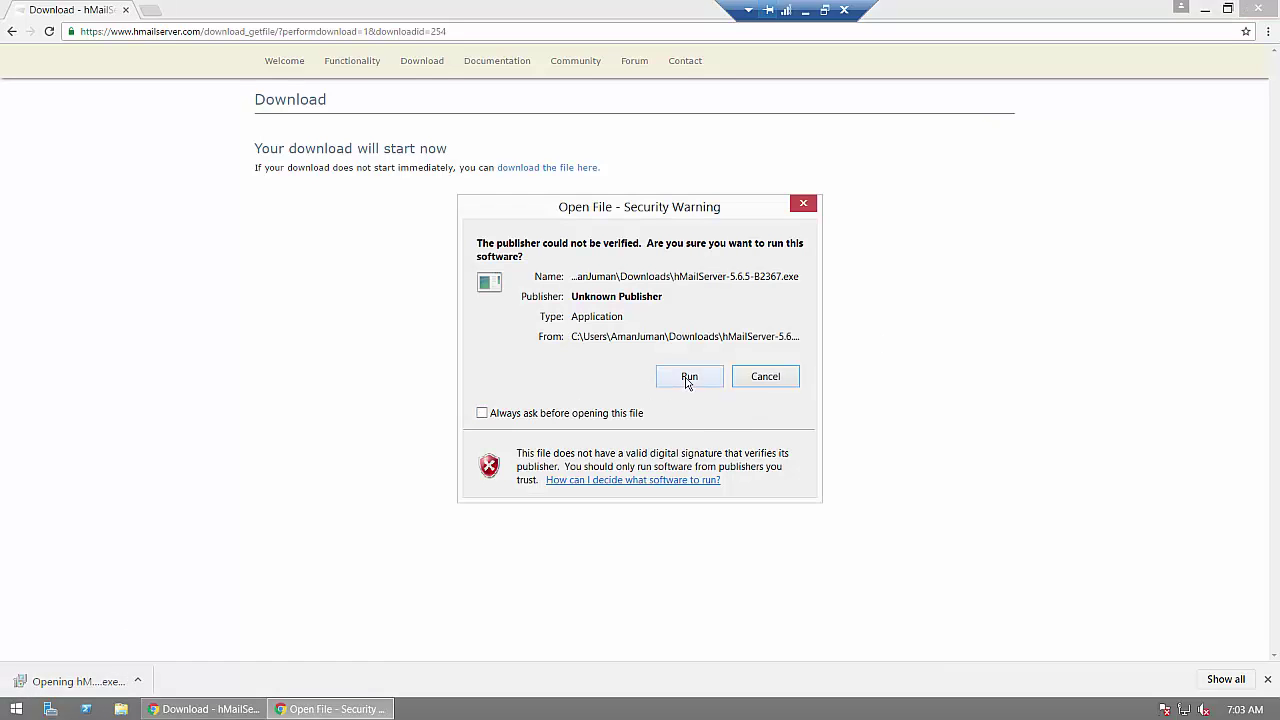
pyautogui.click(688, 380)
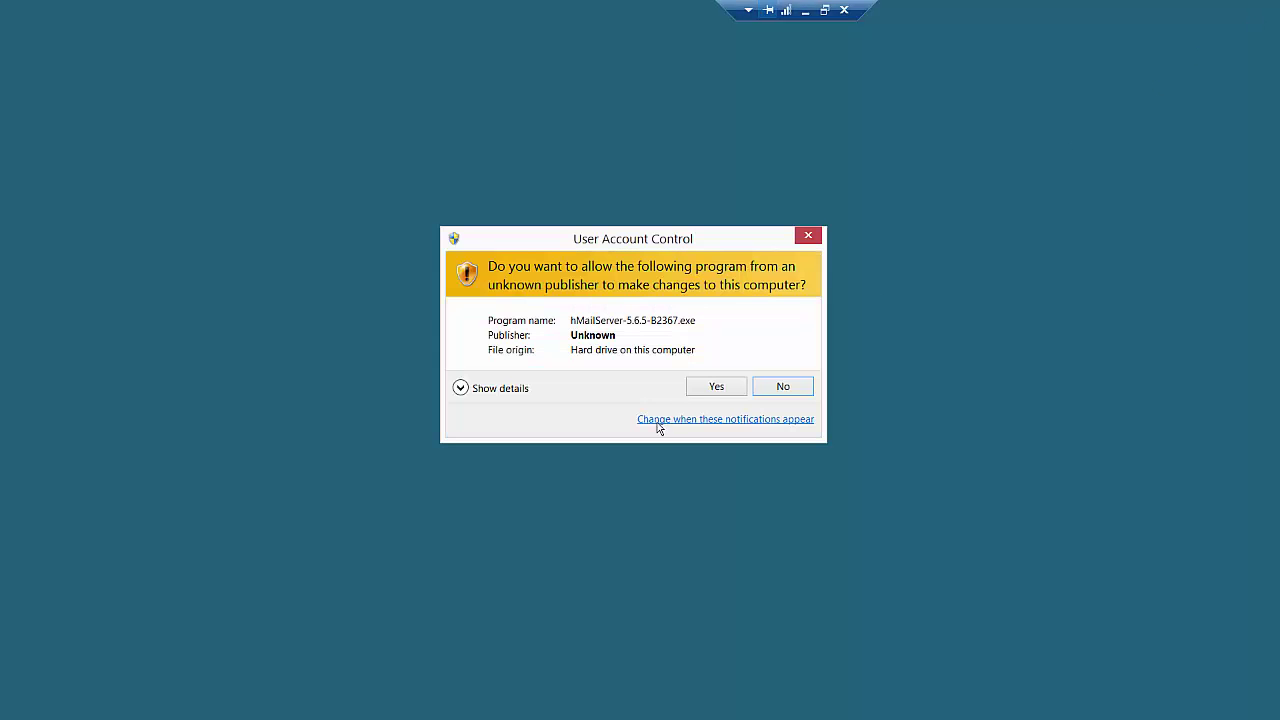
pyautogui.click(706, 387)
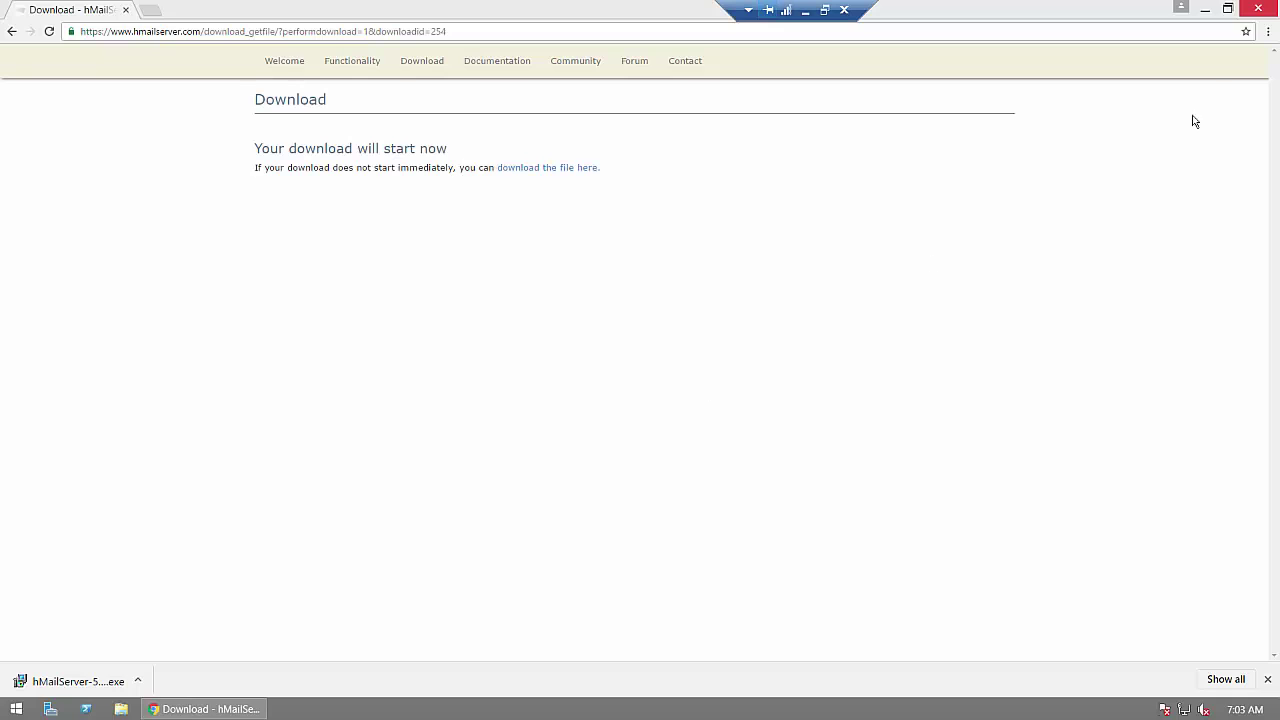
# Step: Close Chrome, accept the license, and keep the default folder, built-in database and shortcuts
pyautogui.click(1258, 10)
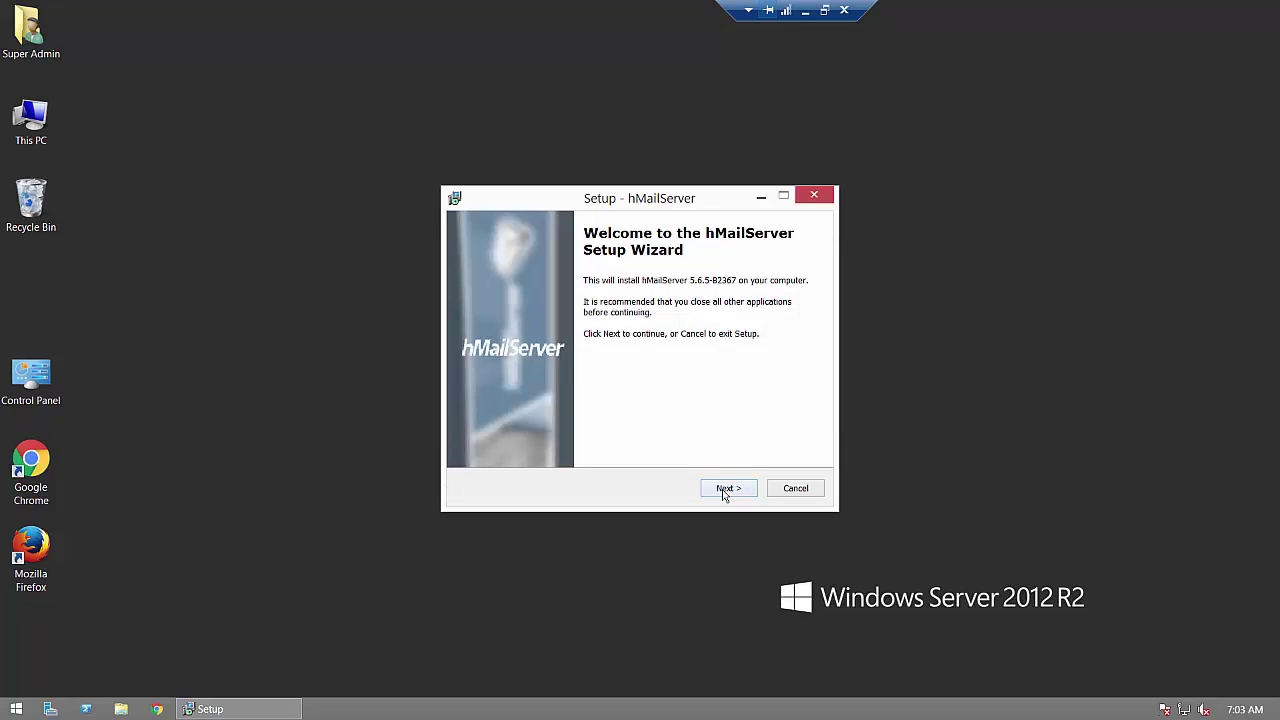
pyautogui.click(730, 486)
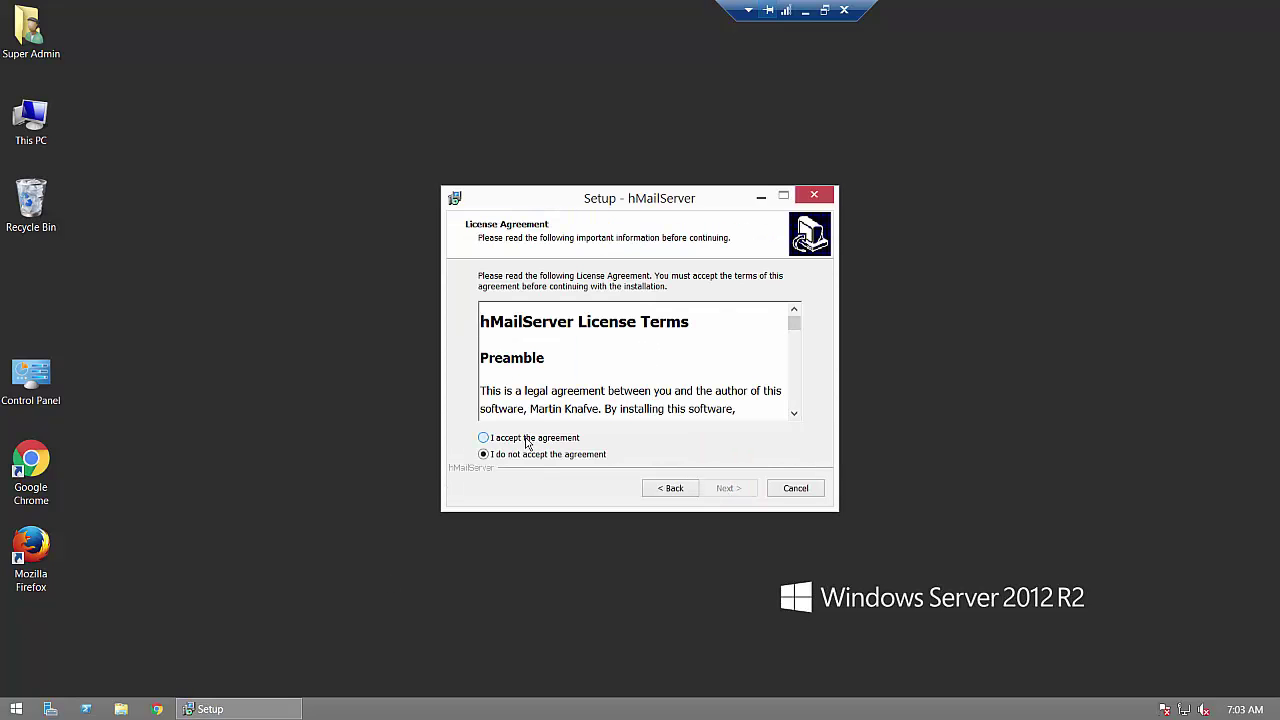
pyautogui.click(527, 441)
pyautogui.click(728, 488)
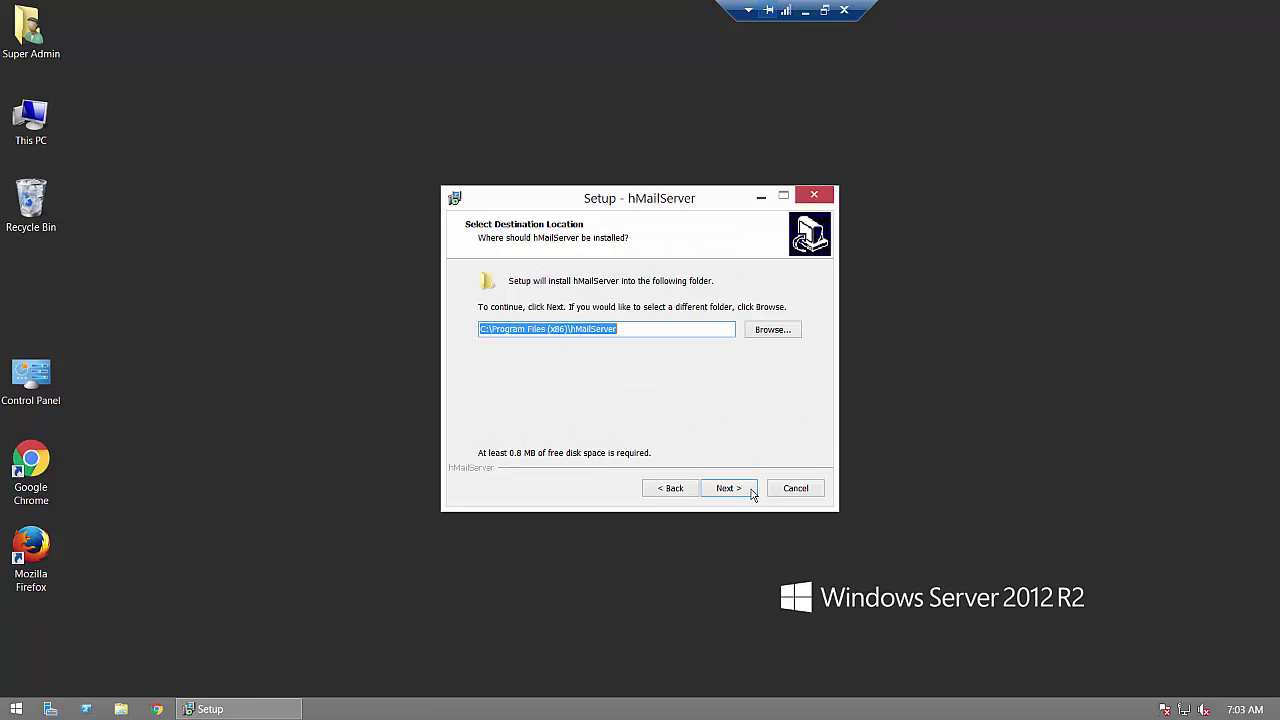
pyautogui.click(748, 497)
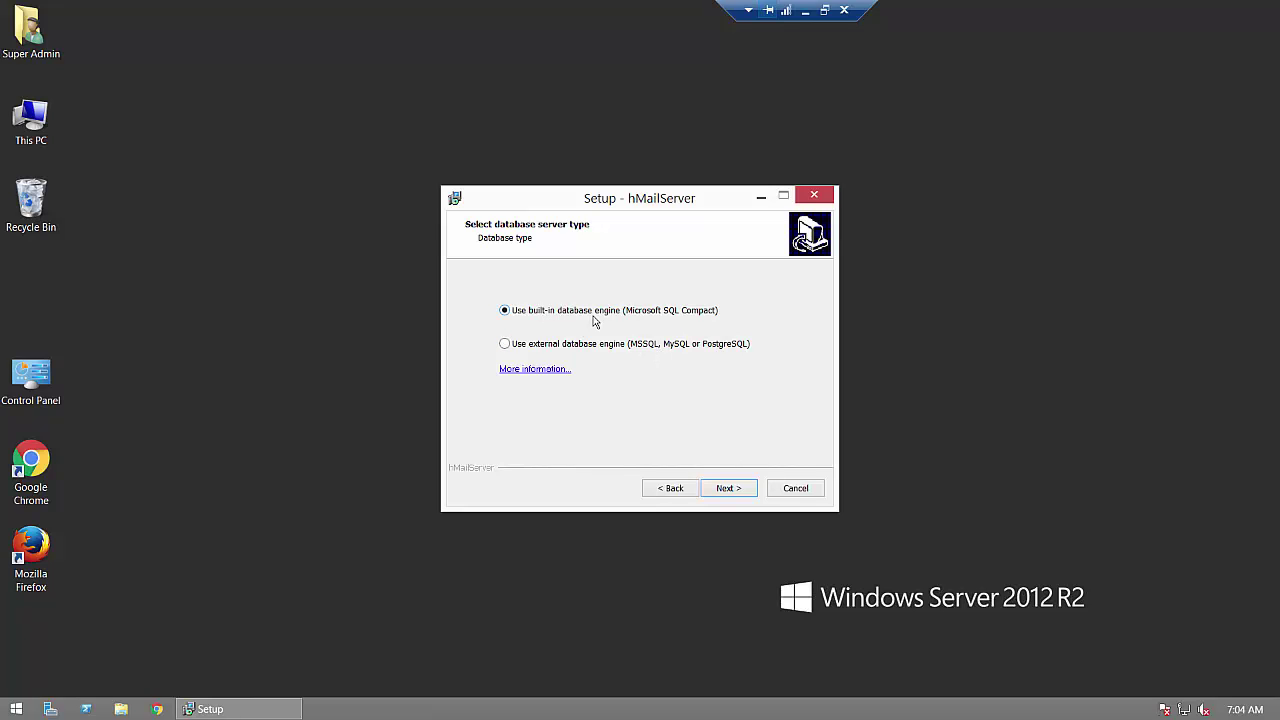
pyautogui.click(737, 489)
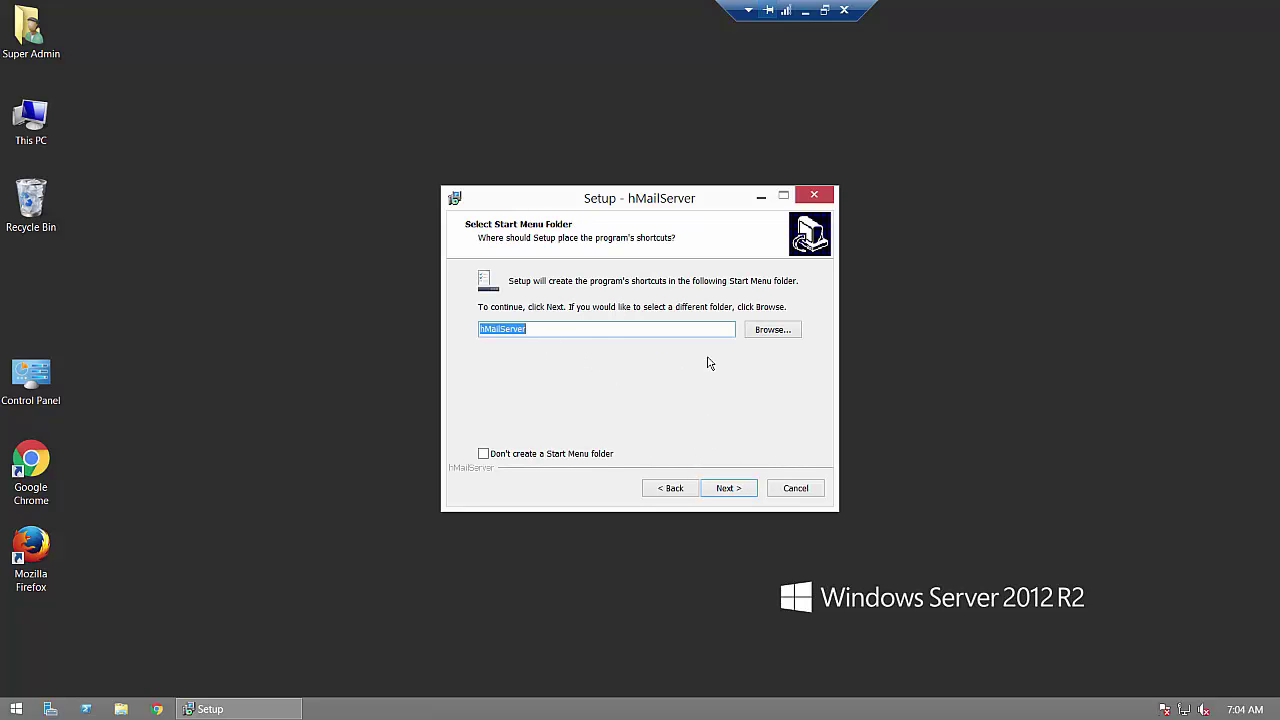
pyautogui.click(729, 488)
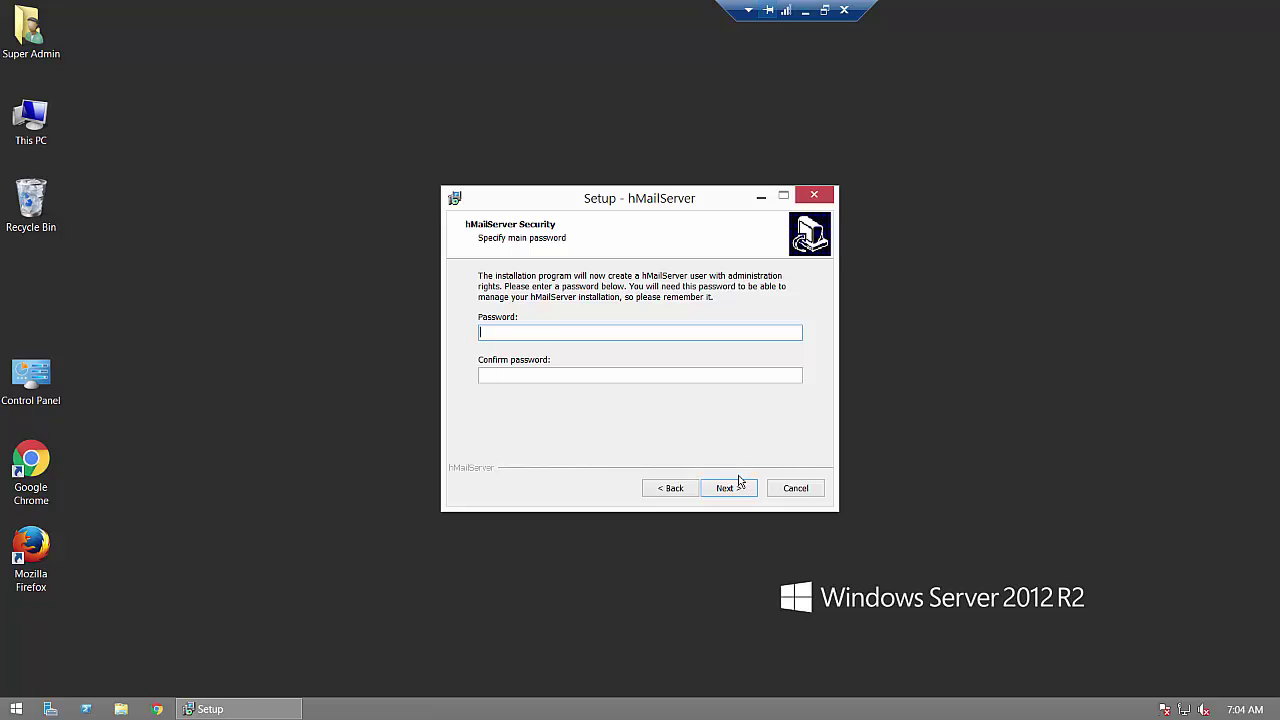
# Step: Set and confirm the administrator password, then start the installation
pyautogui.write('•••••••••')
pyautogui.press('Tab')
pyautogui.write('•••••••••')
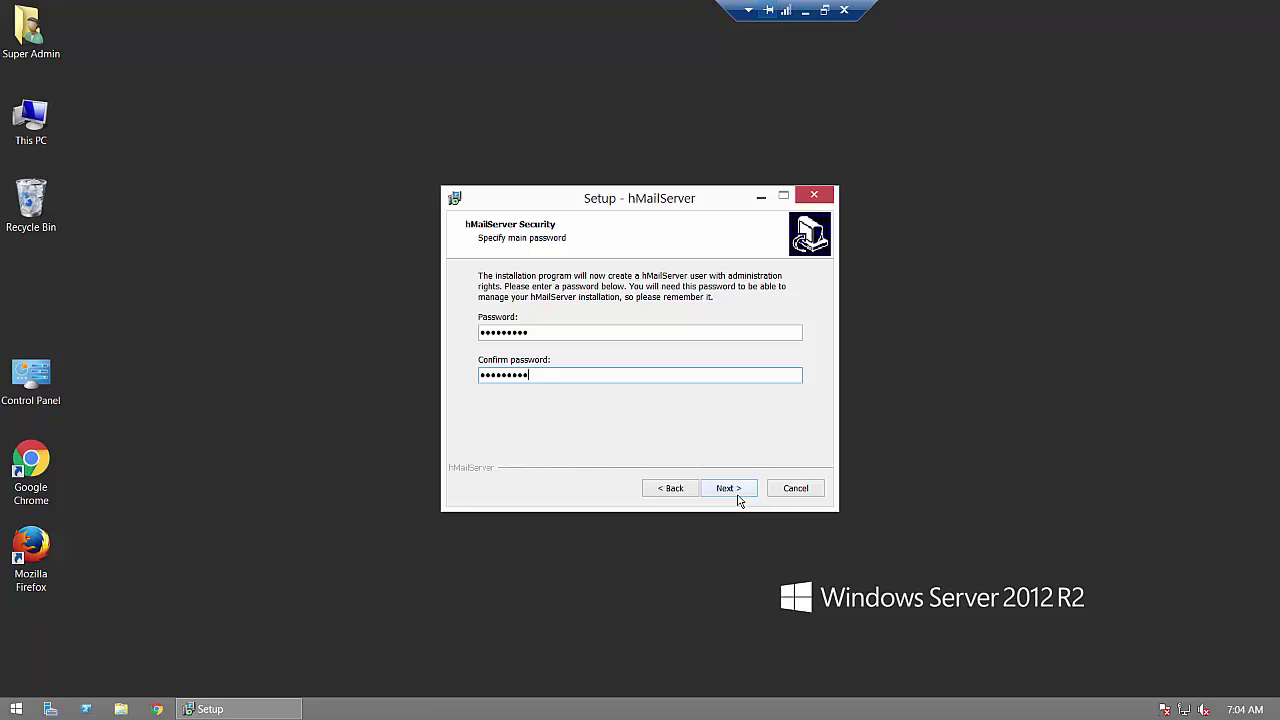
pyautogui.click(738, 492)
pyautogui.click(739, 492)
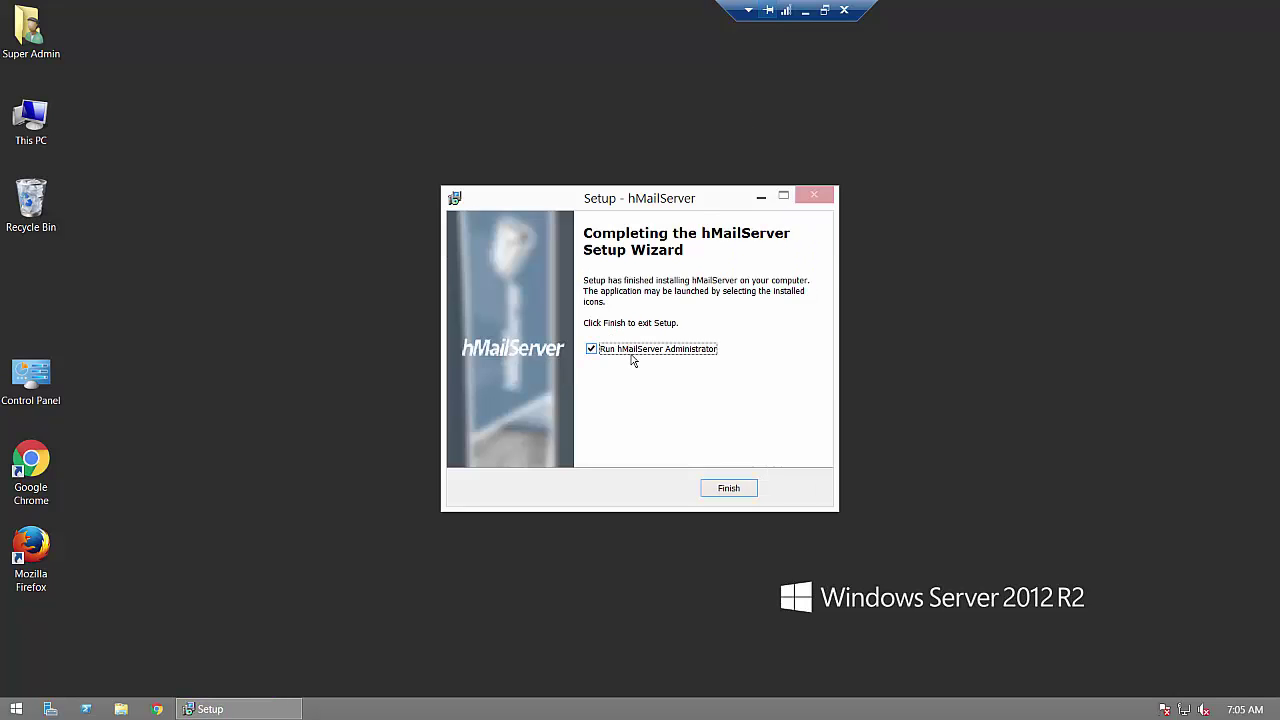
# Step: Finish setup and connect to localhost with the admin password, auto-connecting on start-up
pyautogui.click(722, 490)
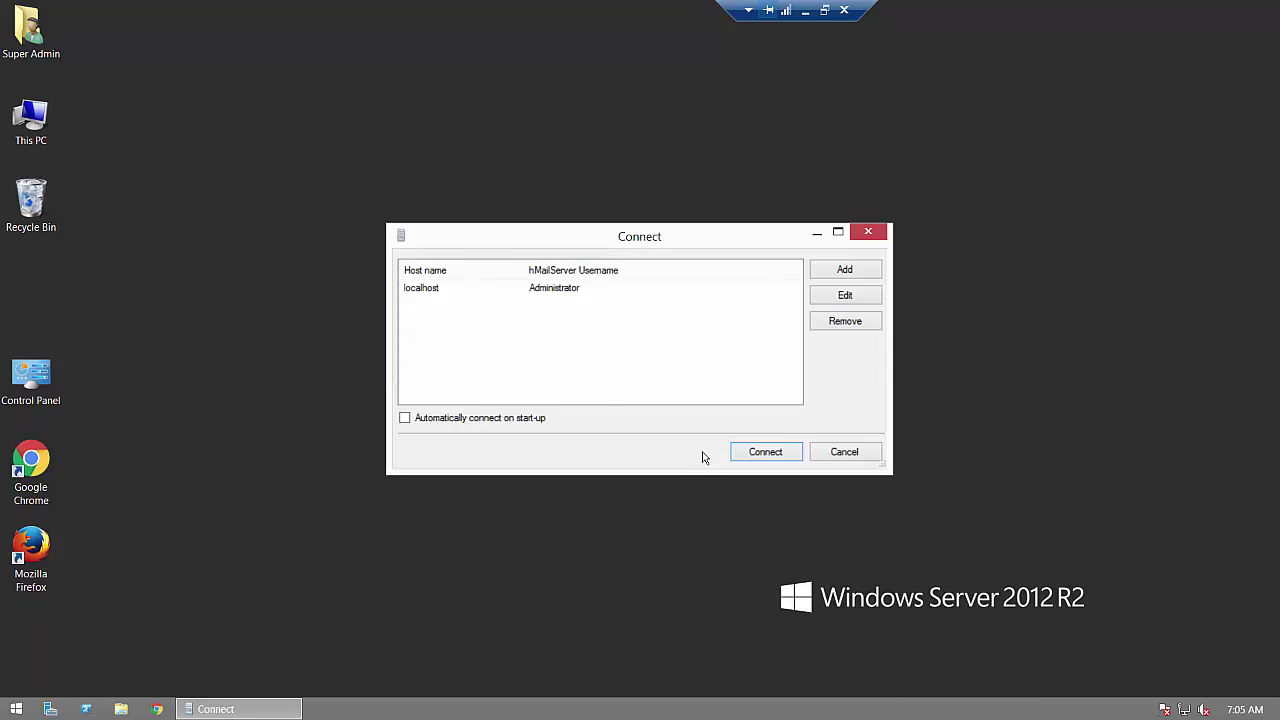
pyautogui.click(433, 295)
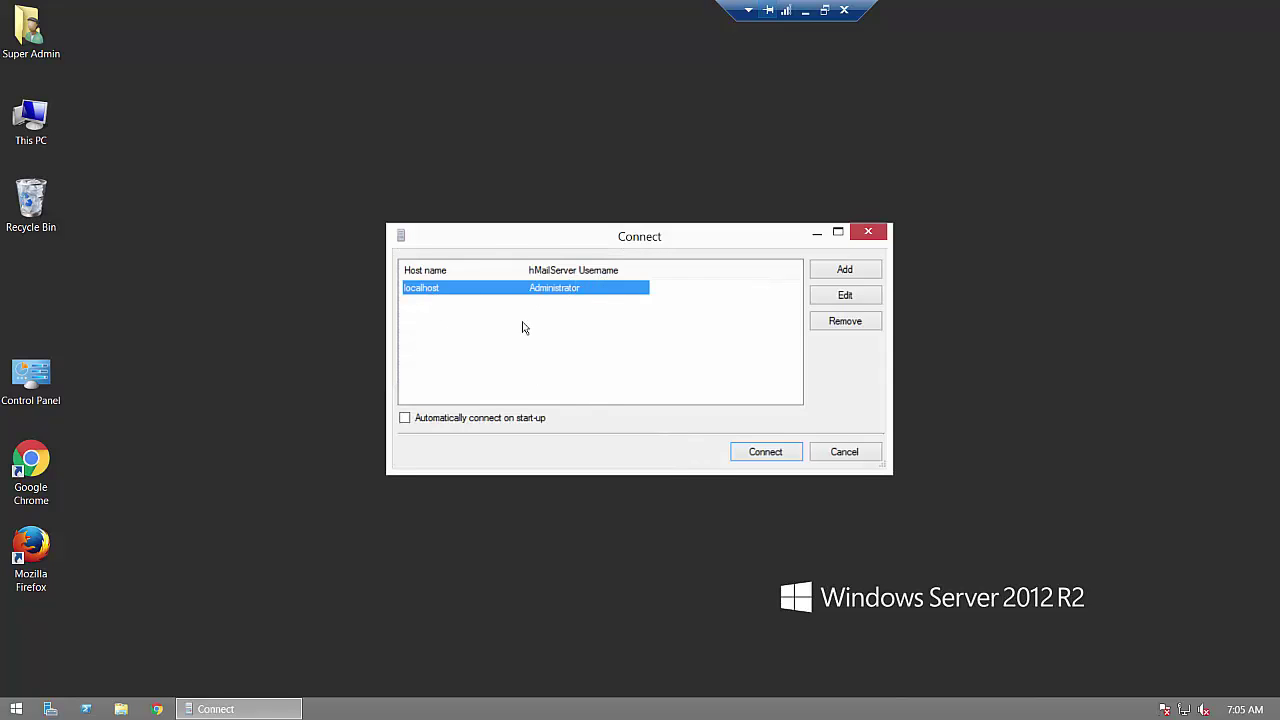
pyautogui.click(430, 418)
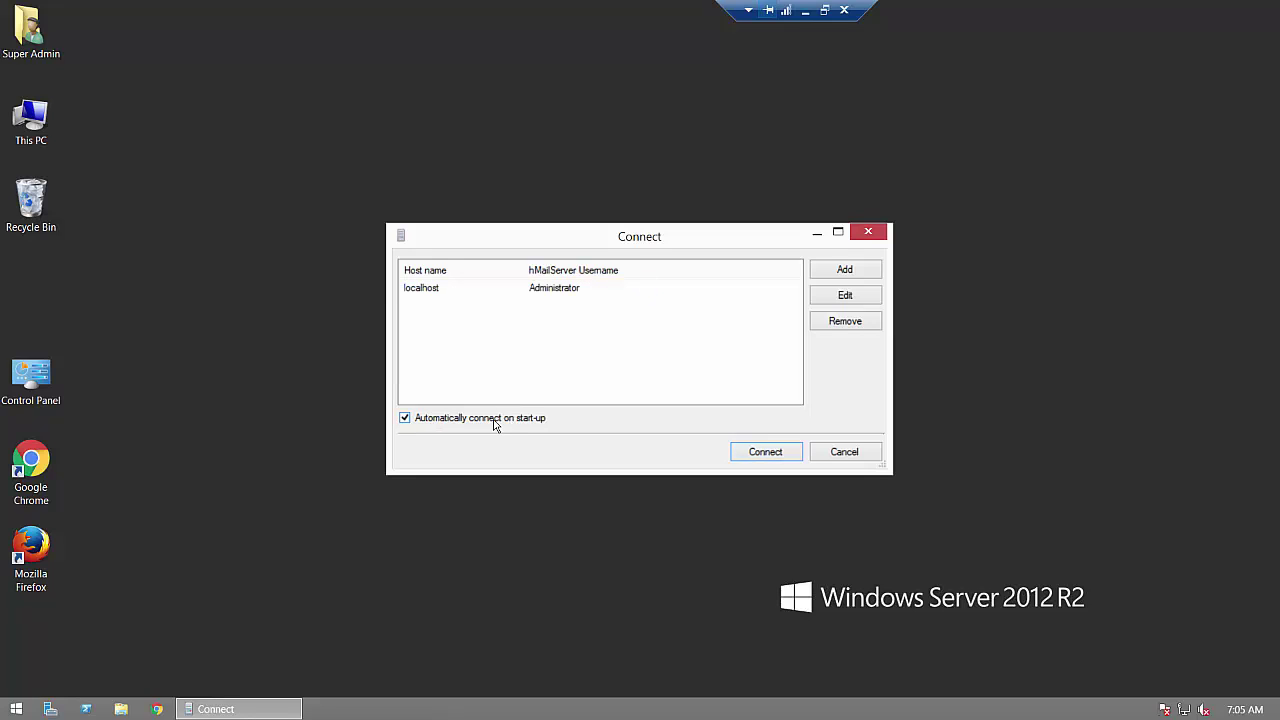
pyautogui.click(757, 453)
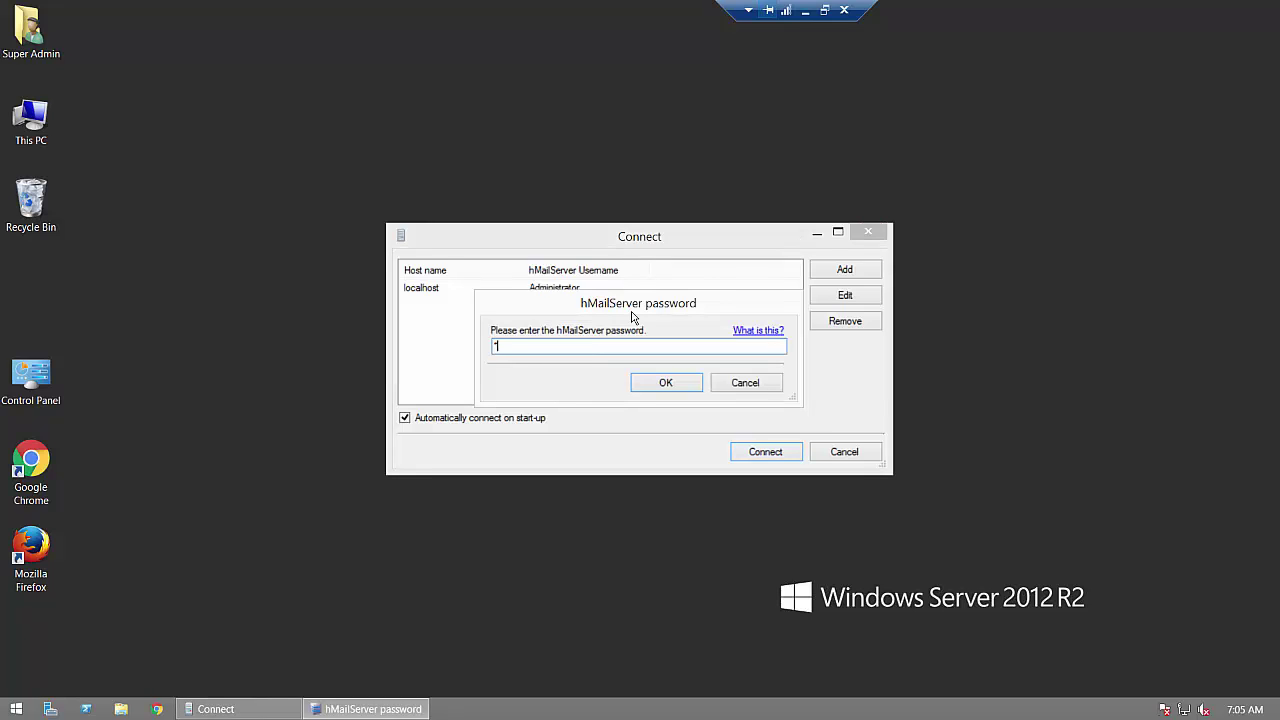
pyautogui.write('•••••••')
pyautogui.press('Return')
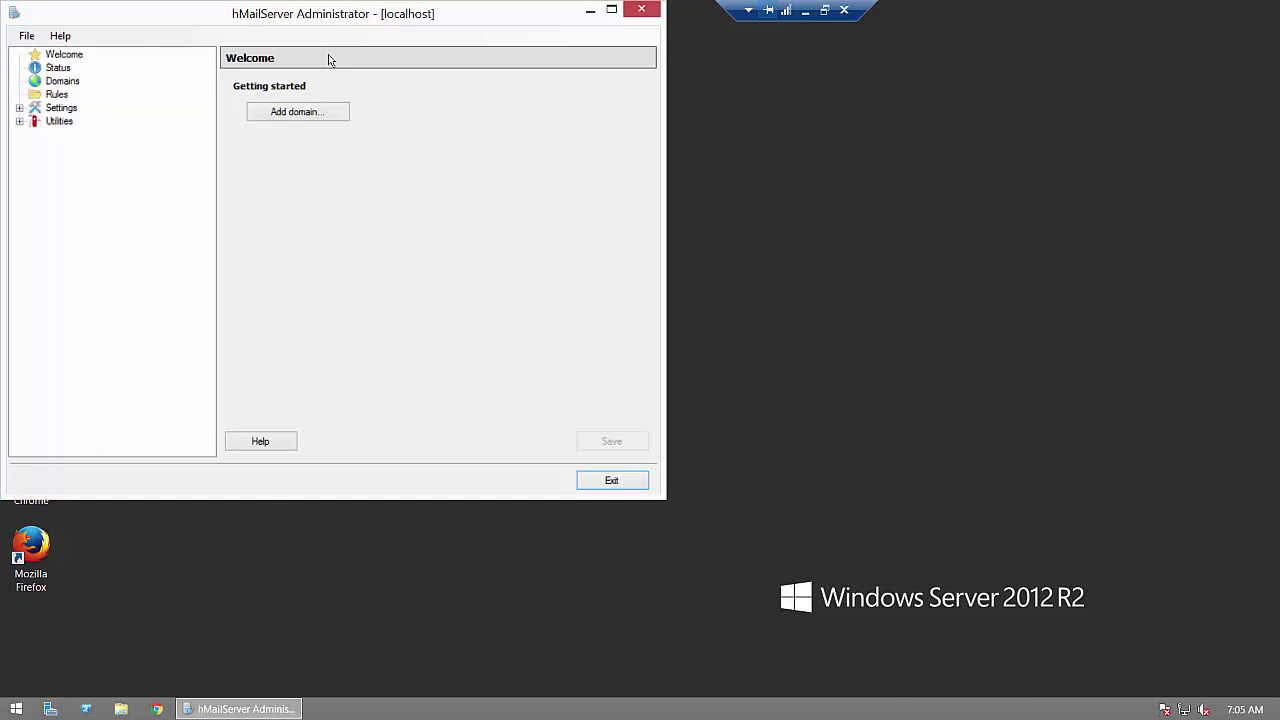
# Step: Add and save the new mail domain freebienow.xyz
pyautogui.moveTo(320, 18); pyautogui.dragTo(657, 107)
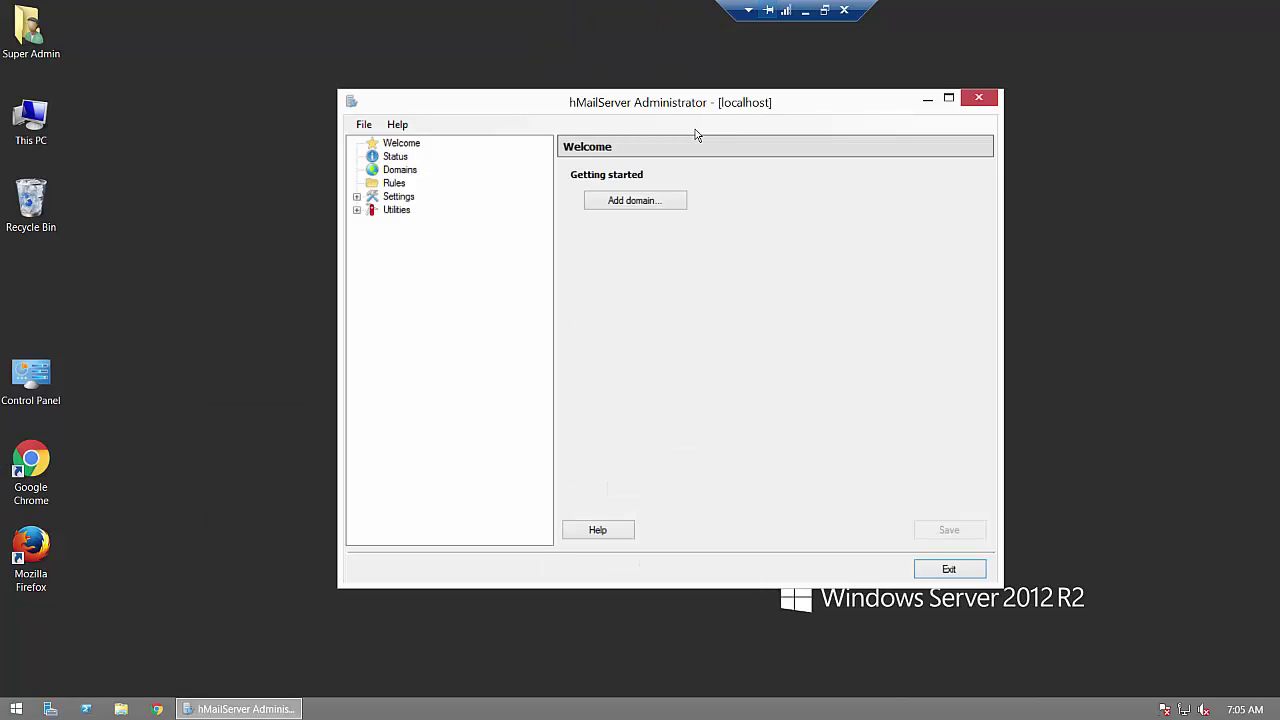
pyautogui.click(630, 205)
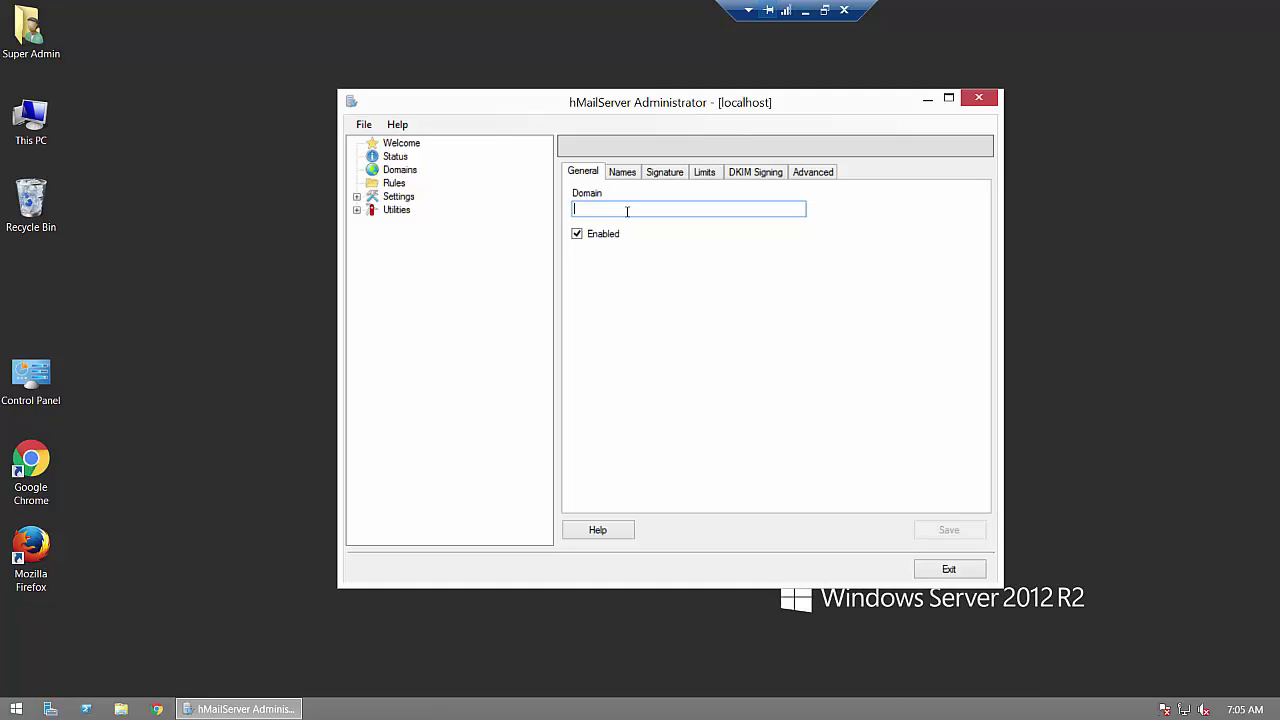
pyautogui.write('freebienow.xyz')
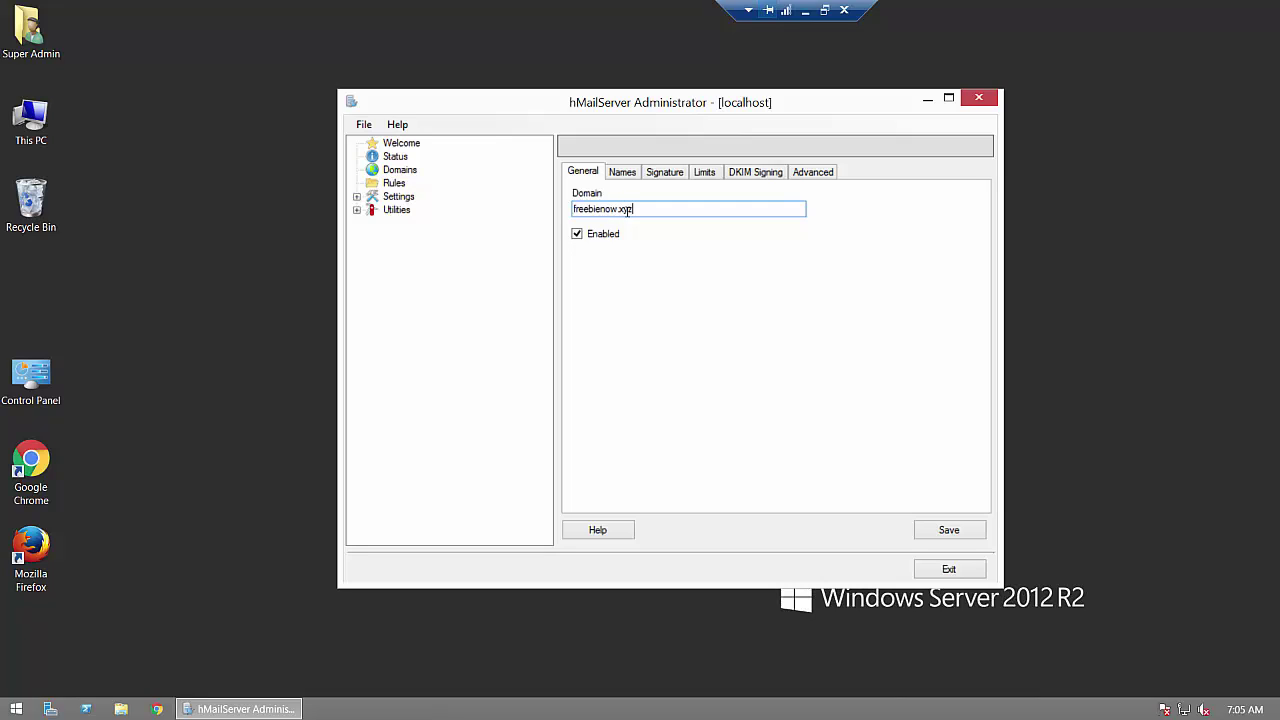
pyautogui.click(941, 537)
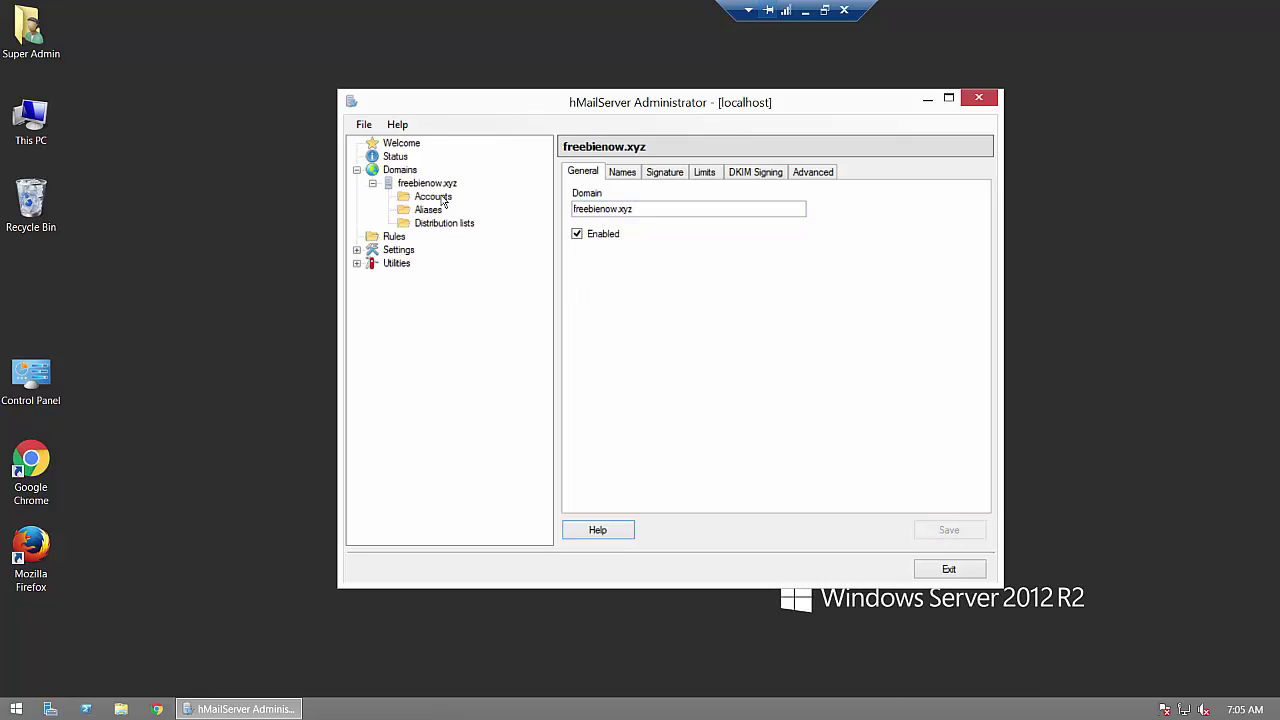
pyautogui.click(444, 199)
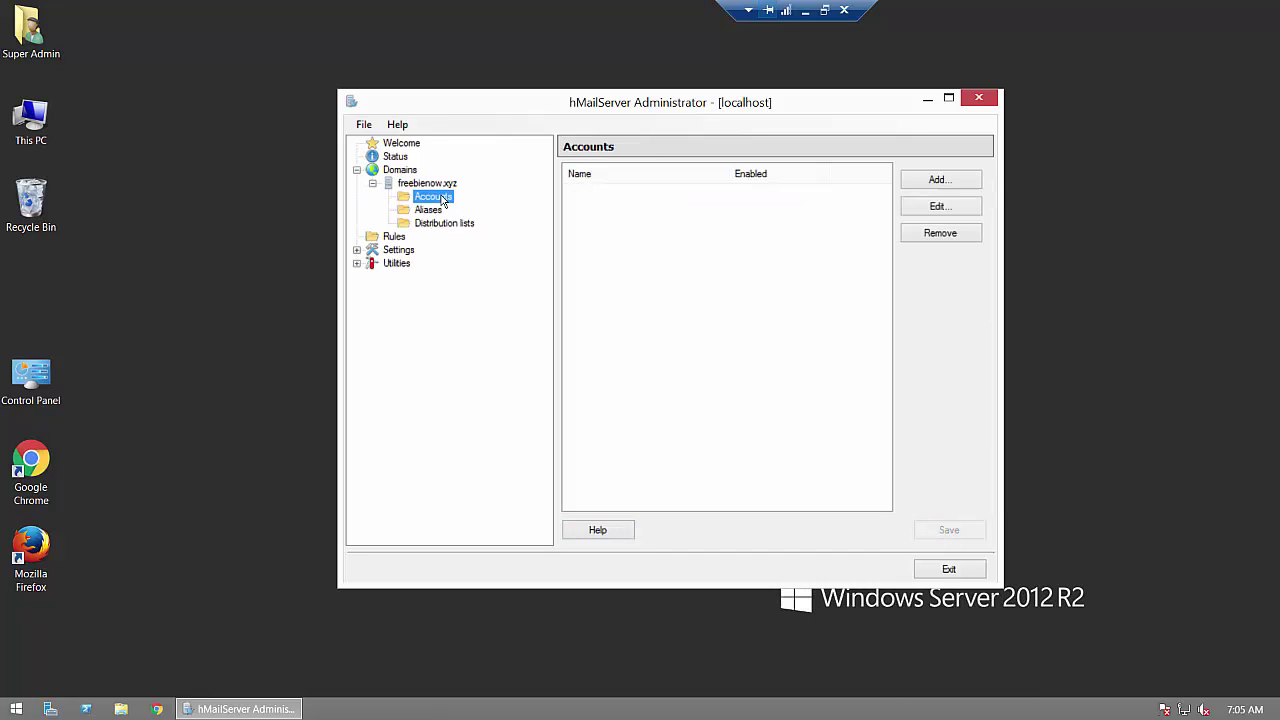
pyautogui.click(941, 184)
pyautogui.click(616, 212)
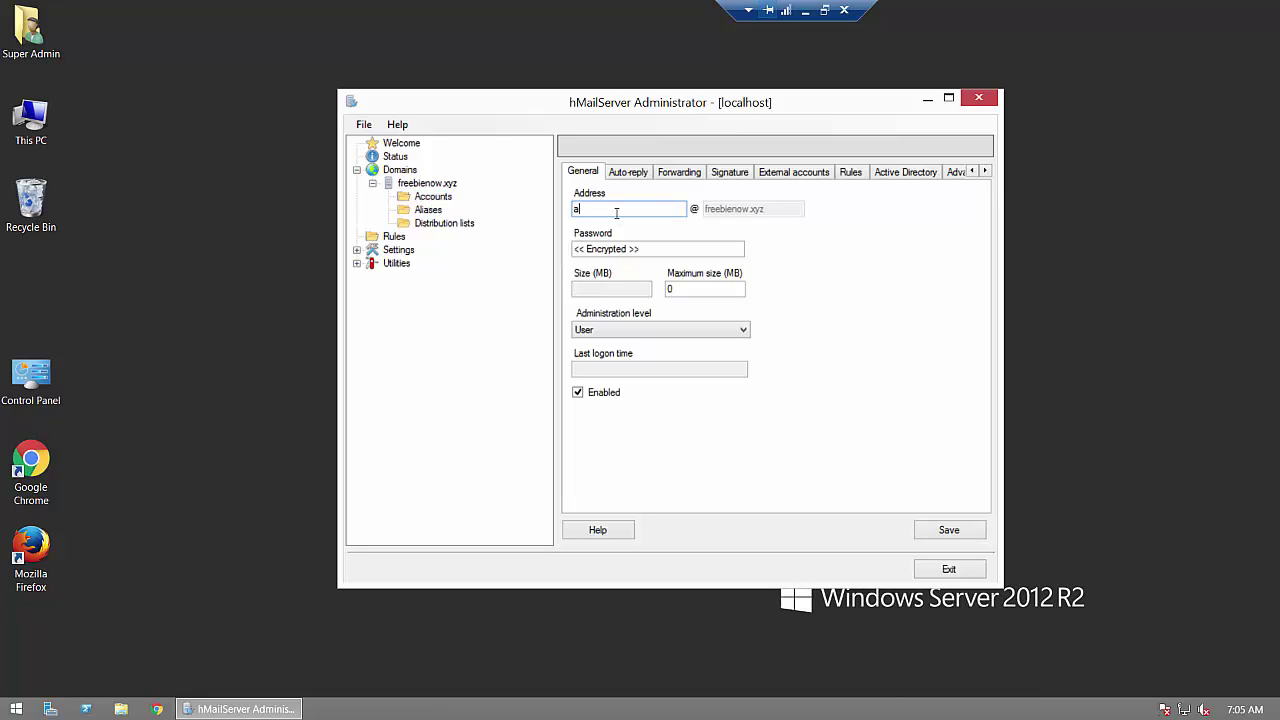
pyautogui.press('Tab')
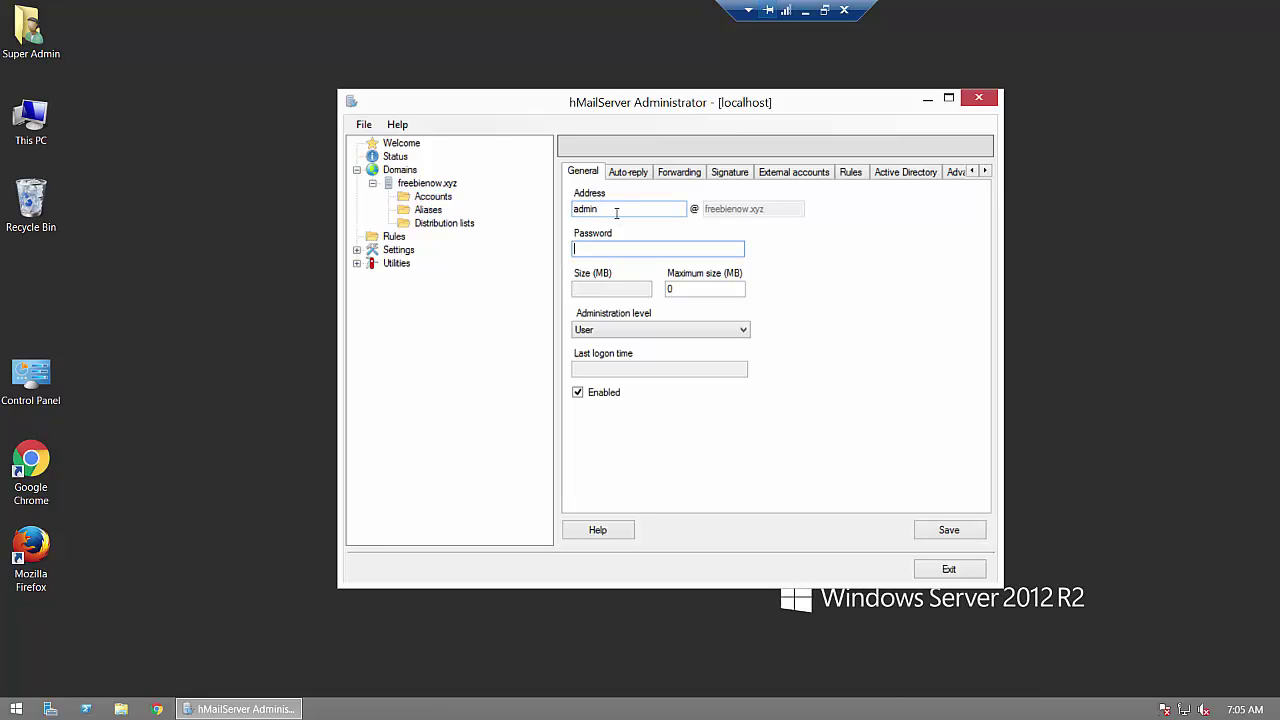
pyautogui.write('*******')
pyautogui.click(975, 535)
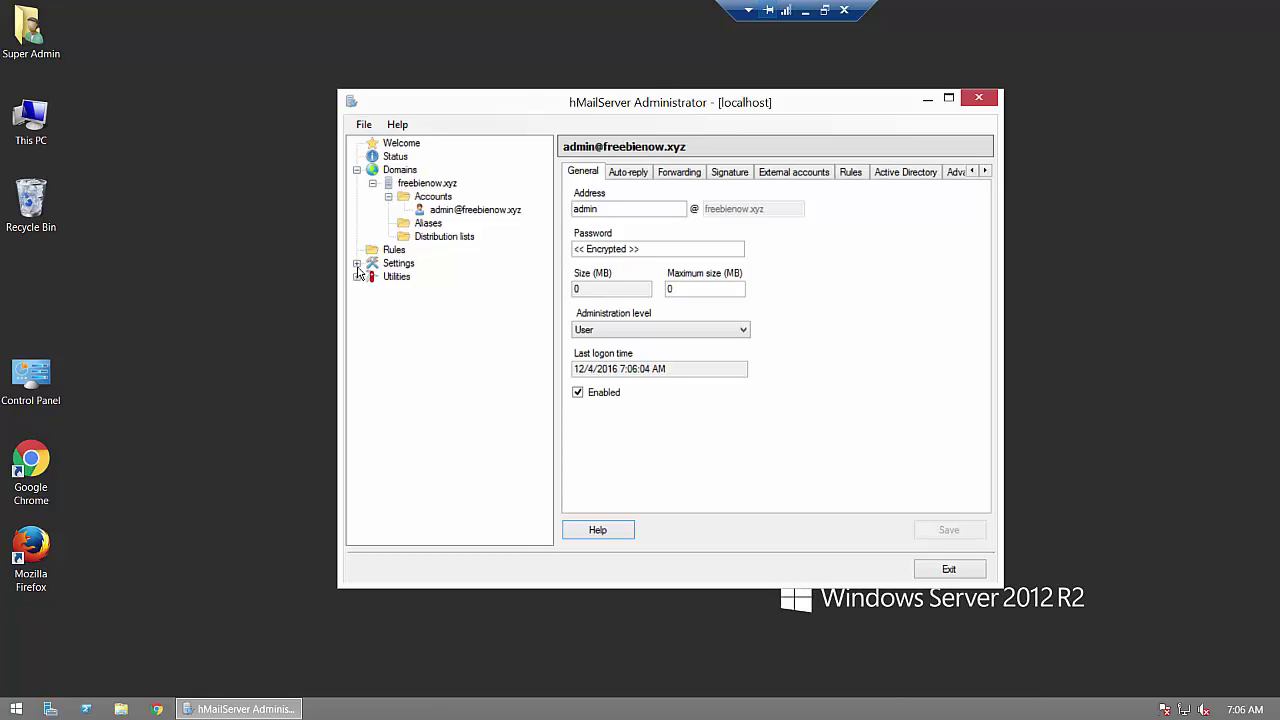
# Step: Untick POP3 and IMAP in the server protocol settings, save, then show the IP Ranges list
pyautogui.click(357, 265)
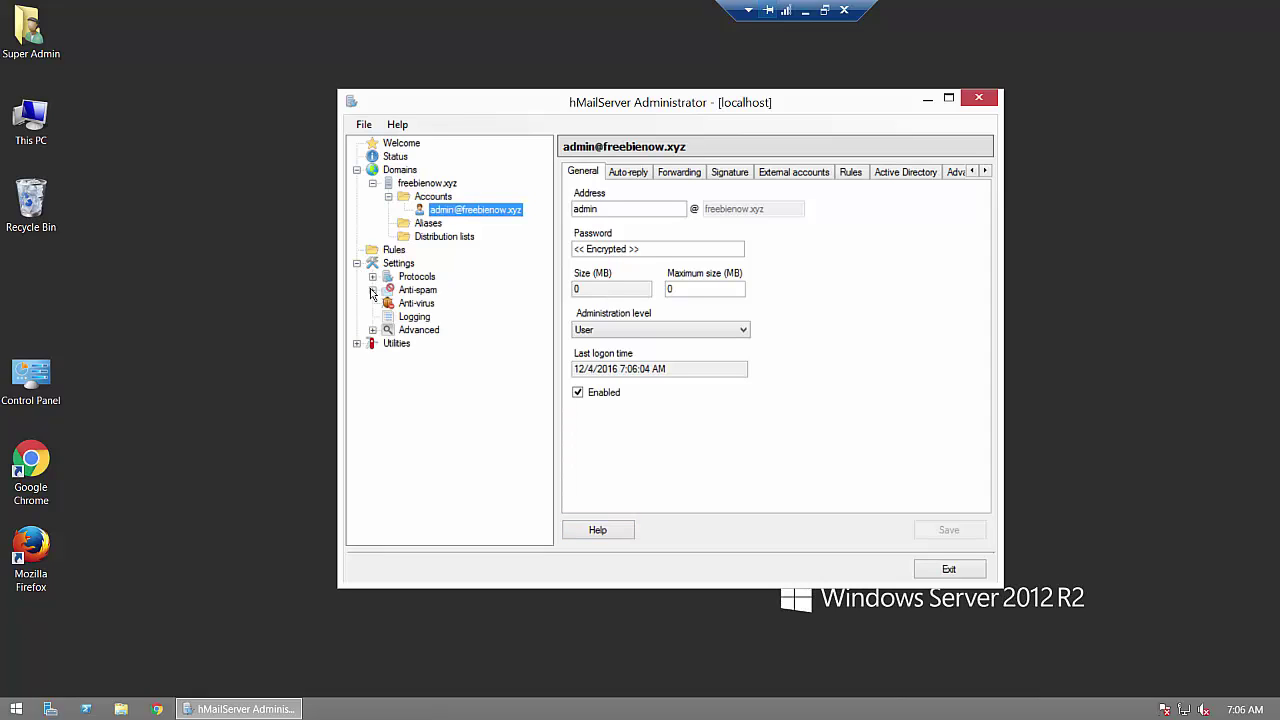
pyautogui.click(372, 278)
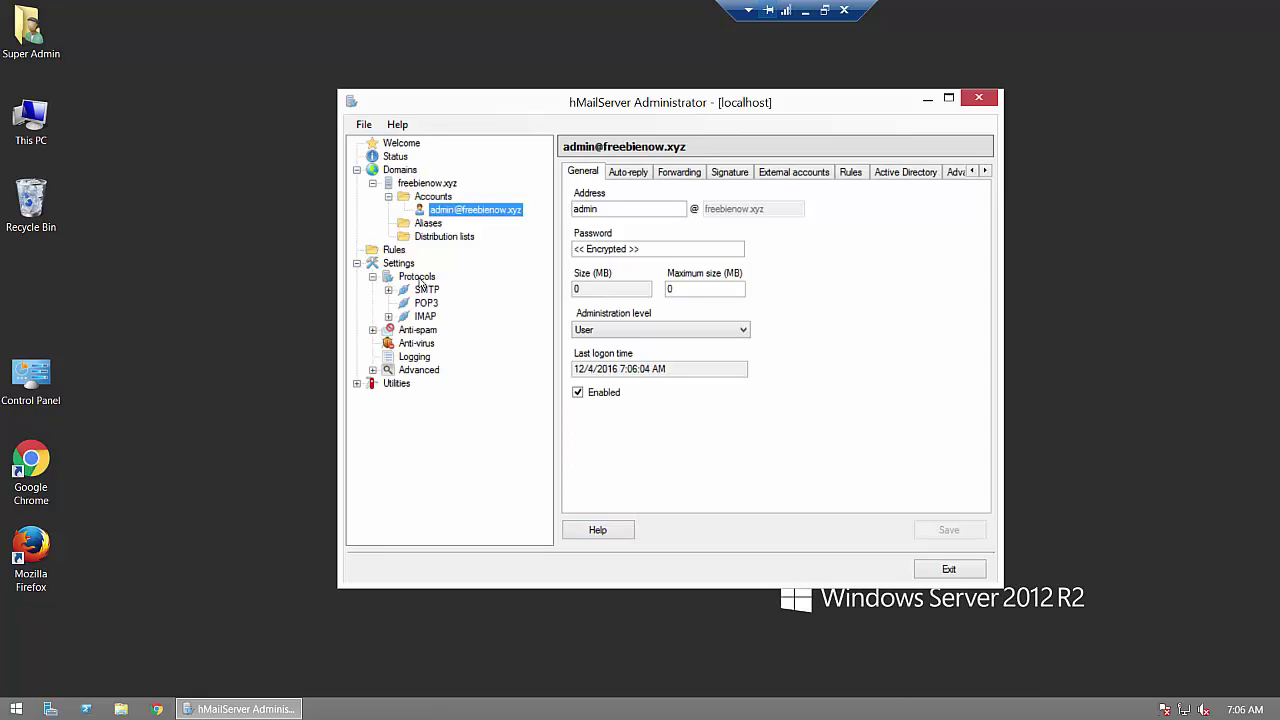
pyautogui.click(418, 278)
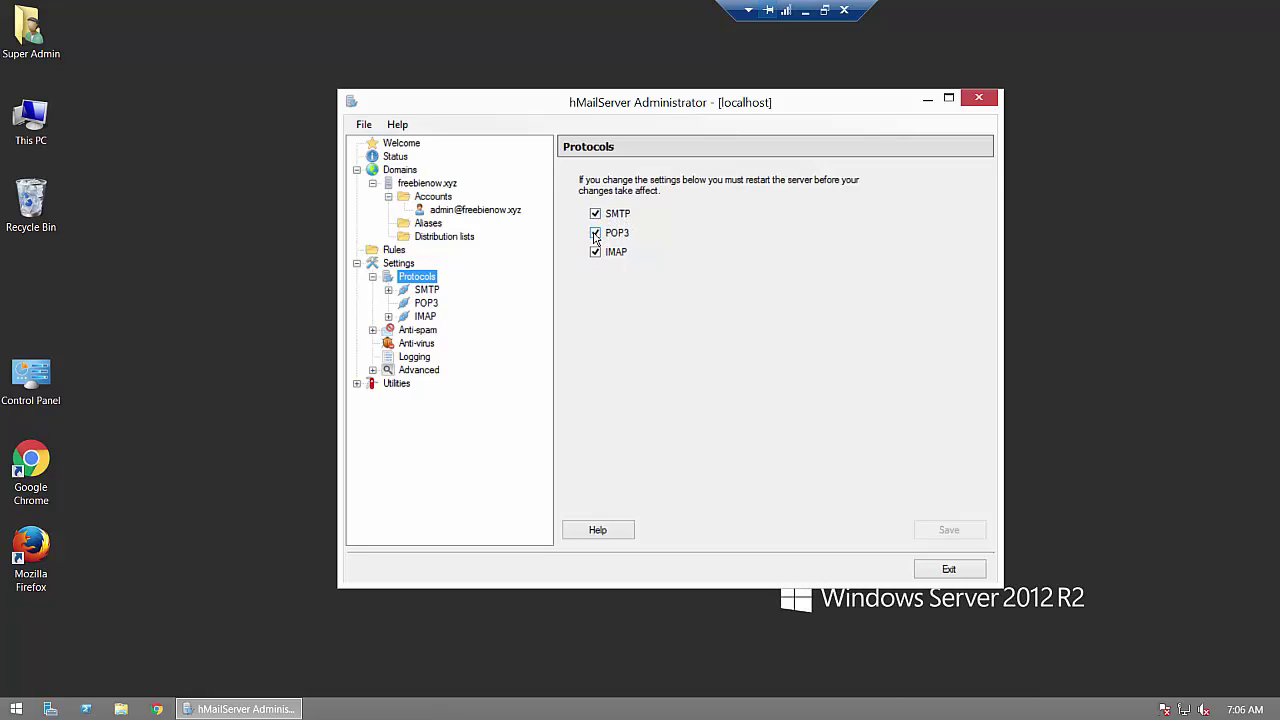
pyautogui.click(595, 233)
pyautogui.click(595, 252)
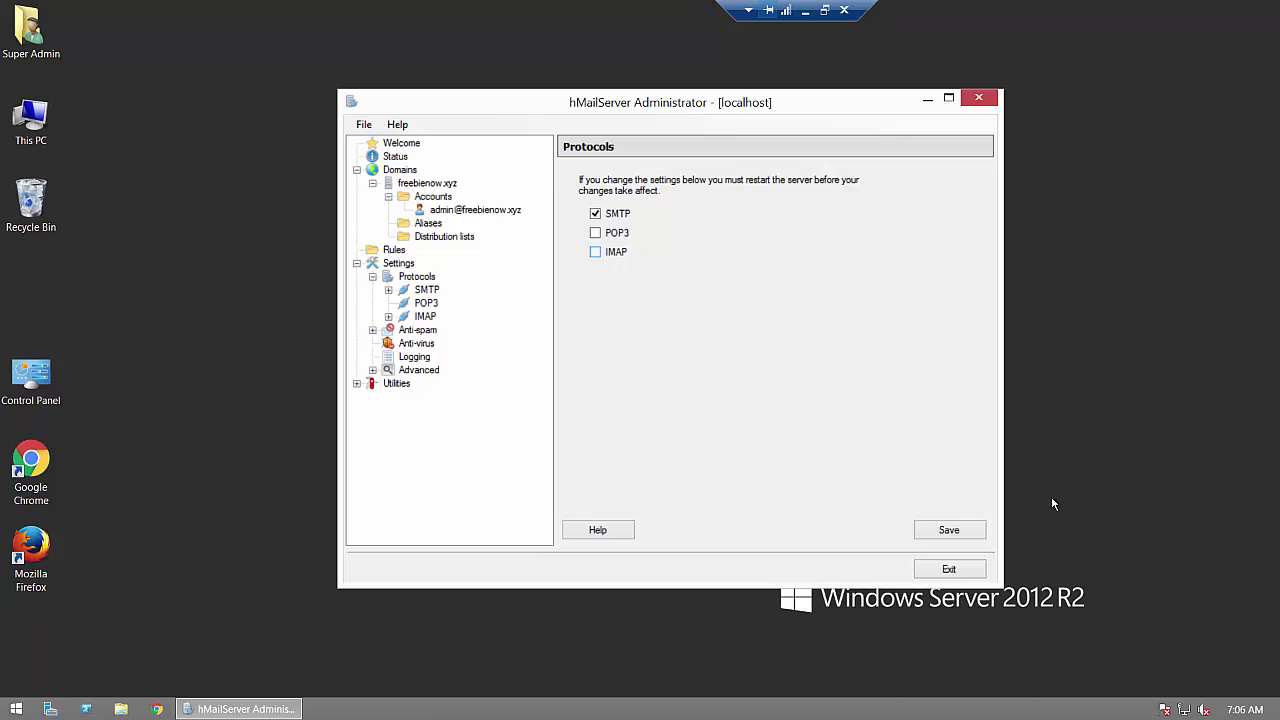
pyautogui.click(950, 530)
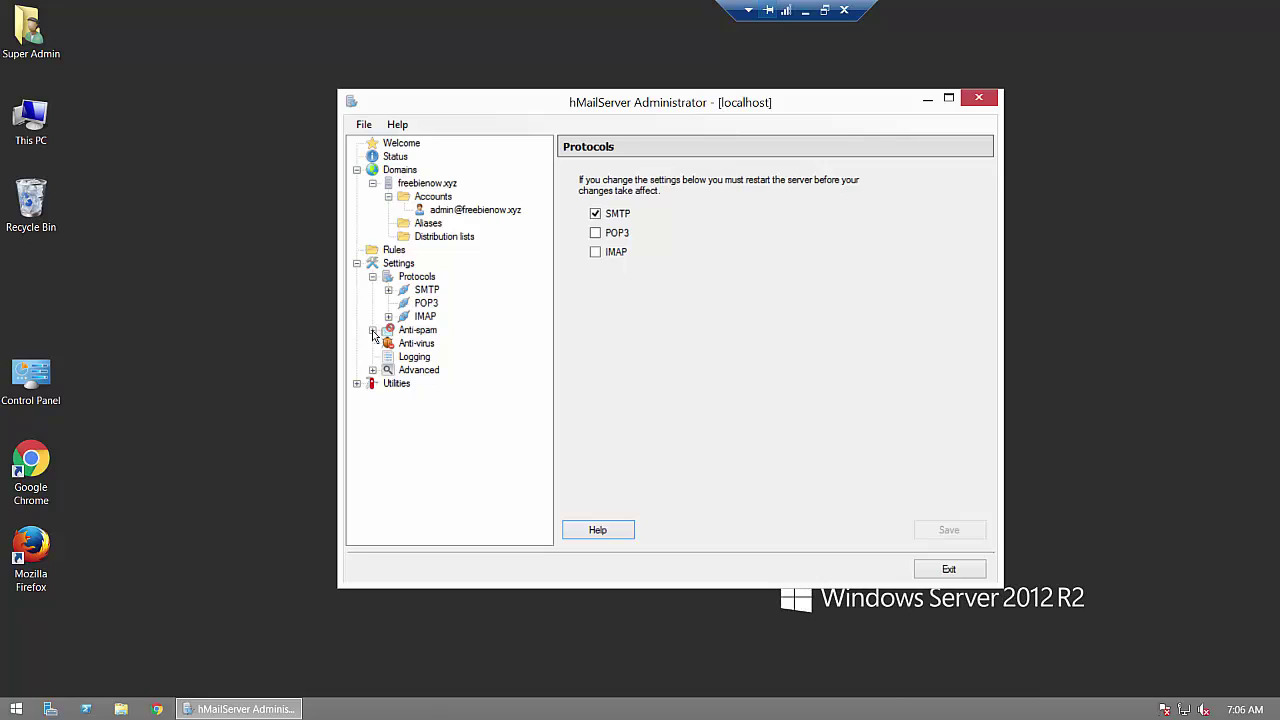
pyautogui.click(372, 370)
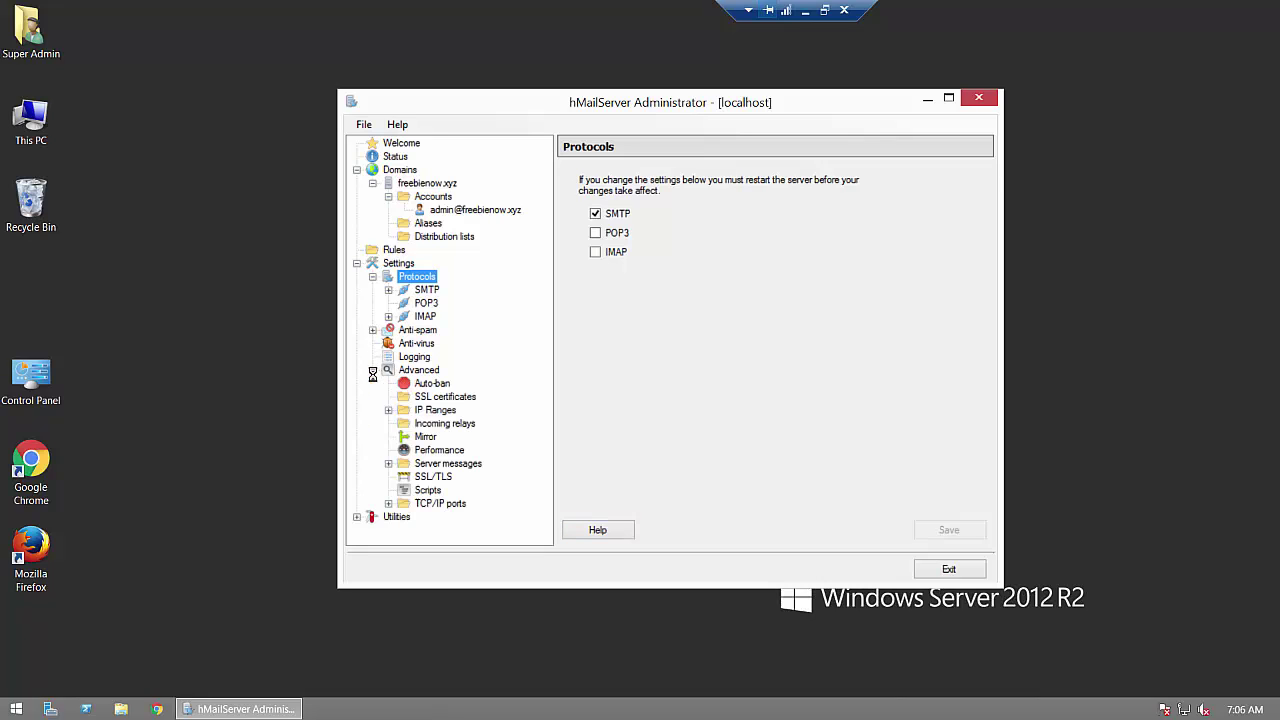
pyautogui.click(436, 414)
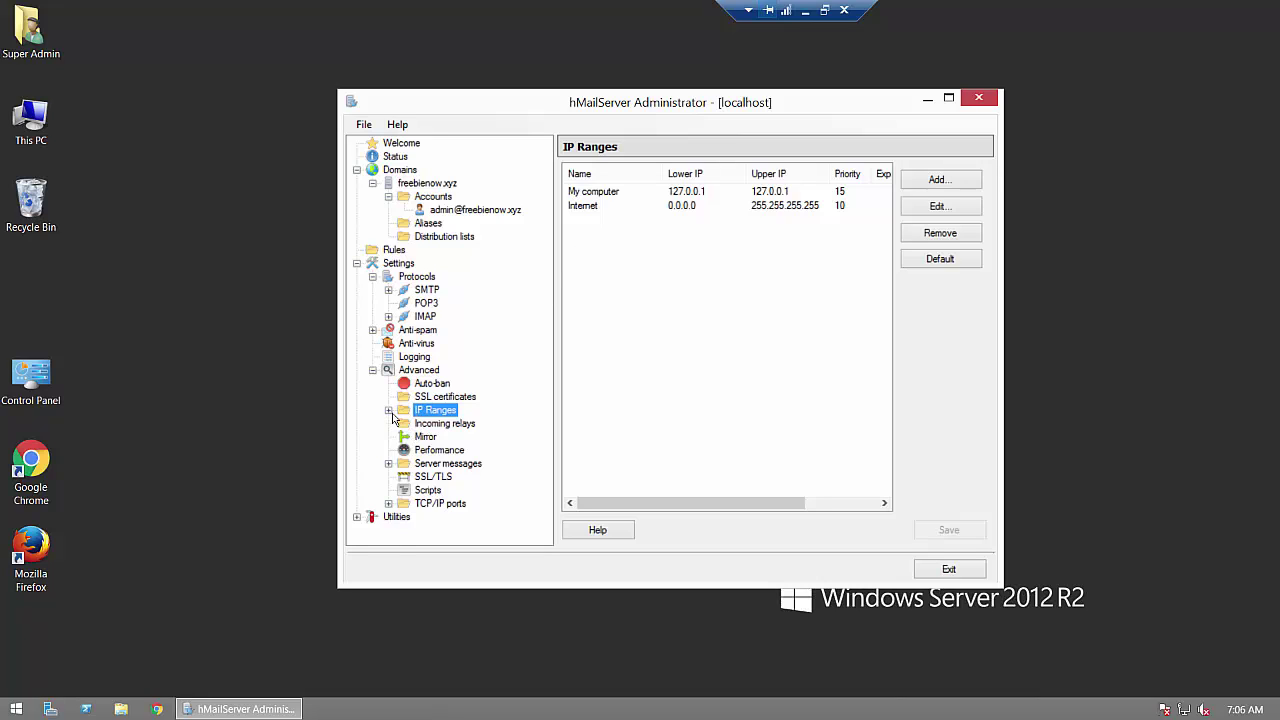
# Step: In the My computer IP range, stop requiring SMTP authentication for external-to-external delivery and save
pyautogui.click(389, 410)
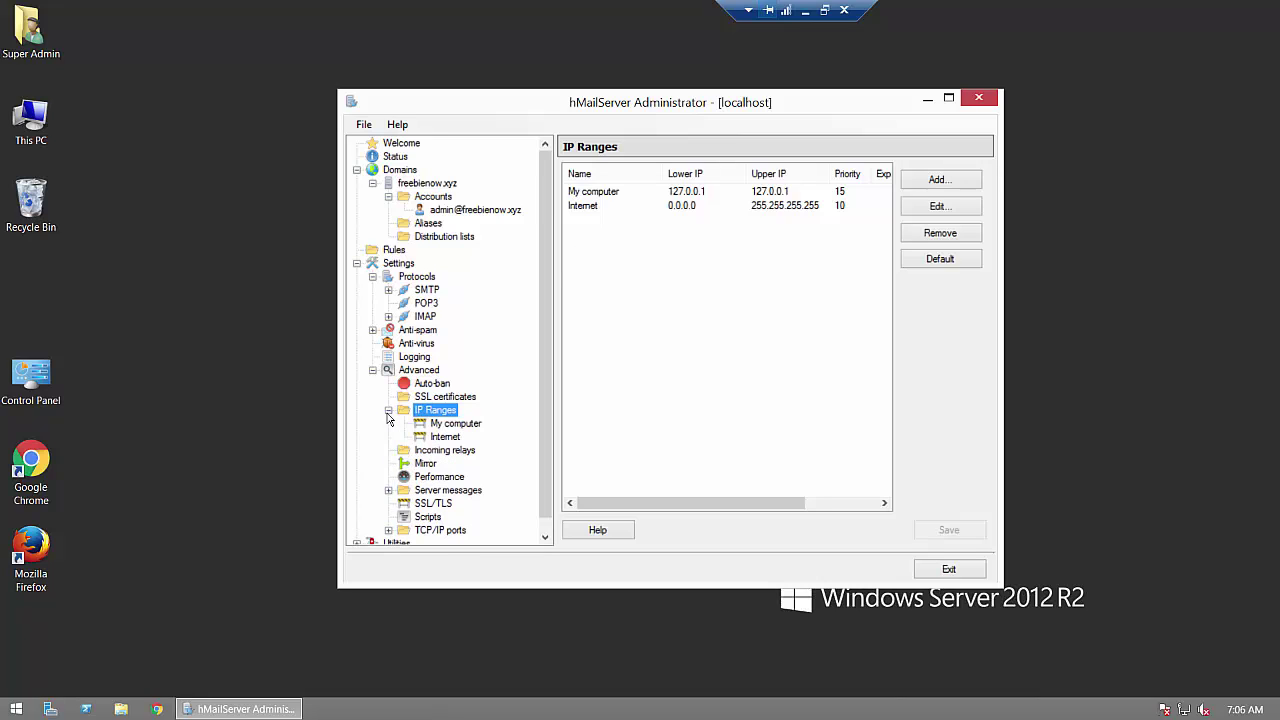
pyautogui.click(460, 426)
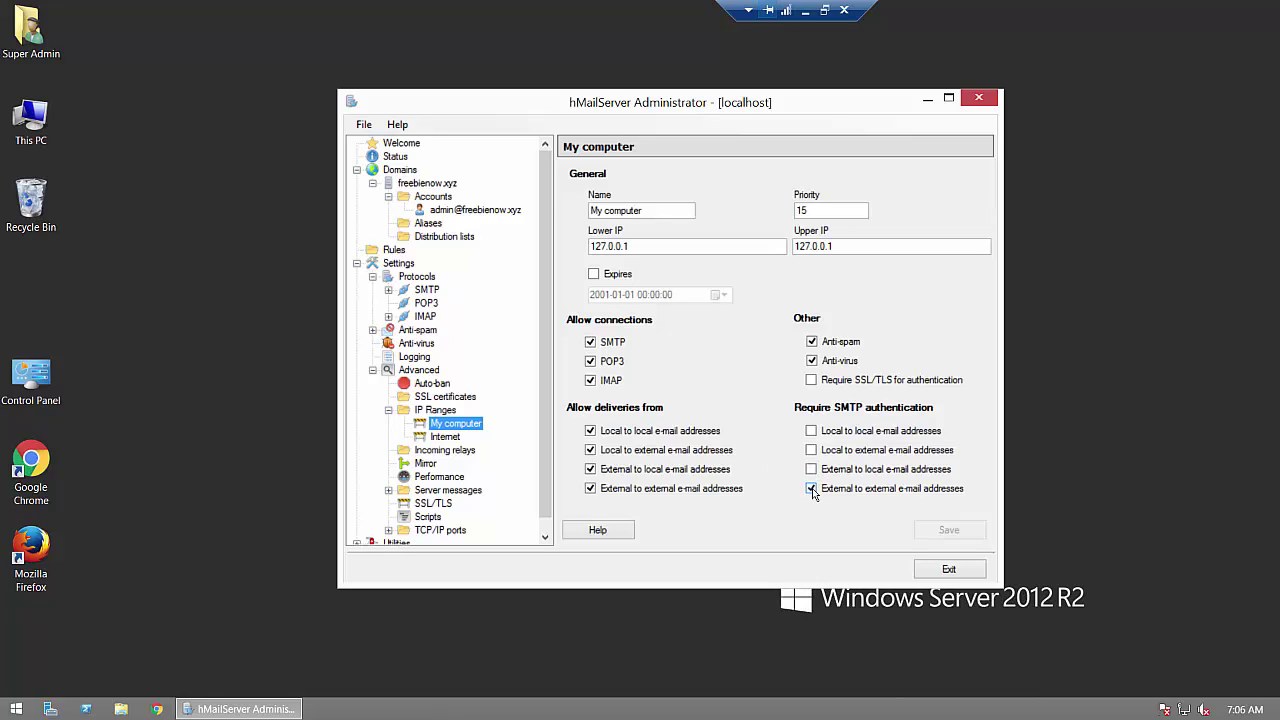
pyautogui.click(811, 489)
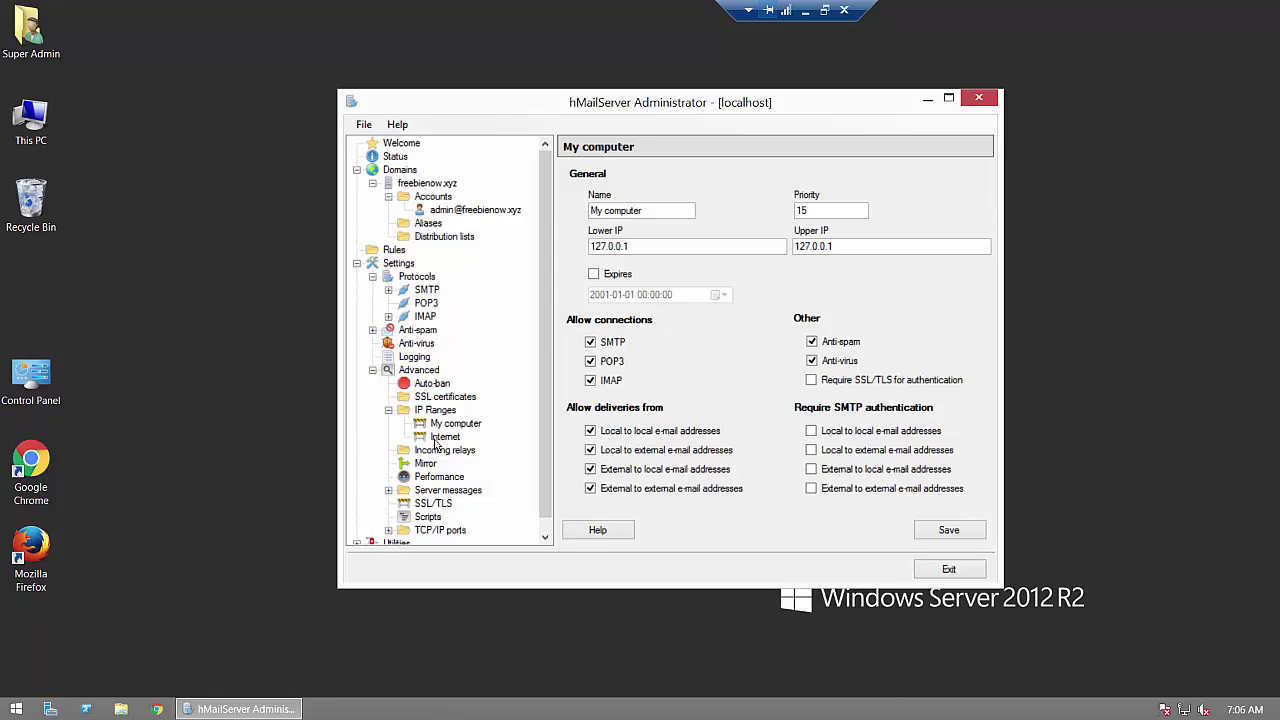
pyautogui.click(952, 531)
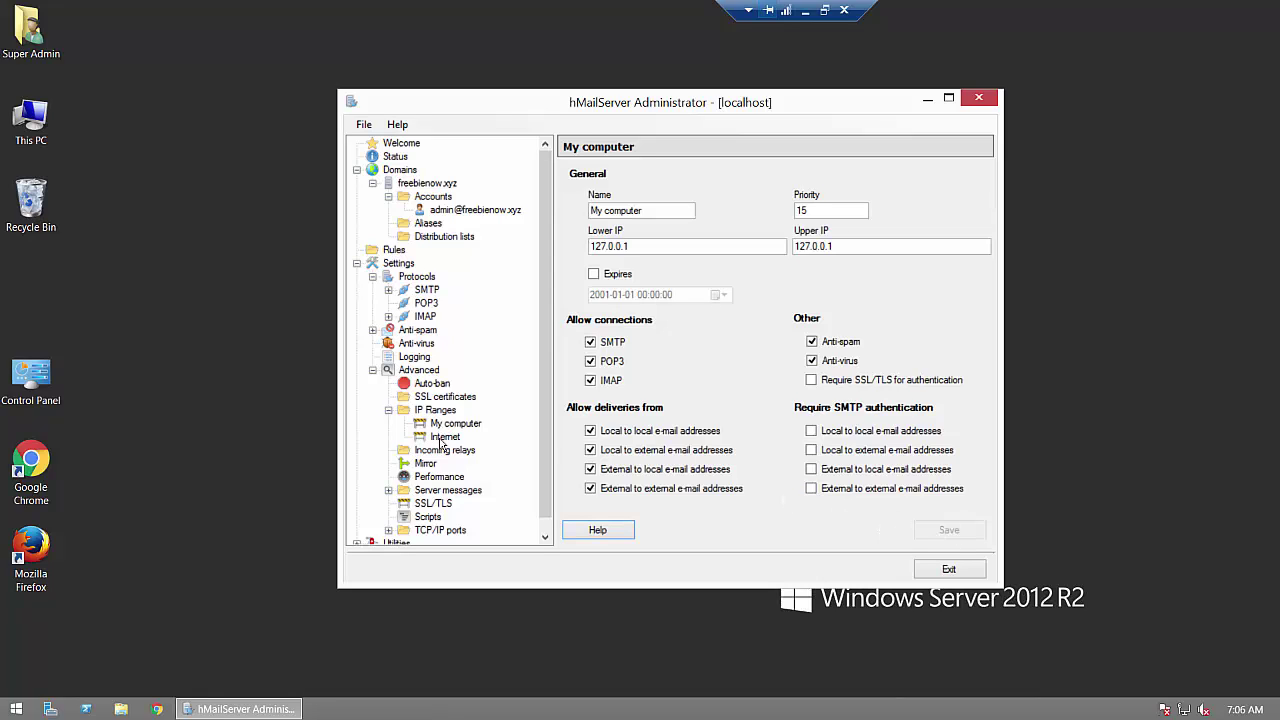
# Step: In the Internet IP range, turn off all four SMTP authentication requirements and save
pyautogui.click(442, 438)
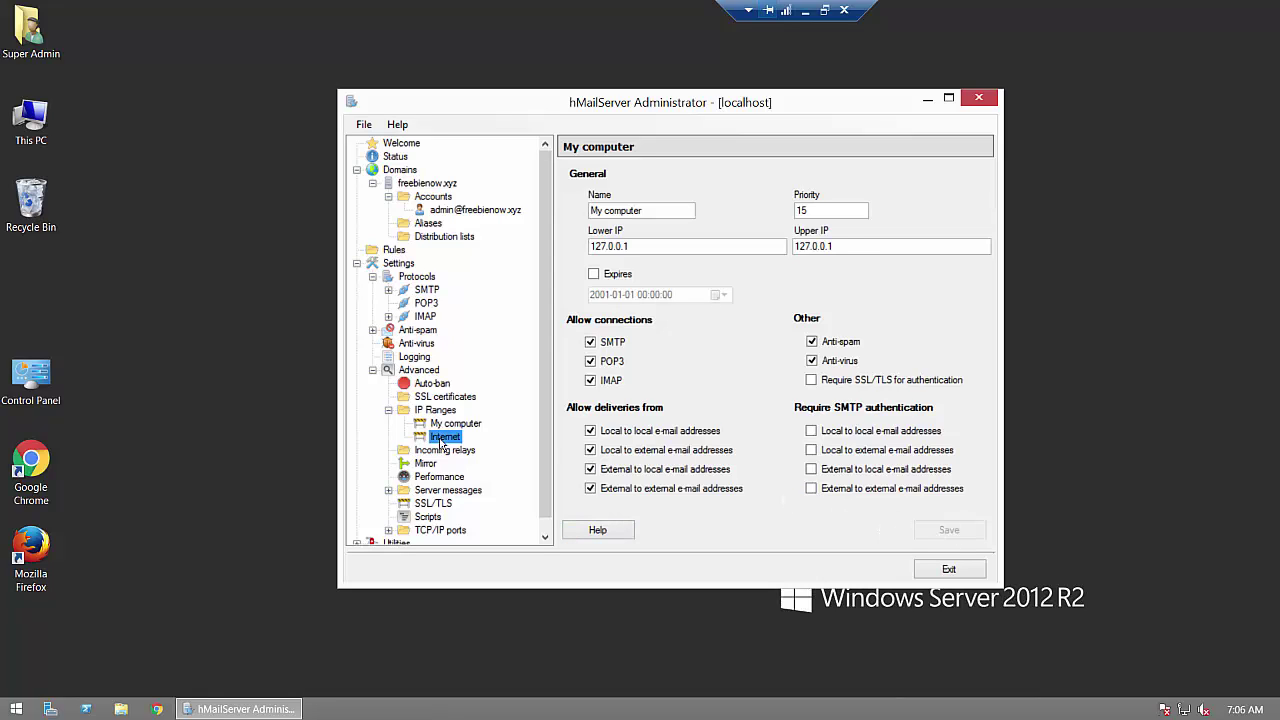
pyautogui.click(812, 489)
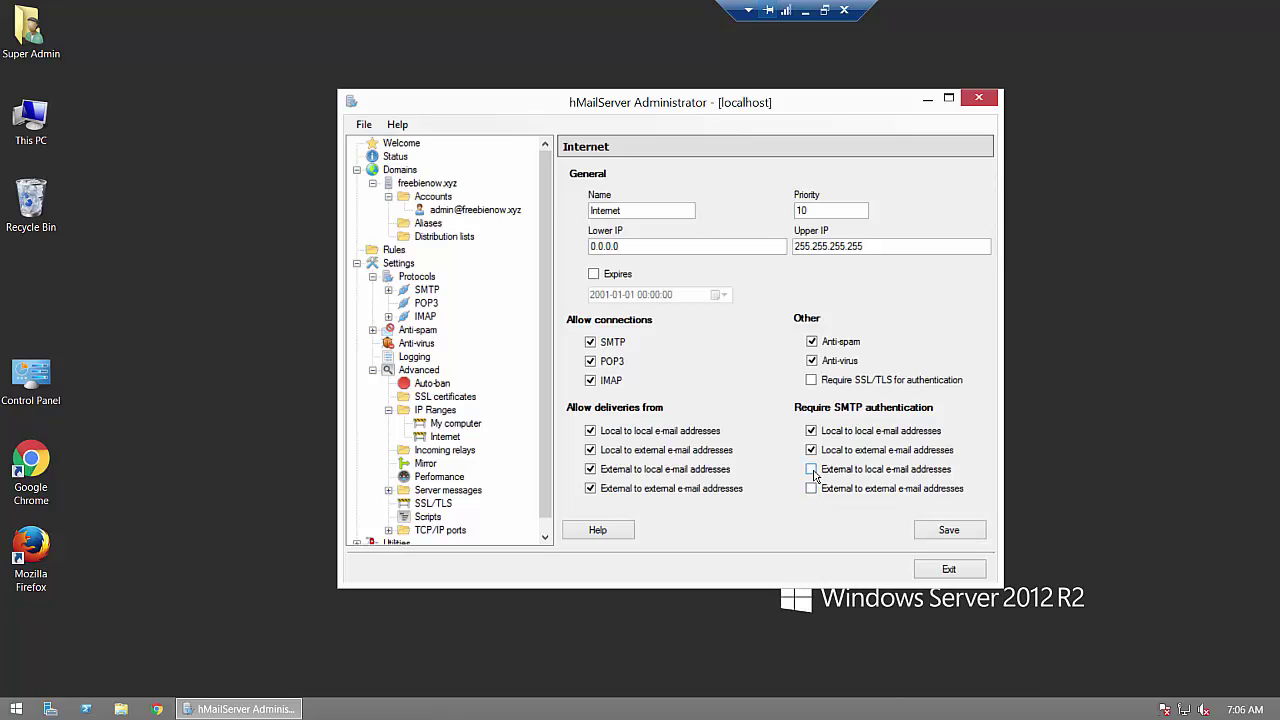
pyautogui.click(812, 466)
pyautogui.click(811, 431)
pyautogui.click(811, 450)
pyautogui.click(811, 469)
pyautogui.click(933, 531)
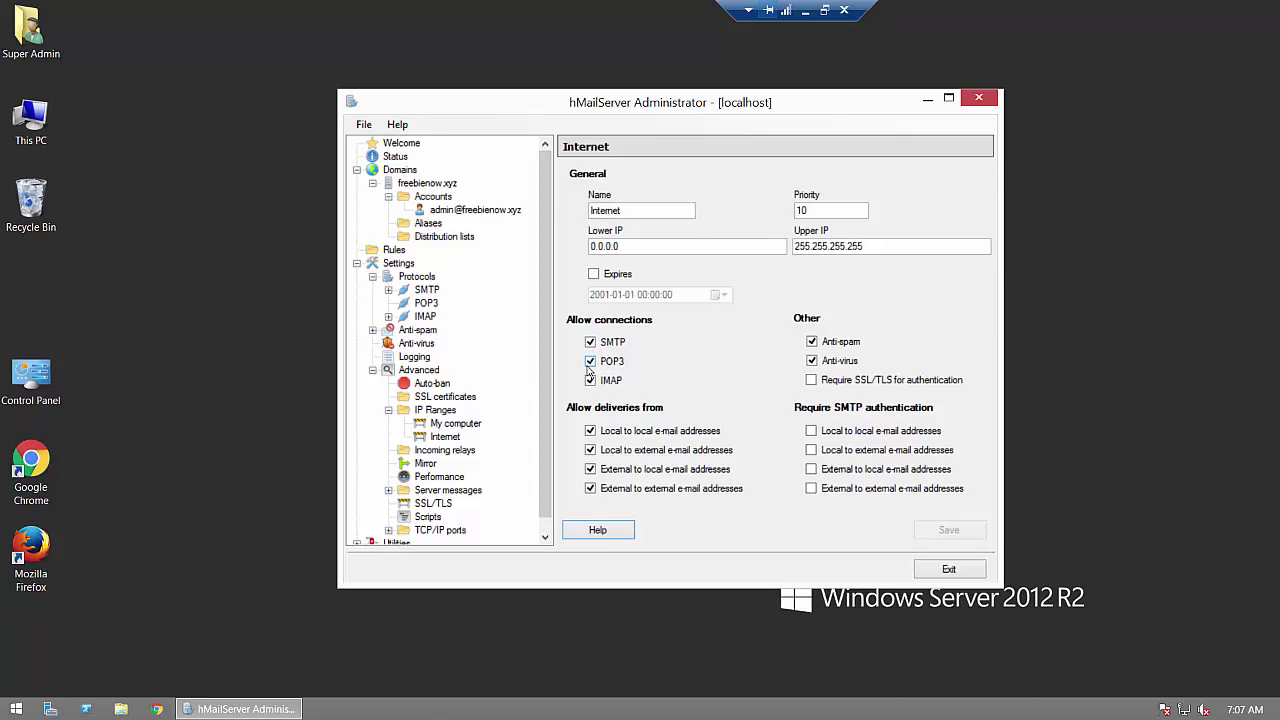
# Step: Refuse POP3 and IMAP connections for the Internet IP range and save
pyautogui.click(590, 361)
pyautogui.click(590, 380)
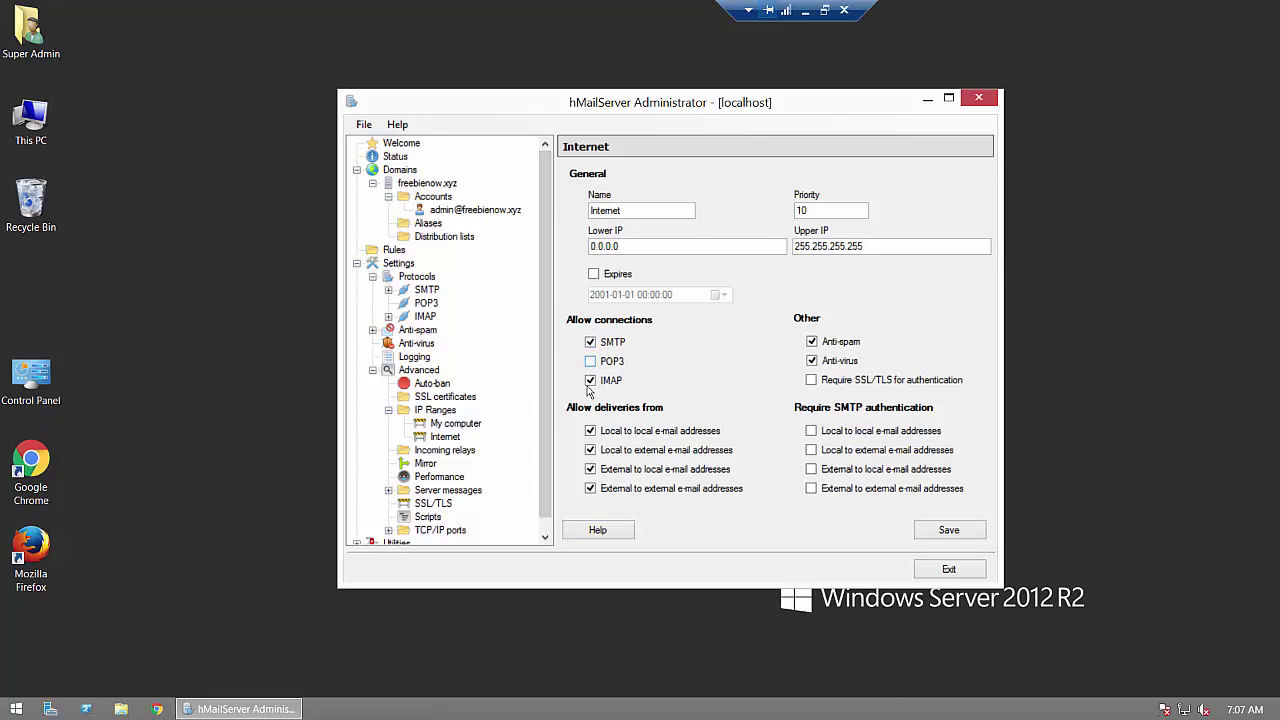
pyautogui.click(945, 536)
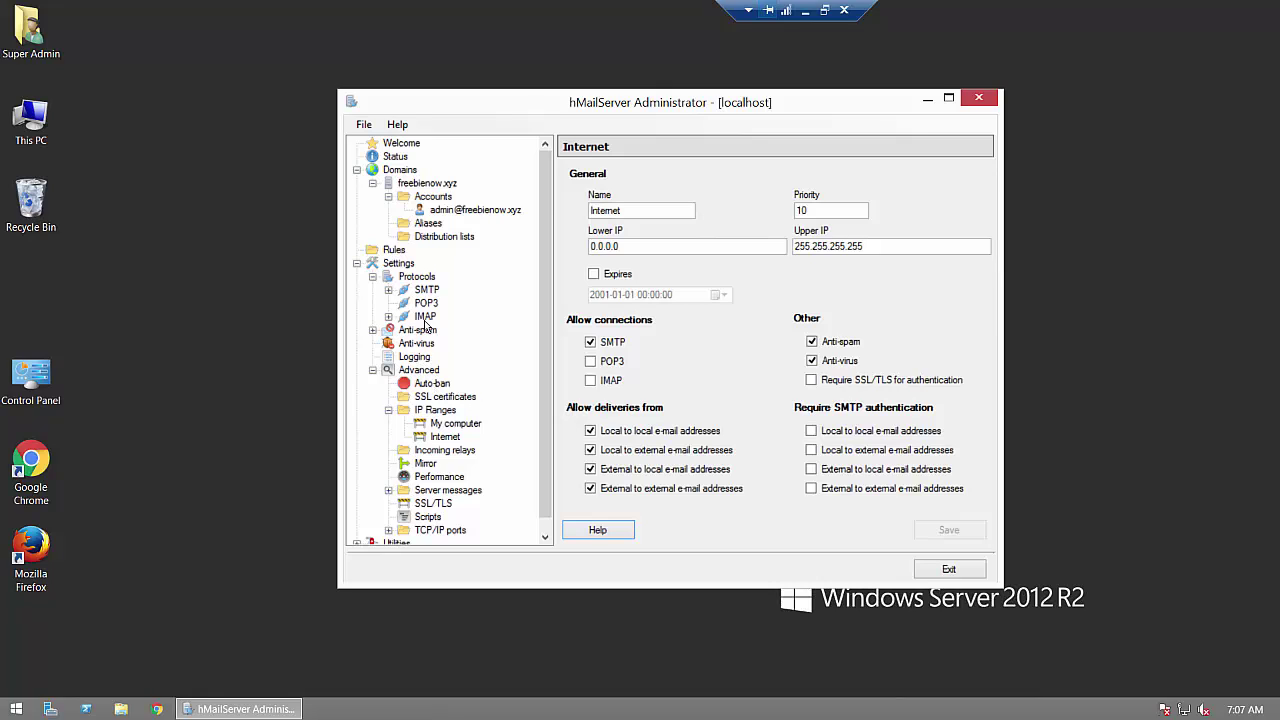
# Step: Refuse POP3 and IMAP connections for the My computer IP range and save
pyautogui.click(445, 424)
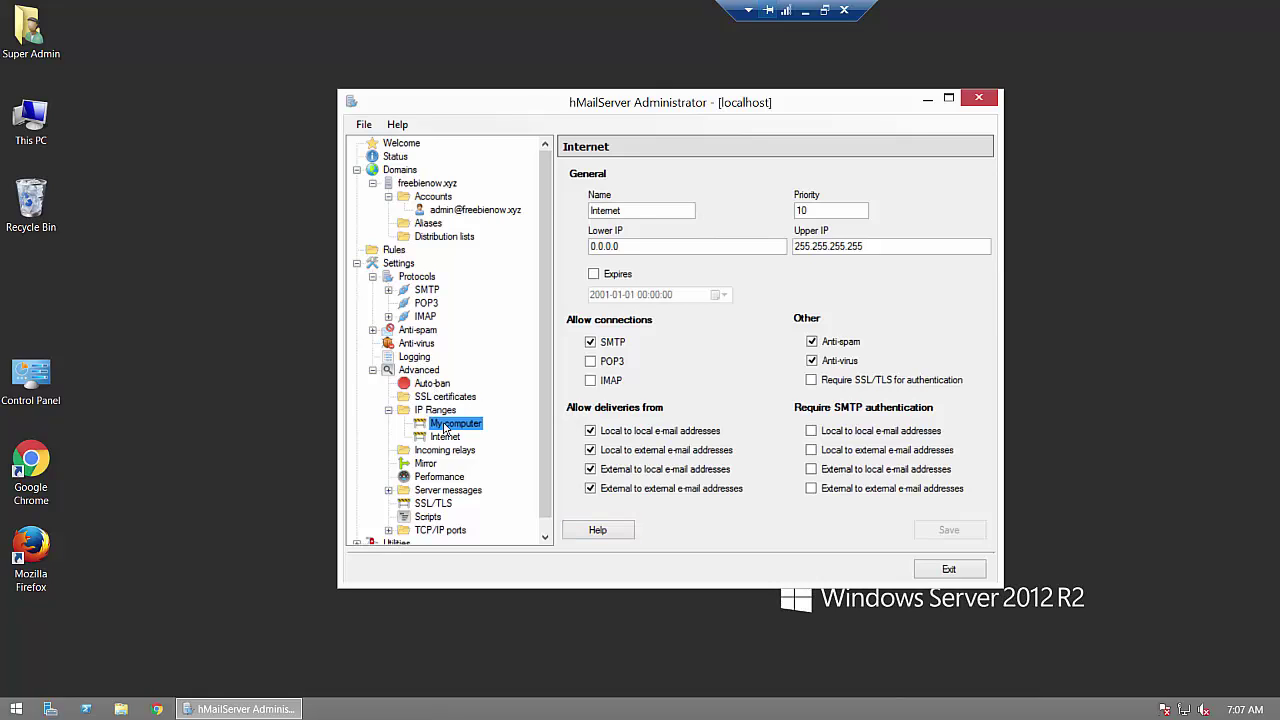
pyautogui.click(590, 380)
pyautogui.click(590, 361)
pyautogui.click(921, 532)
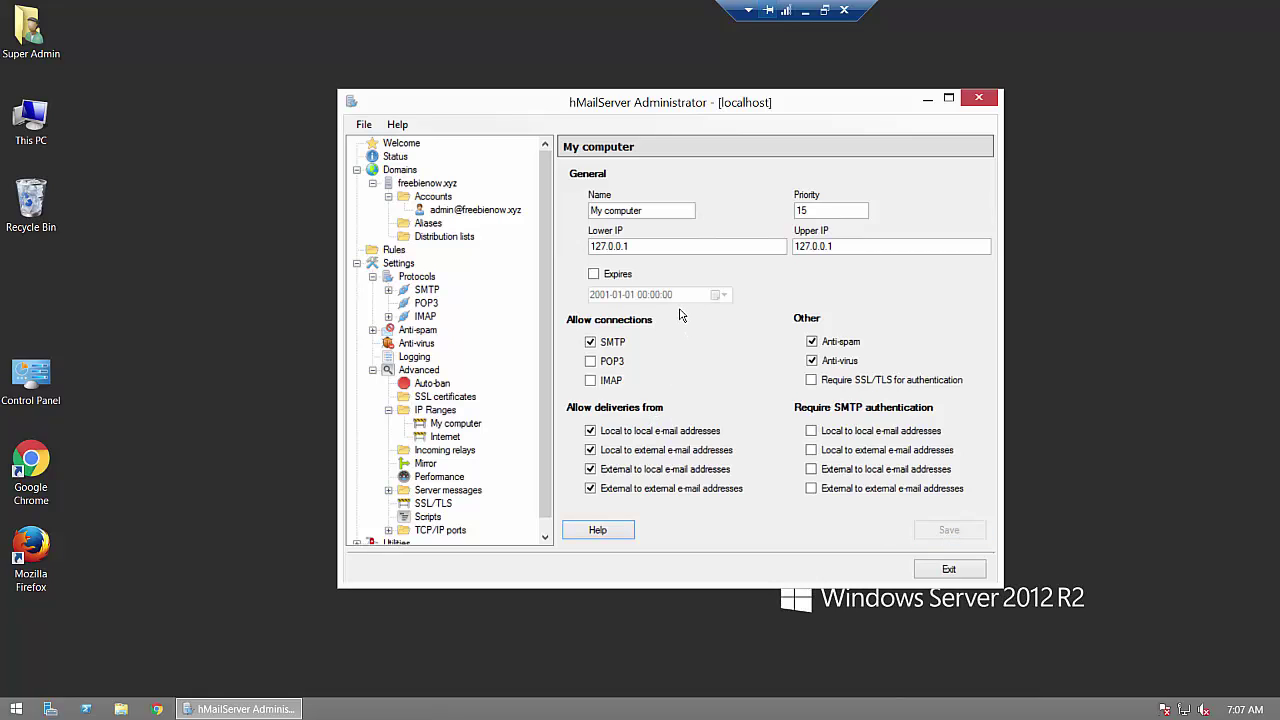
pyautogui.moveTo(542, 408); pyautogui.dragTo(543, 455)
pyautogui.click(357, 531)
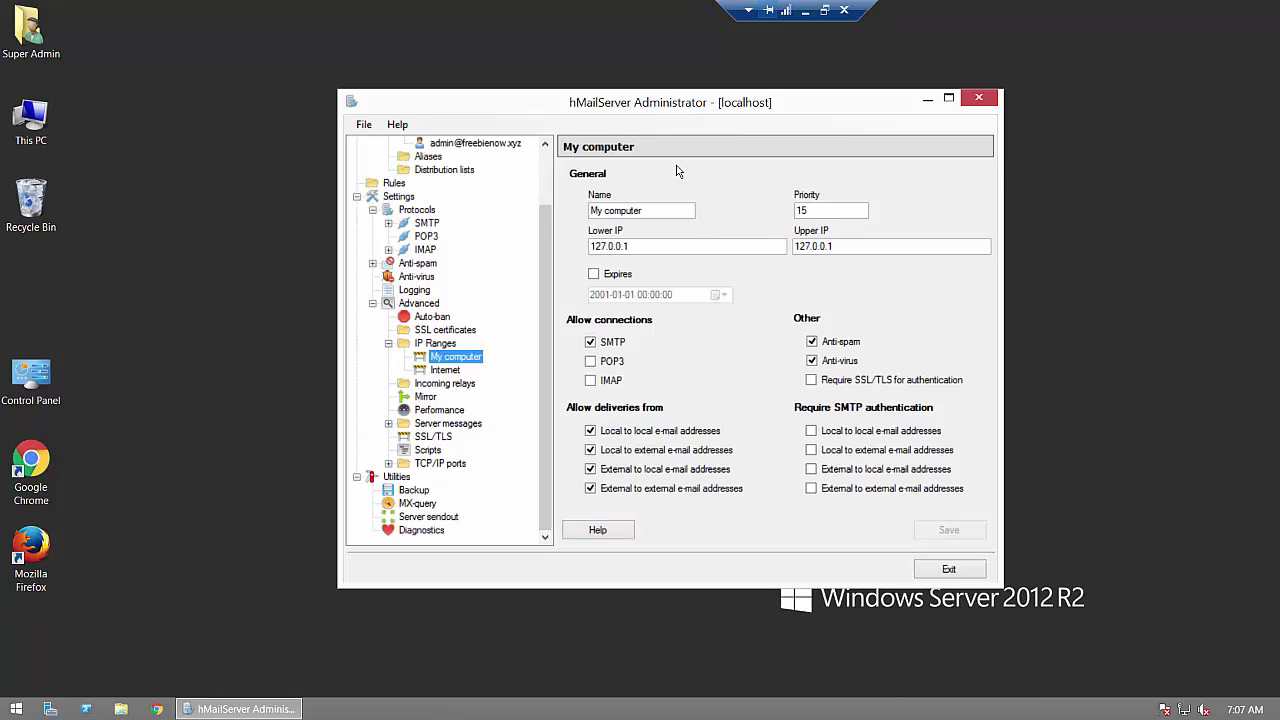
# Step: In Cloudflare DNS for freebienow.xyz, check the mail A record pointing to 52.220.171.179
pyautogui.click(807, 11)
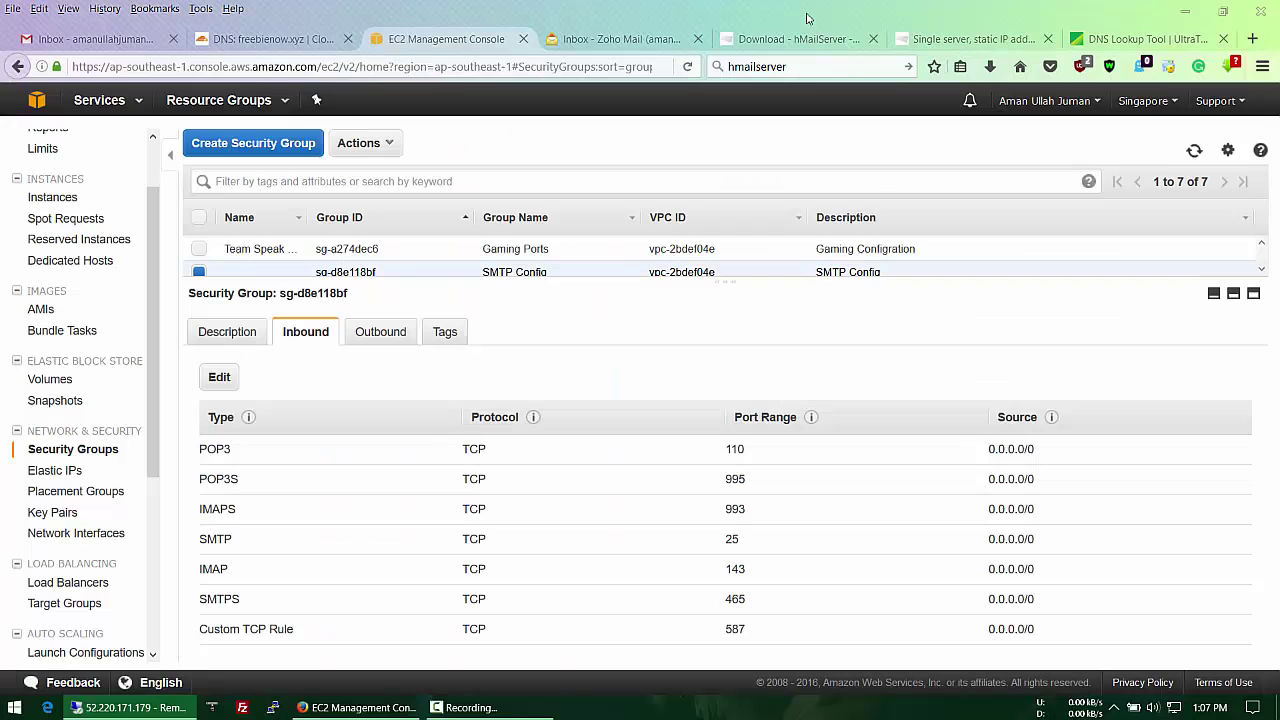
pyautogui.click(295, 42)
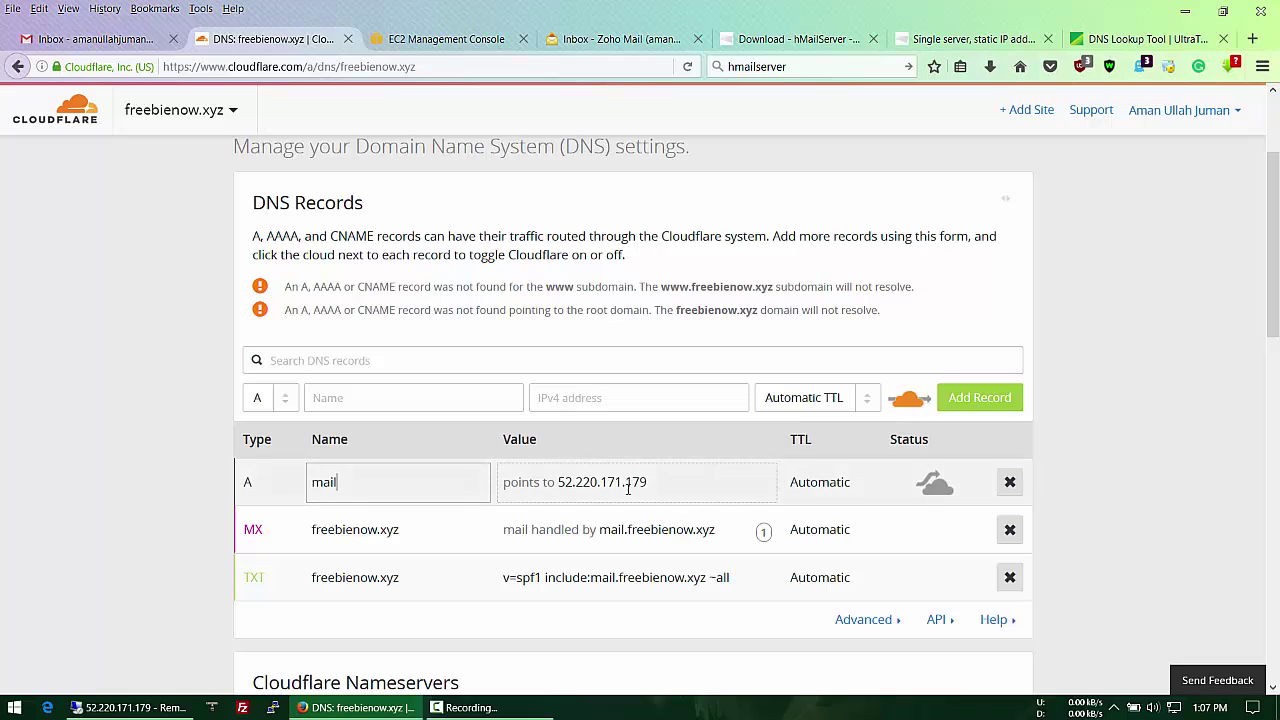
pyautogui.click(588, 493)
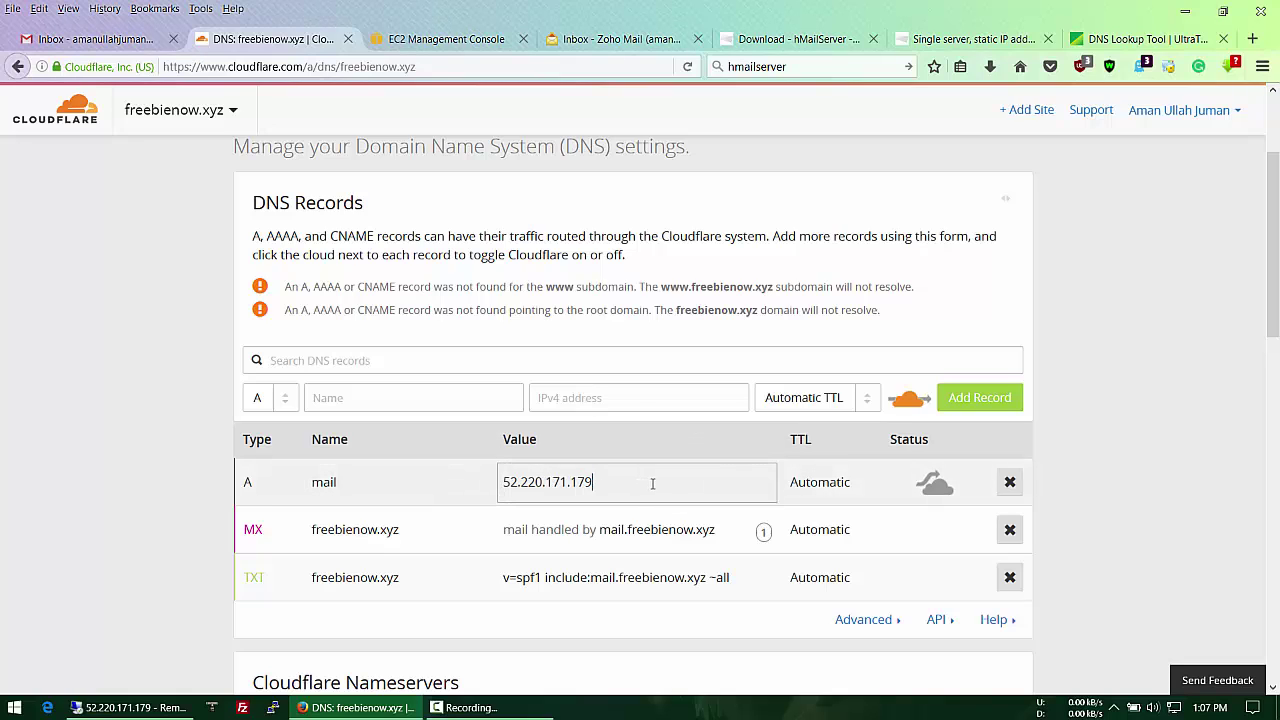
pyautogui.click(345, 542)
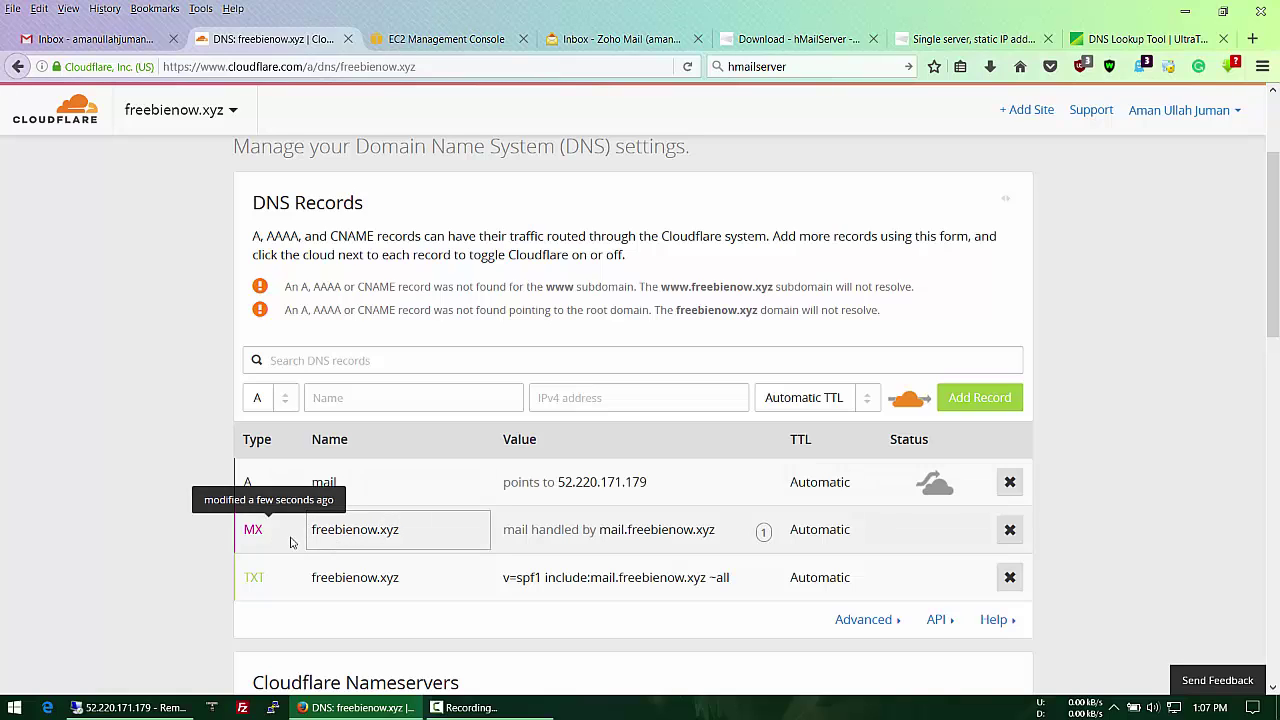
pyautogui.click(268, 405)
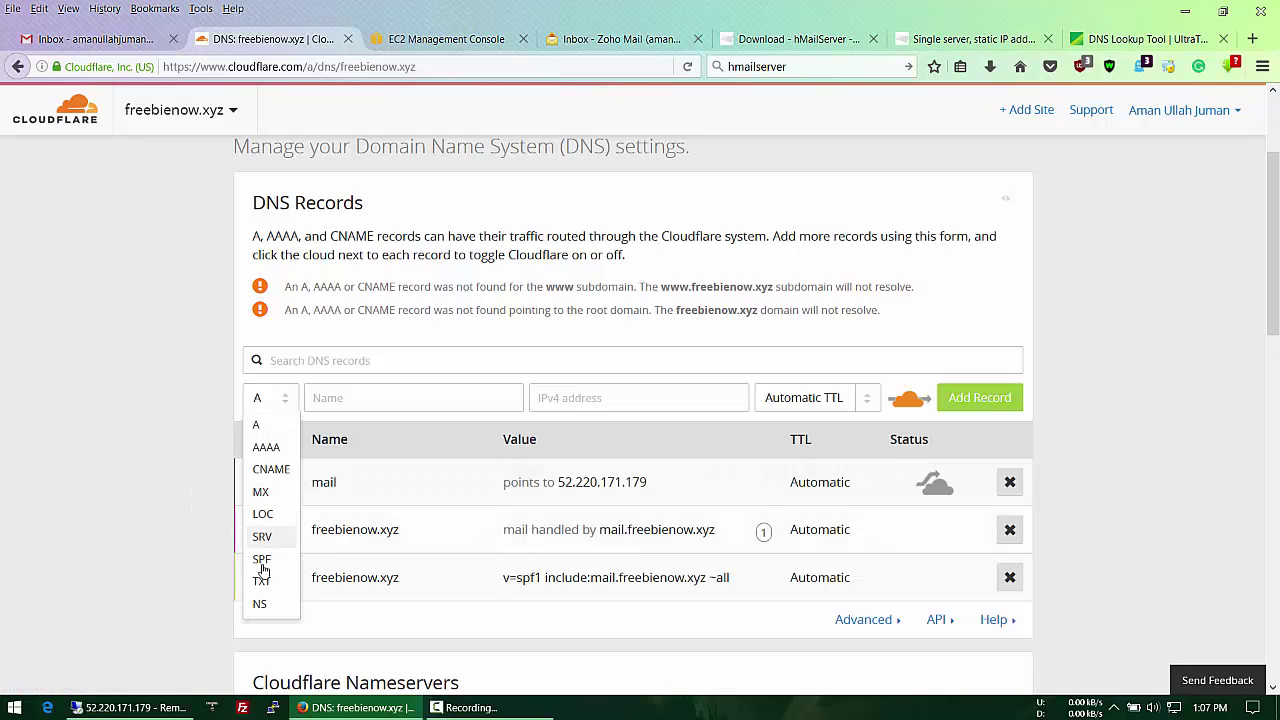
pyautogui.click(588, 541)
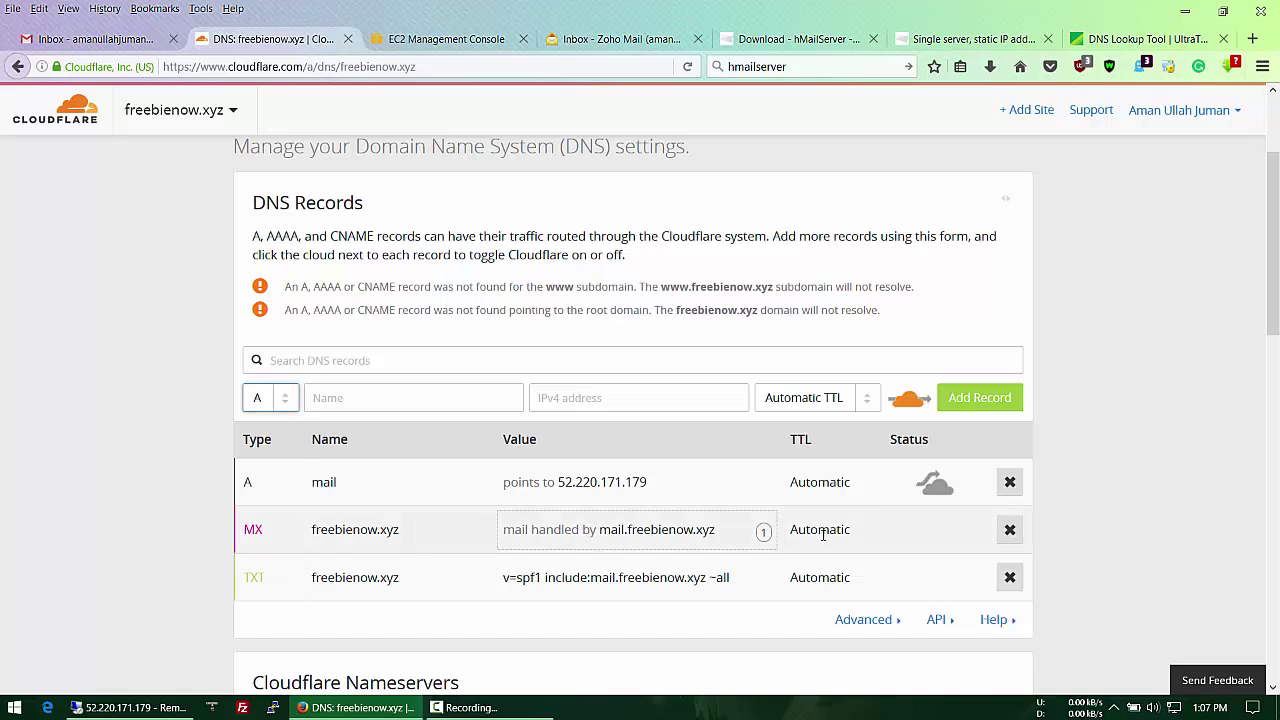
# Step: Re-save the MX record (mail.freebienow.xyz) and the SPF TXT record unchanged
pyautogui.click(765, 530)
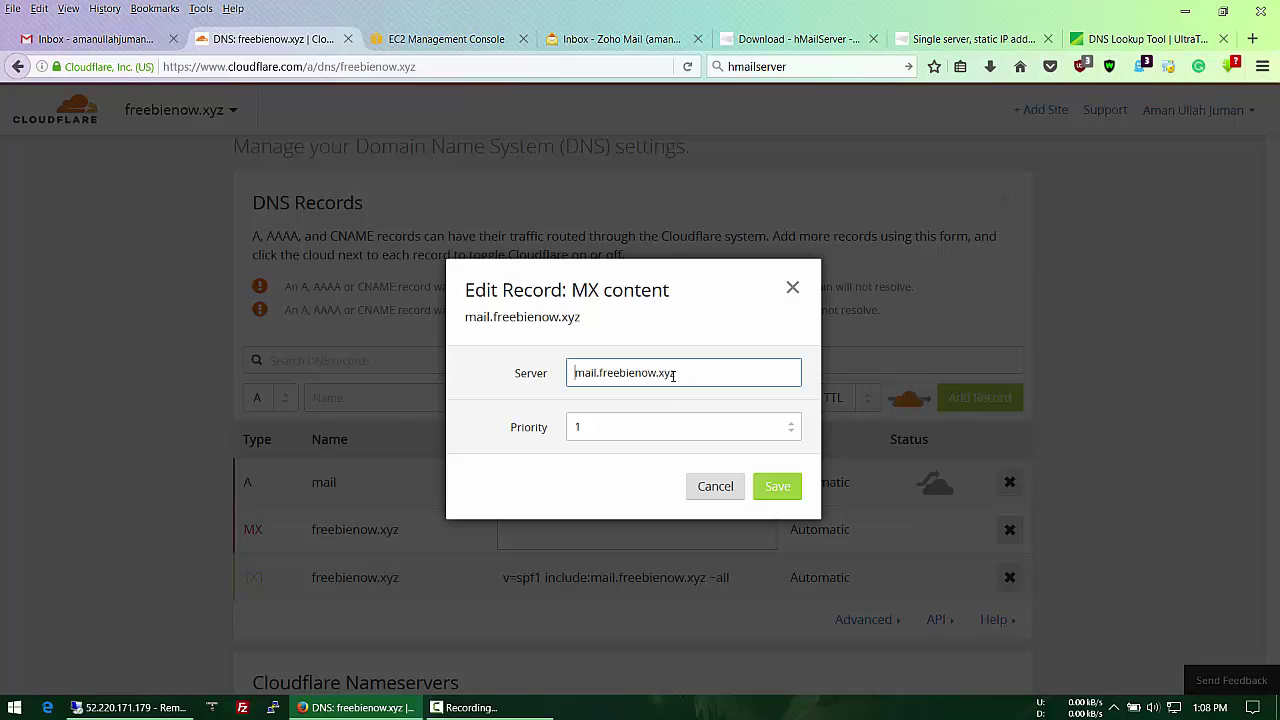
pyautogui.click(771, 486)
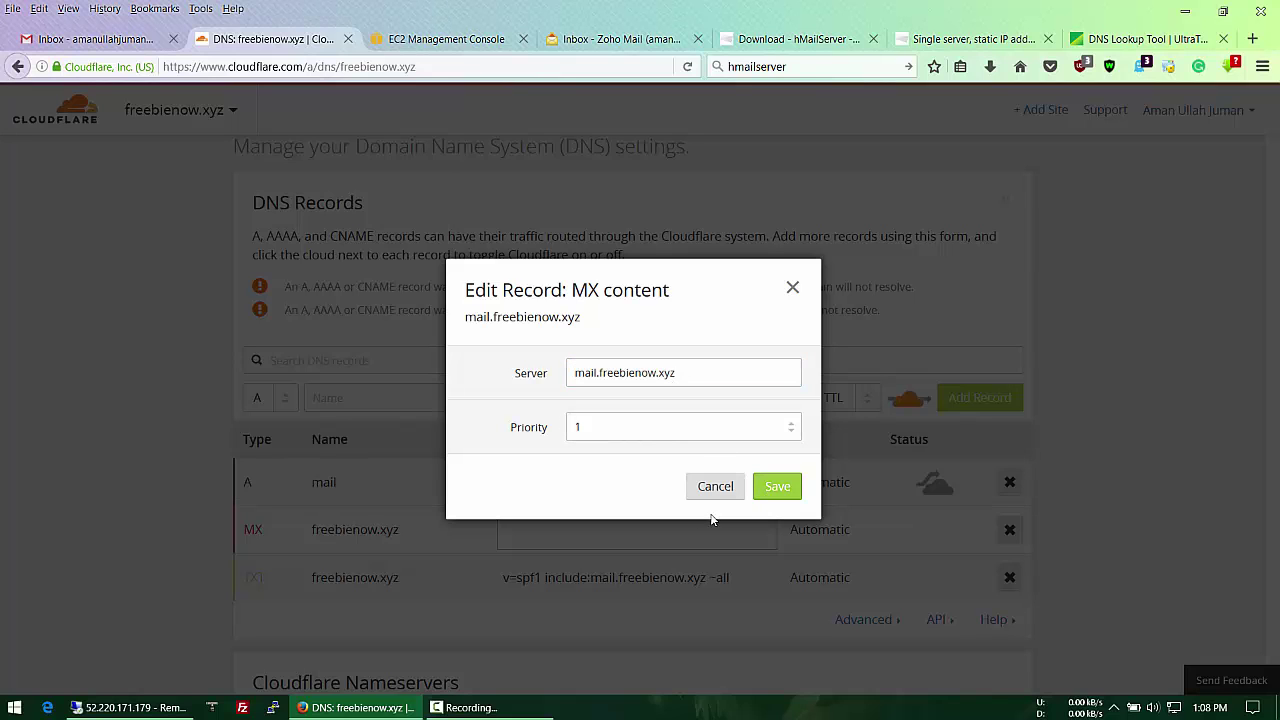
pyautogui.click(731, 486)
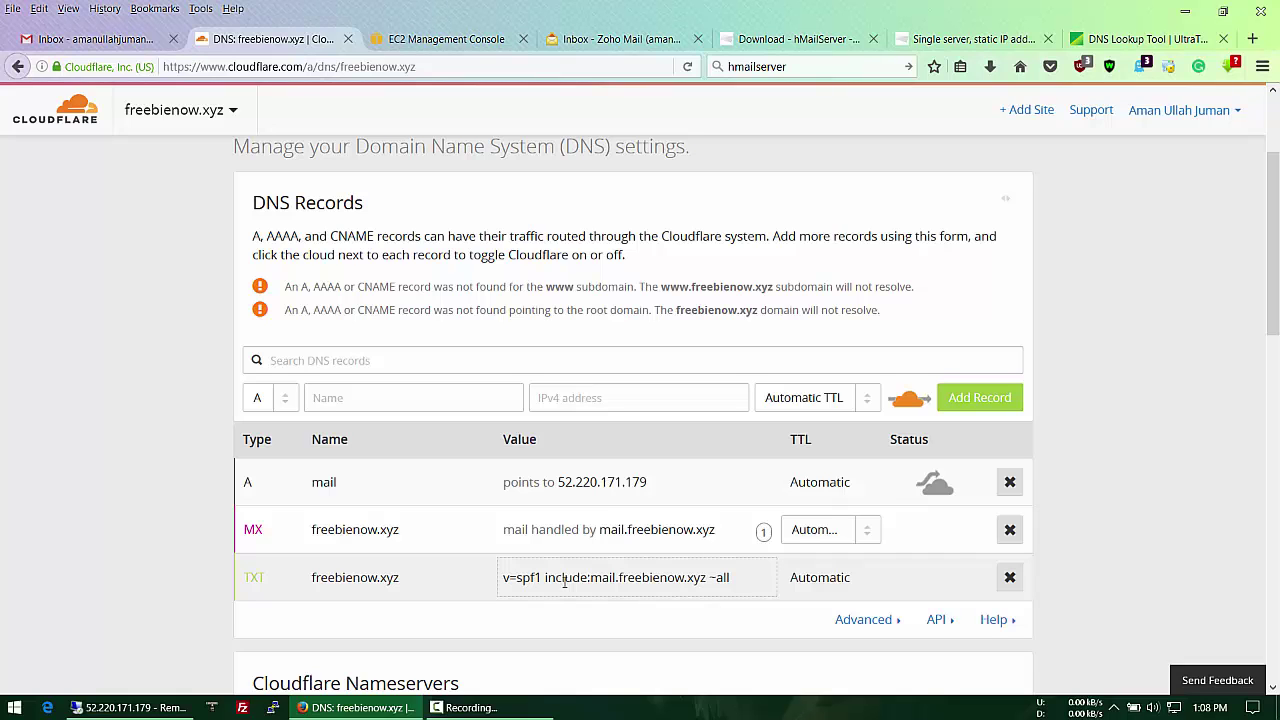
pyautogui.click(555, 582)
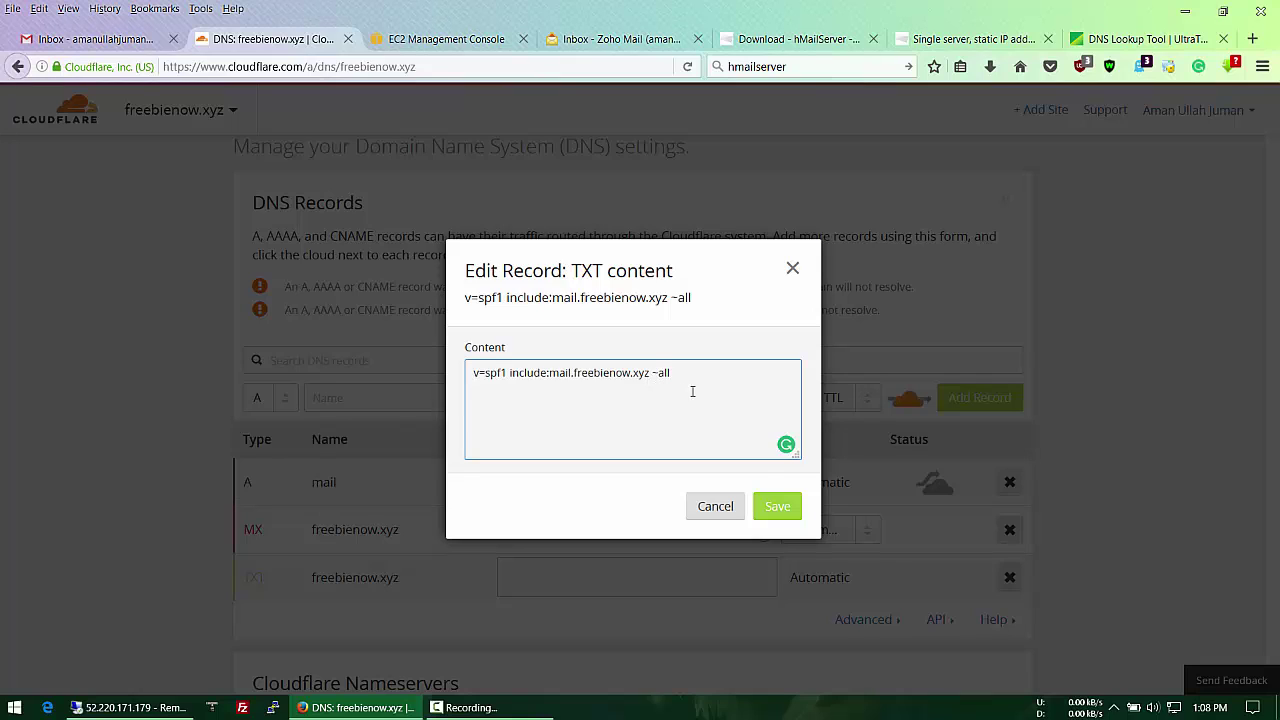
pyautogui.click(772, 506)
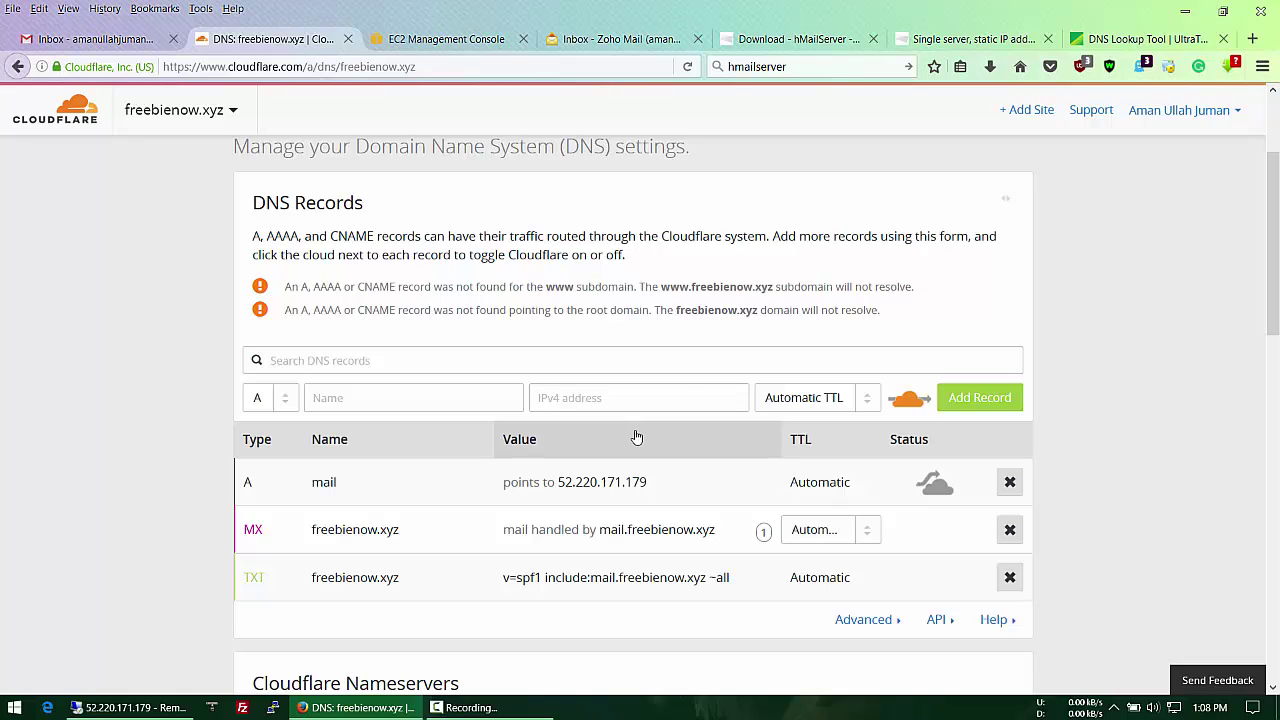
# Step: Rerun the freebienow.xyz DNS lookup and review its MX, NS and TXT results
pyautogui.click(1108, 40)
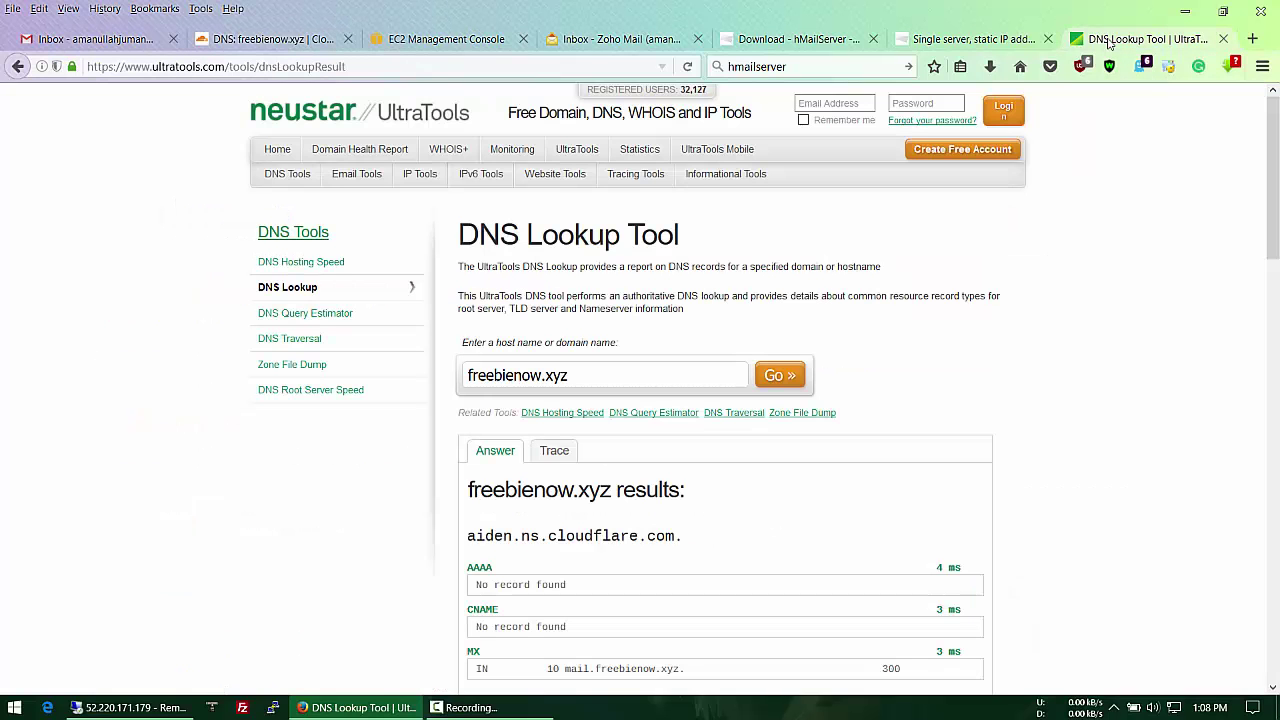
pyautogui.click(779, 378)
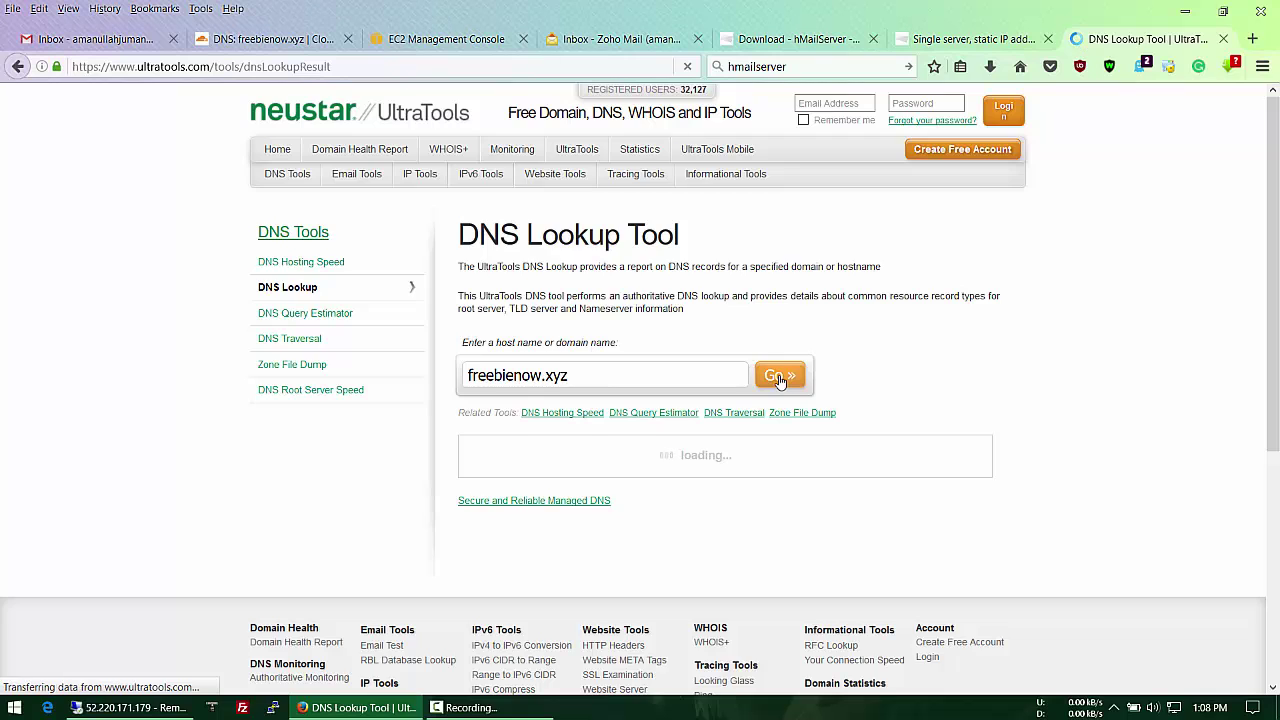
pyautogui.scroll(-3, 626, 517)
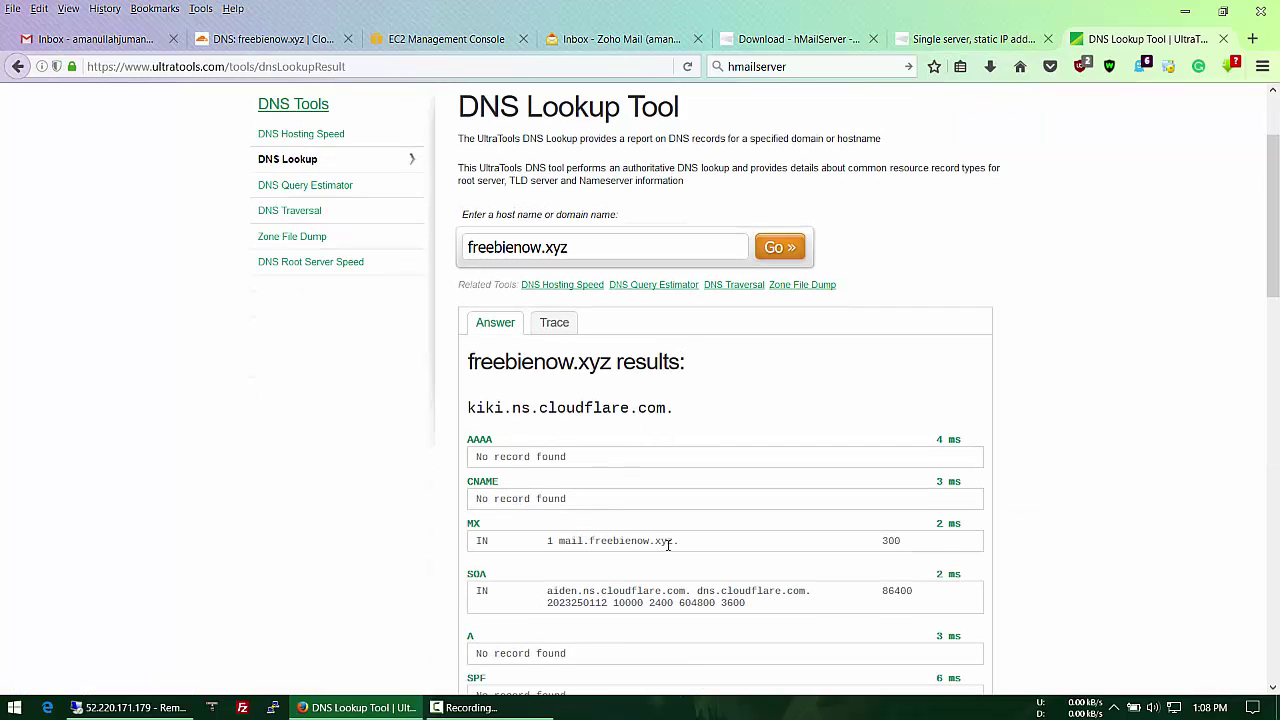
pyautogui.scroll(-5, 668, 544)
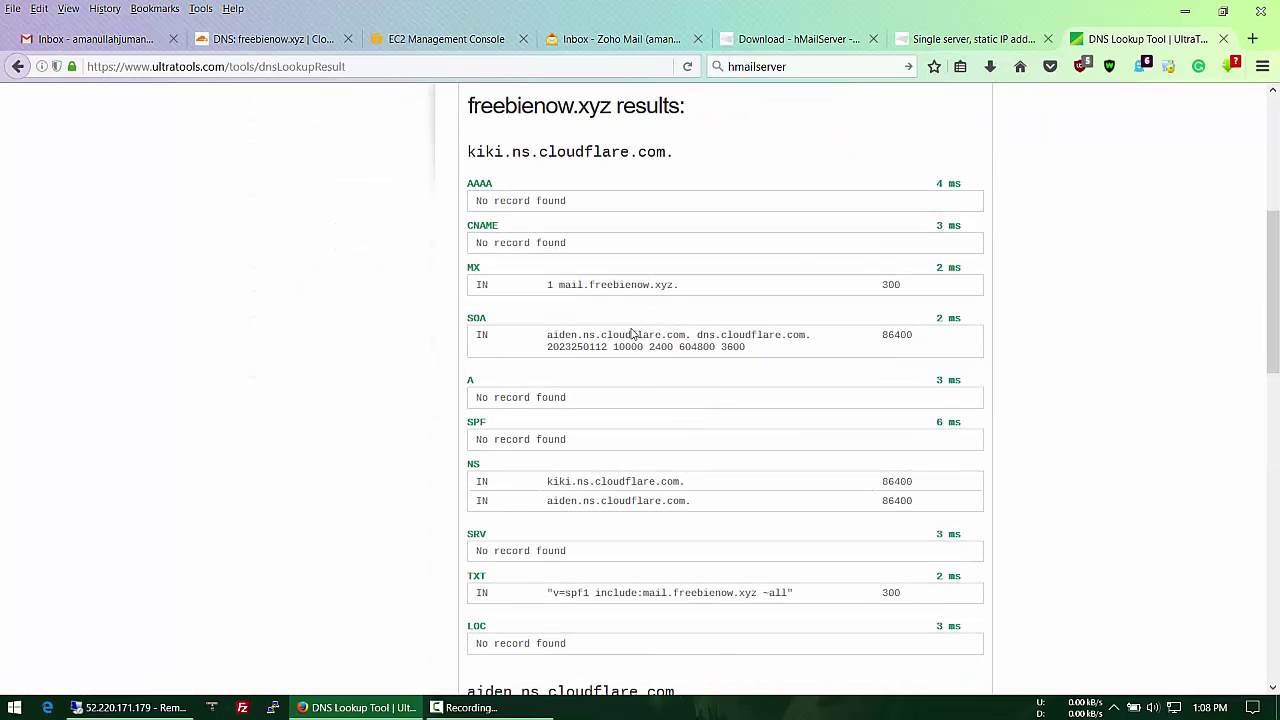
pyautogui.scroll(-10, 634, 520)
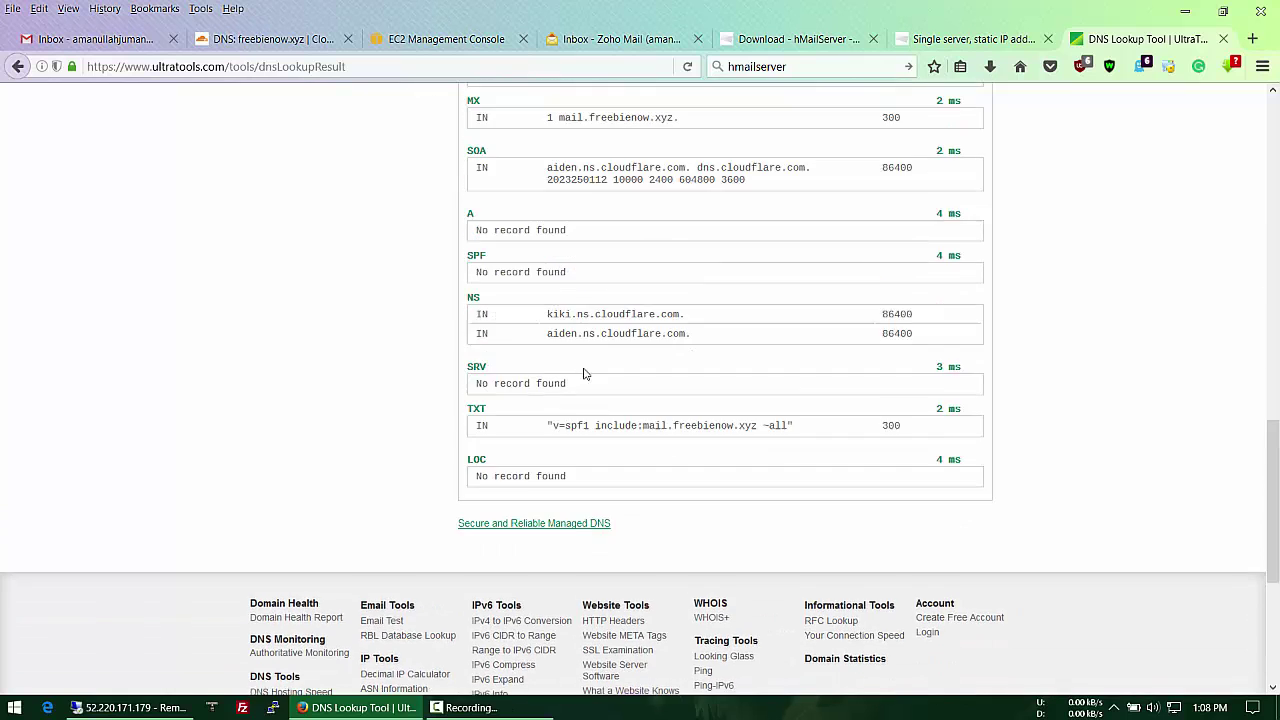
pyautogui.scroll(3, 588, 355)
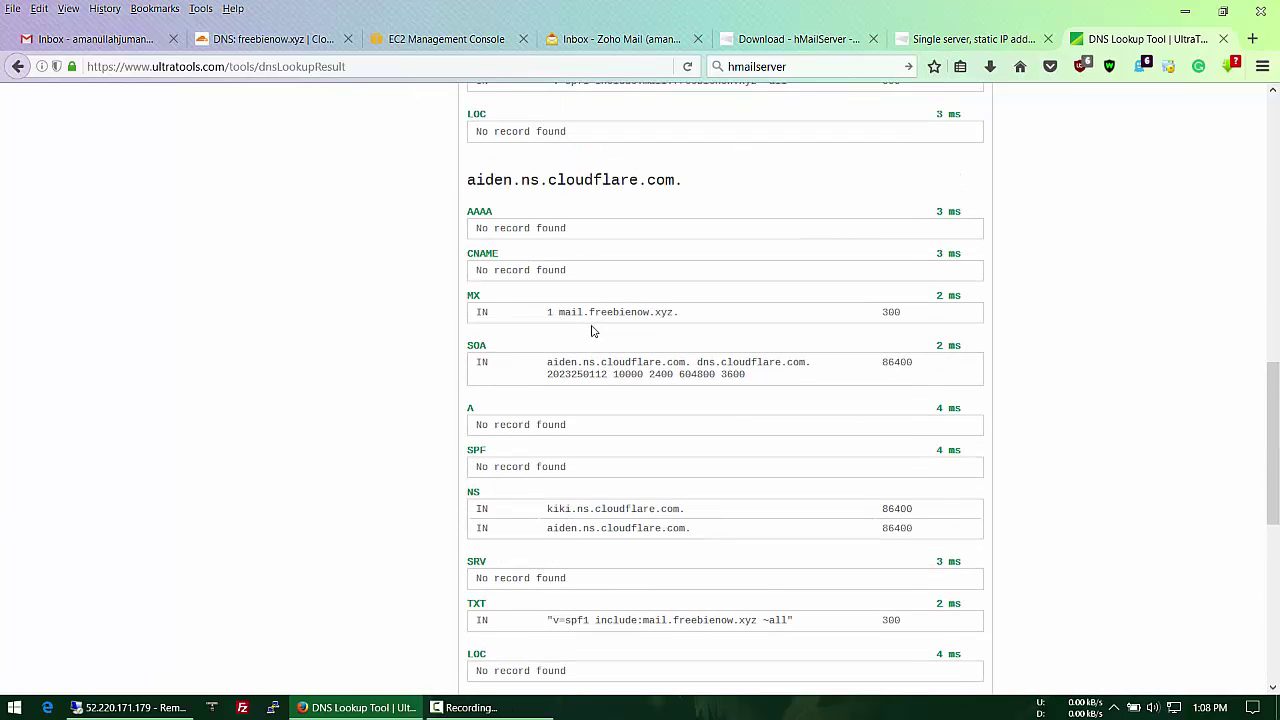
# Step: Create a new 'Backup' folder on the Desktop as the backup destination
pyautogui.click(148, 708)
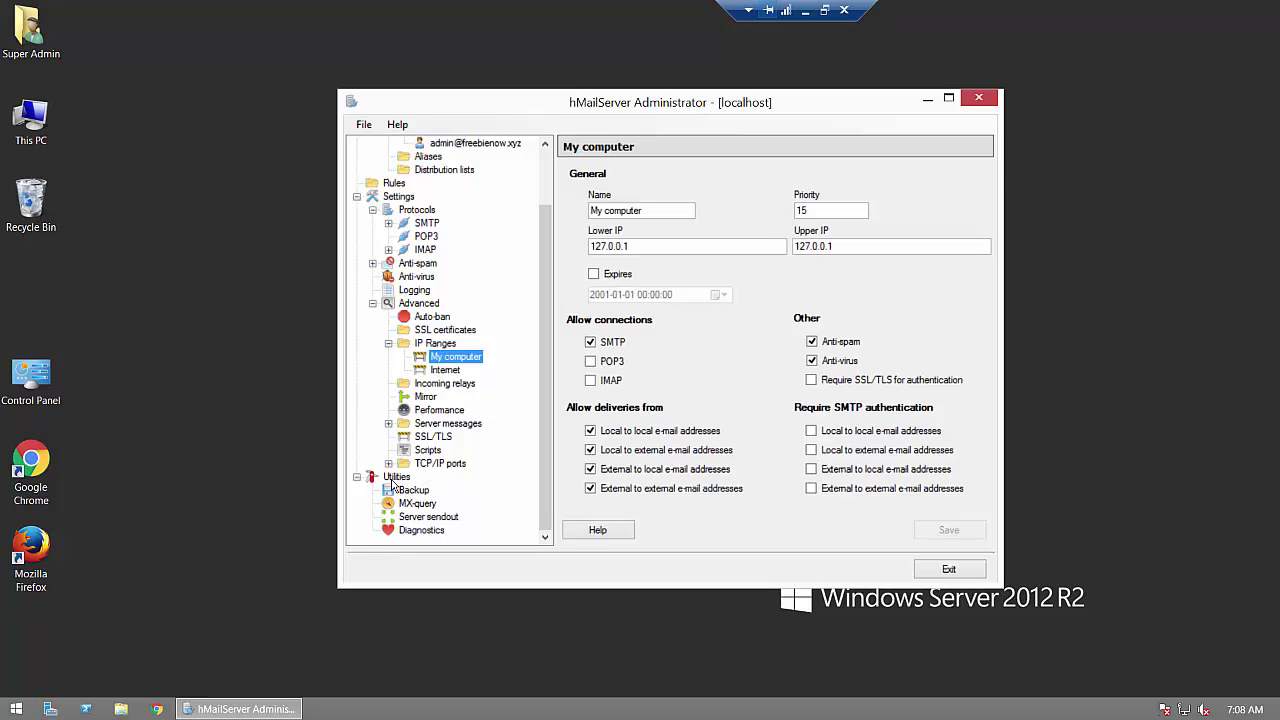
pyautogui.click(395, 478)
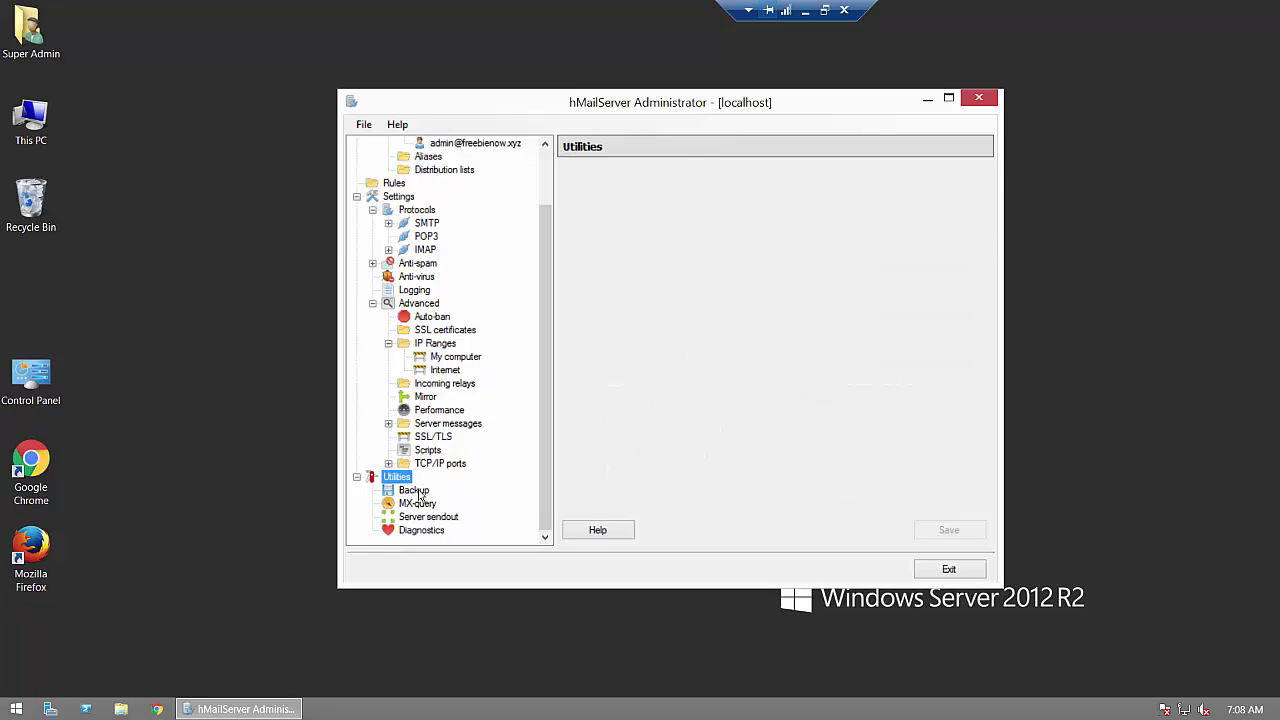
pyautogui.click(414, 490)
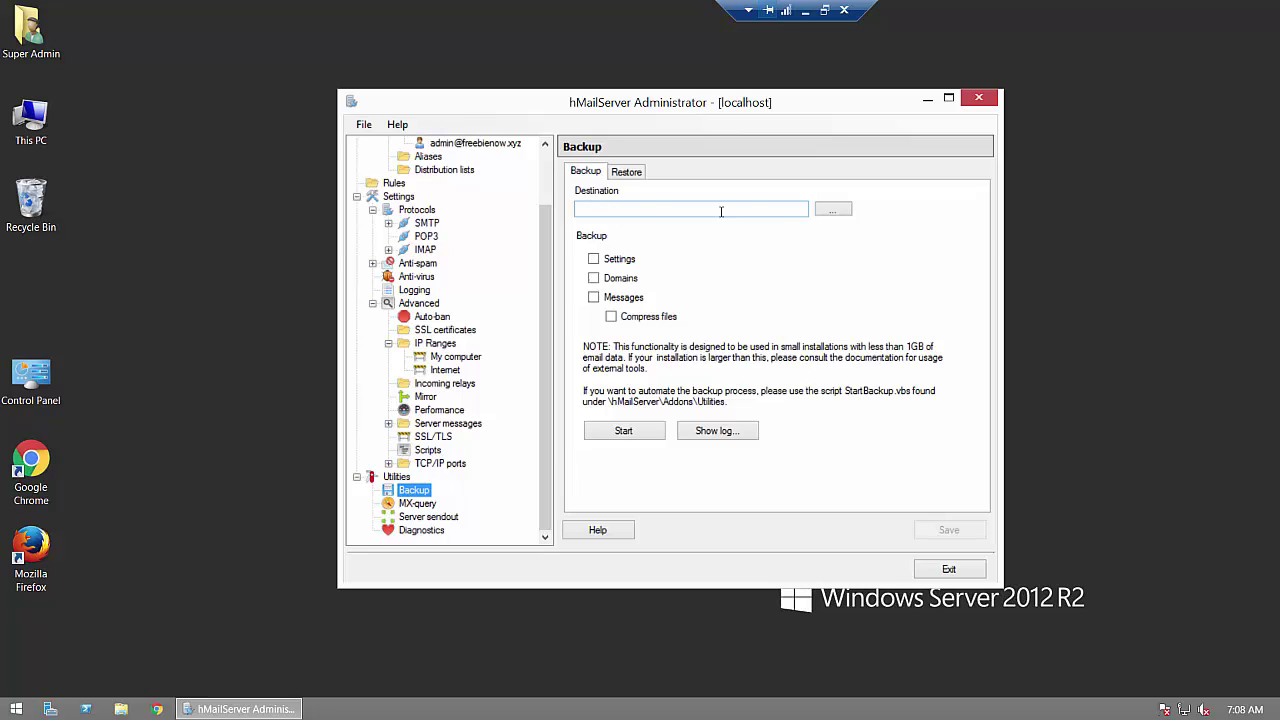
pyautogui.click(833, 209)
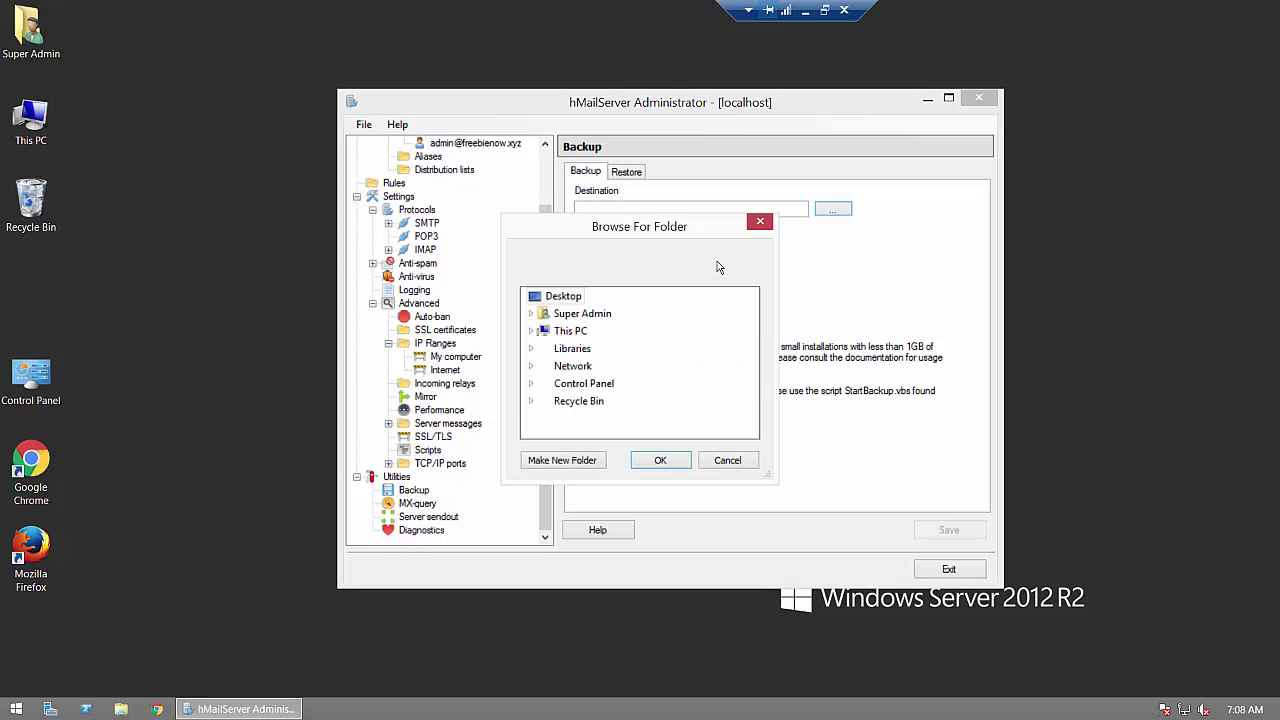
pyautogui.click(560, 463)
pyautogui.write('Basck')
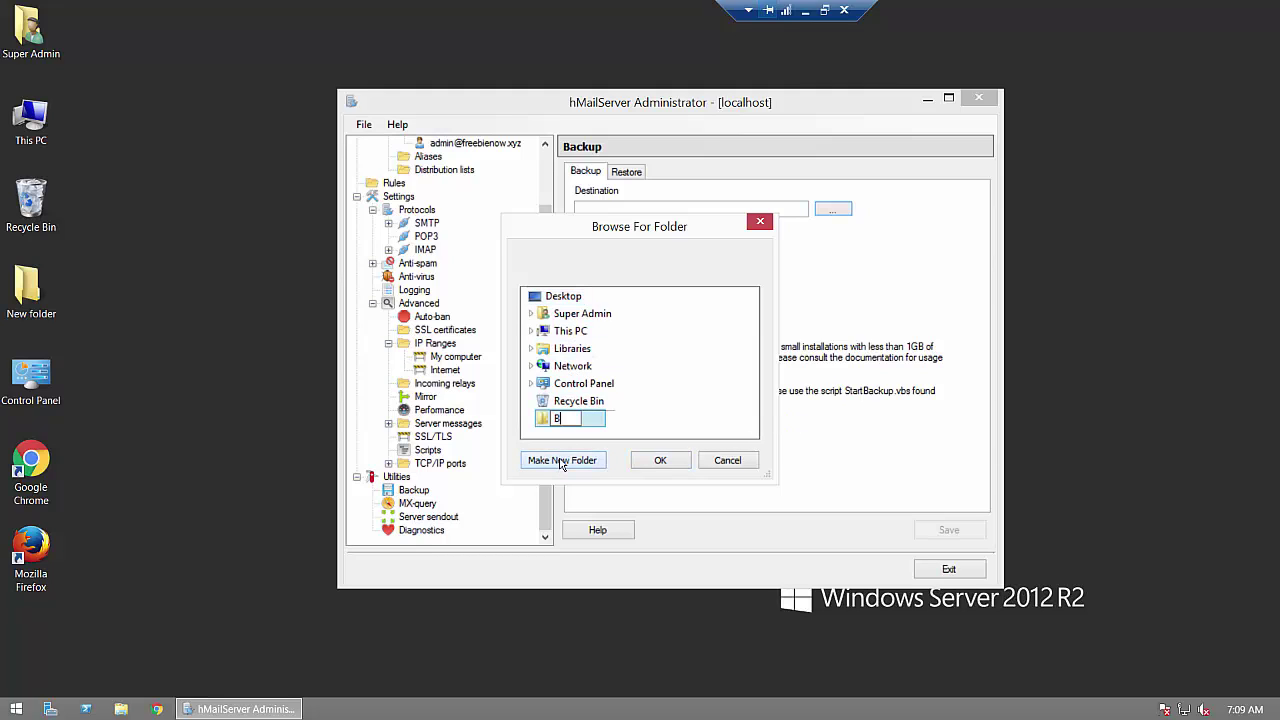
pyautogui.press('BackSpace')
pyautogui.press('BackSpace')
pyautogui.press('BackSpace')
pyautogui.write('ckup')
pyautogui.press('BackSpace')
pyautogui.press('BackSpace')
pyautogui.press('BackSpace')
pyautogui.press('BackSpace')
pyautogui.write('s')
pyautogui.press('BackSpace')
pyautogui.write('ckup')
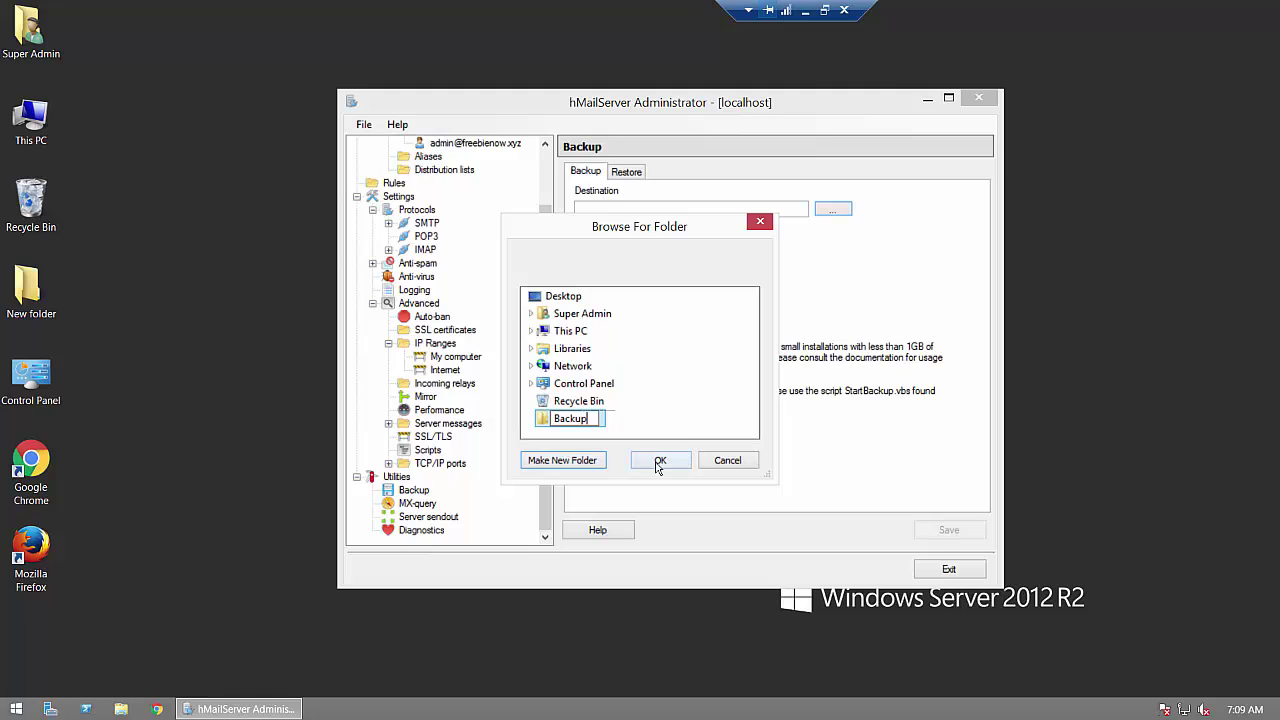
pyautogui.click(660, 461)
# Step: Back up settings, domains and messages with compressed files, and save the configuration
pyautogui.click(593, 259)
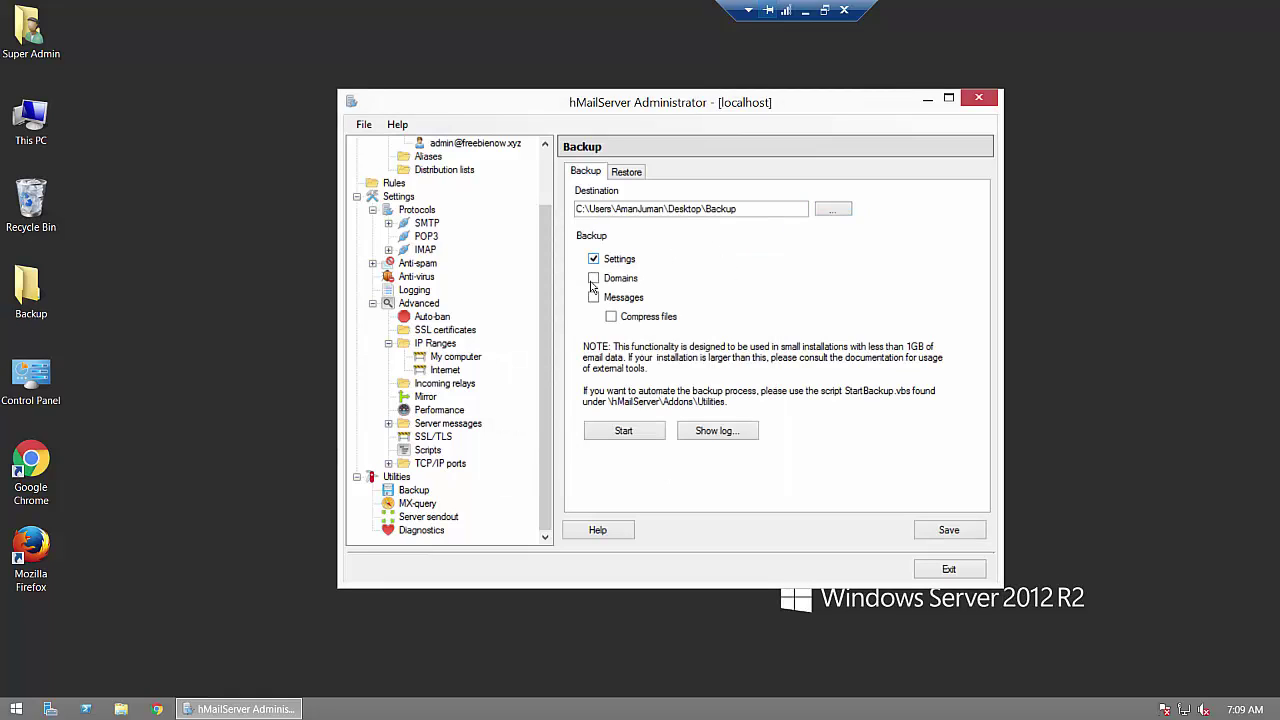
pyautogui.click(593, 278)
pyautogui.click(593, 297)
pyautogui.click(611, 316)
pyautogui.click(931, 534)
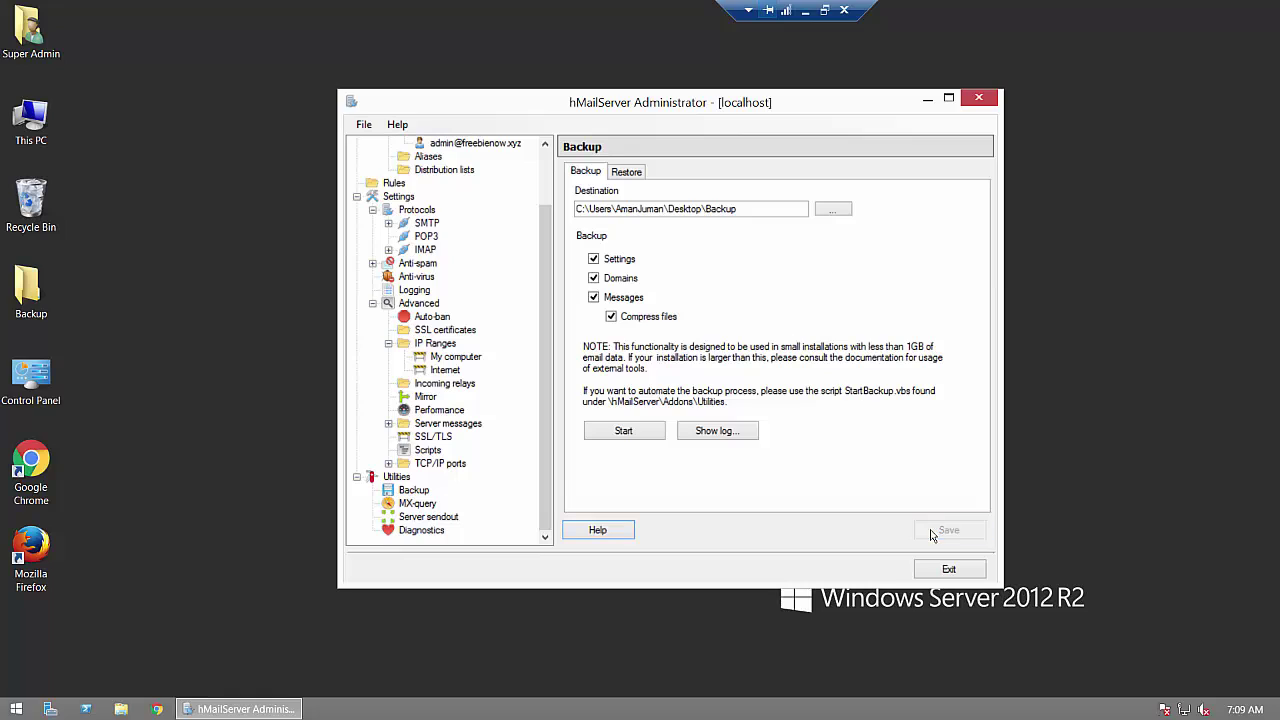
pyautogui.click(418, 504)
# Step: Resolve the mail server for mail.freebienow.xyz in MX-query
pyautogui.click(613, 194)
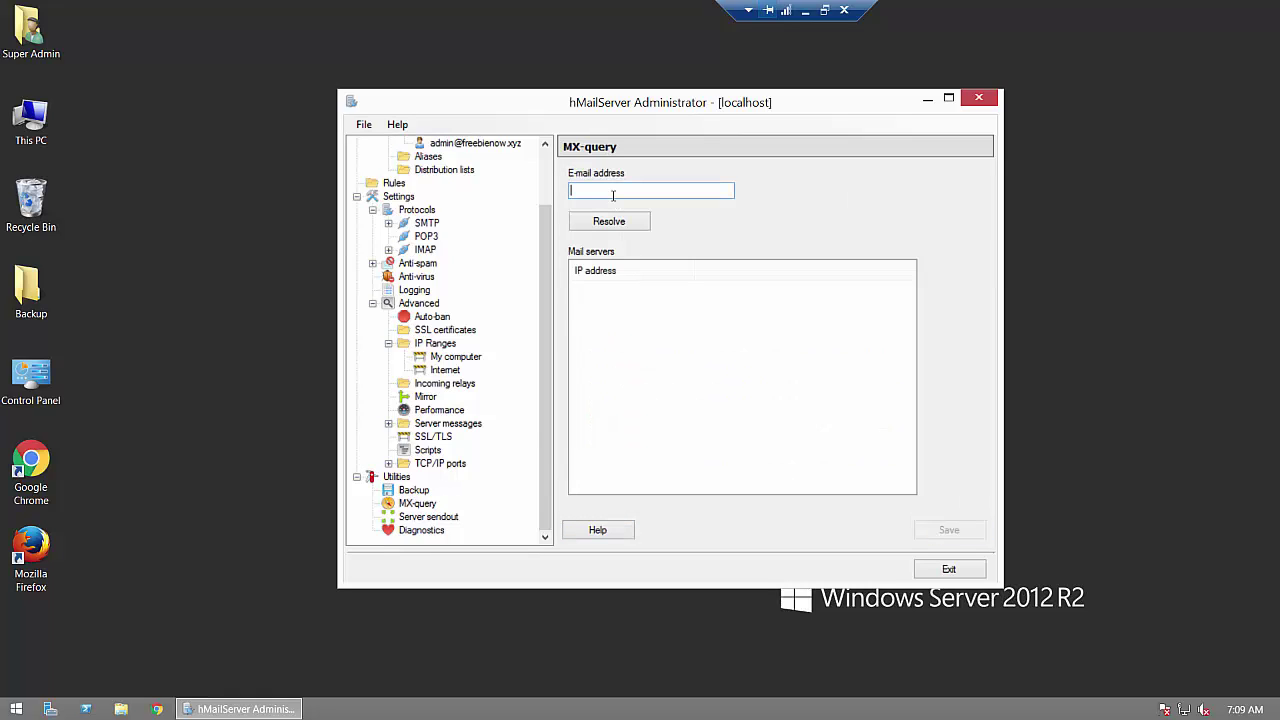
pyautogui.write('ma')
pyautogui.write('il.freebienow.xyz')
pyautogui.click(618, 224)
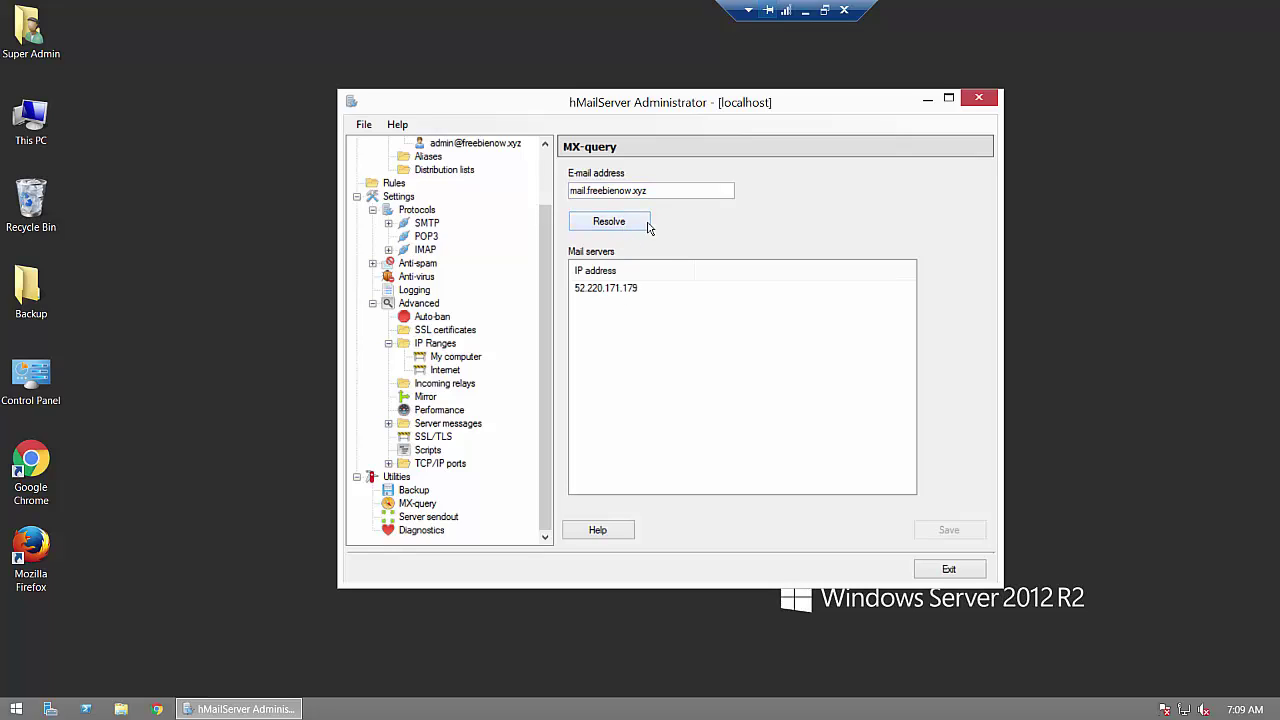
# Step: Trim the query to freebienow.xyz and resolve again, getting 52.220.171.179
pyautogui.click(588, 190)
pyautogui.moveTo(588, 190); pyautogui.dragTo(566, 190)
pyautogui.press('Delete')
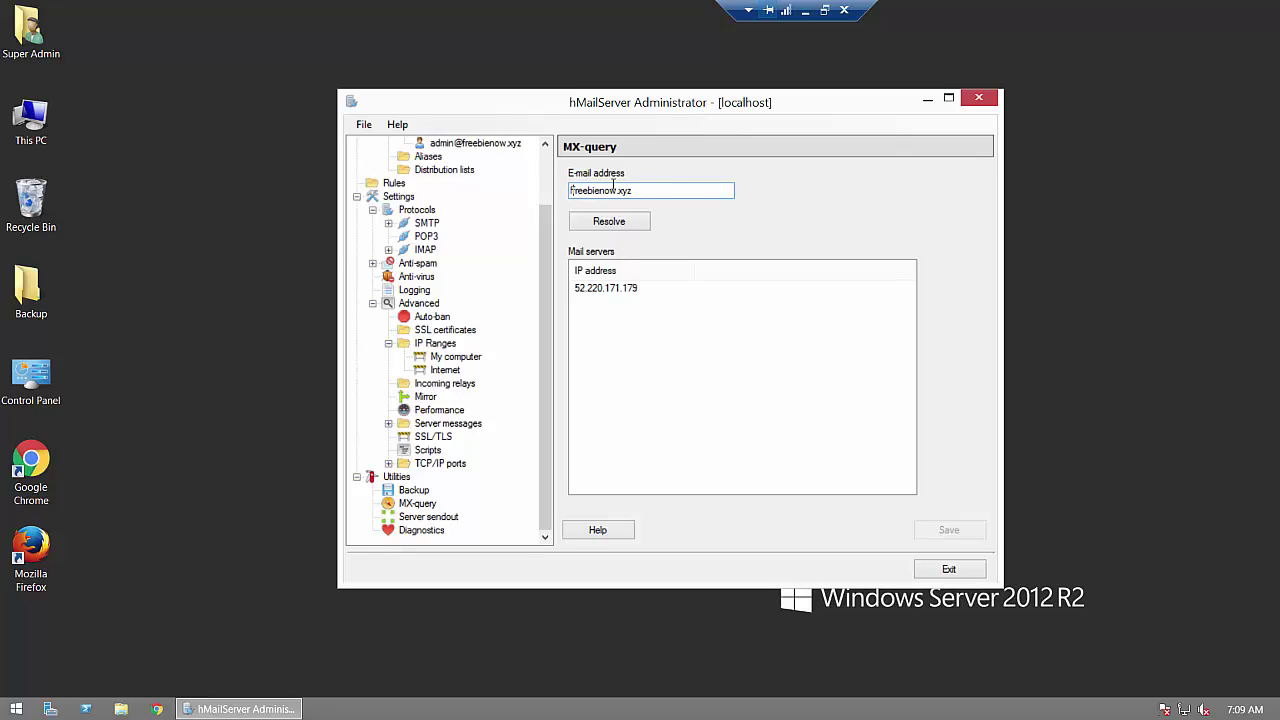
pyautogui.press('Delete')
pyautogui.click(623, 228)
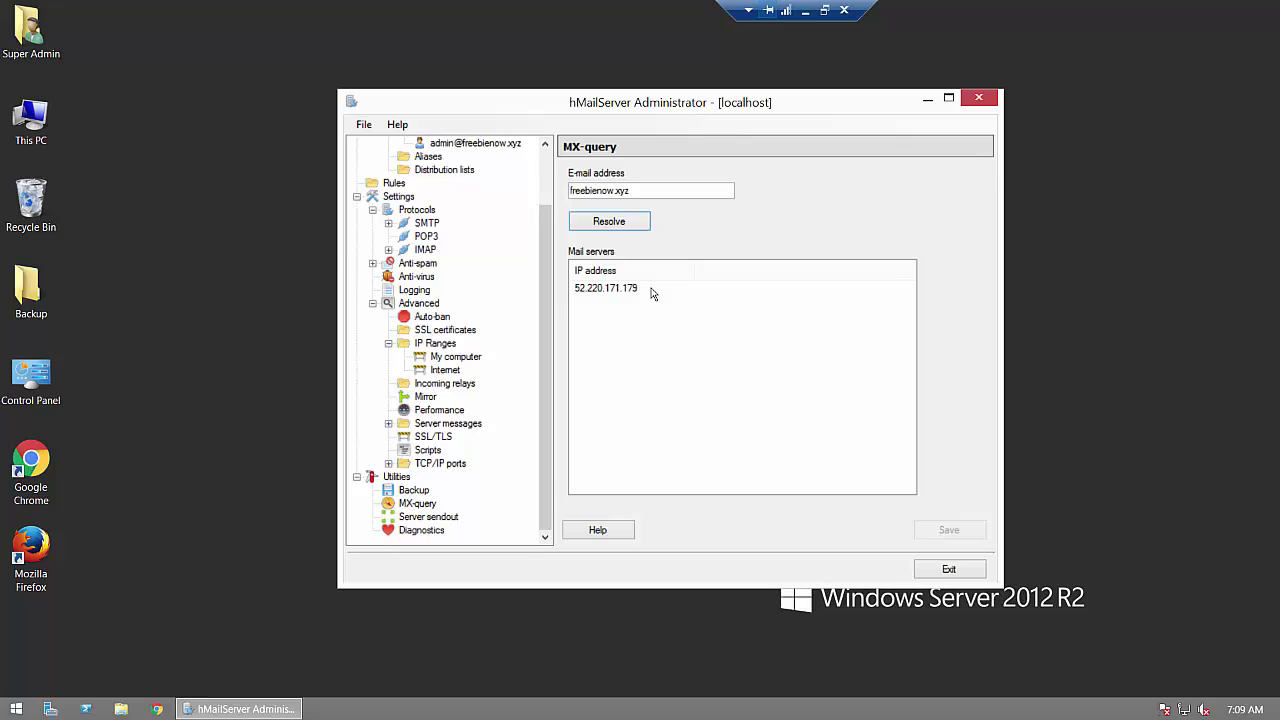
# Step: Run server diagnostics with freebienow.xyz as the test domain
pyautogui.click(425, 530)
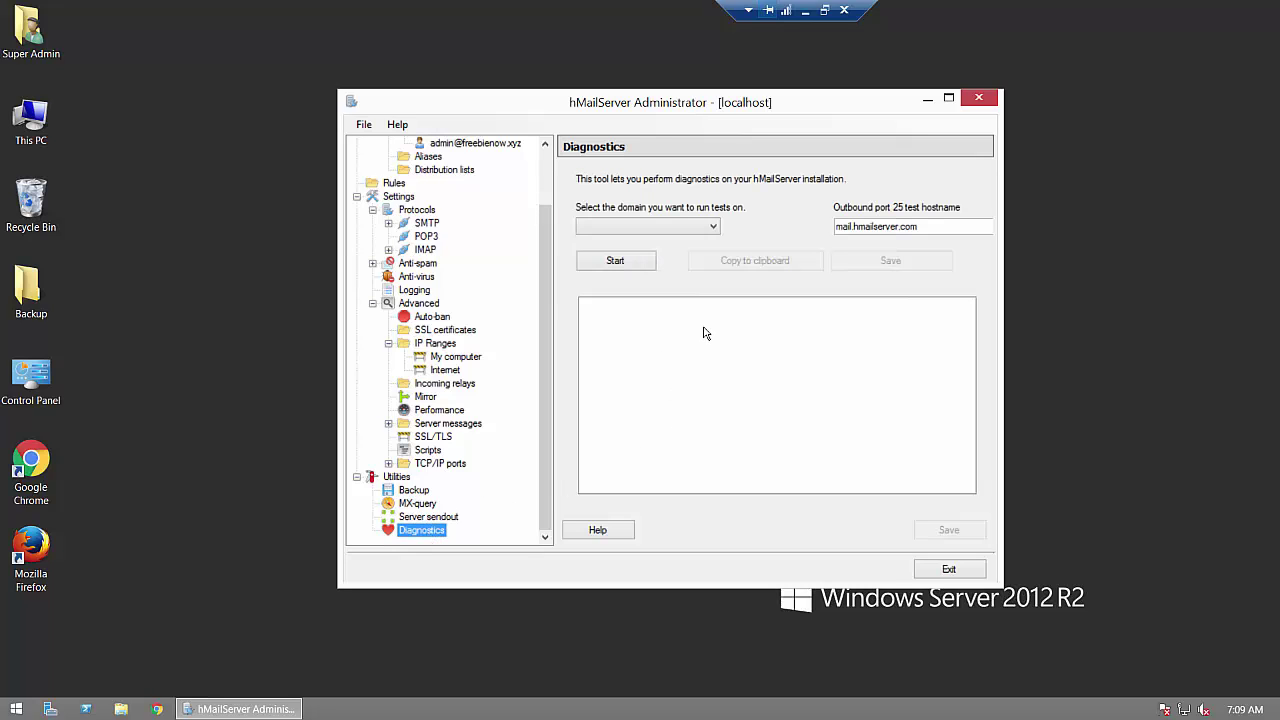
pyautogui.click(672, 237)
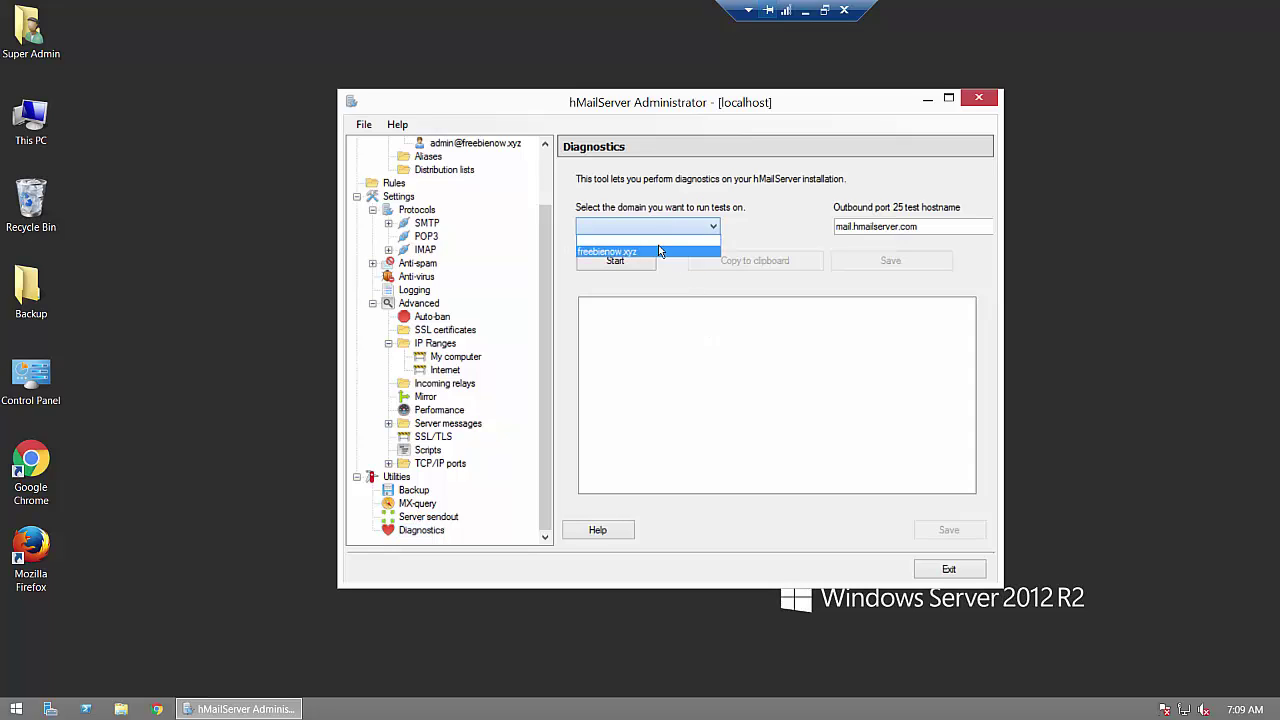
pyautogui.click(651, 252)
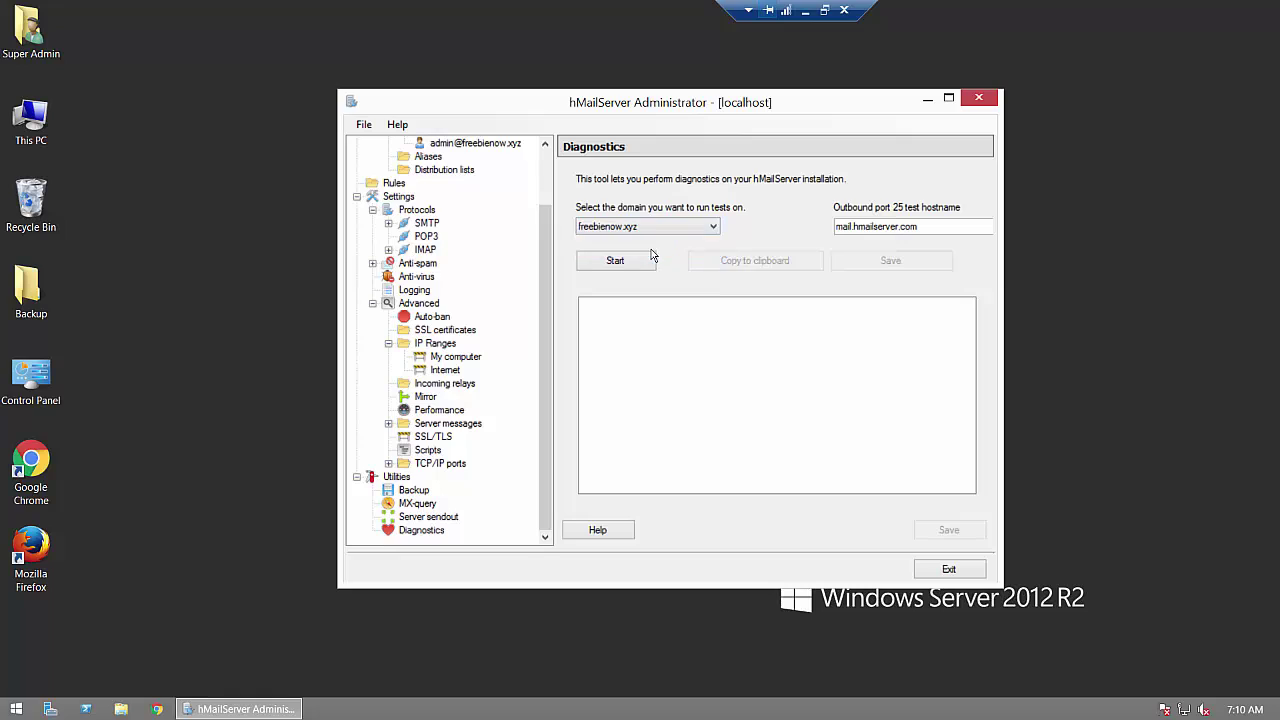
pyautogui.click(615, 261)
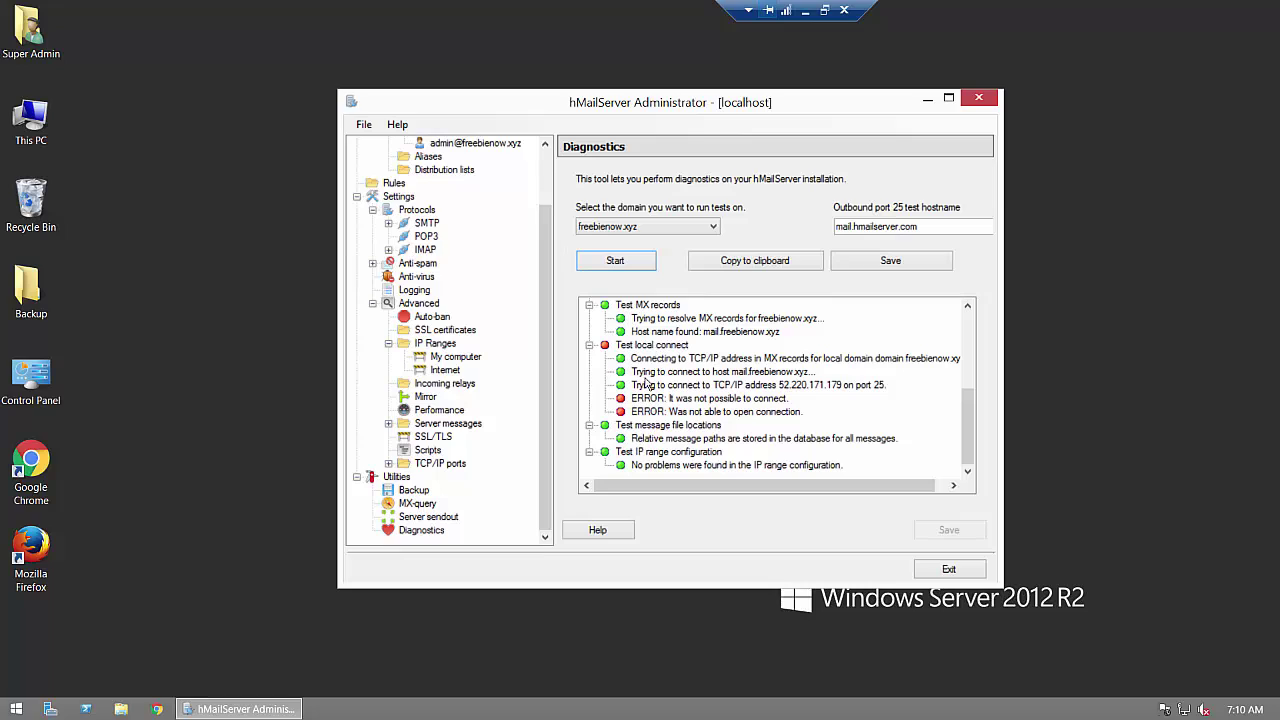
# Step: Inspect the failed port 25 connection errors, then open the My computer IP range settings
pyautogui.click(741, 401)
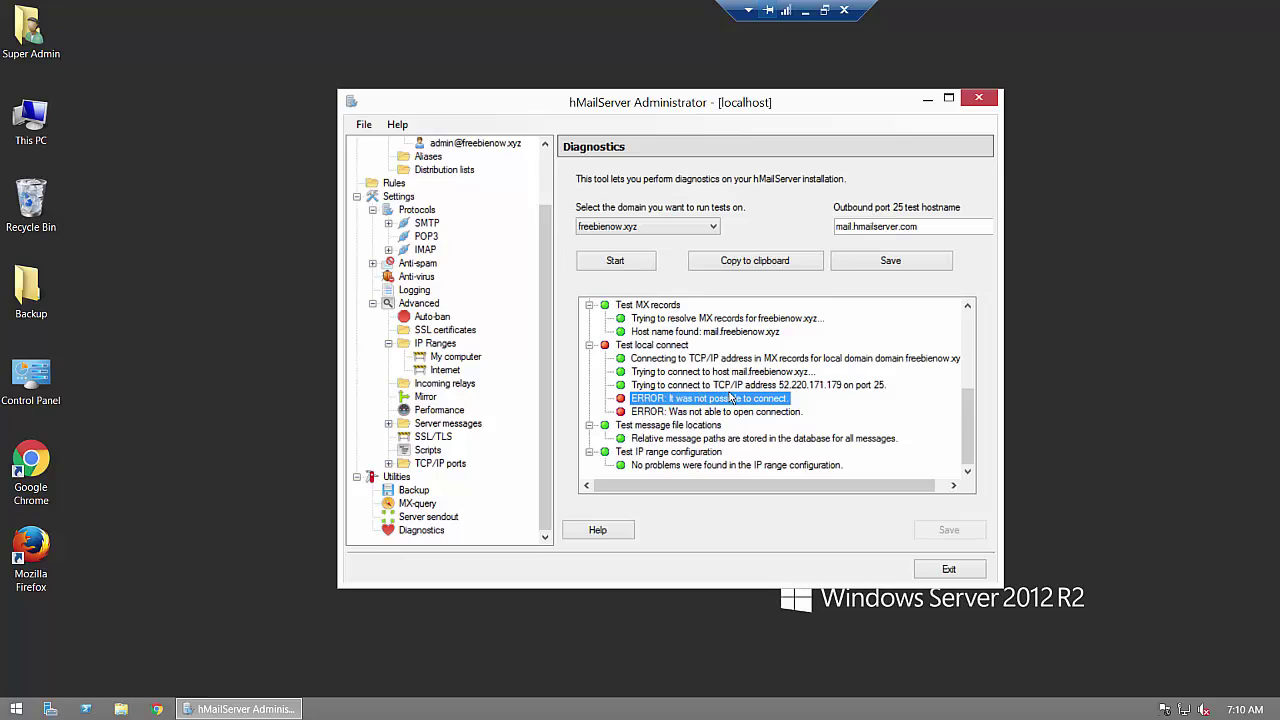
pyautogui.click(865, 387)
pyautogui.click(709, 410)
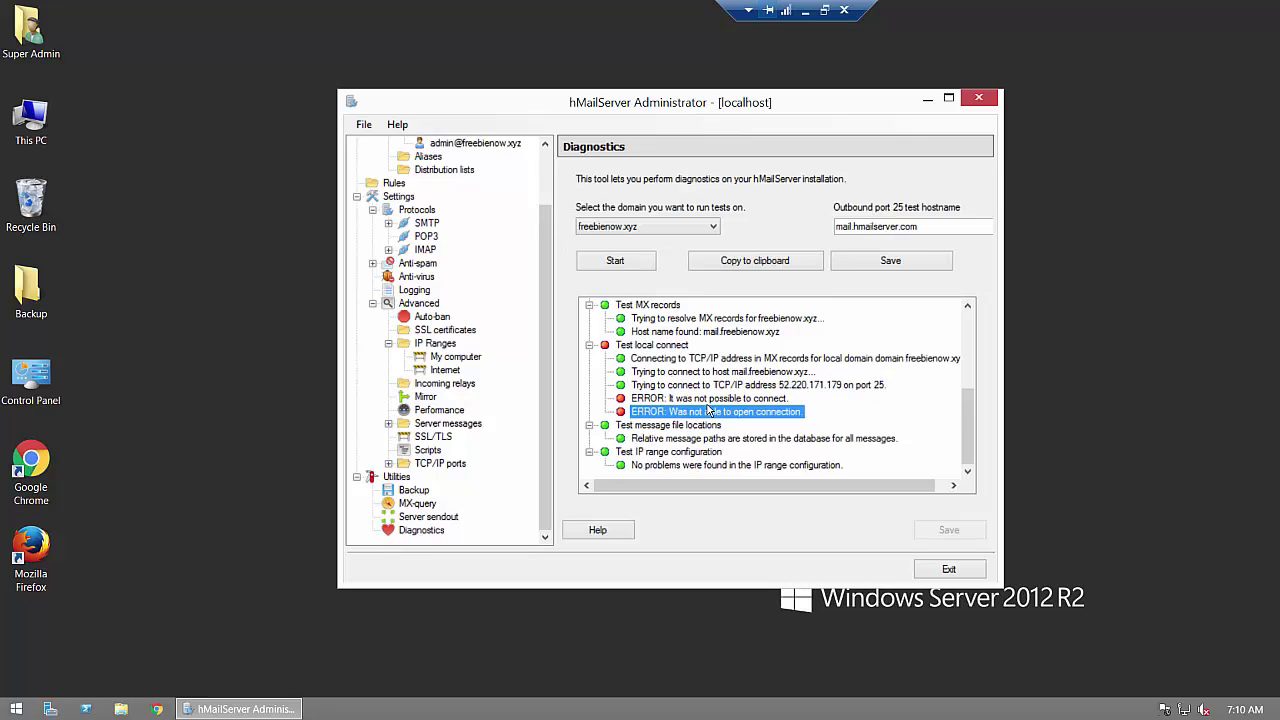
pyautogui.click(707, 399)
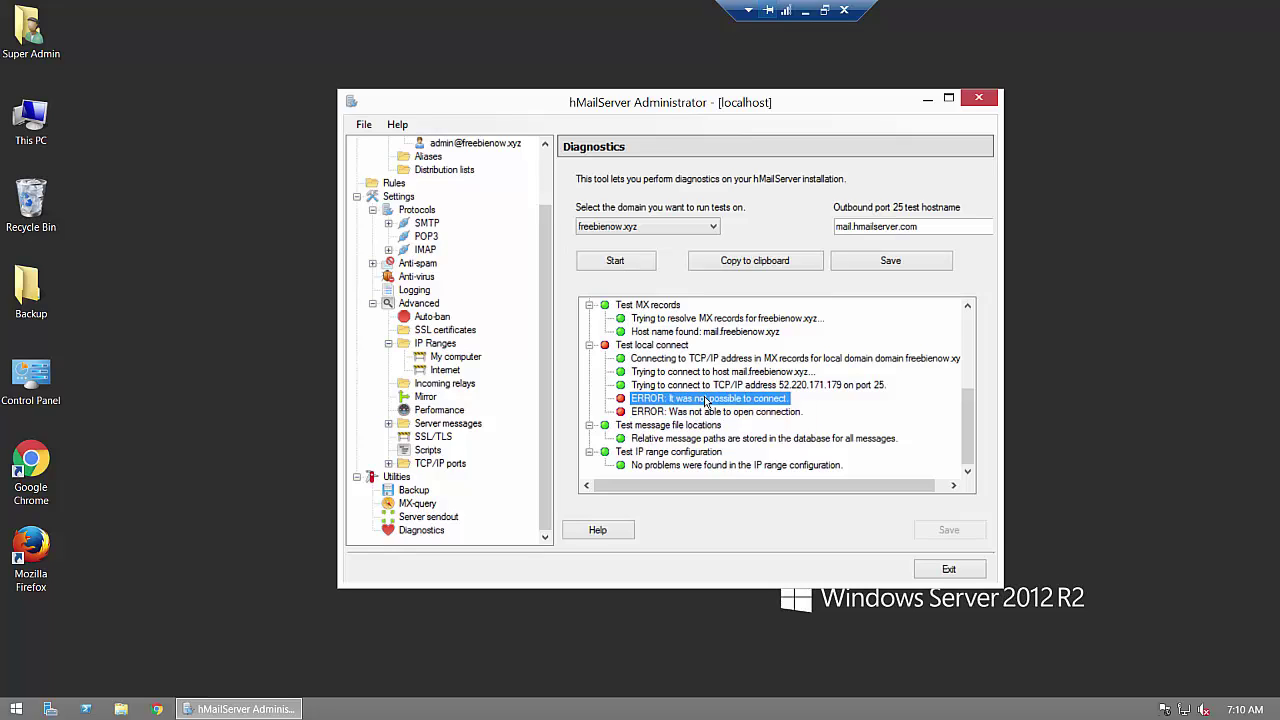
pyautogui.click(453, 357)
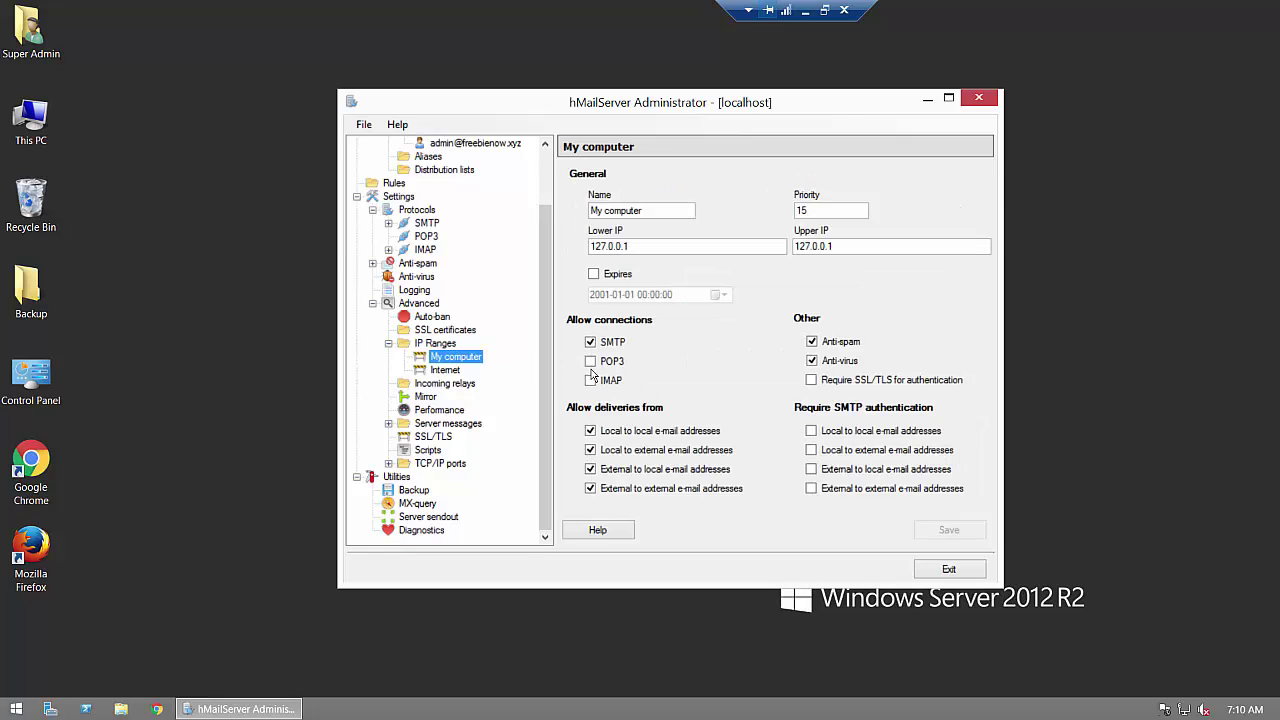
# Step: Allow POP3 and IMAP connections on the My computer IP range and save it
pyautogui.click(590, 361)
pyautogui.click(590, 380)
pyautogui.click(457, 372)
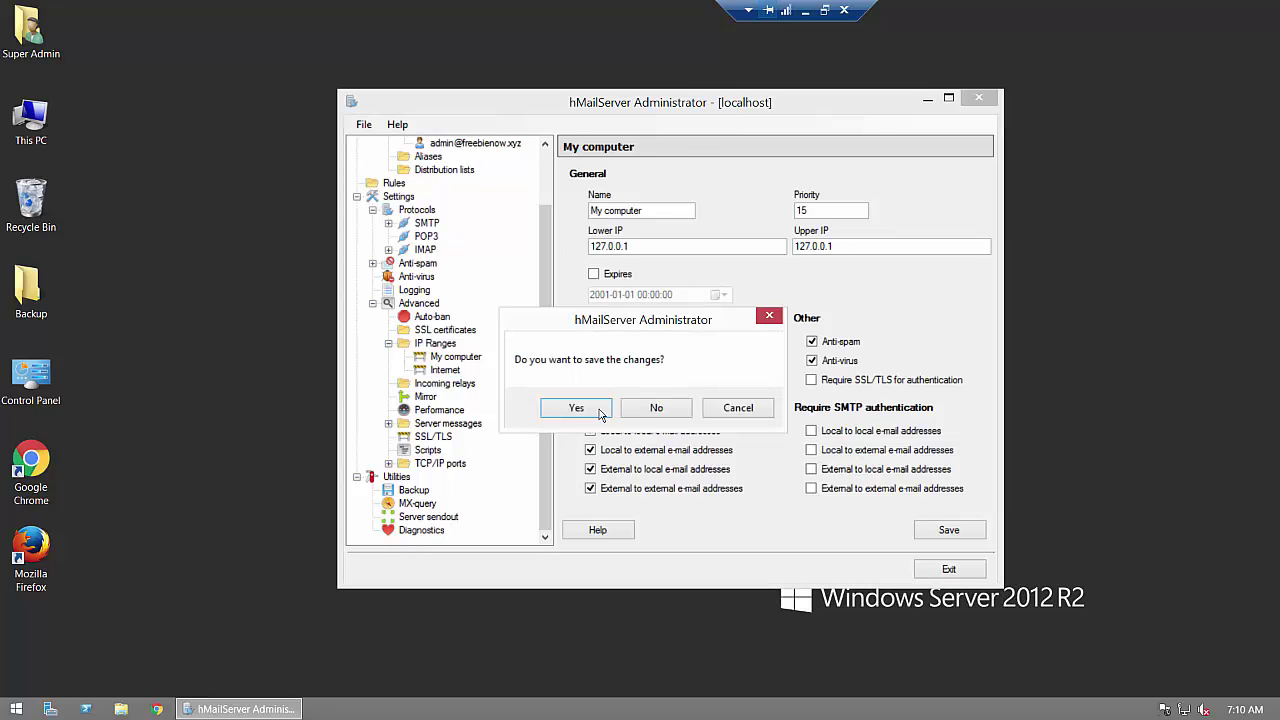
pyautogui.click(599, 414)
# Step: Allow POP3 and IMAP on the Internet range and require SMTP authentication for all four delivery directions
pyautogui.click(590, 361)
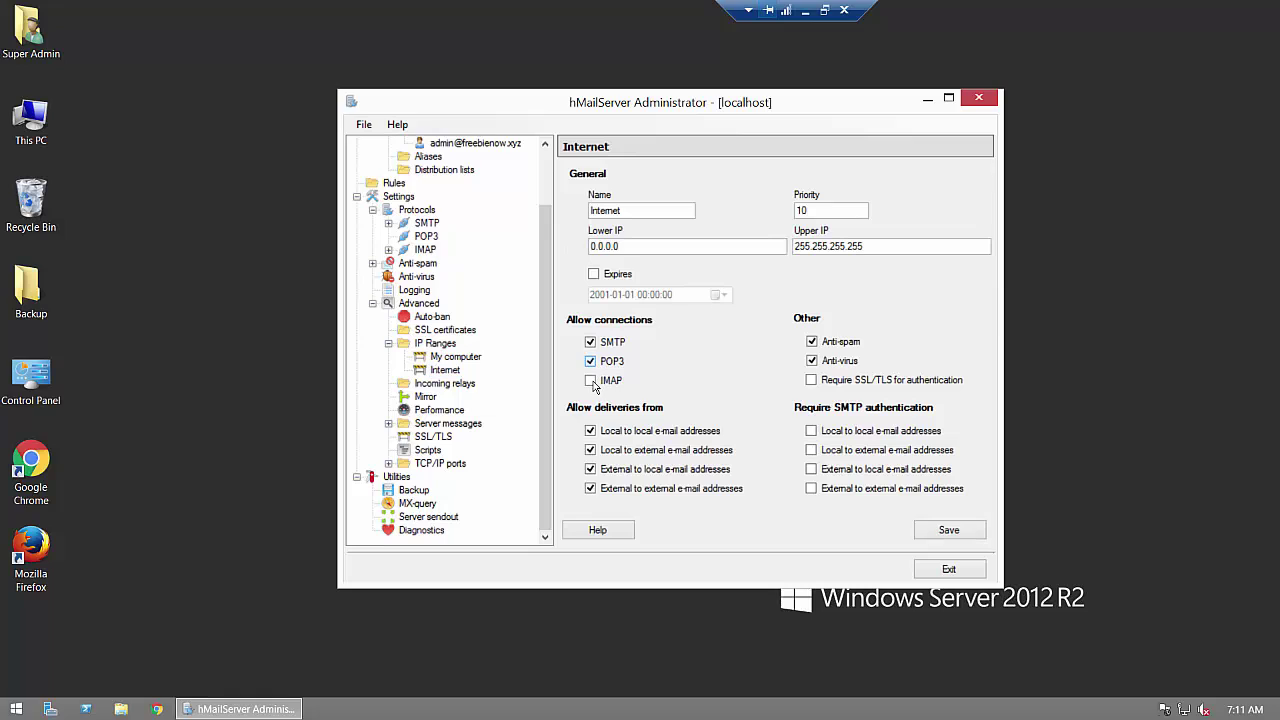
pyautogui.click(590, 380)
pyautogui.click(940, 529)
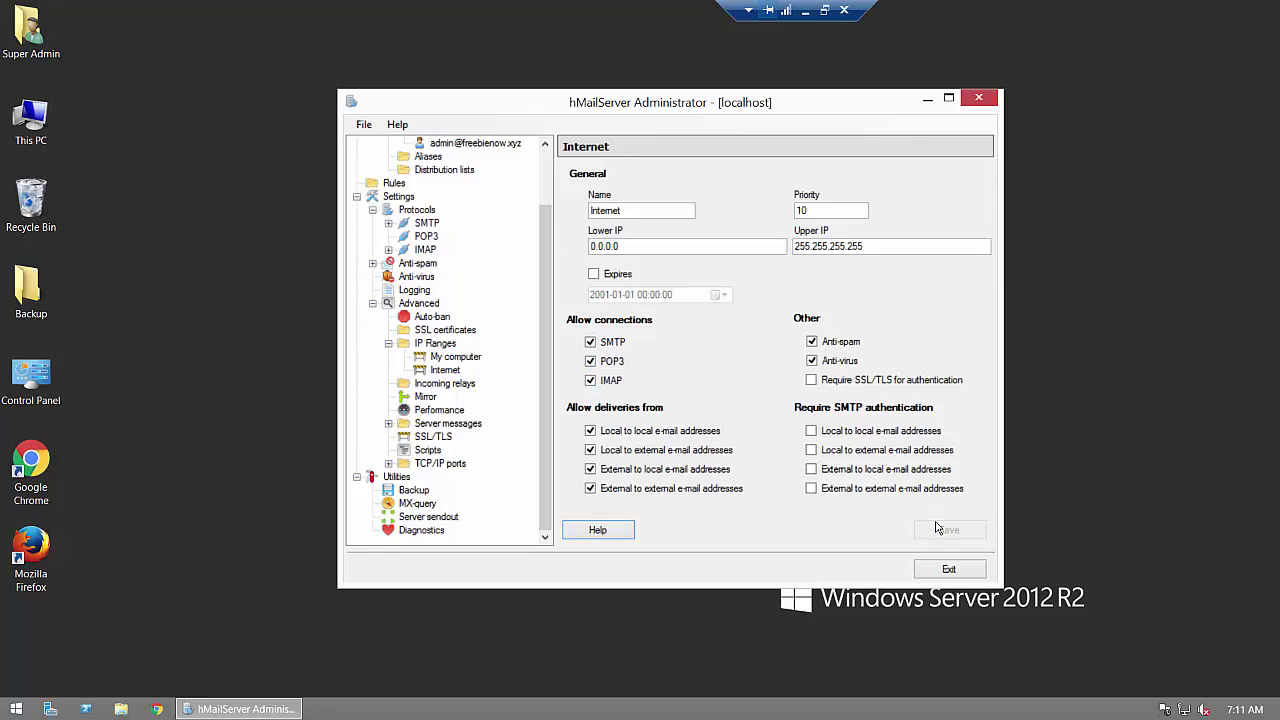
pyautogui.click(811, 488)
pyautogui.click(811, 469)
pyautogui.click(811, 450)
pyautogui.click(811, 431)
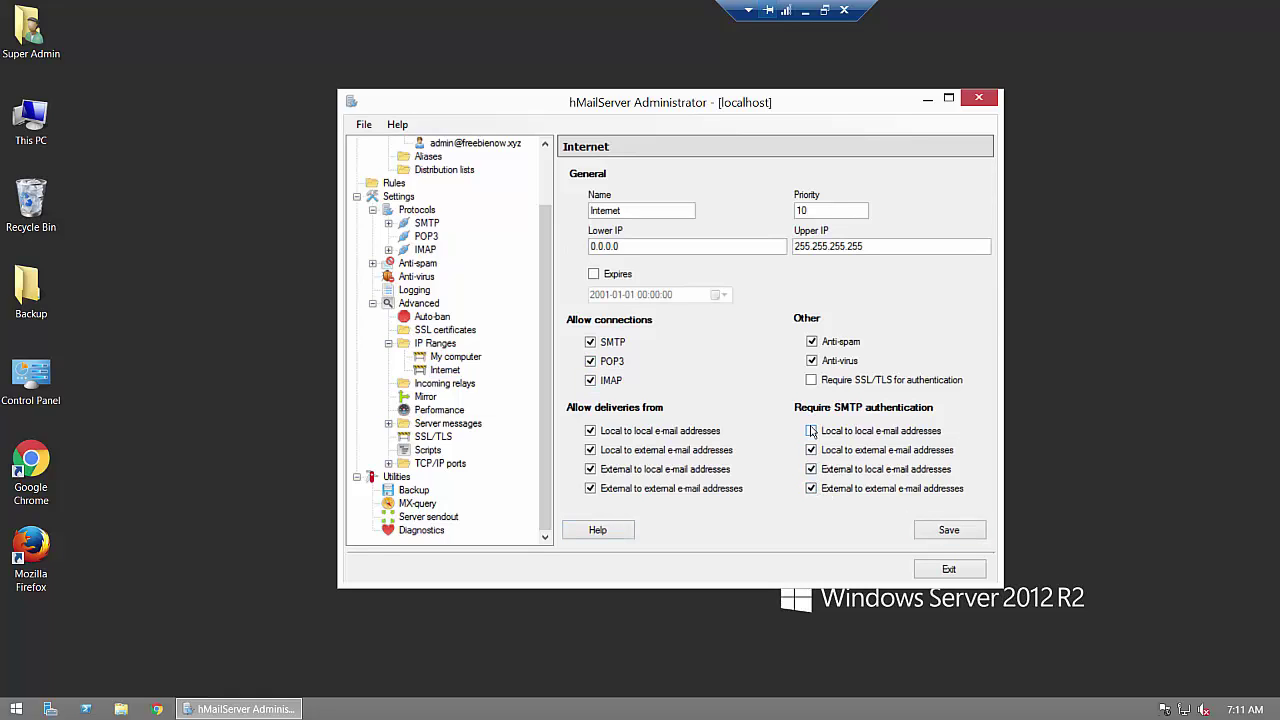
pyautogui.click(940, 529)
# Step: Require SMTP authentication for all four delivery directions on the My computer range and save
pyautogui.click(452, 357)
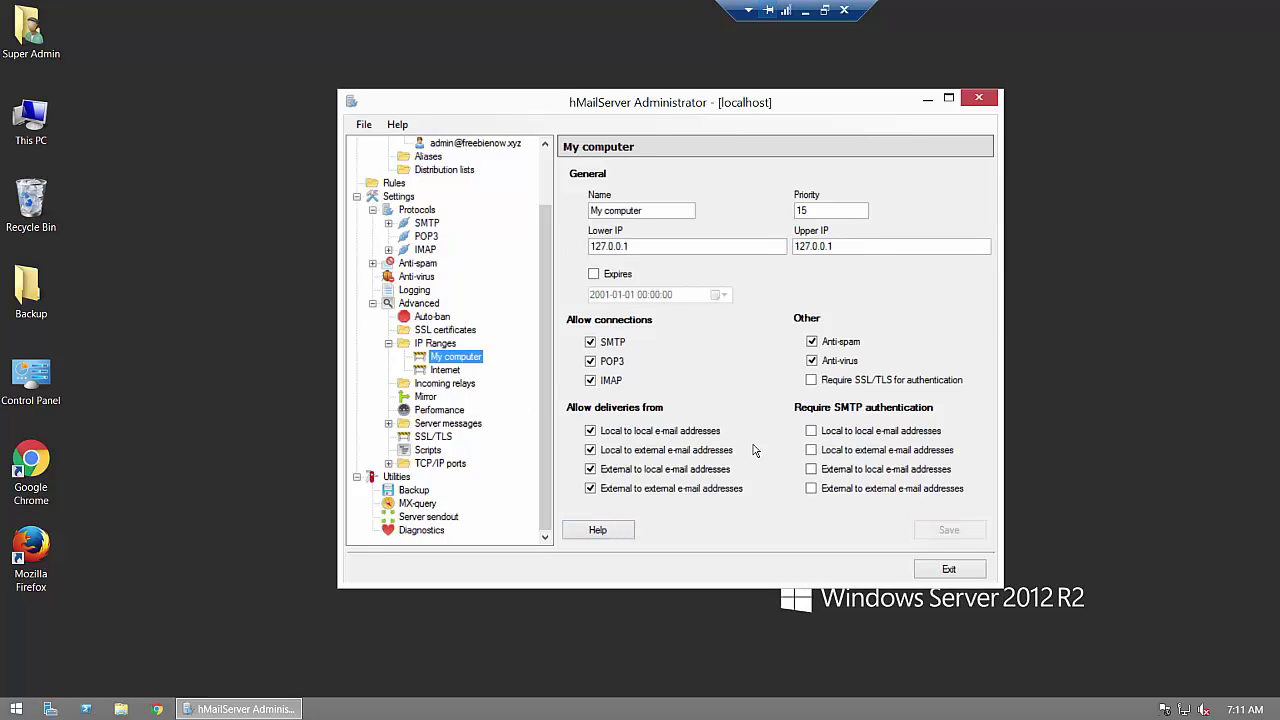
pyautogui.click(811, 469)
pyautogui.click(811, 469)
pyautogui.click(811, 450)
pyautogui.click(811, 431)
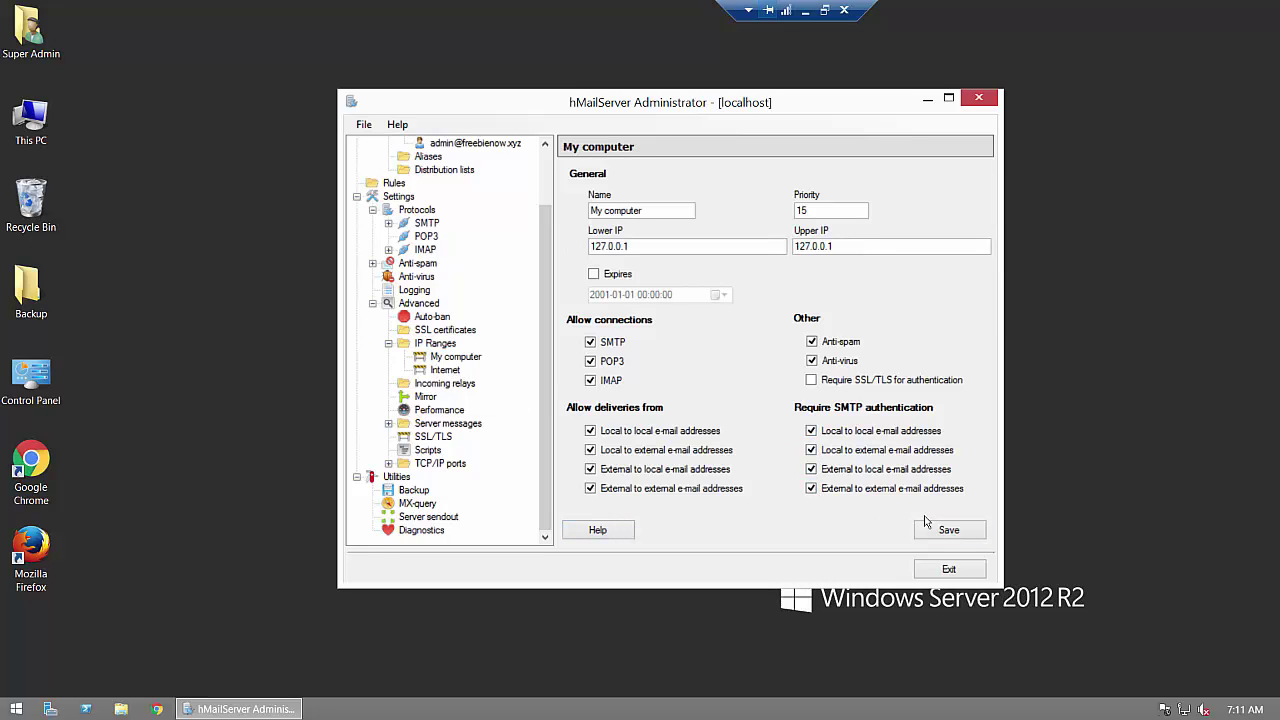
pyautogui.click(933, 530)
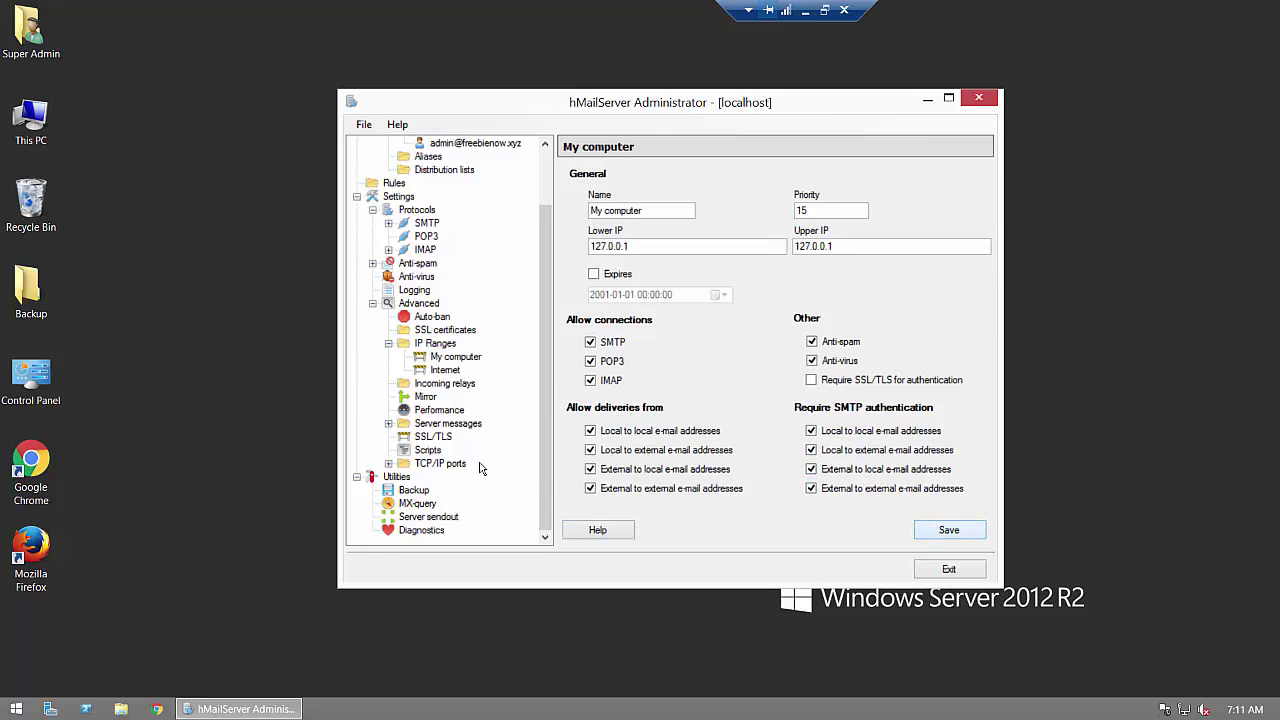
pyautogui.click(425, 533)
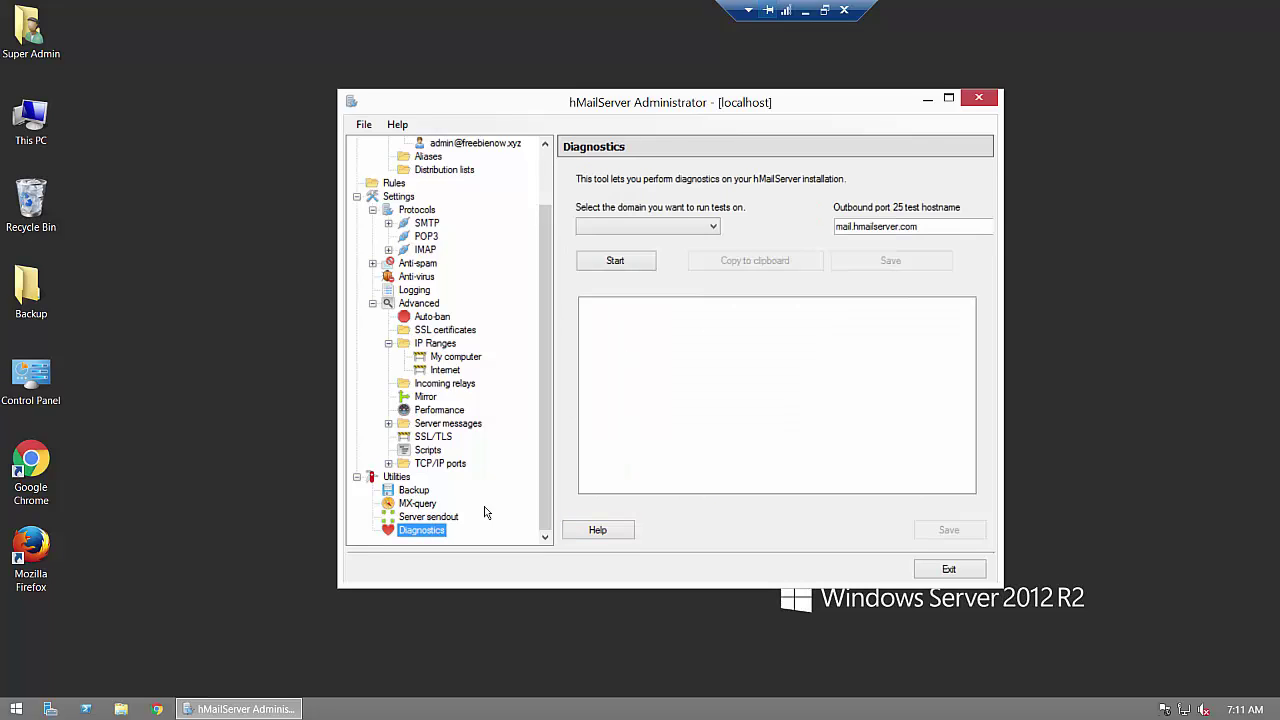
# Step: Run diagnostics on freebienow.xyz, note the unresolved MX errors, and return to the Internet IP range
pyautogui.click(621, 228)
pyautogui.click(614, 251)
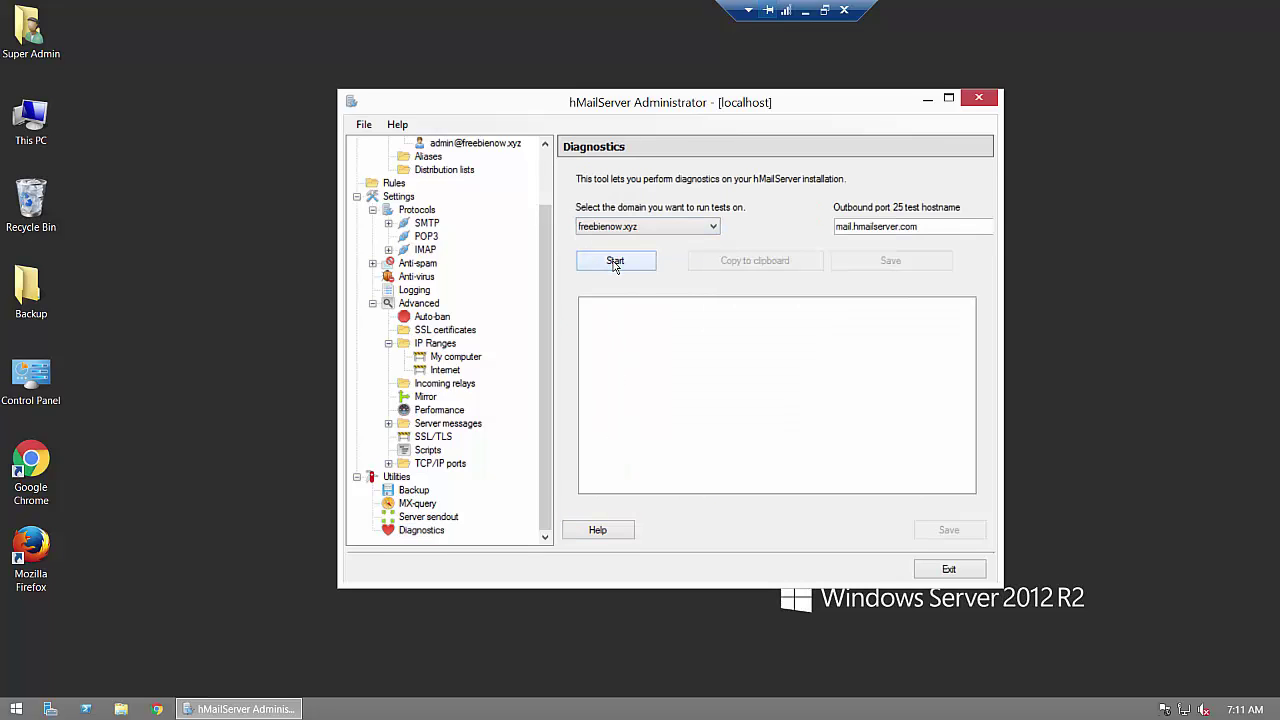
pyautogui.click(615, 262)
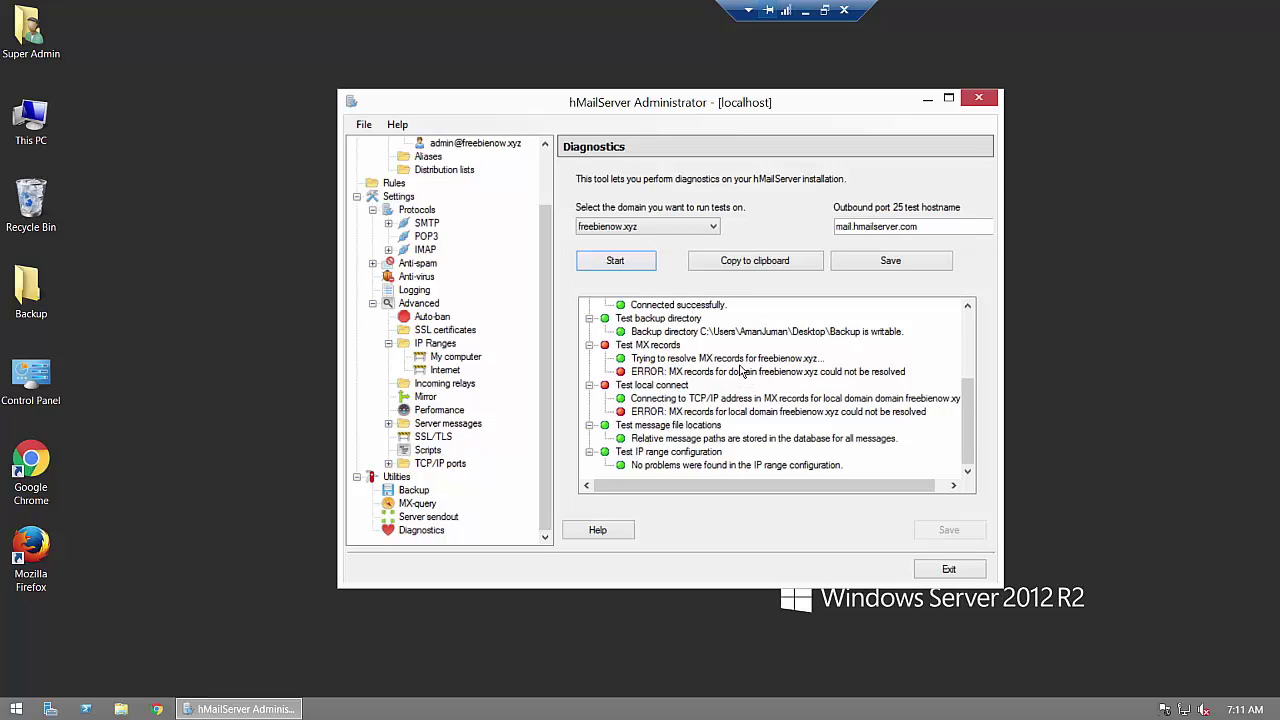
pyautogui.click(444, 372)
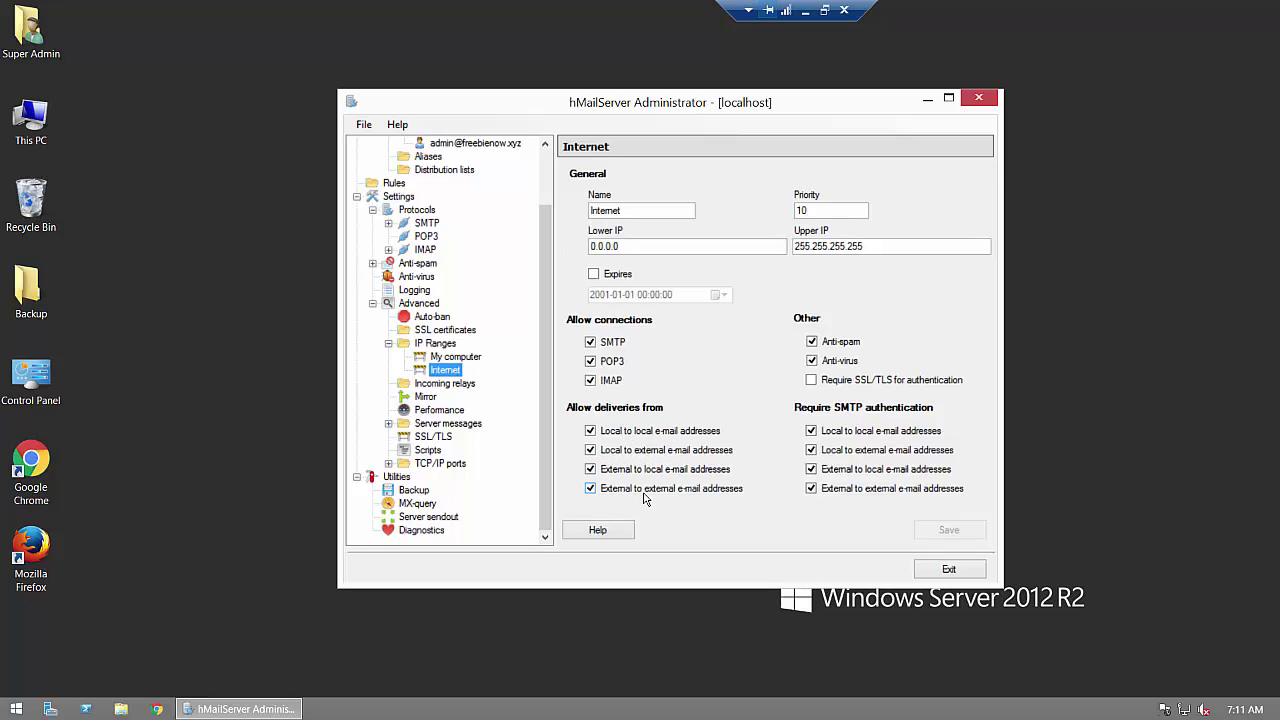
# Step: Stop requiring SMTP authentication for local-to-local and external-to-external mail on the Internet range and save
pyautogui.click(591, 489)
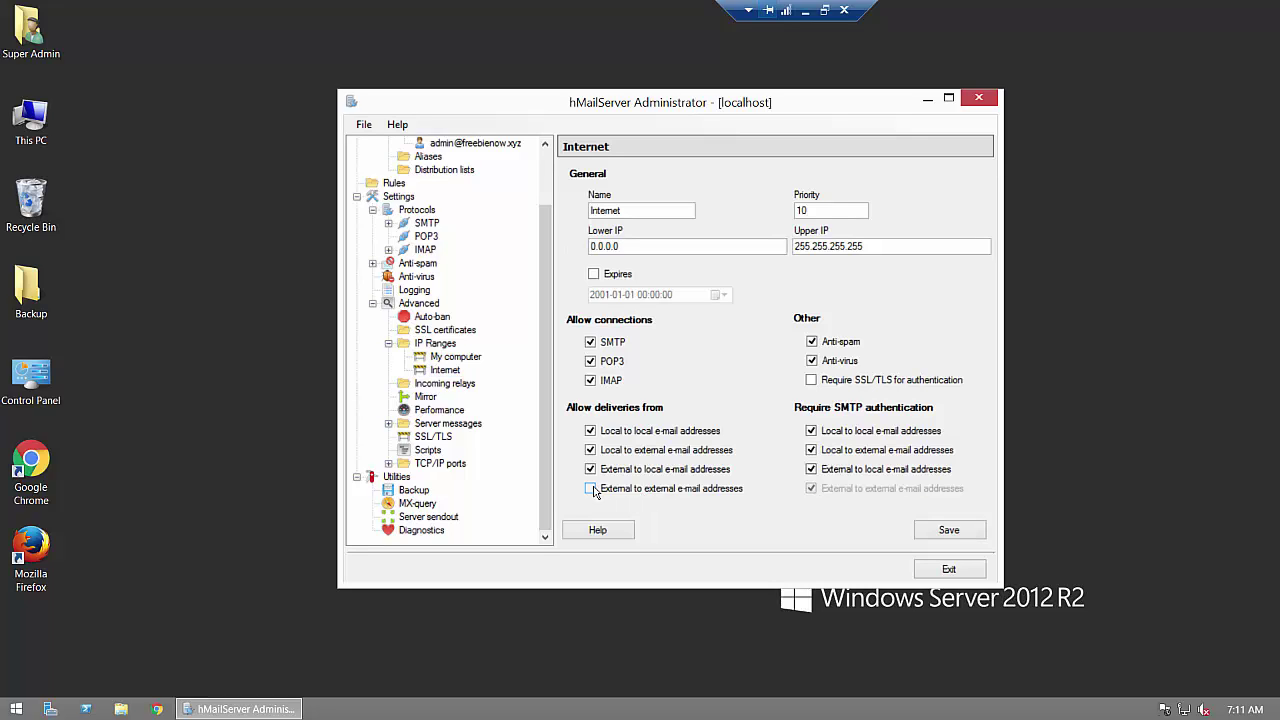
pyautogui.click(591, 489)
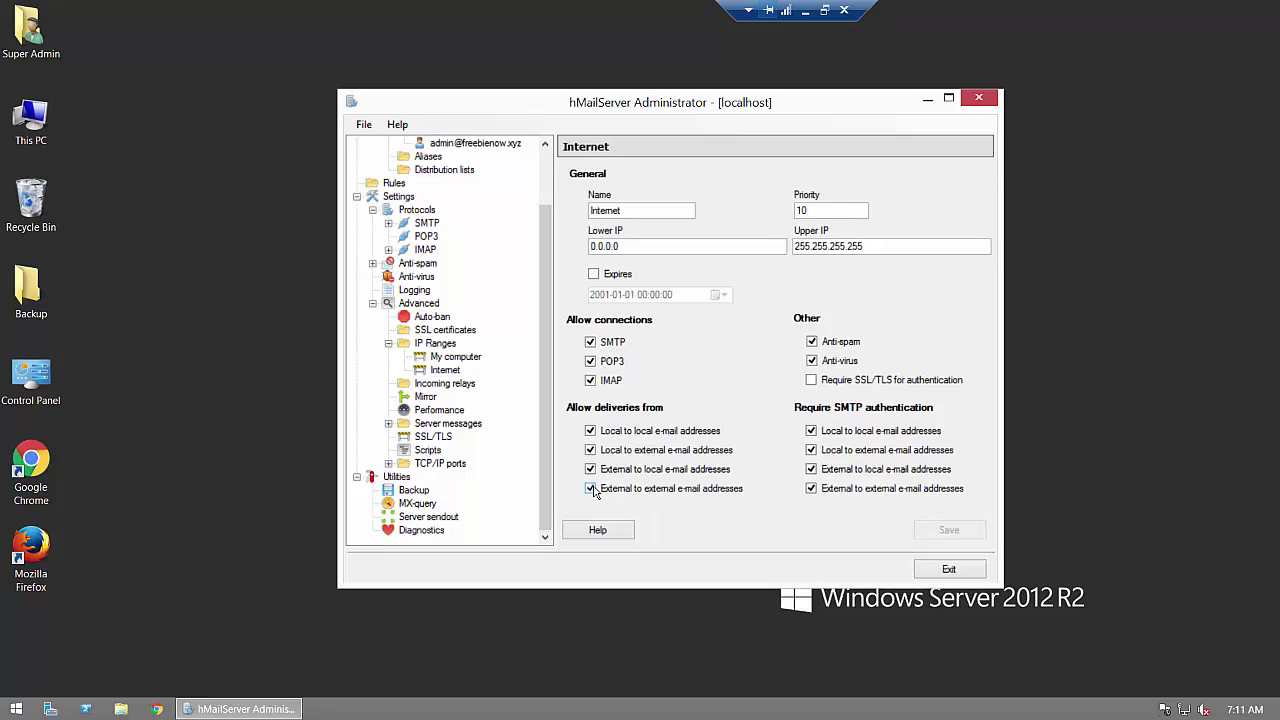
pyautogui.click(812, 489)
pyautogui.click(811, 431)
pyautogui.click(933, 530)
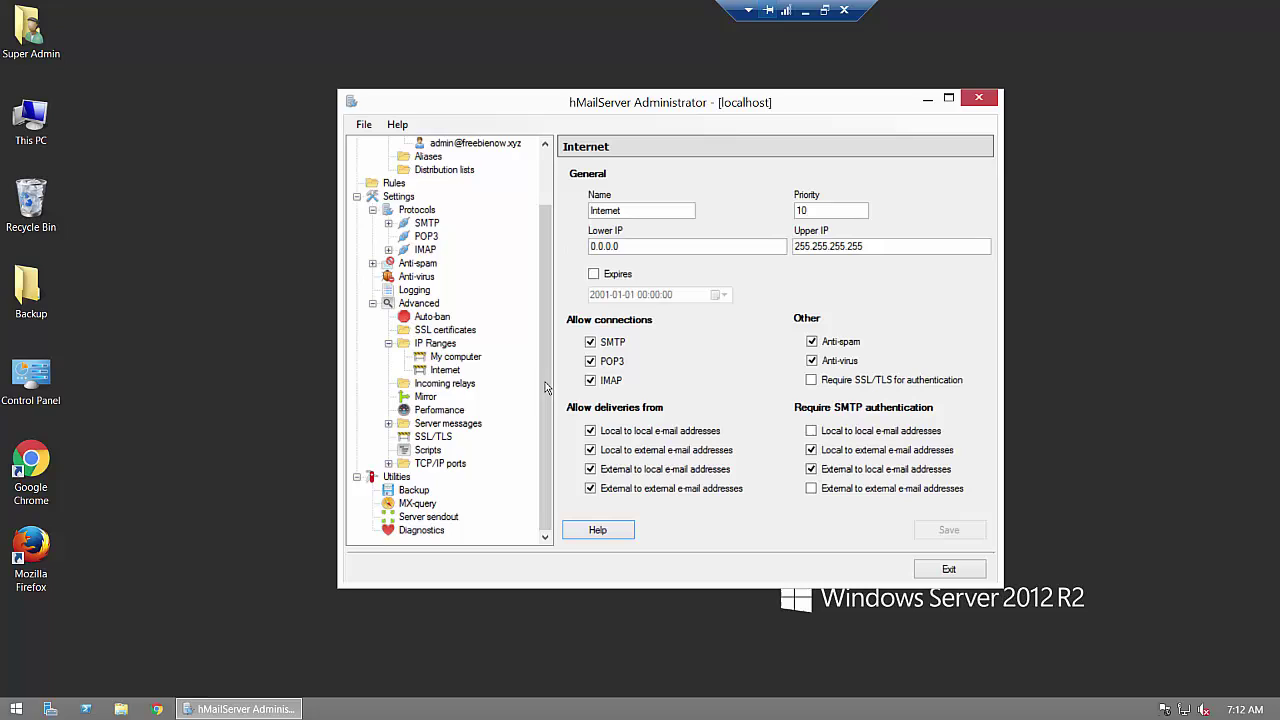
# Step: Drop the local-to-local SMTP authentication requirement on the My computer range and save
pyautogui.click(454, 359)
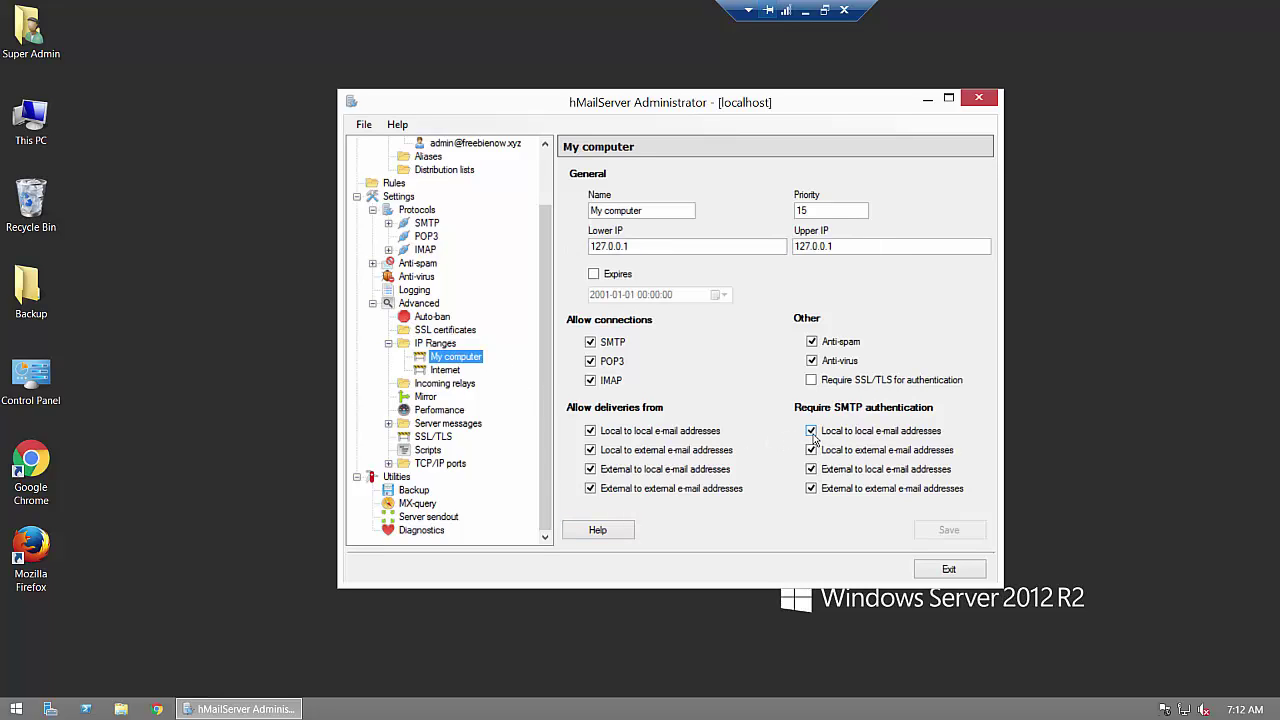
pyautogui.click(811, 432)
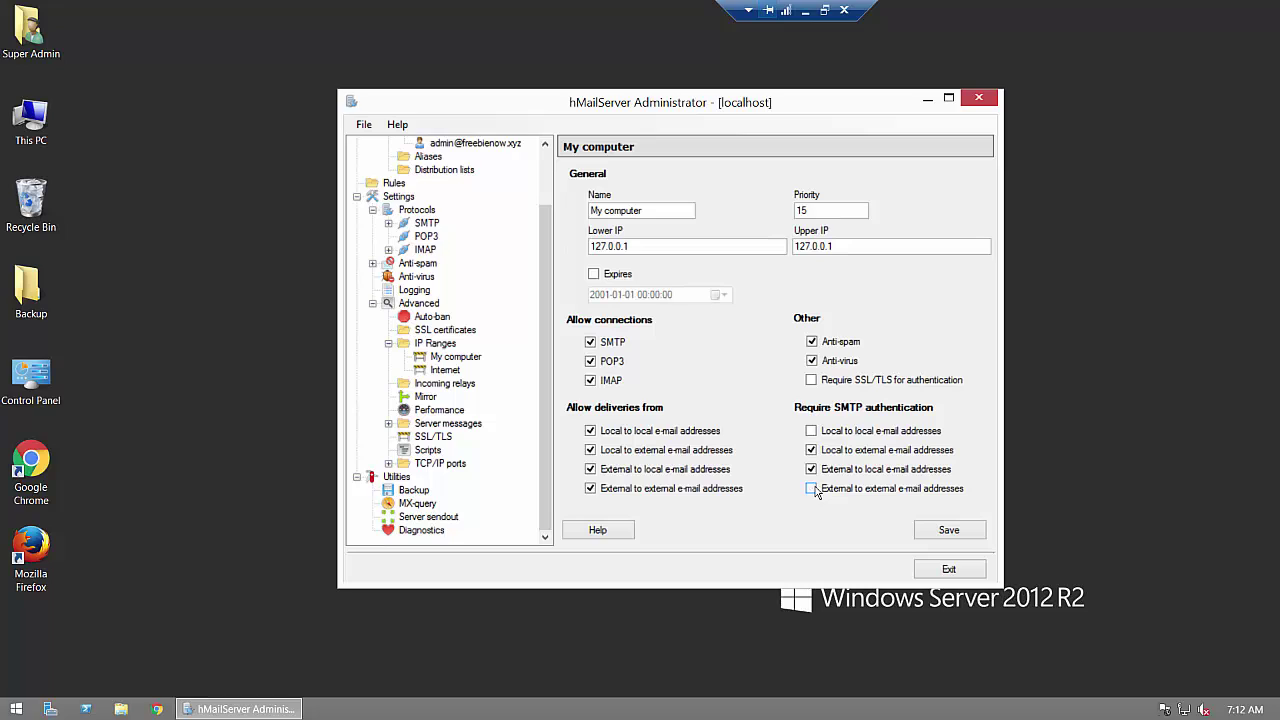
pyautogui.click(940, 537)
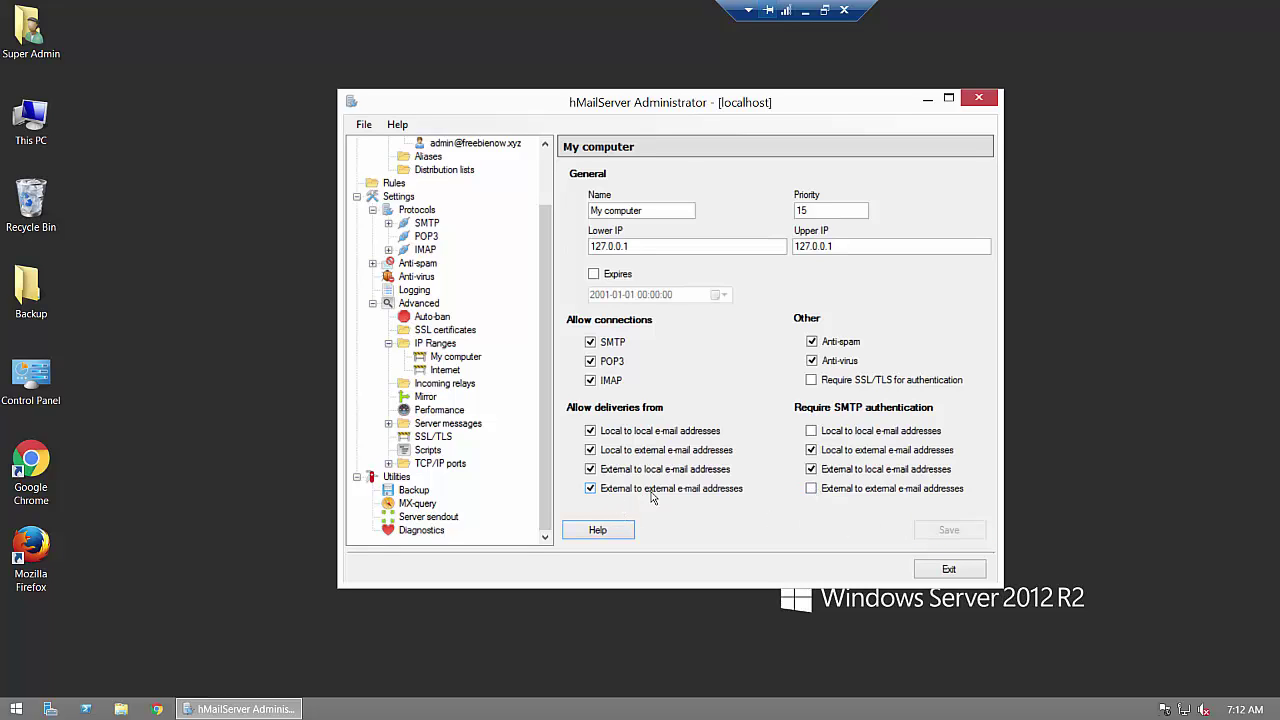
pyautogui.click(422, 531)
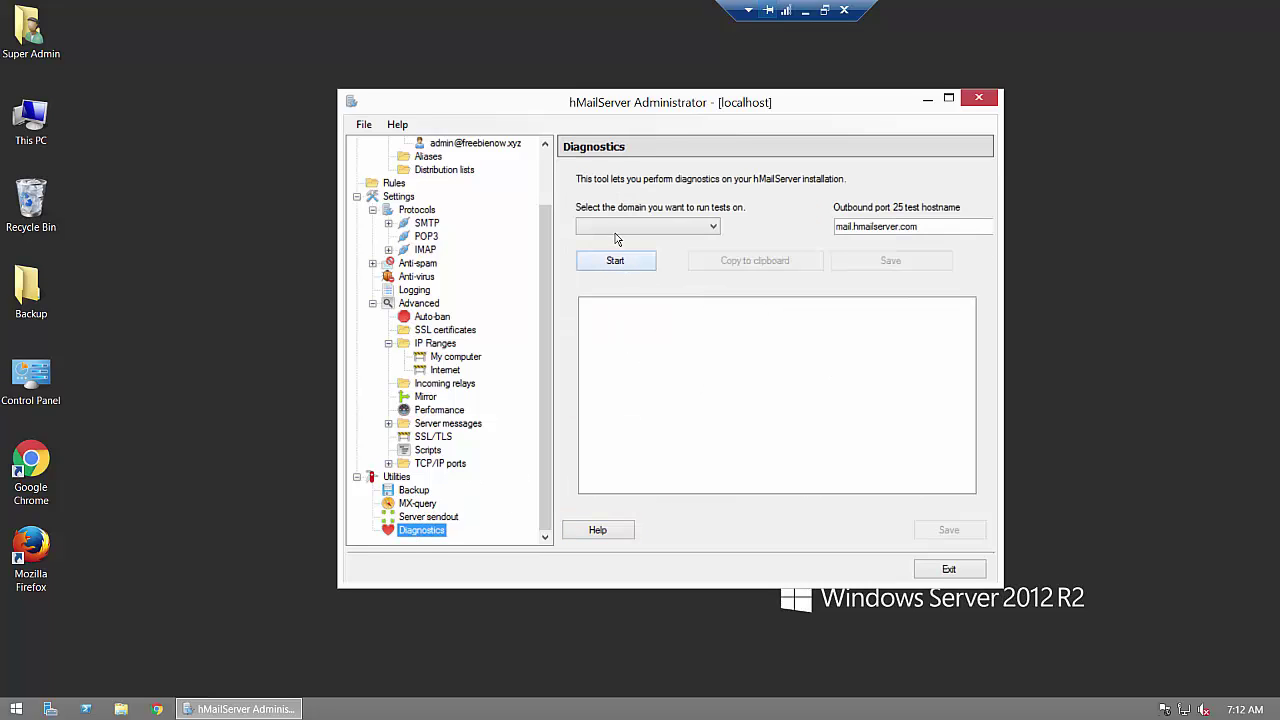
# Step: Rerun the freebienow.xyz diagnostics, still showing MX errors, and switch to the My computer IP range
pyautogui.click(614, 230)
pyautogui.click(619, 251)
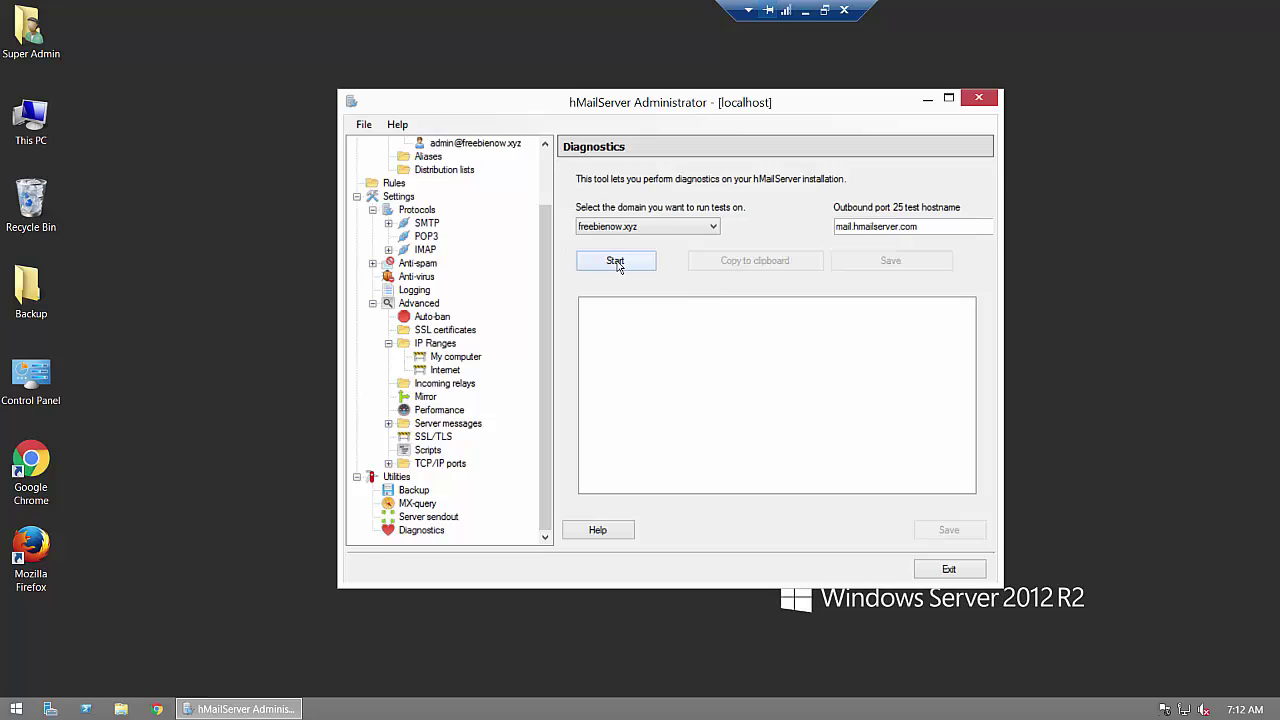
pyautogui.click(616, 261)
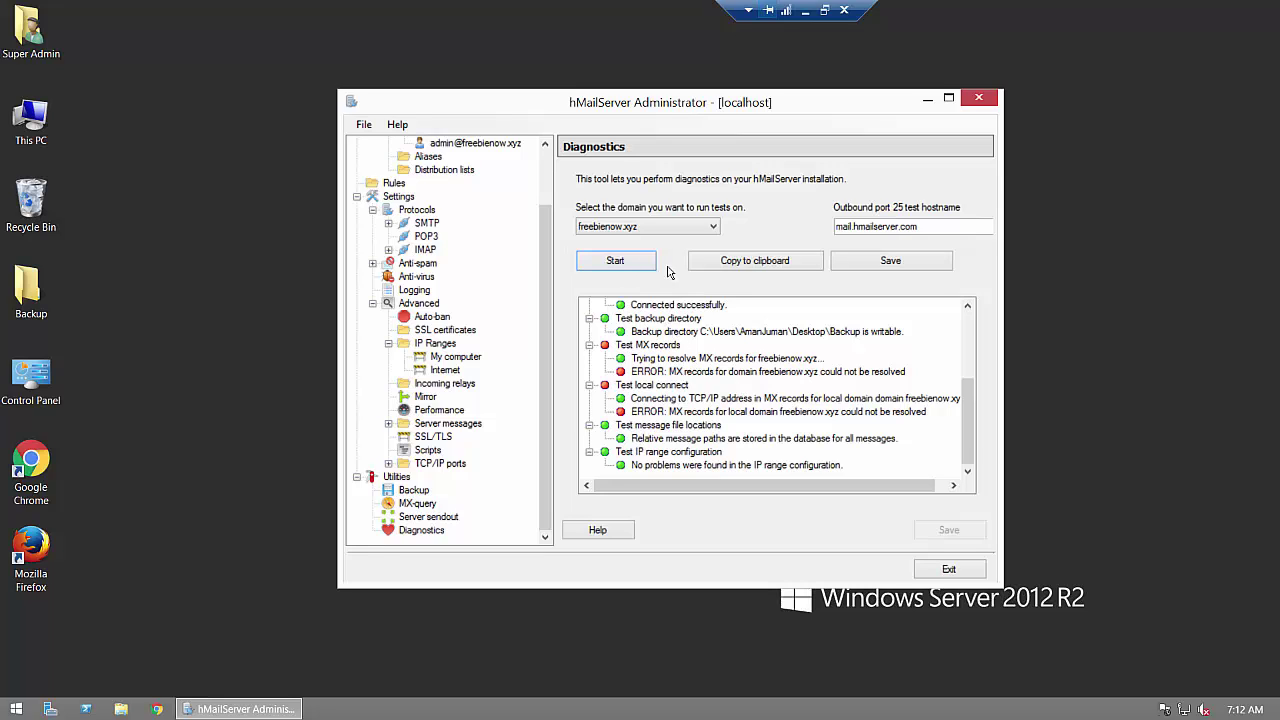
pyautogui.click(449, 362)
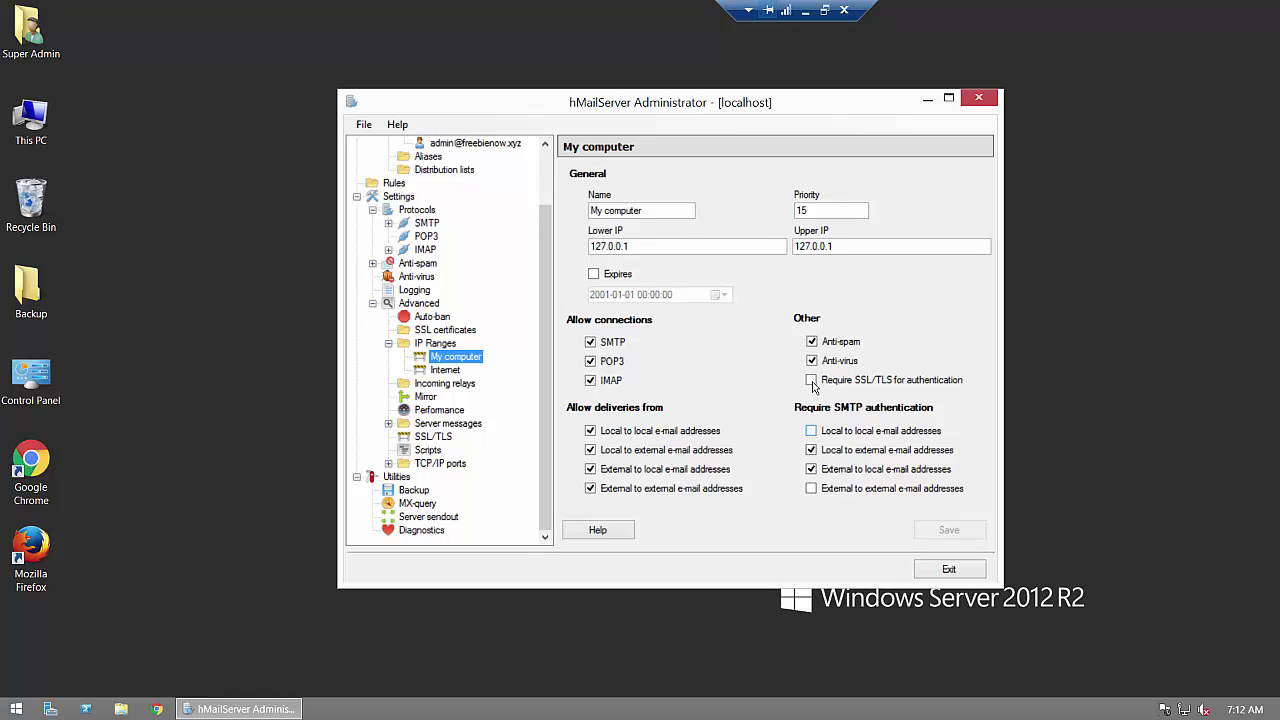
# Step: Require SSL/TLS for authentication on both the My computer and Internet ranges, saving each
pyautogui.click(811, 380)
pyautogui.click(937, 530)
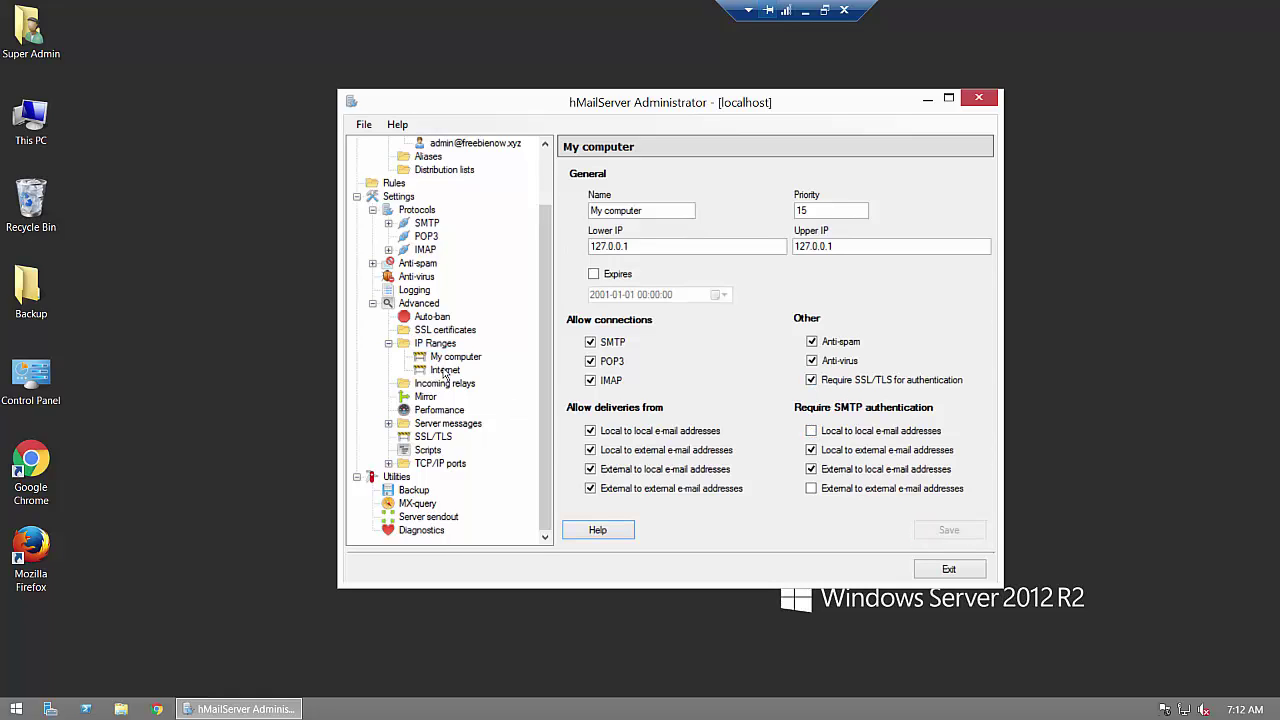
pyautogui.click(445, 370)
pyautogui.click(811, 380)
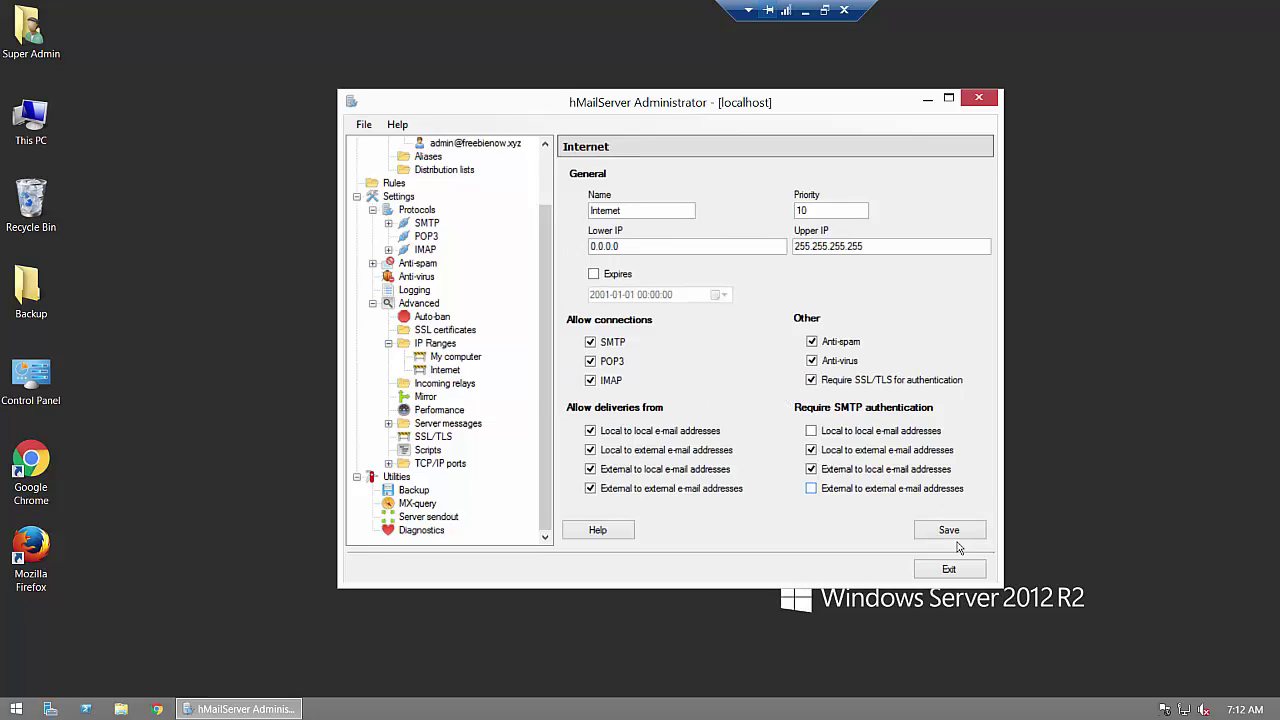
pyautogui.click(952, 533)
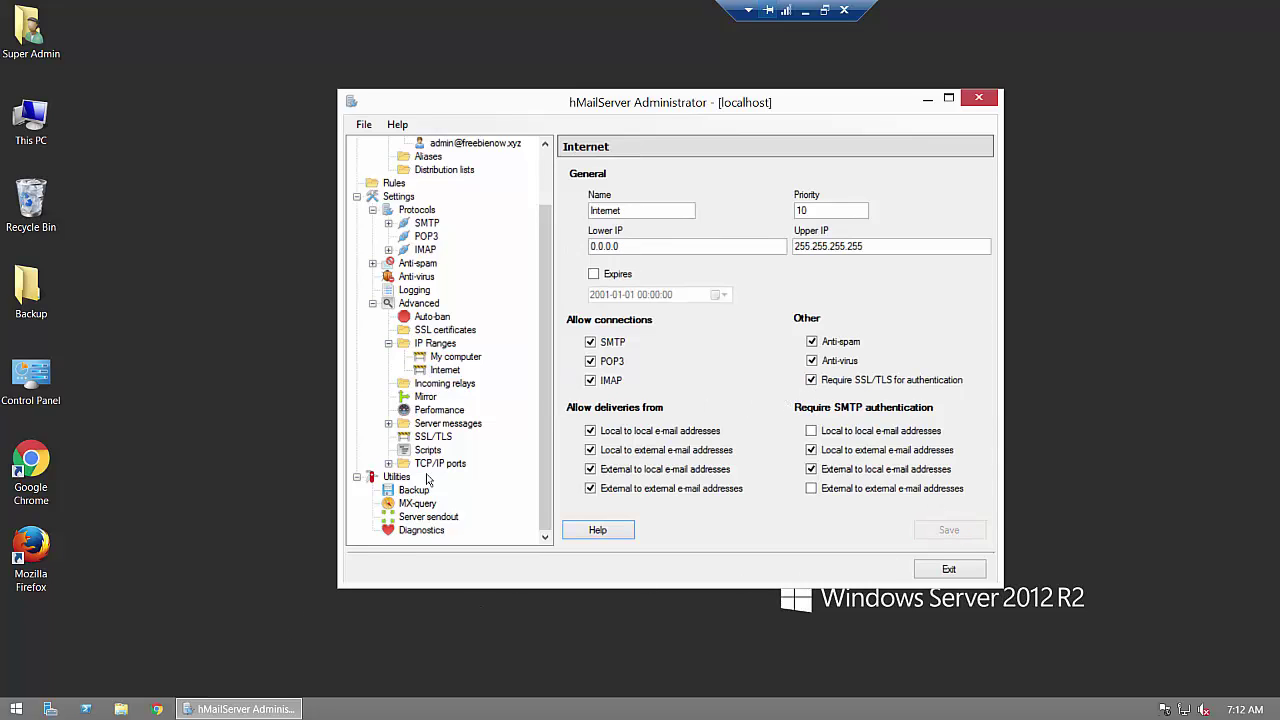
# Step: Rerun the freebienow.xyz diagnostics and minimise the remote desktop session
pyautogui.click(423, 505)
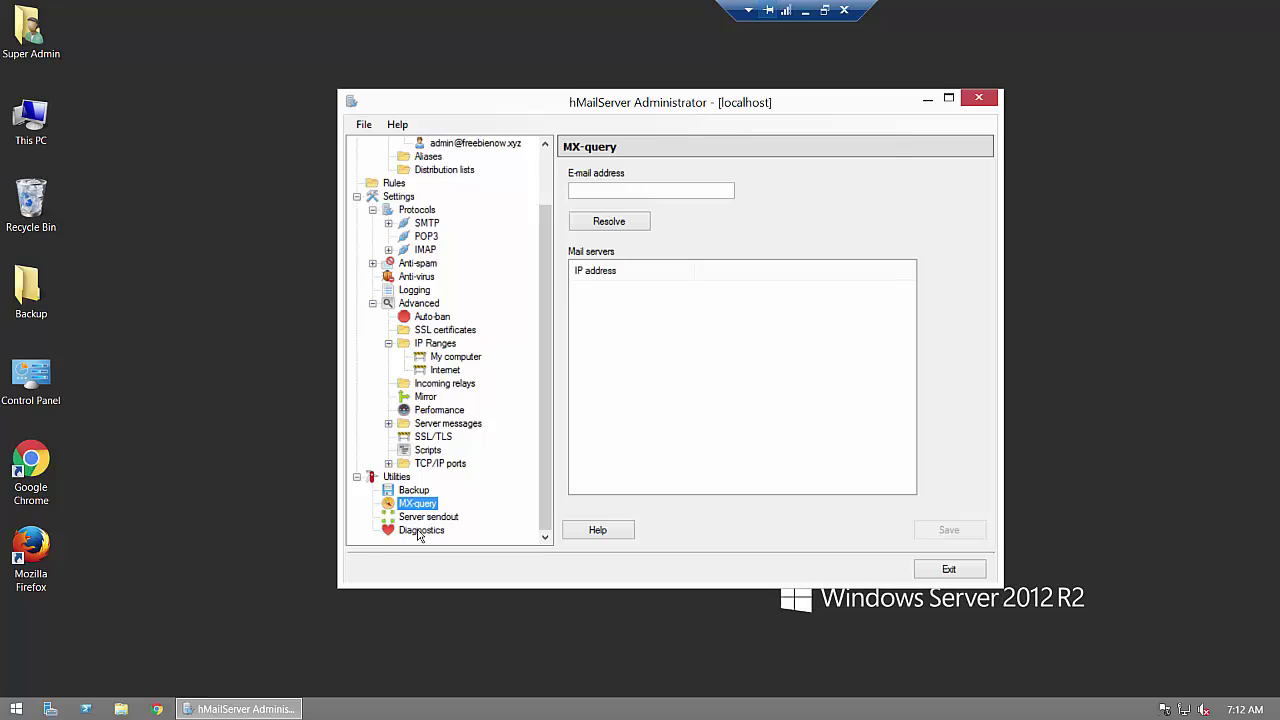
pyautogui.click(421, 530)
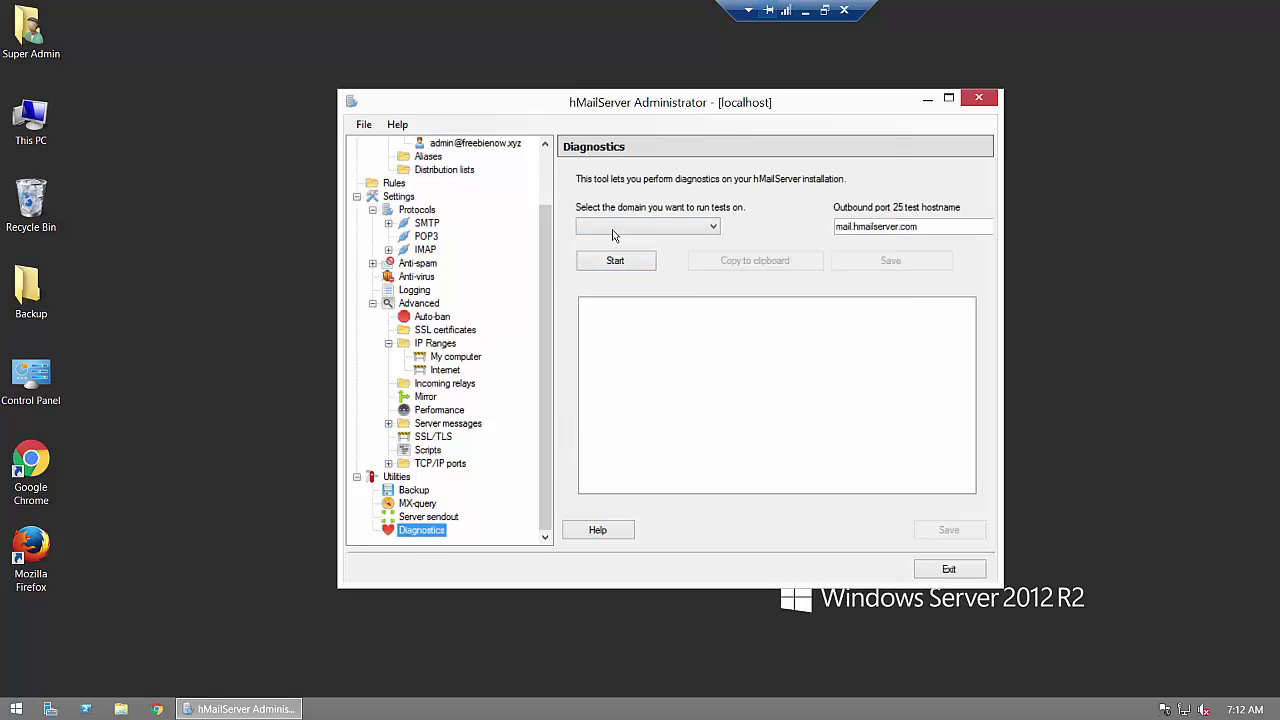
pyautogui.click(615, 228)
pyautogui.click(617, 251)
pyautogui.click(615, 261)
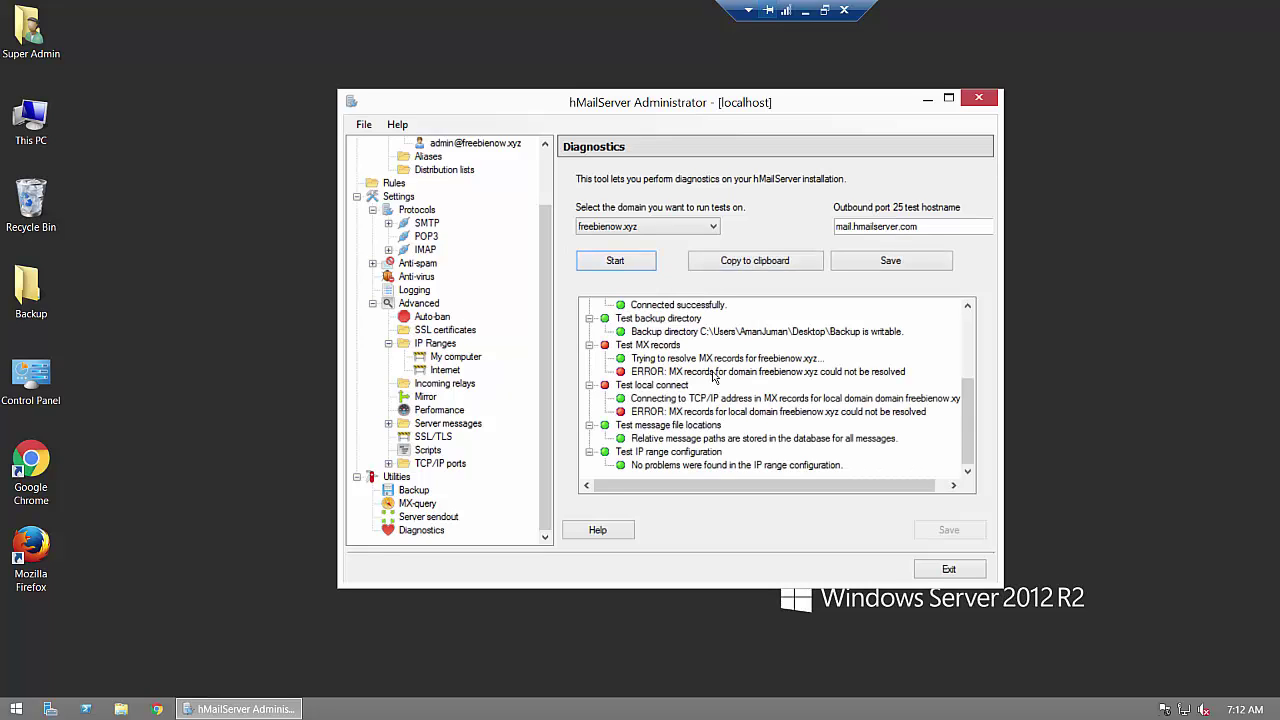
pyautogui.click(804, 14)
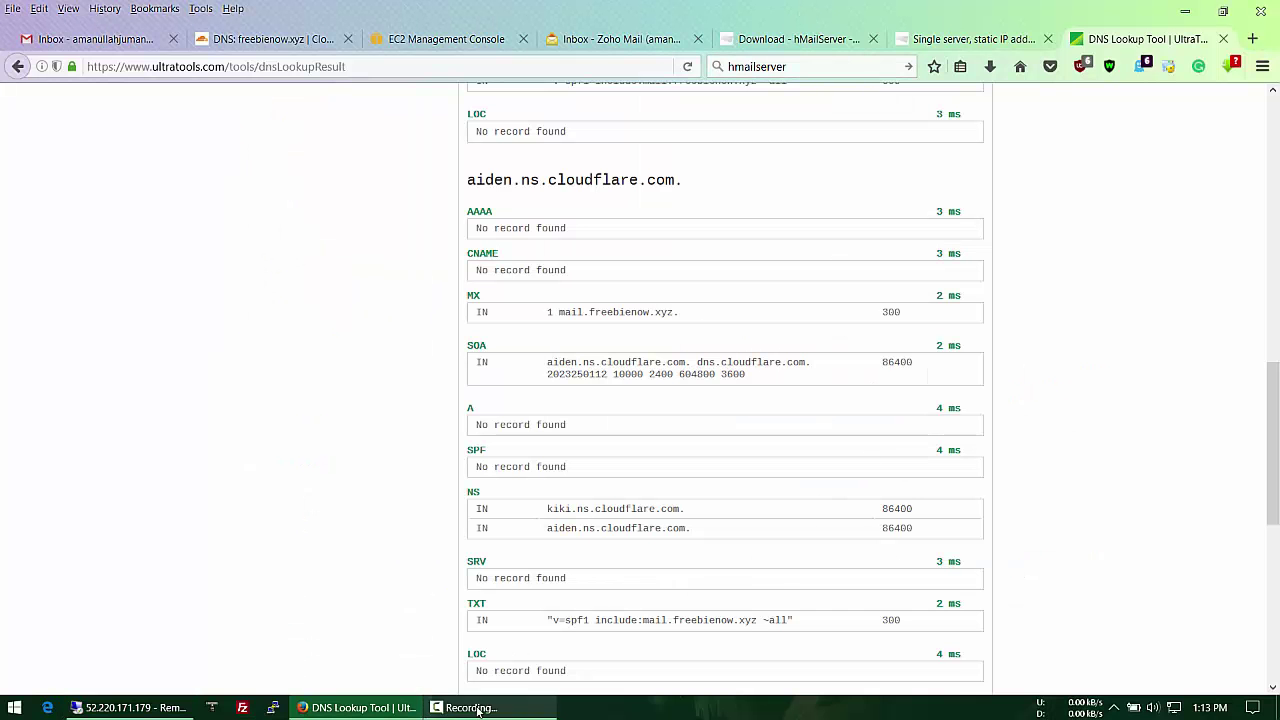
# Step: Confirm every freebienow.xyz diagnostic test passes, then minimise the remote session to reach the EC2 console
pyautogui.click(445, 707)
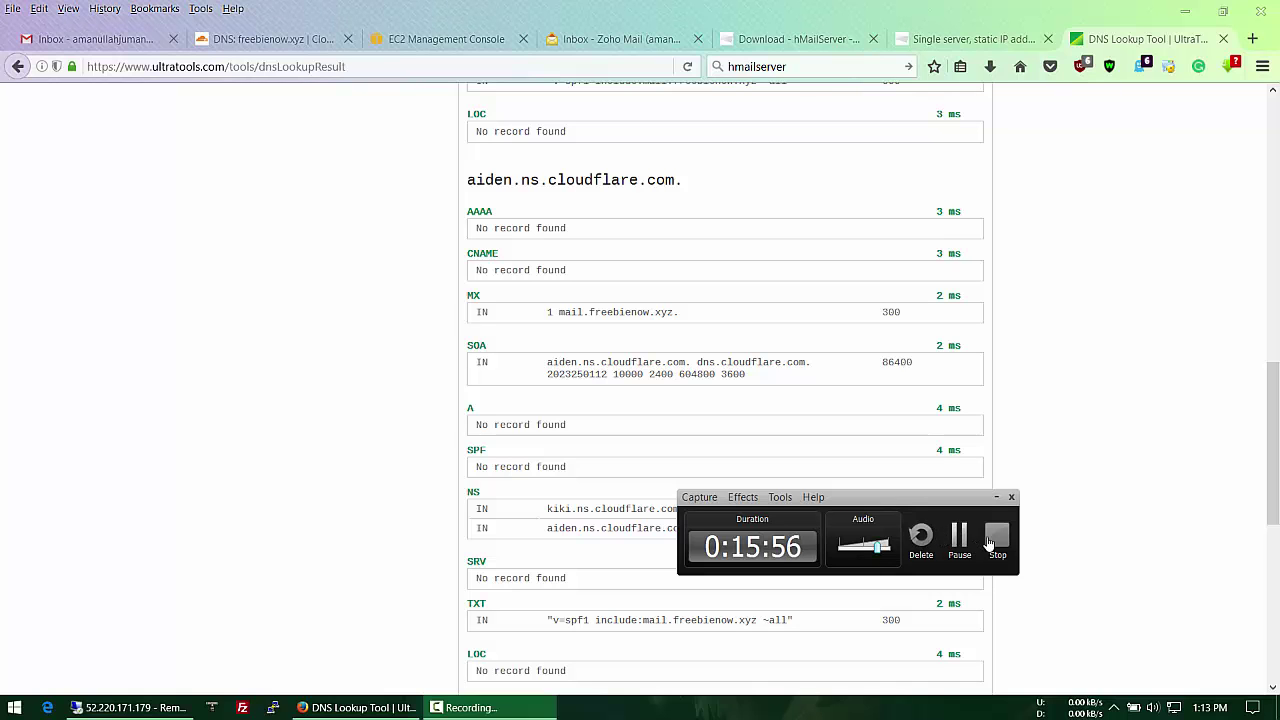
pyautogui.click(951, 545)
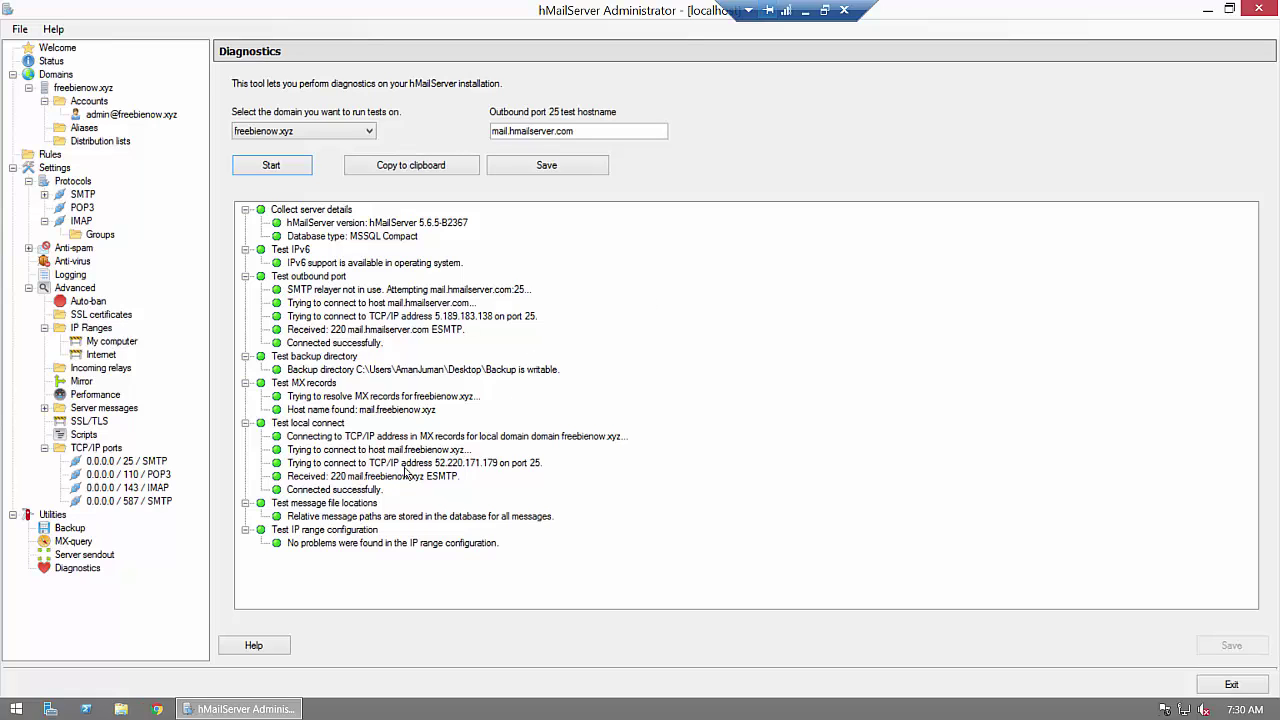
pyautogui.click(805, 10)
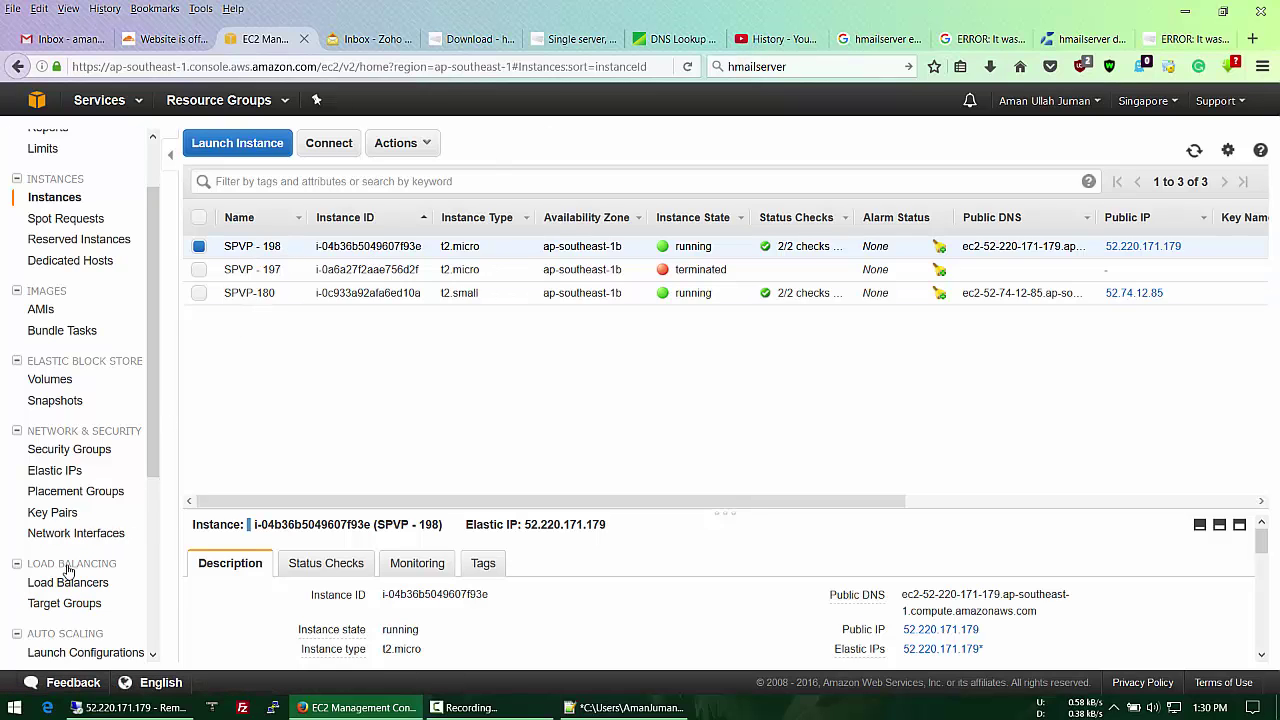
# Step: Assign the default and SMTP Config security groups to SPVP - 198, then return to the remote server
pyautogui.rightClick(375, 249)
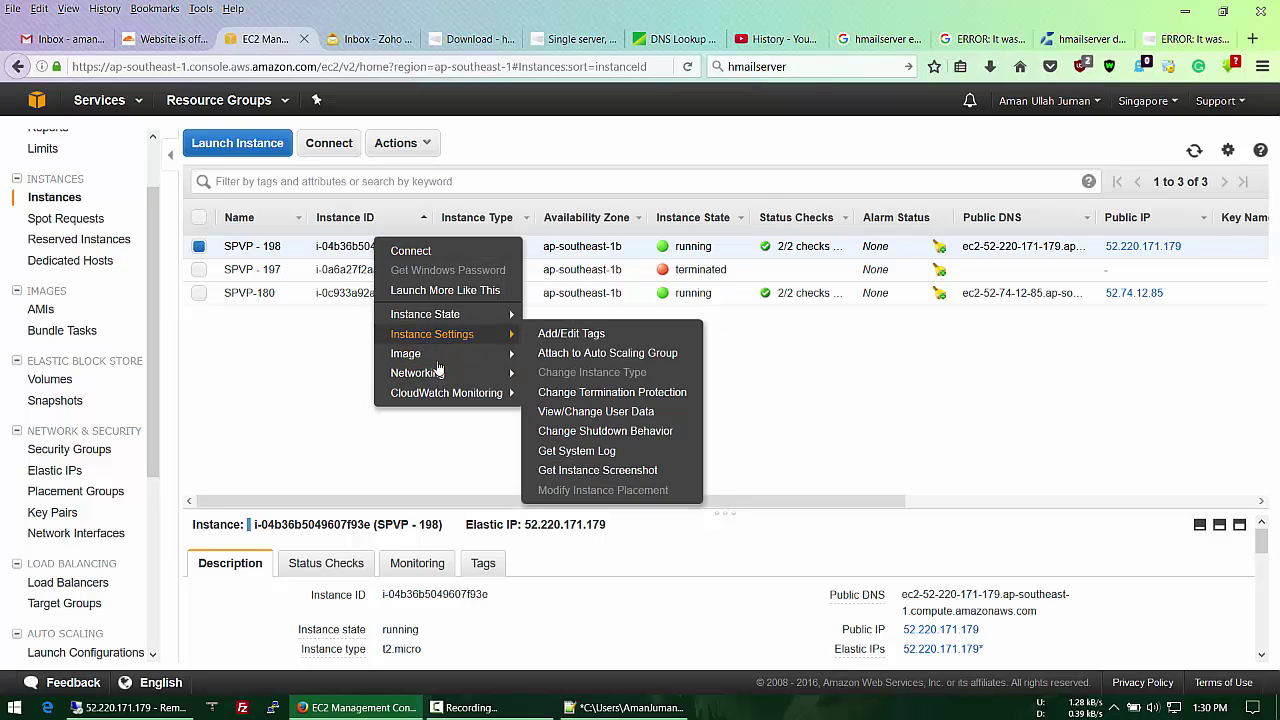
pyautogui.moveTo(440, 383)
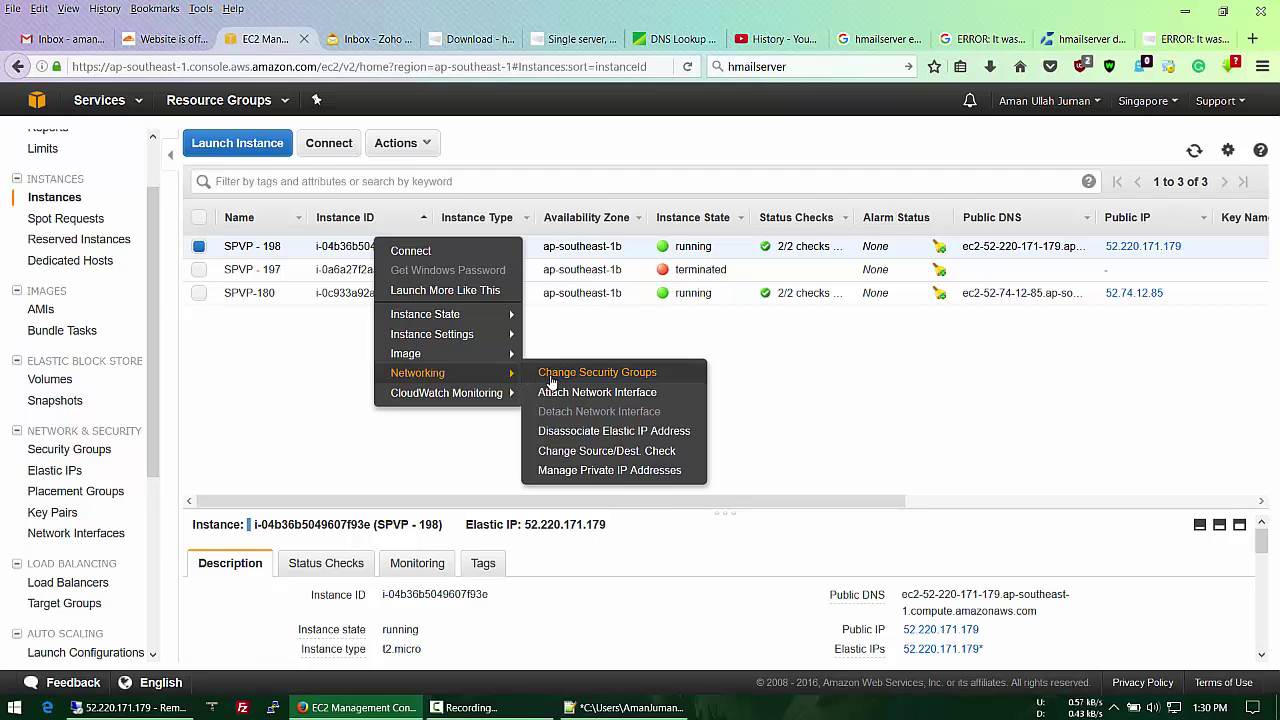
pyautogui.click(550, 382)
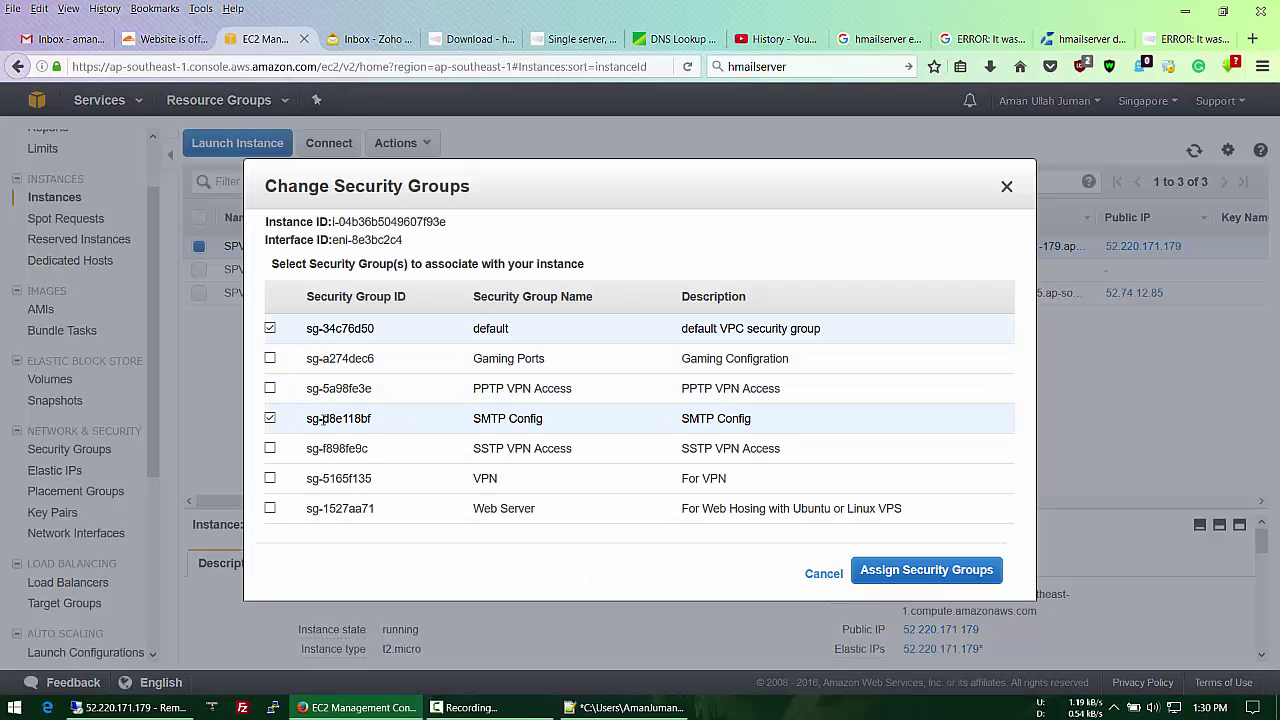
pyautogui.click(268, 423)
pyautogui.click(268, 423)
pyautogui.click(887, 567)
pyautogui.click(137, 708)
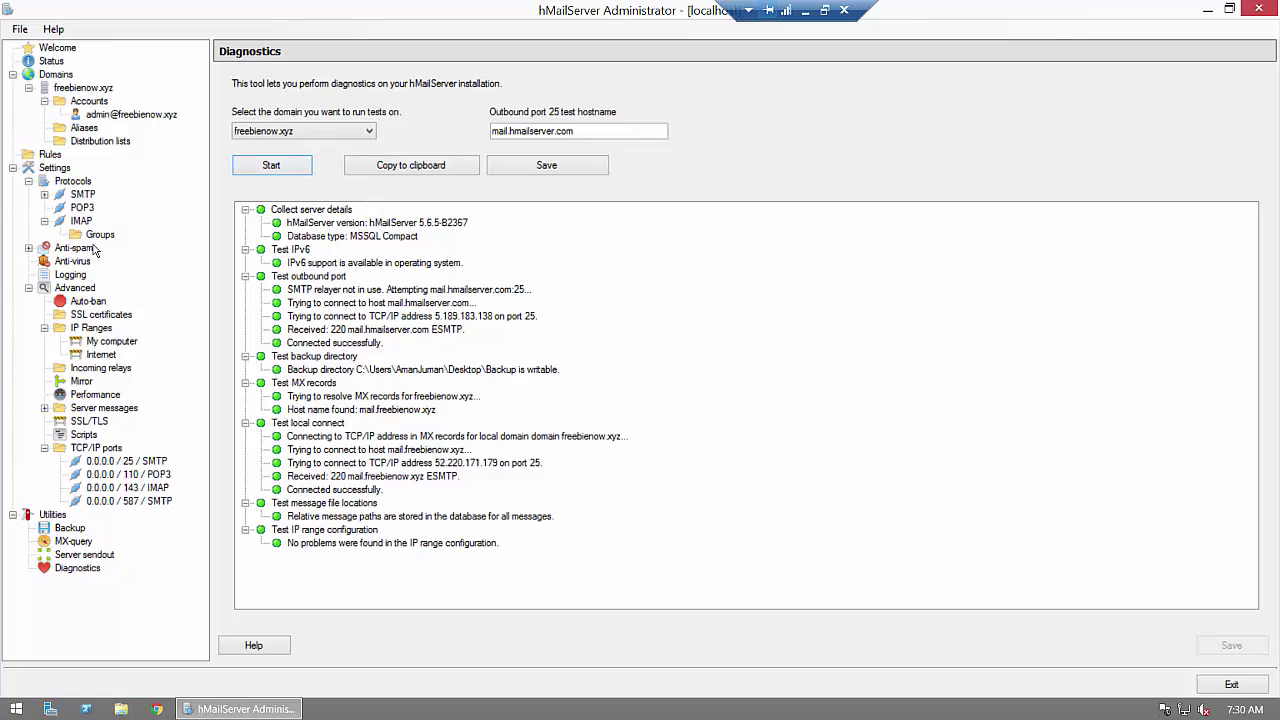
# Step: Review the freebienow.xyz domain, SMTP delivery, port 25 and MX lookup settings, then reopen the admin account
pyautogui.click(95, 116)
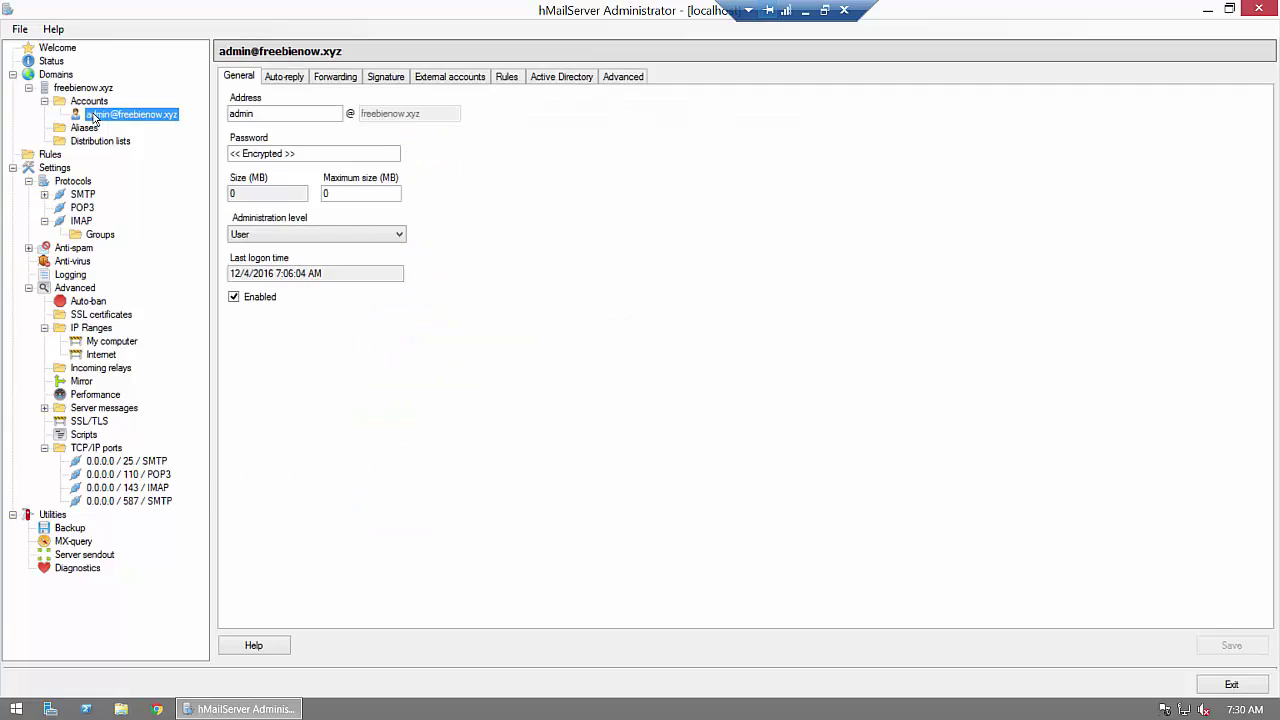
pyautogui.click(88, 89)
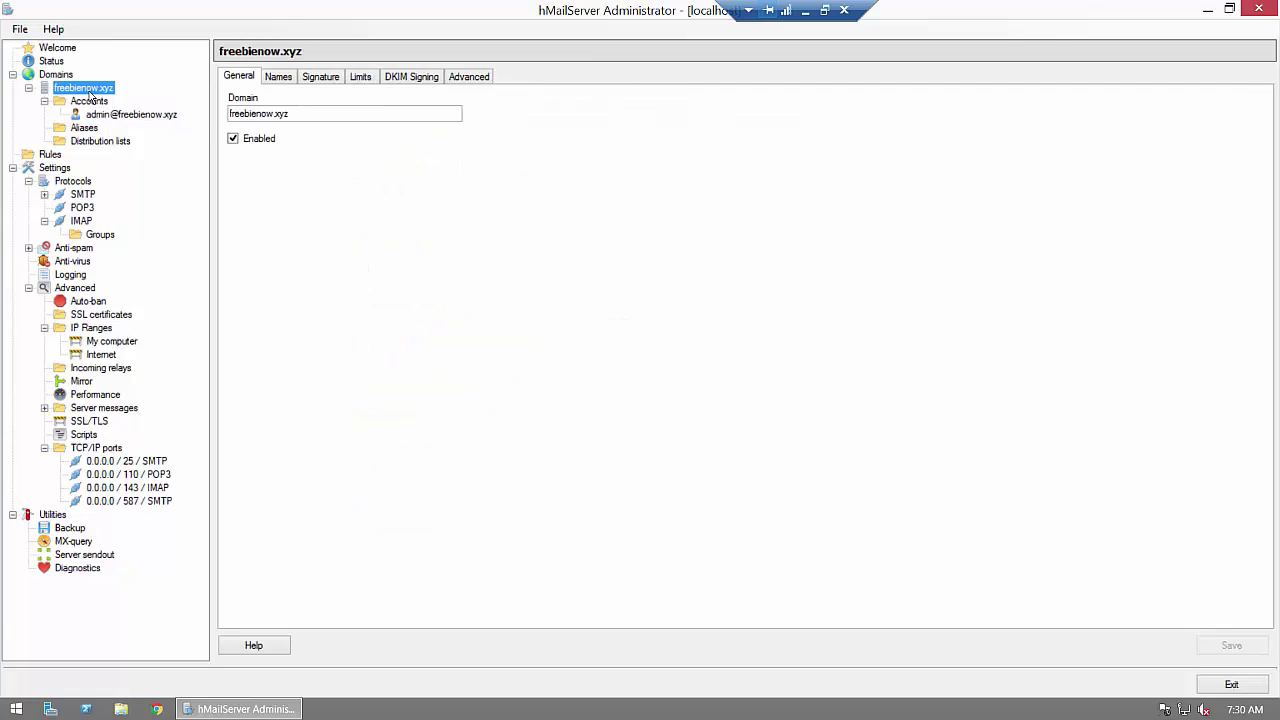
pyautogui.click(84, 196)
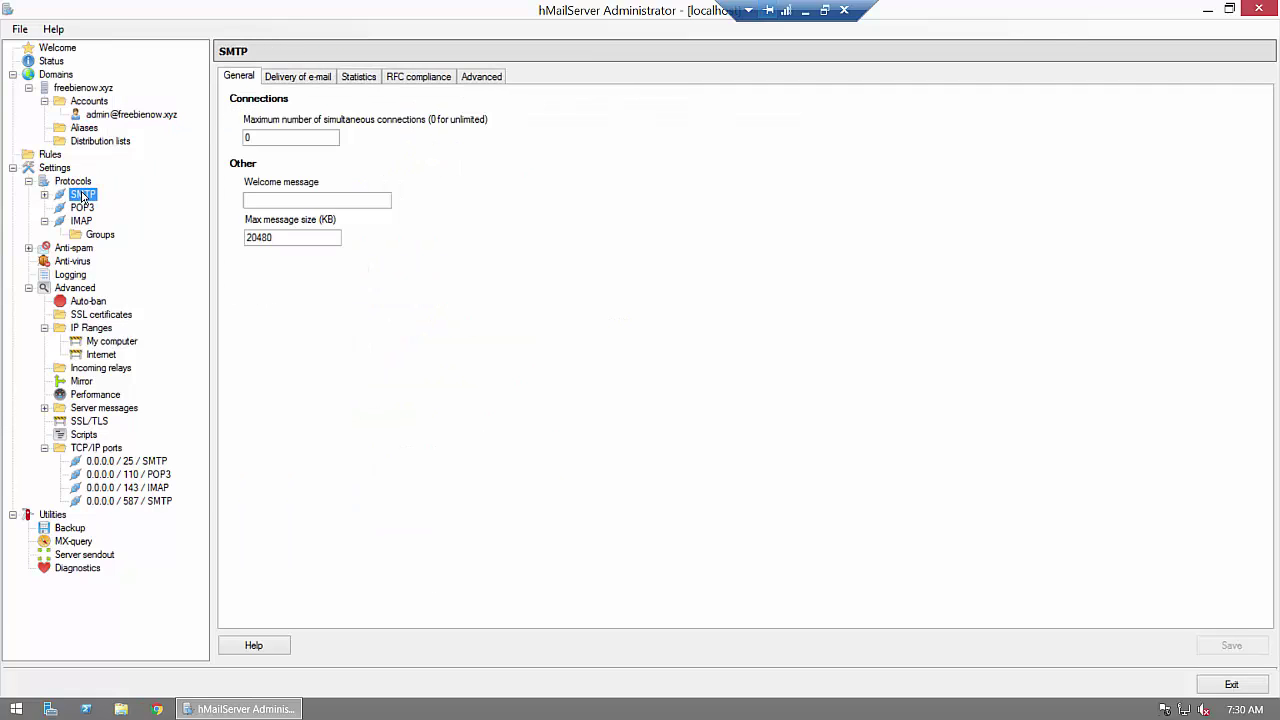
pyautogui.click(288, 80)
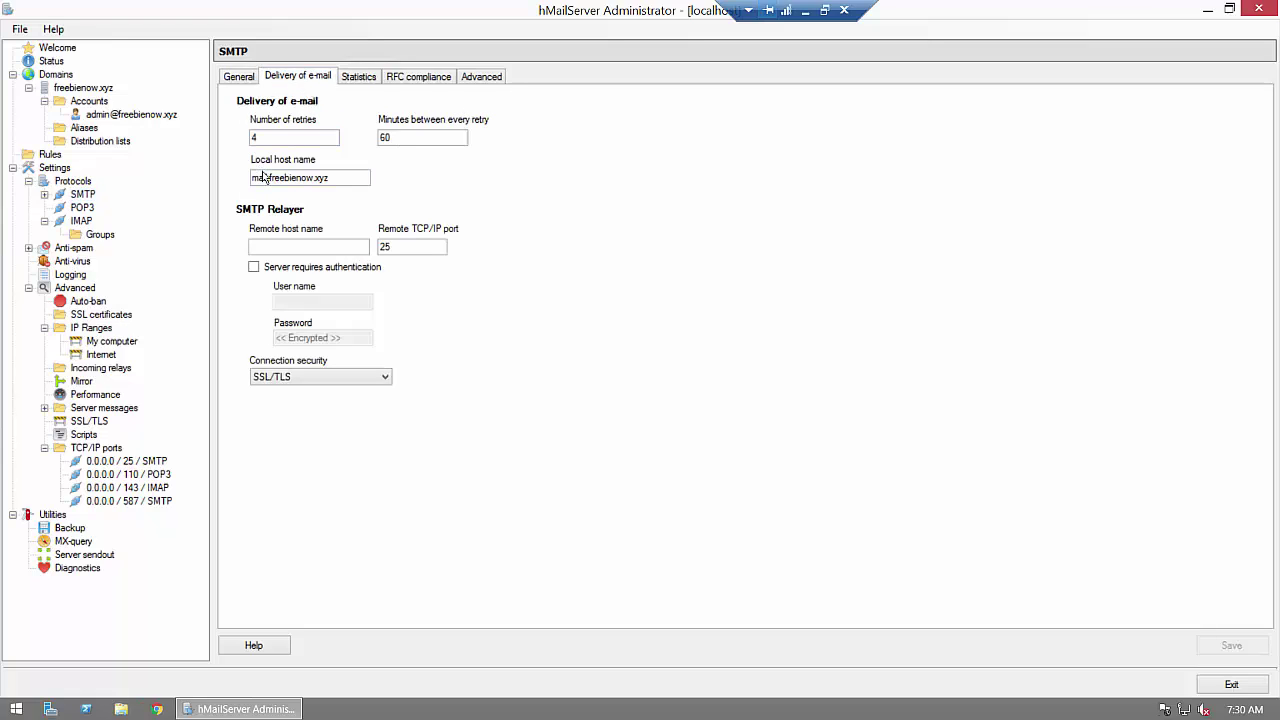
pyautogui.click(264, 178)
pyautogui.click(122, 464)
pyautogui.click(74, 541)
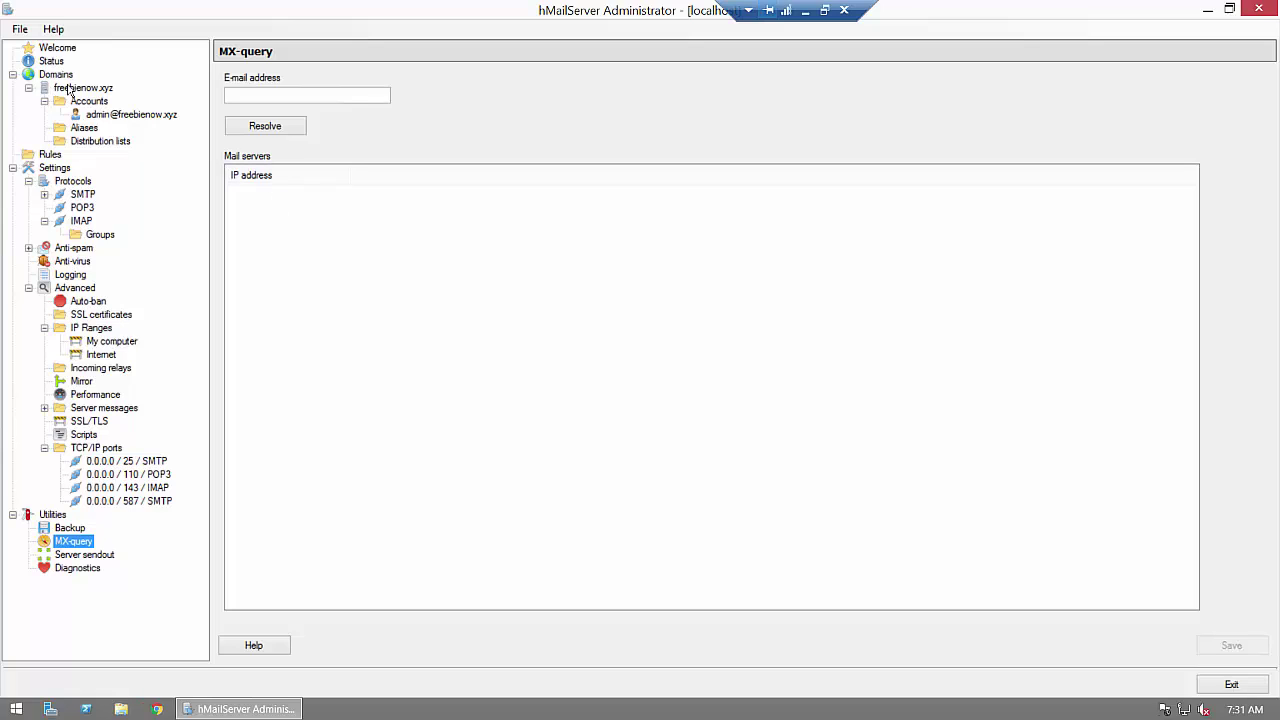
pyautogui.click(96, 115)
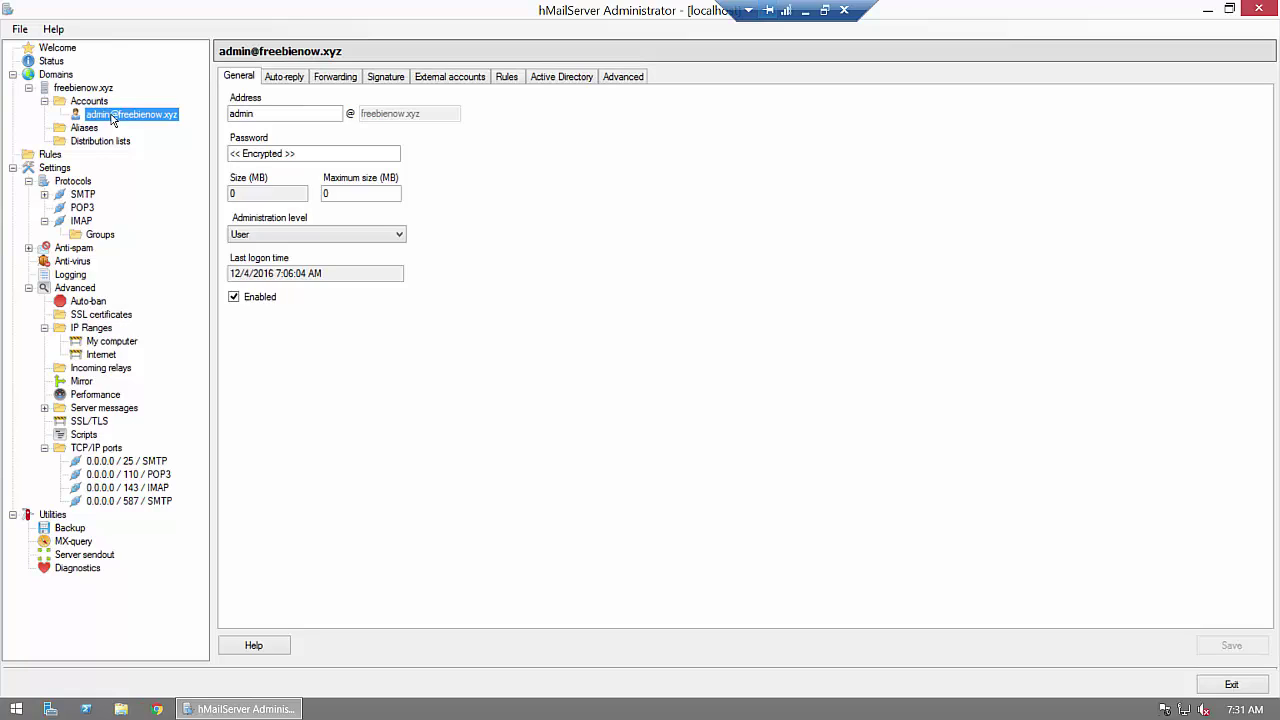
# Step: Turn on Windows SmartScreen with 'Get administrator approval' for unrecognized apps
pyautogui.click(1166, 711)
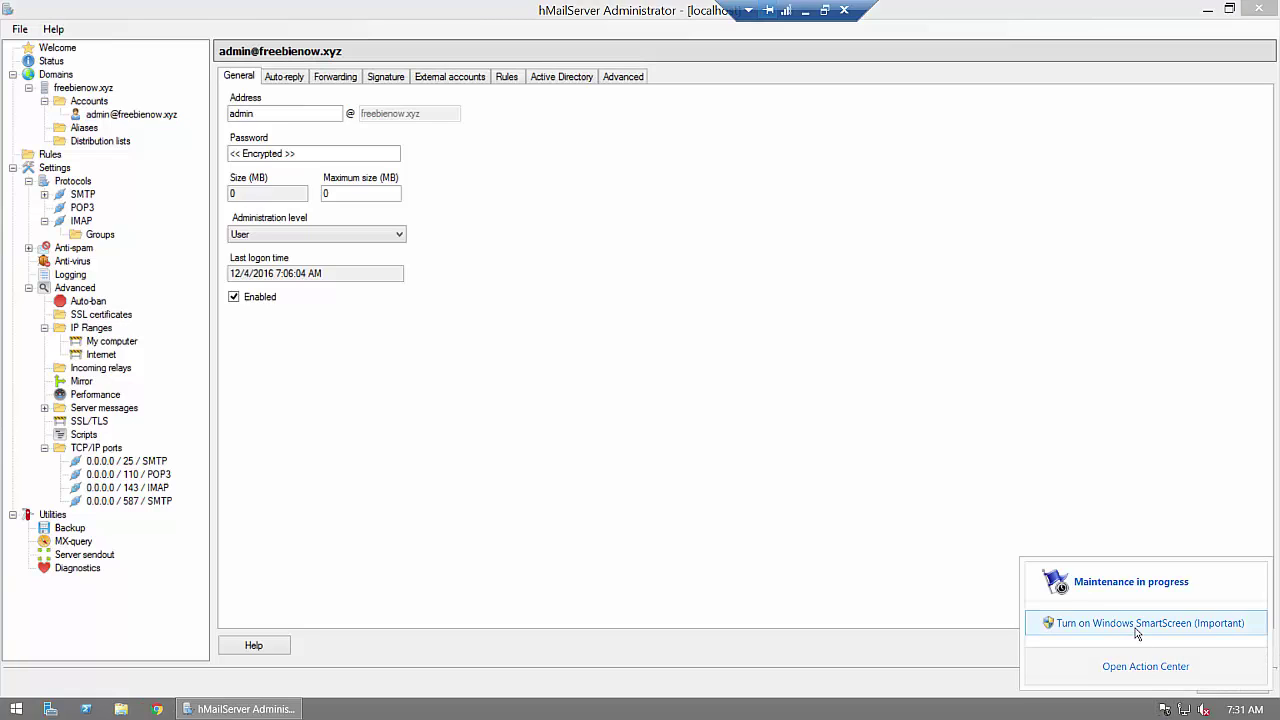
pyautogui.click(1137, 628)
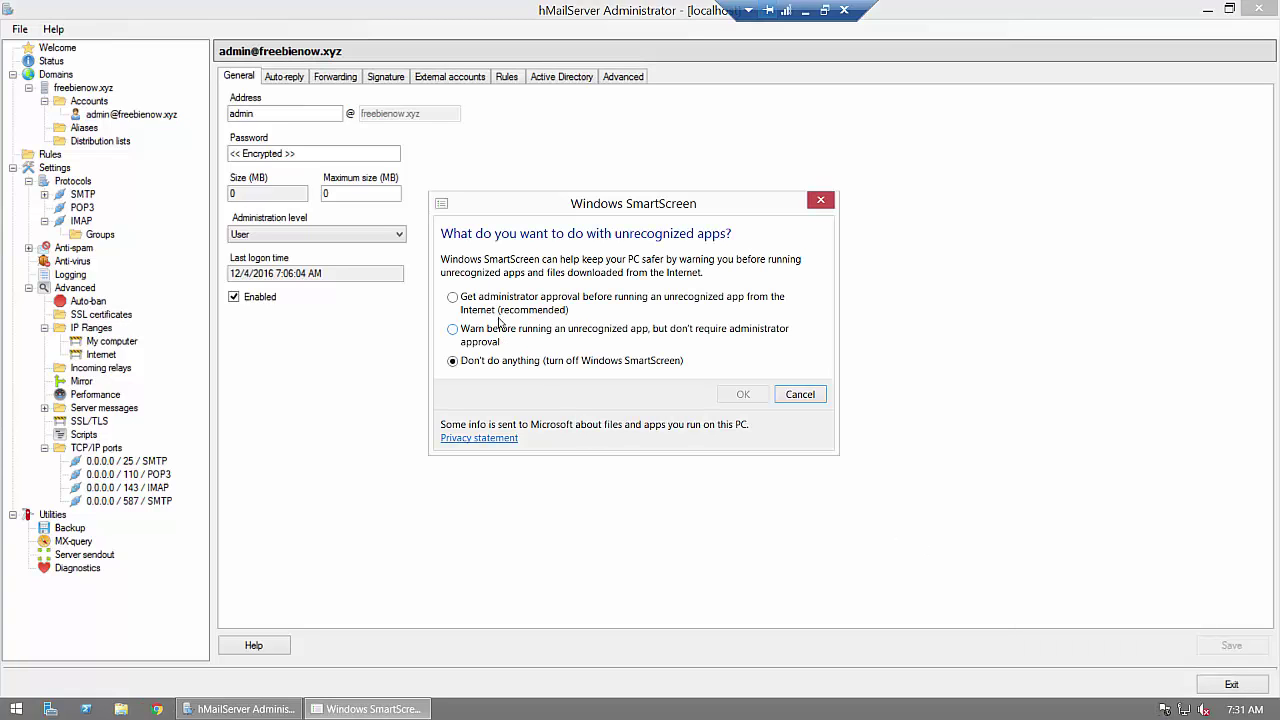
pyautogui.click(658, 310)
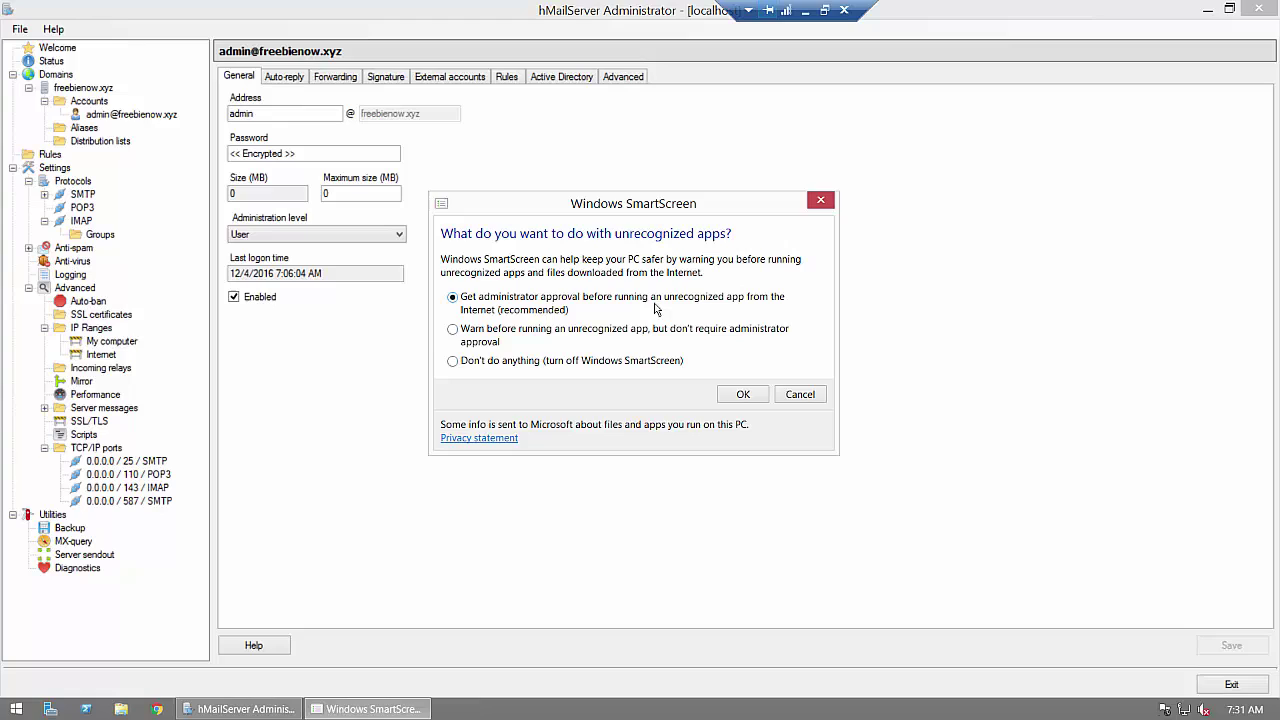
pyautogui.click(746, 394)
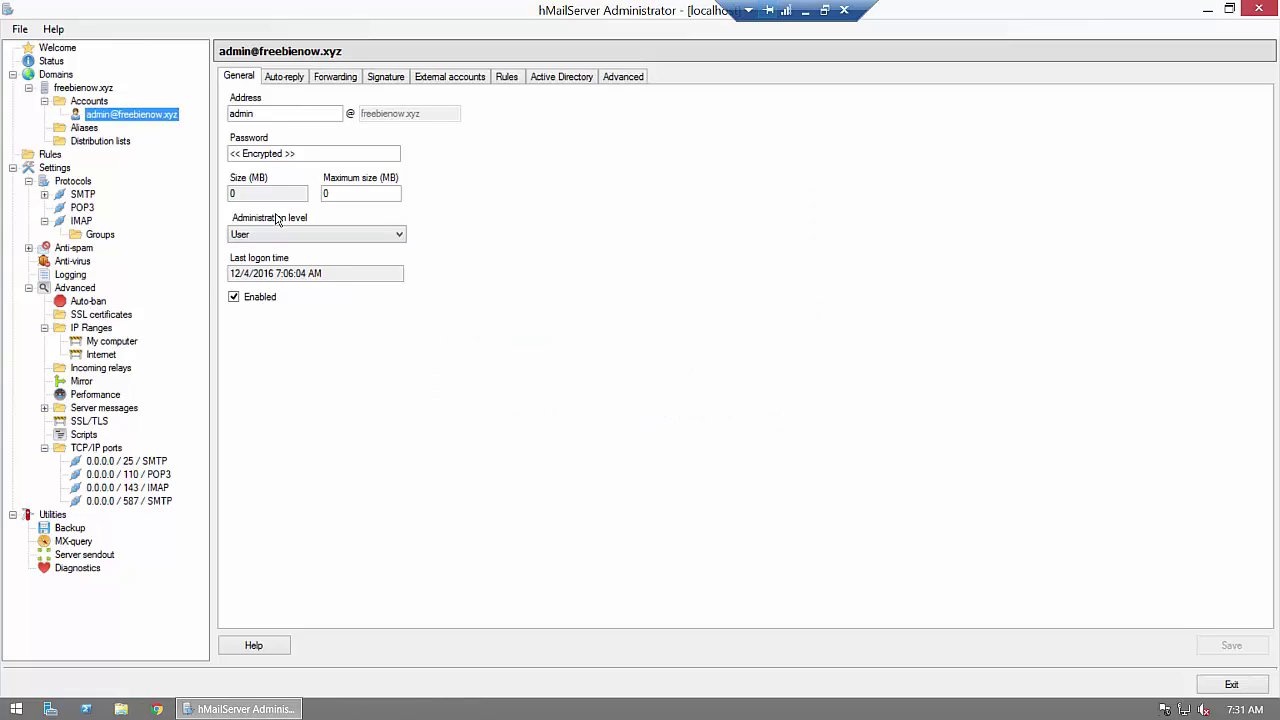
# Step: Enable forwarding of the admin account's mail to the external gmail.com address and save
pyautogui.click(336, 84)
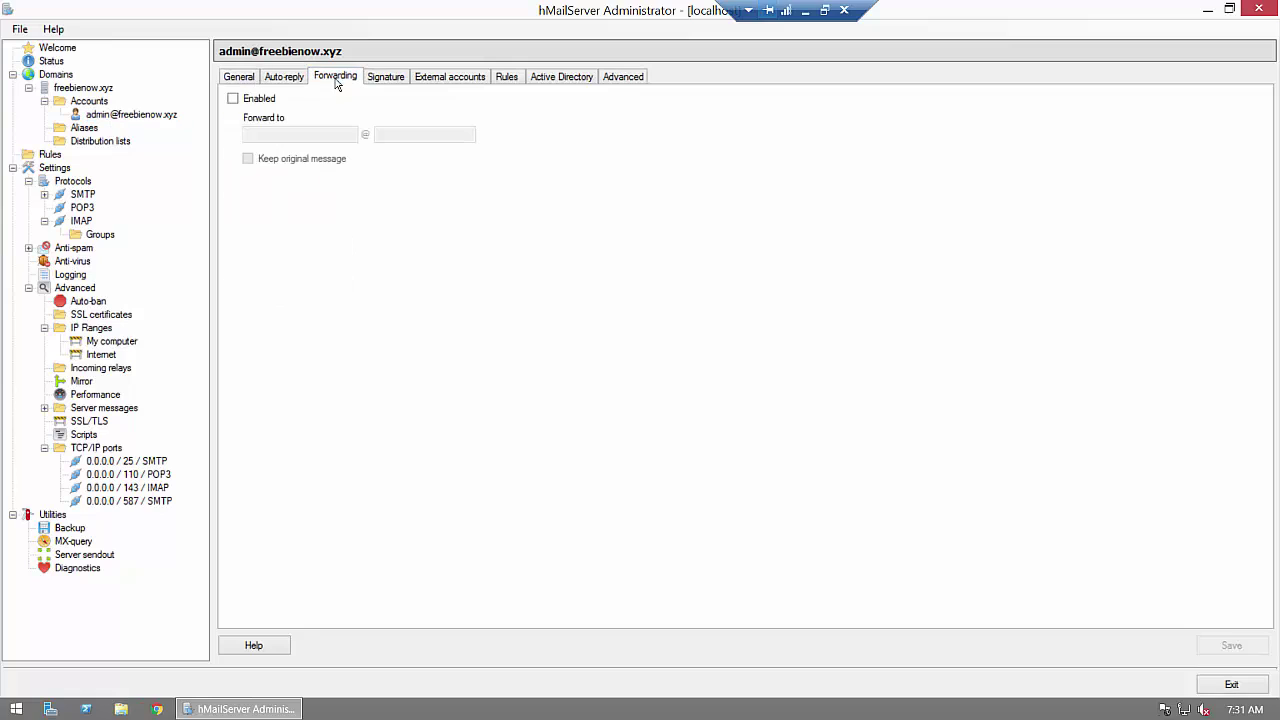
pyautogui.click(245, 101)
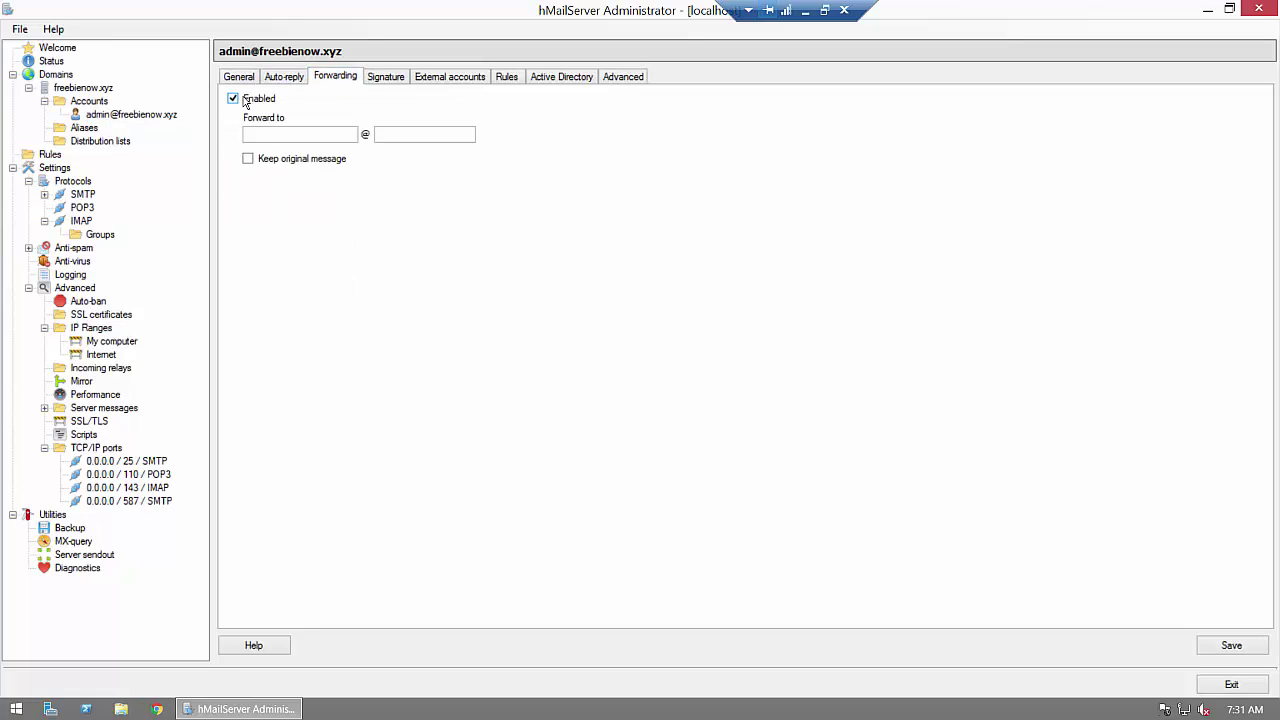
pyautogui.click(288, 132)
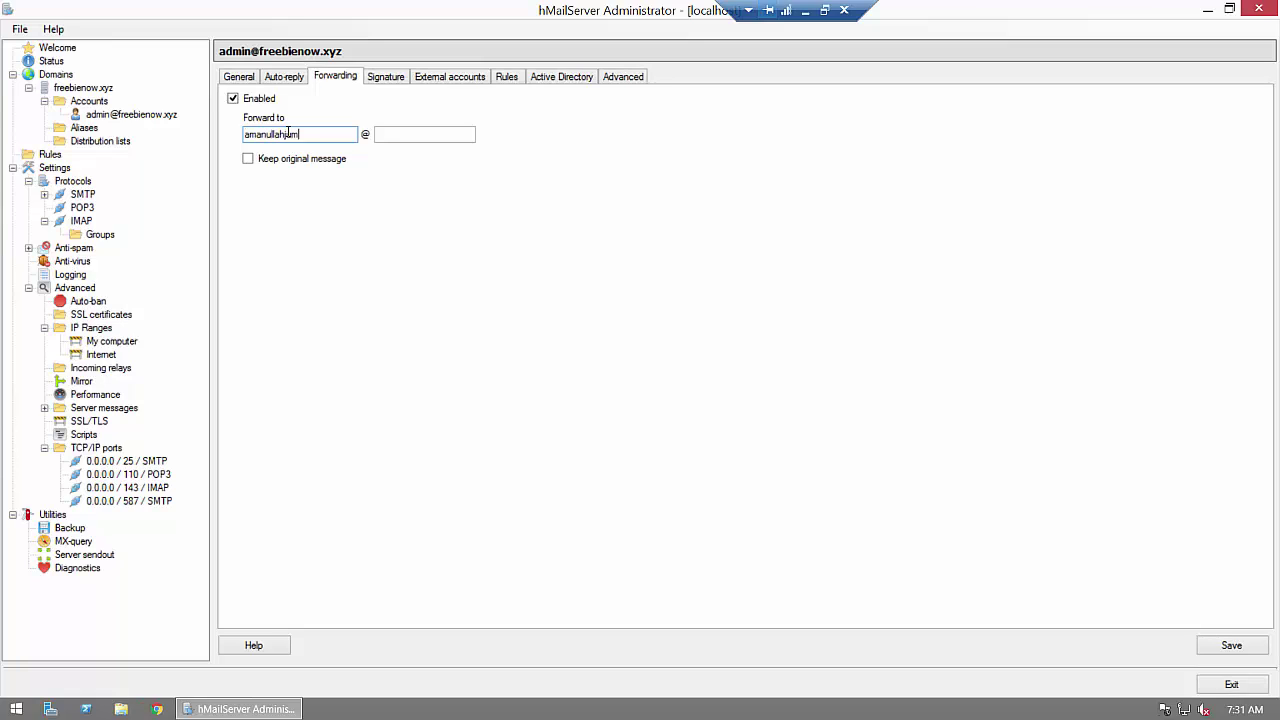
pyautogui.press('Tab')
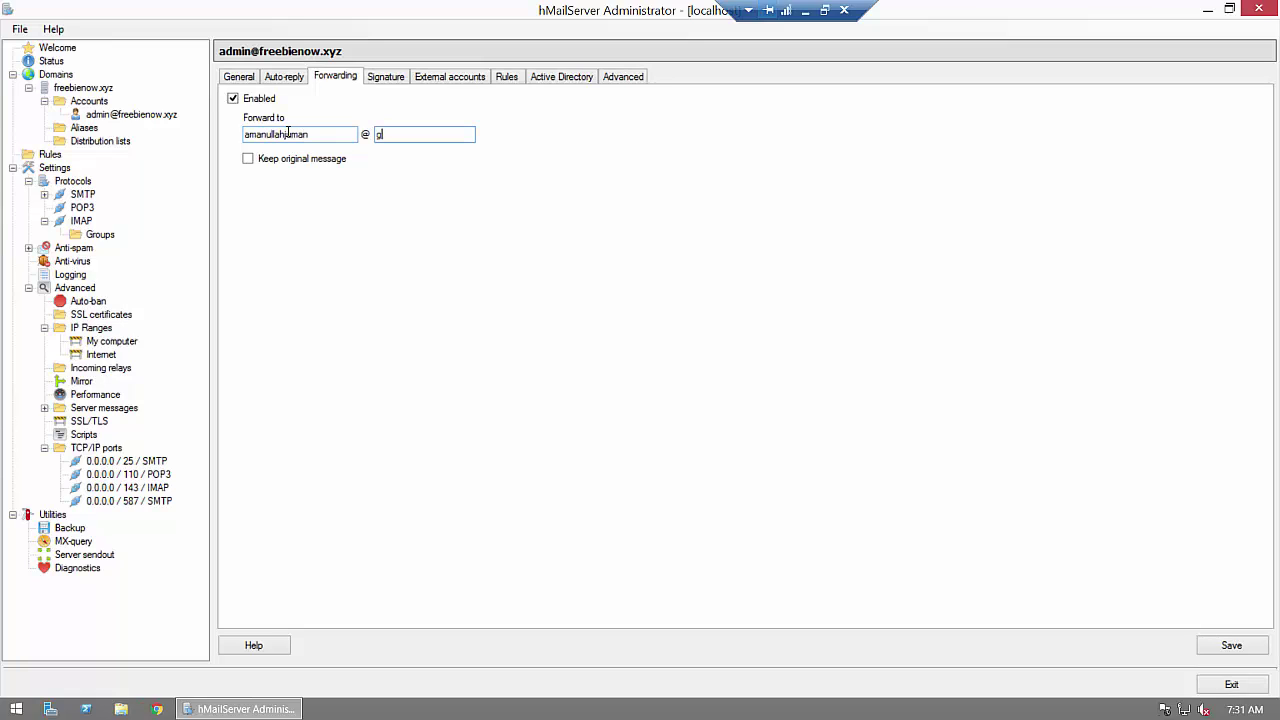
pyautogui.write('gmail.com')
pyautogui.click(1223, 645)
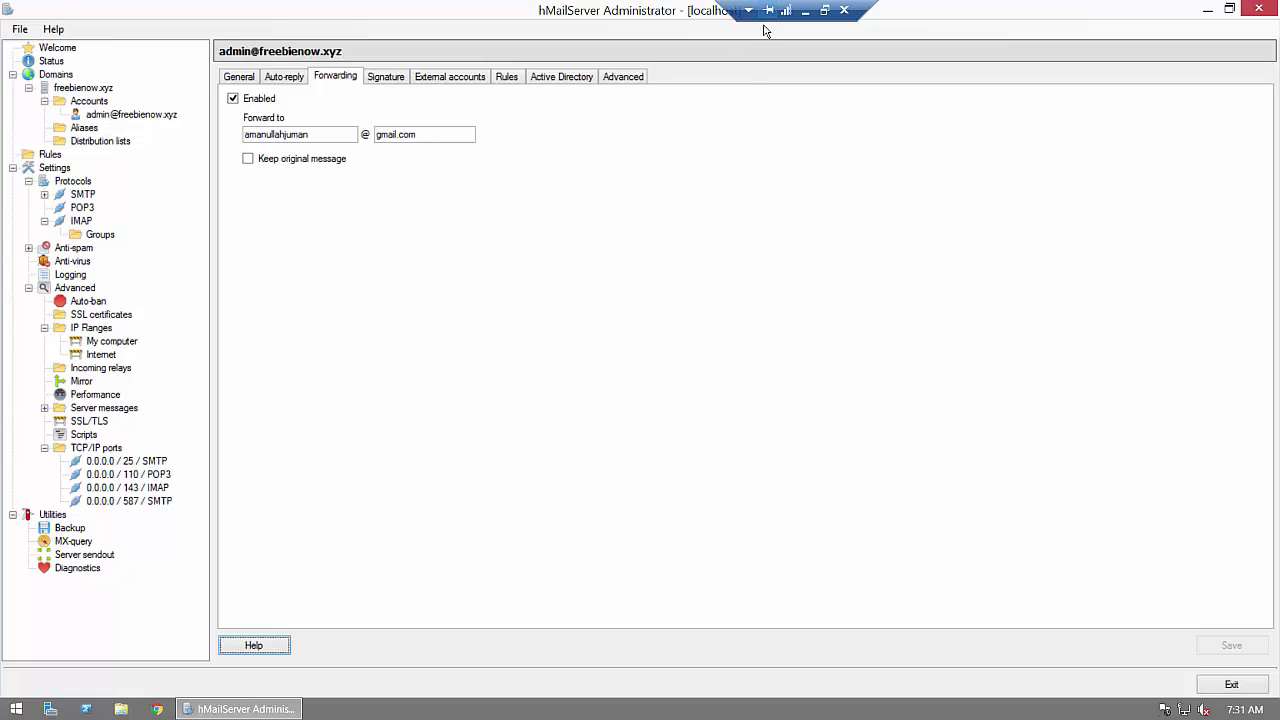
# Step: From Zoho Mail, send 'Test Mail' with body 'Hello, Test Mail Its me' to the freebienow.xyz admin address
pyautogui.click(806, 12)
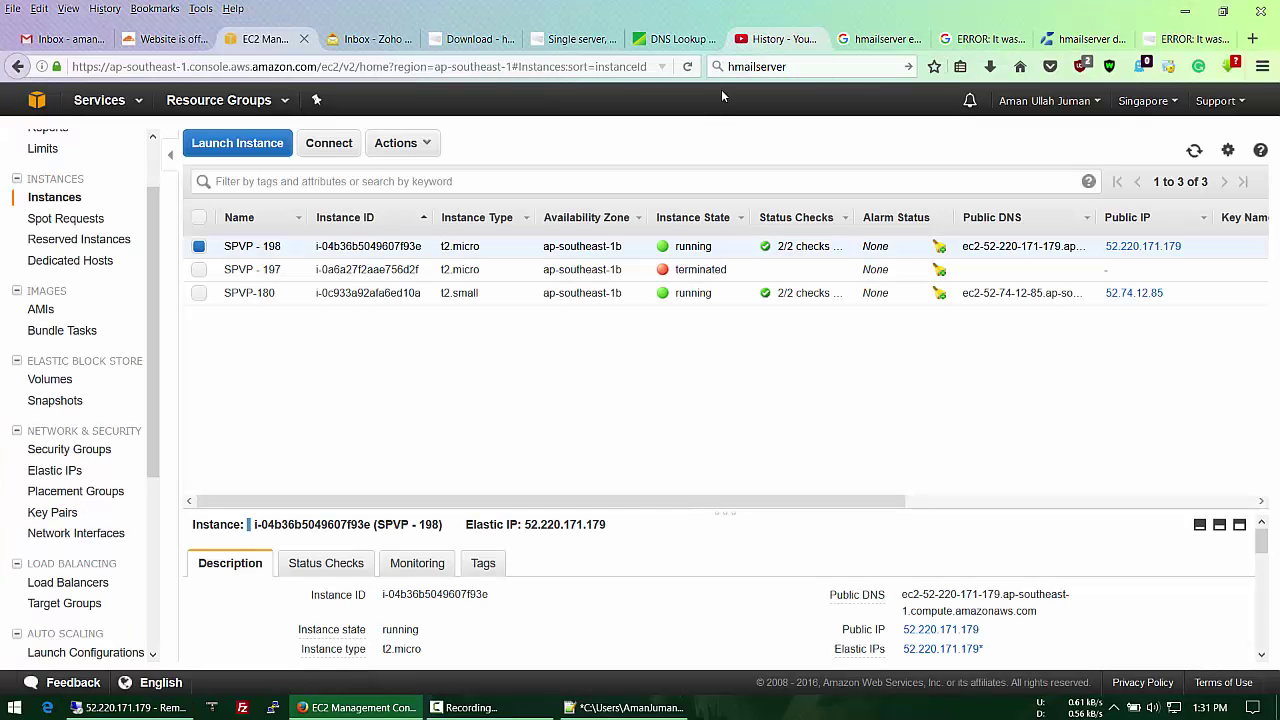
pyautogui.click(357, 44)
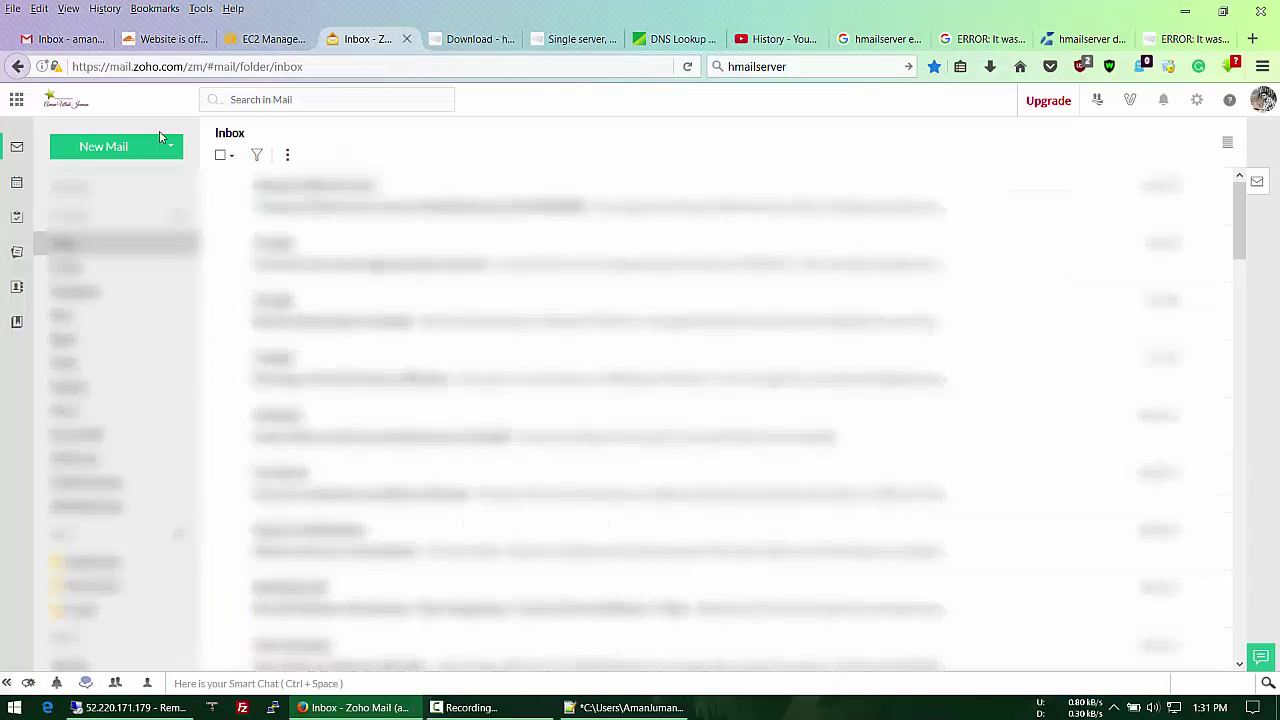
pyautogui.click(97, 148)
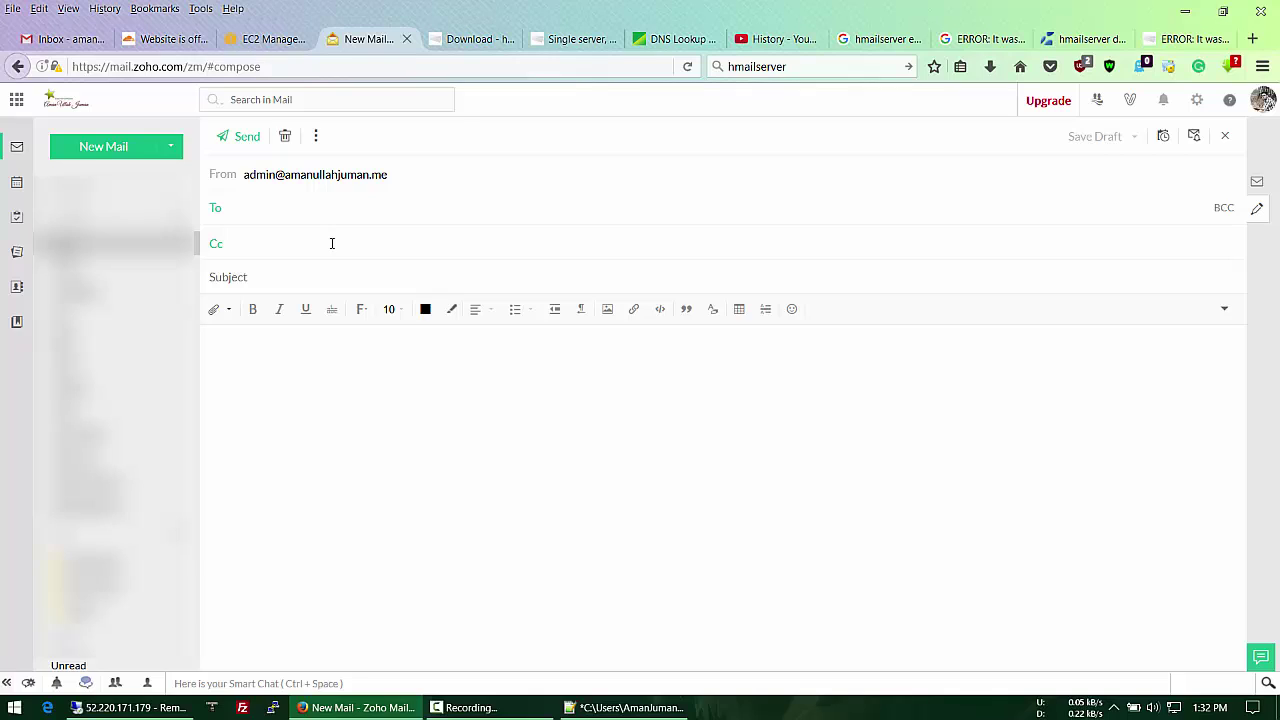
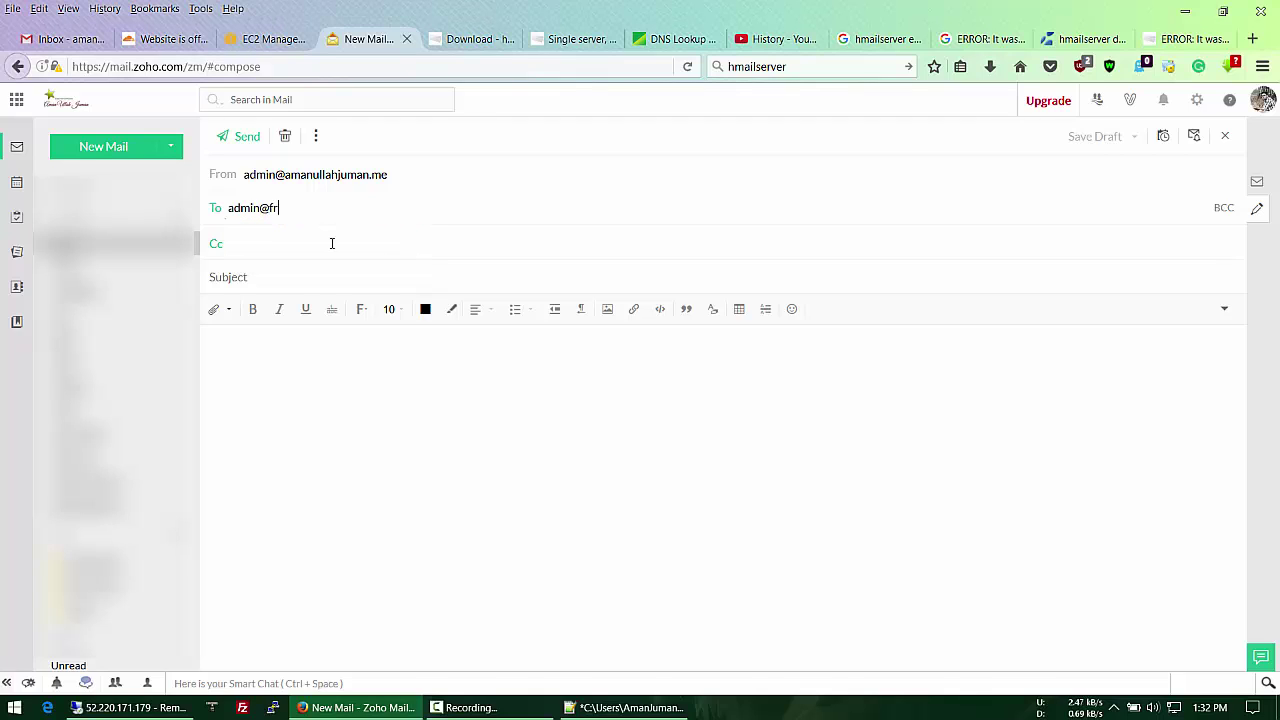
pyautogui.press('Tab')
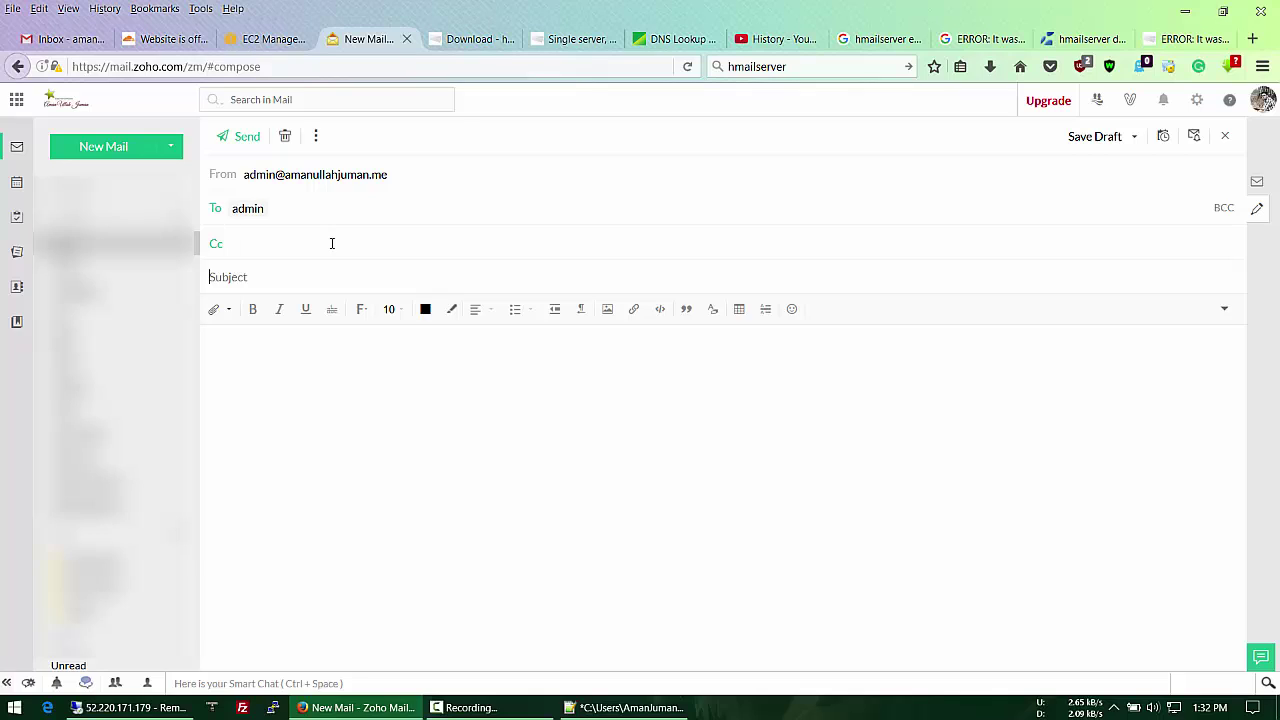
pyautogui.write('Test Mail')
pyautogui.press('Tab')
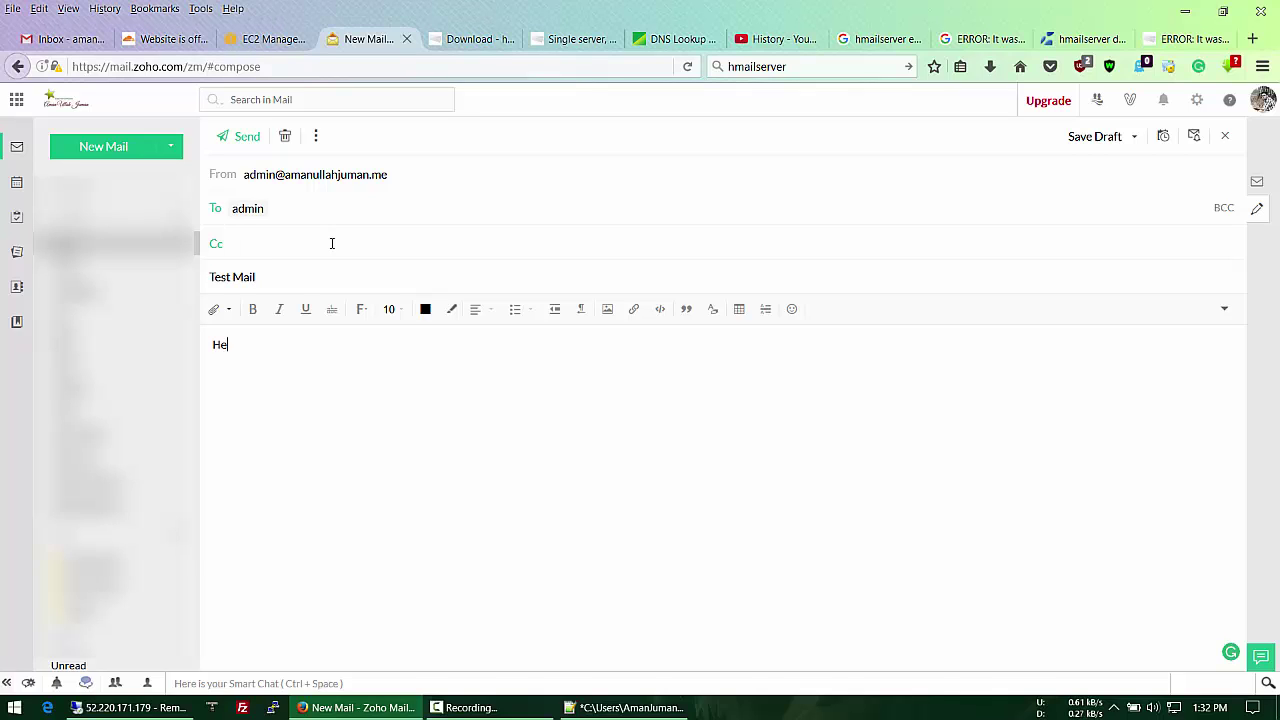
pyautogui.write('Hello, ')
pyautogui.write('Test Ma')
pyautogui.write('il ')
pyautogui.write('Its me.')
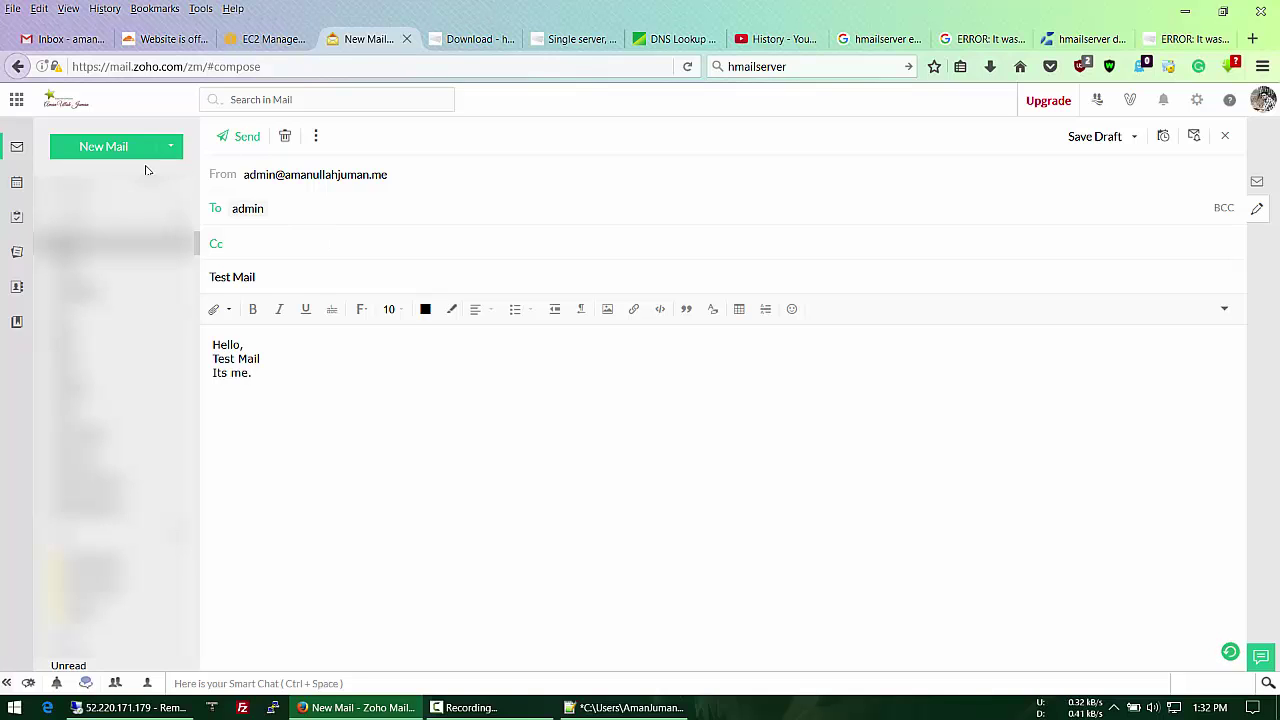
pyautogui.click(230, 137)
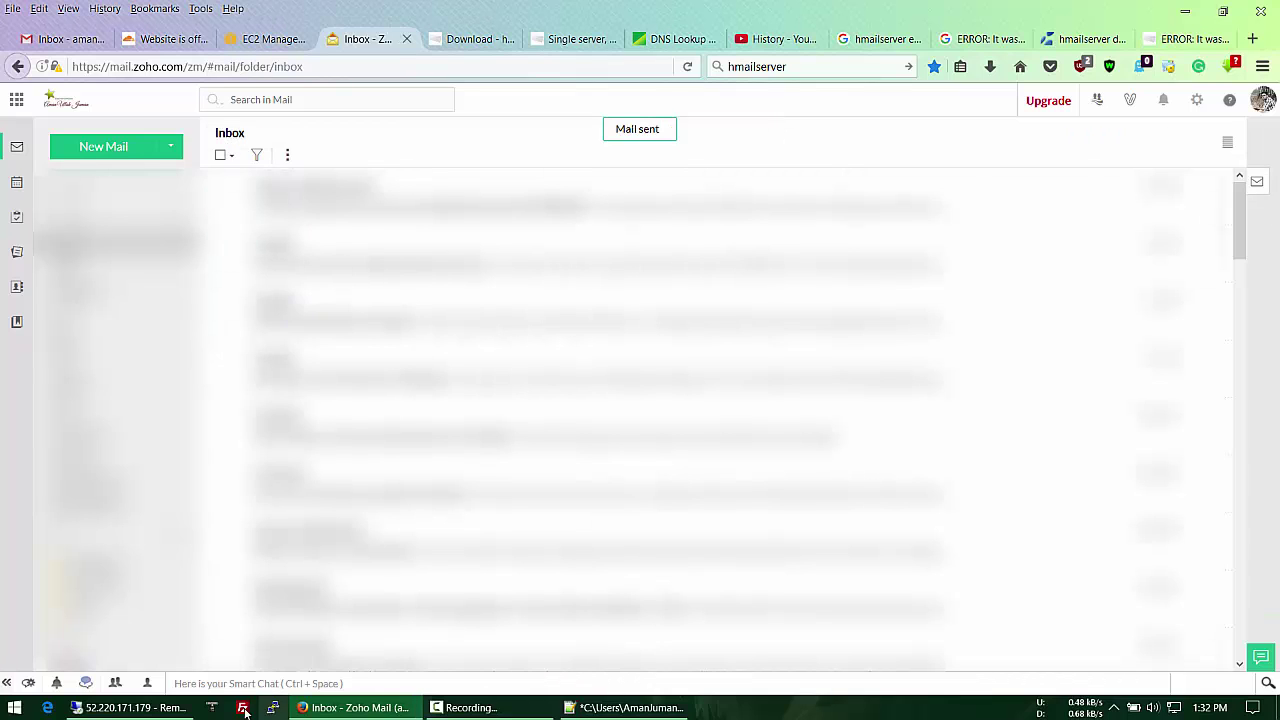
# Step: Turn on Keep original message in the admin account's forwarding settings and save
pyautogui.click(168, 708)
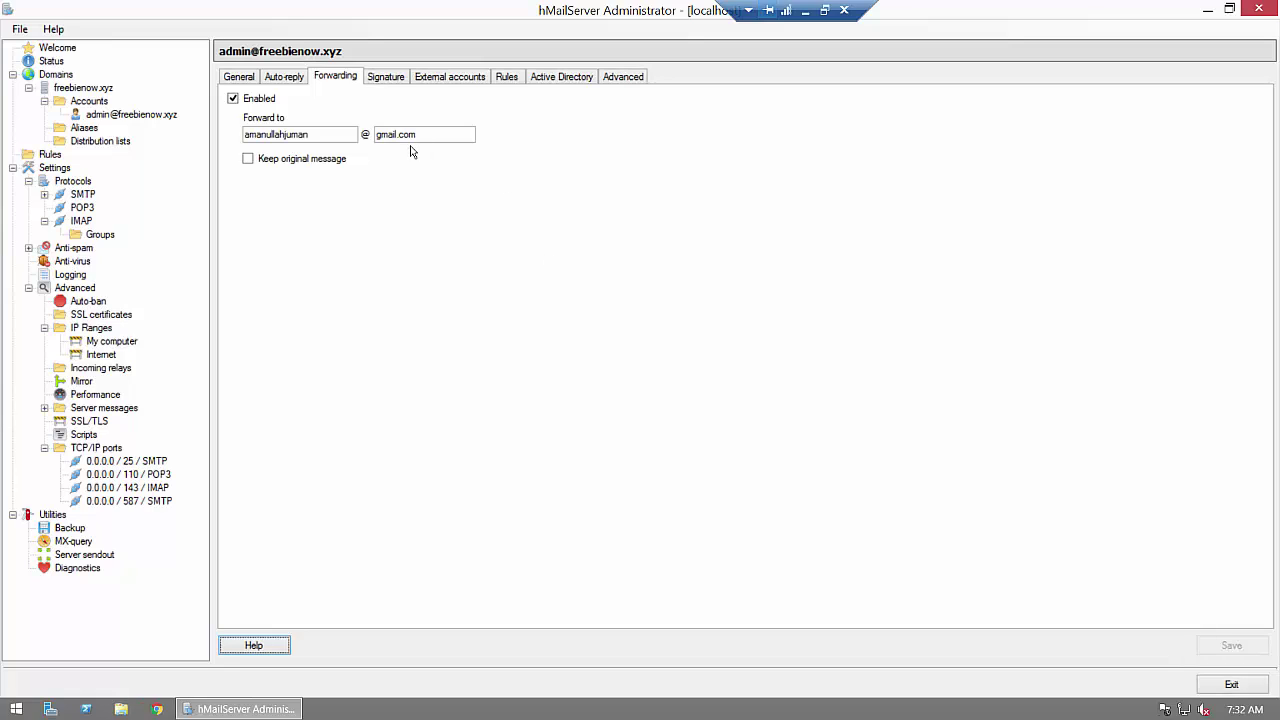
pyautogui.click(247, 160)
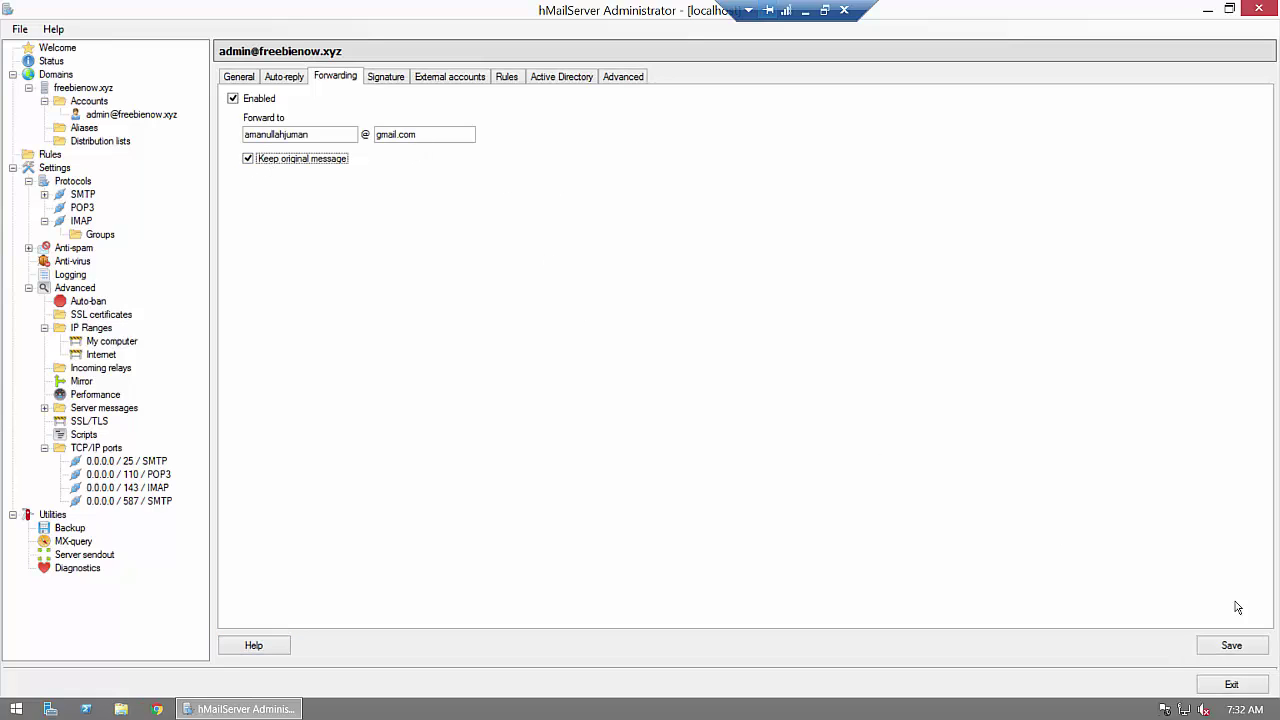
pyautogui.click(1230, 646)
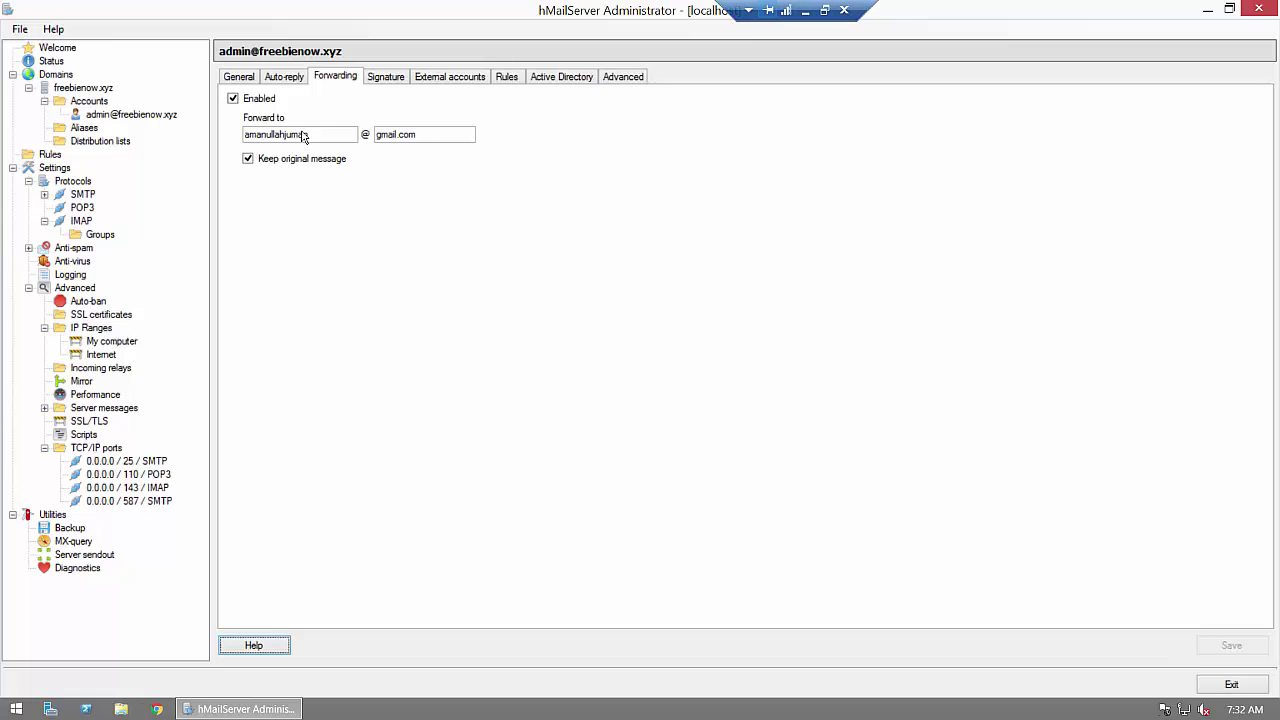
# Step: Refresh the Gmail inbox several times to look for the forwarded test mail, then return to the server
pyautogui.click(806, 12)
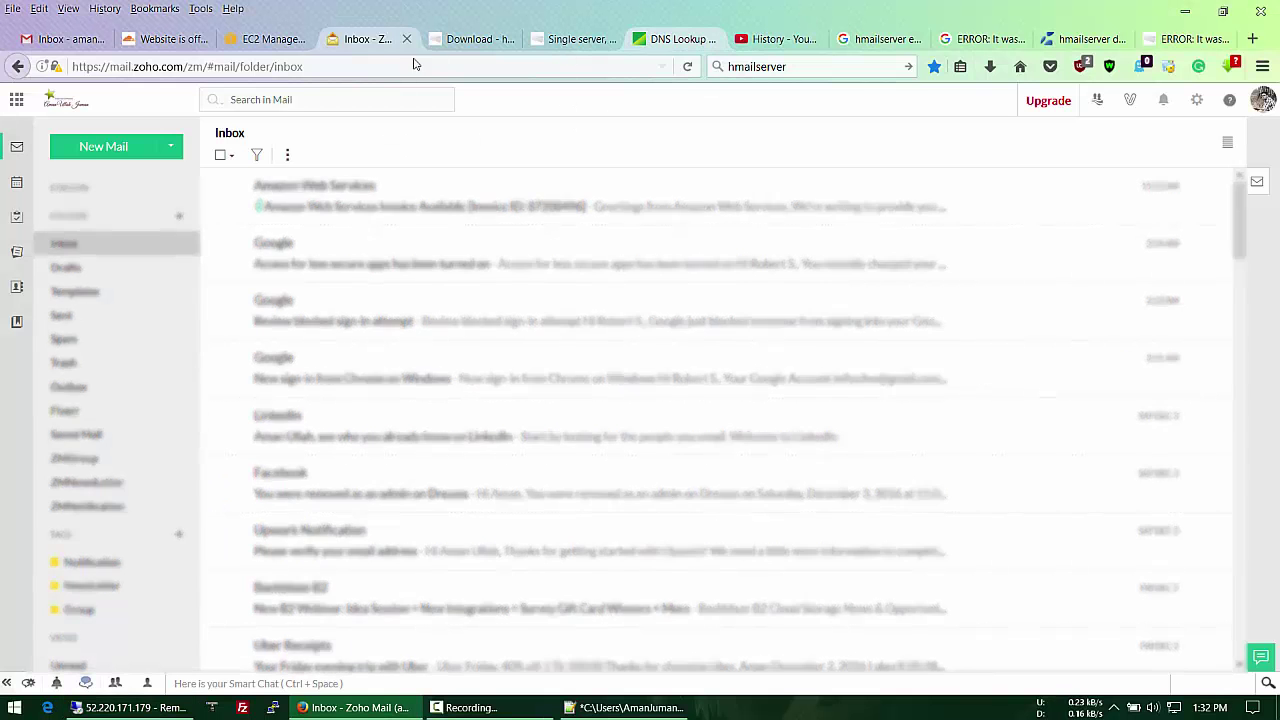
pyautogui.hotkey('ctrl', '1')
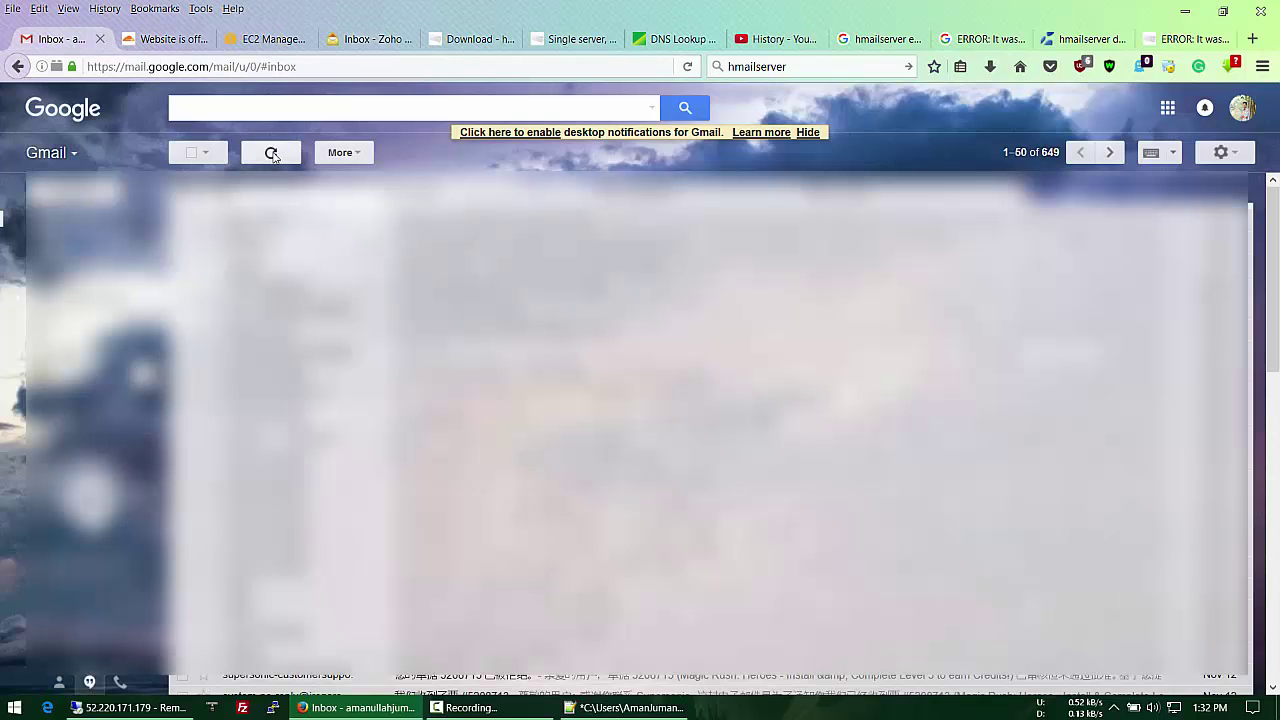
pyautogui.click(271, 153)
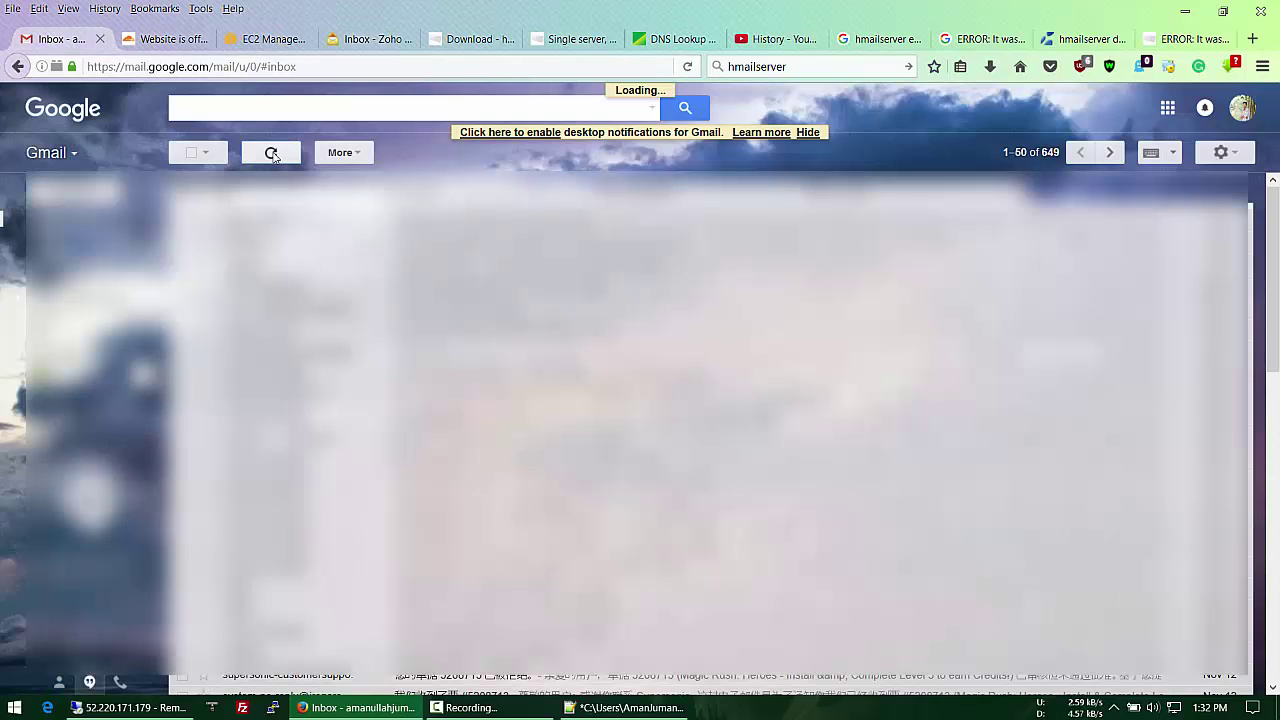
pyautogui.click(271, 153)
pyautogui.click(271, 153)
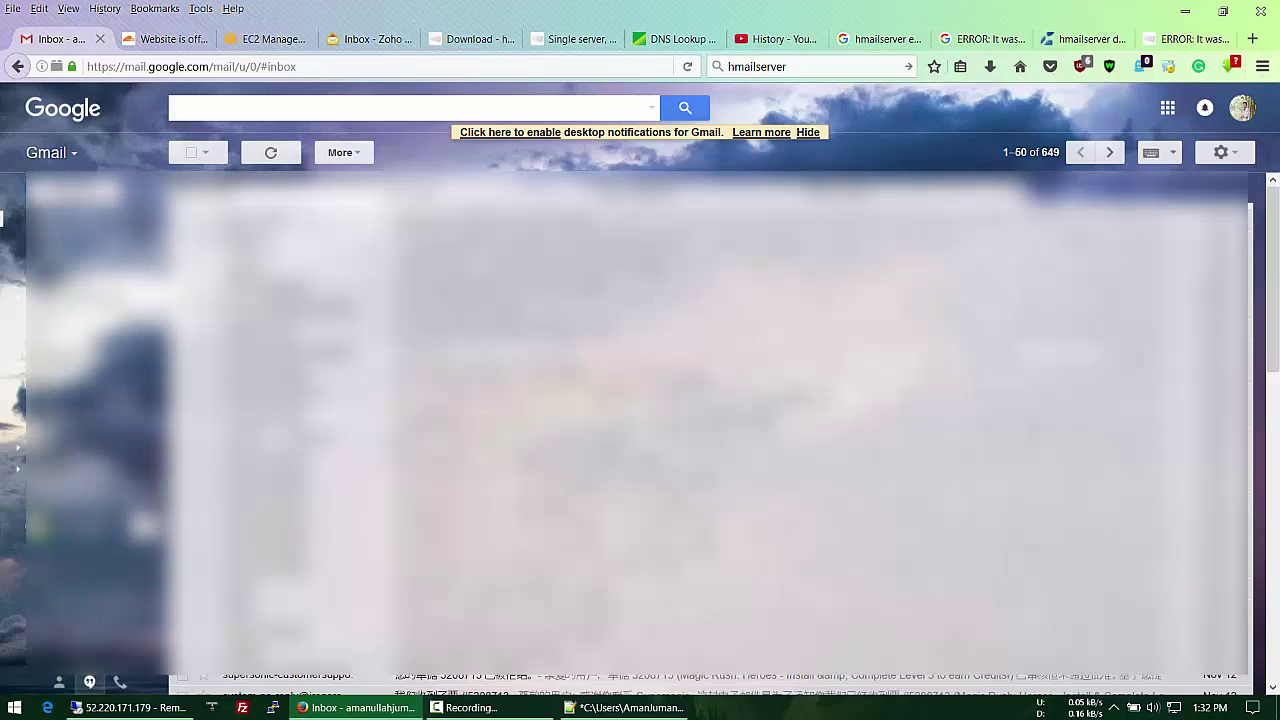
pyautogui.click(278, 190)
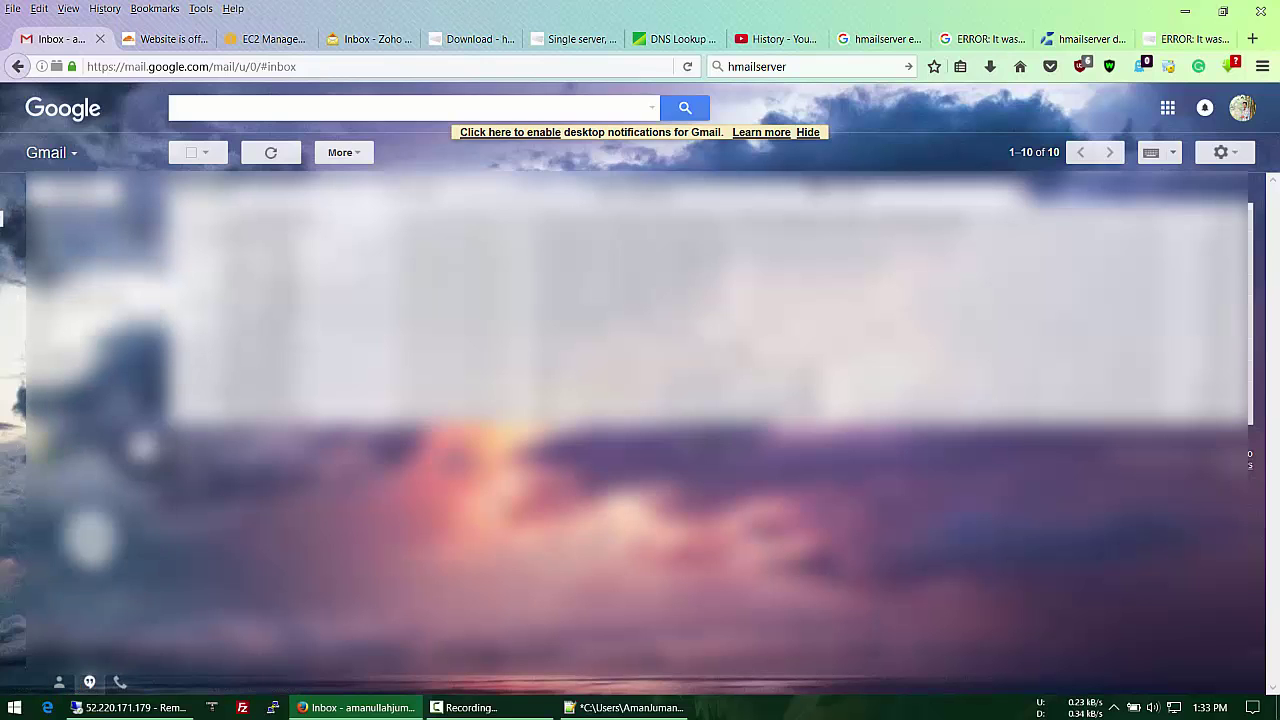
pyautogui.click(128, 707)
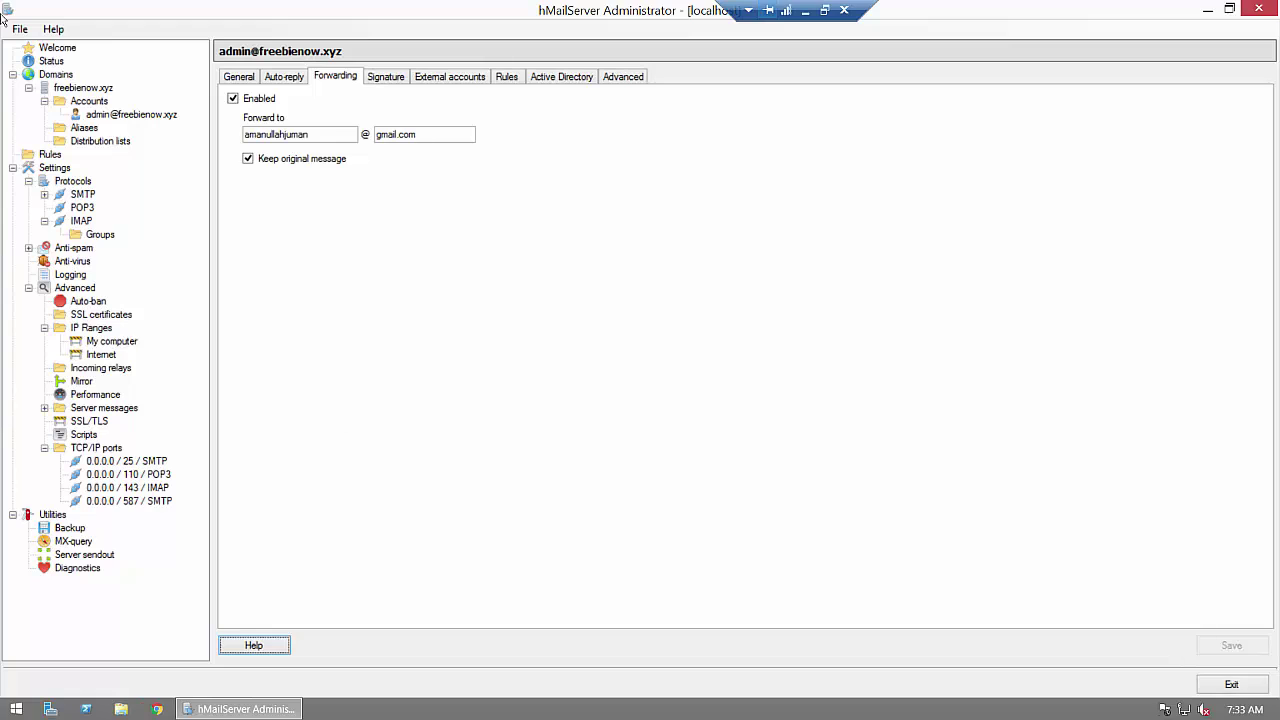
# Step: Enter the catch-all address on the freebienow.xyz domain's Advanced settings
pyautogui.click(86, 88)
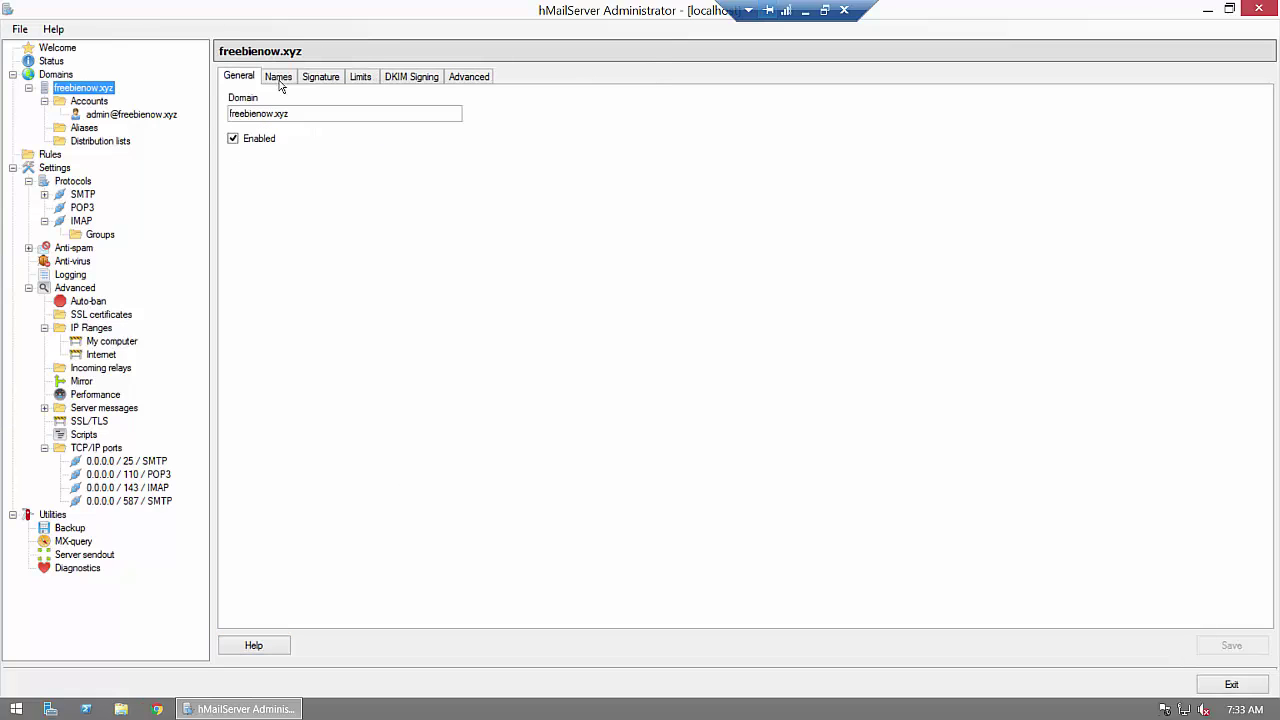
pyautogui.click(455, 78)
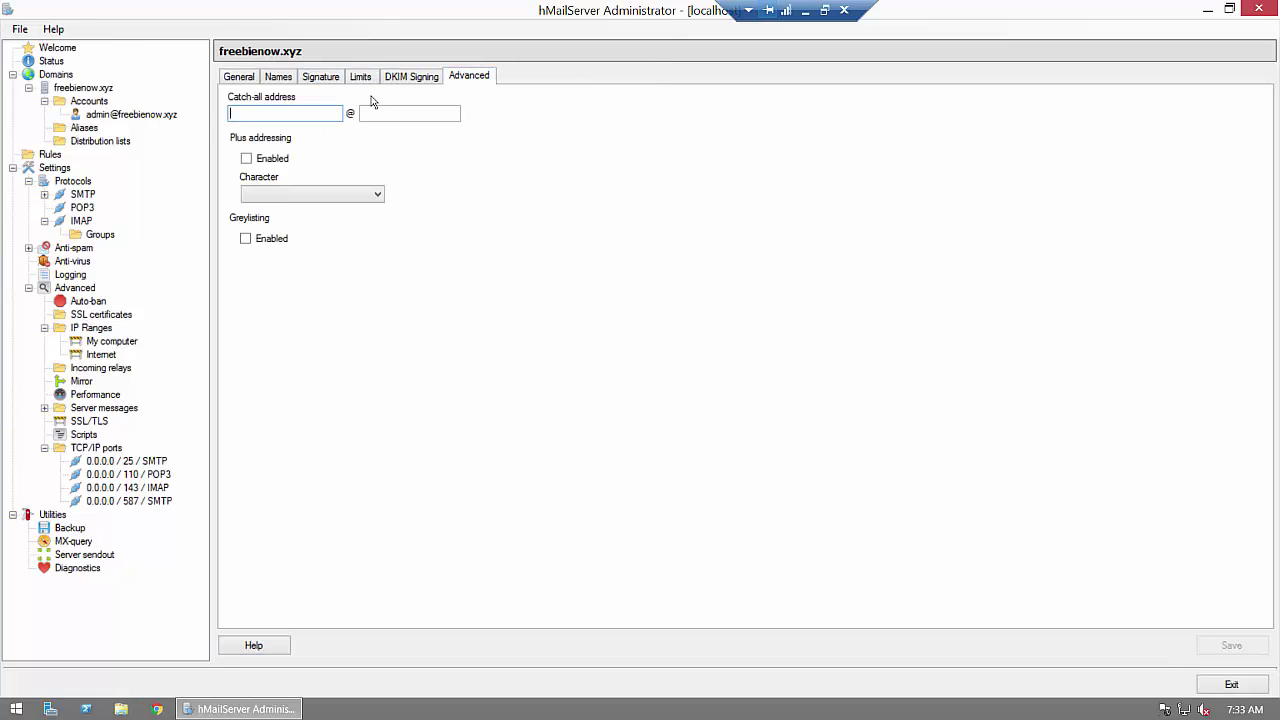
pyautogui.click(263, 118)
pyautogui.press('Tab')
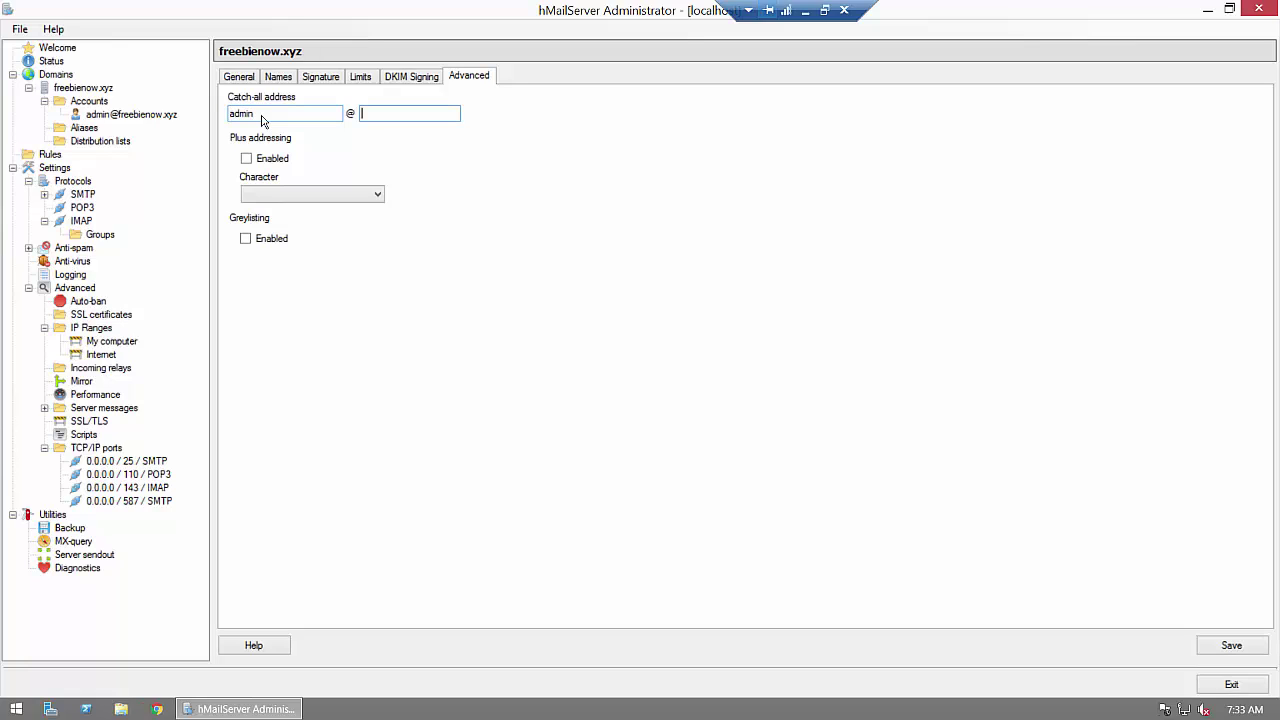
# Step: Enable plus addressing and greylisting for freebienow.xyz and save the domain
pyautogui.click(246, 158)
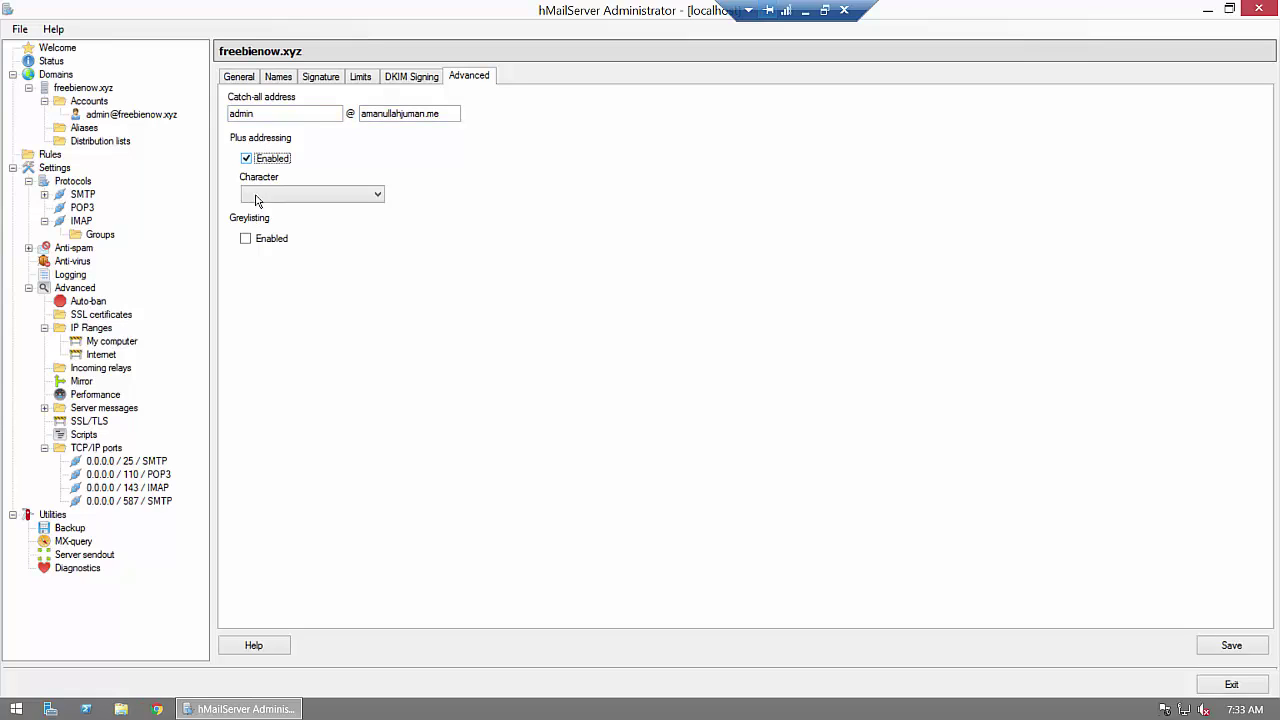
pyautogui.click(246, 239)
pyautogui.click(1222, 656)
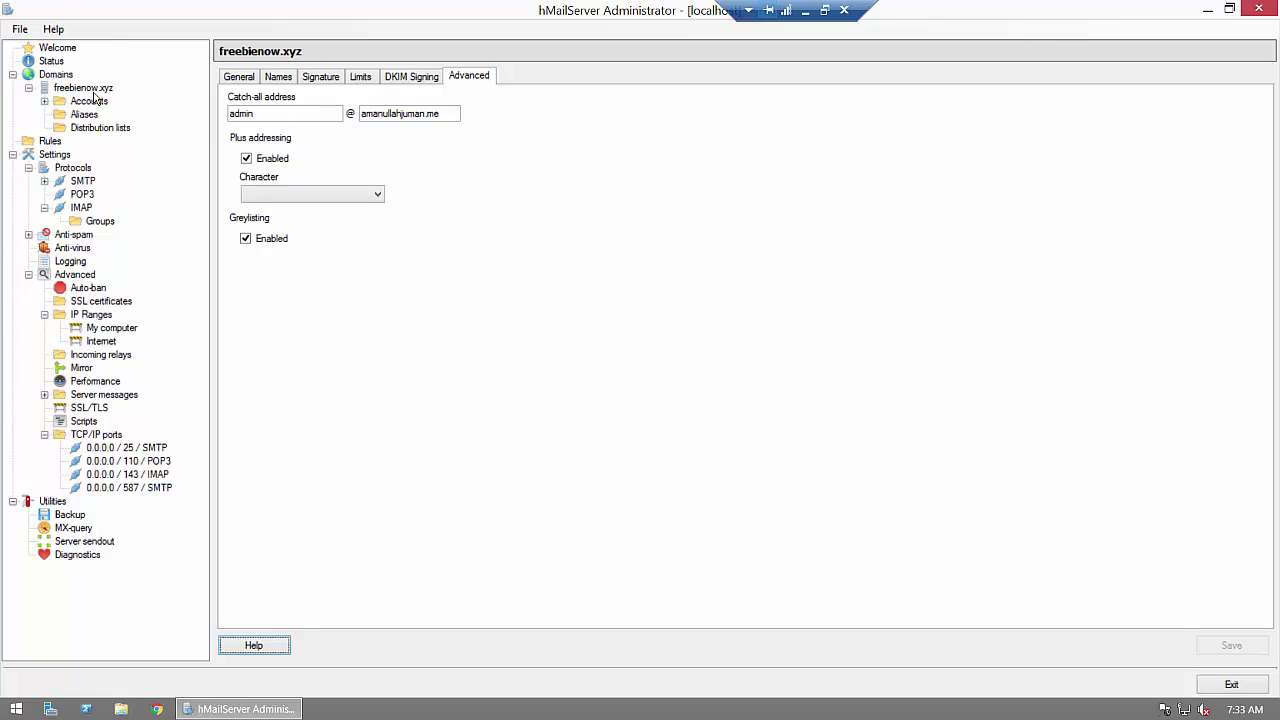
pyautogui.click(806, 11)
# Step: Open the forwarded Test Mail under Gmail's Primary tab and inspect its recipient details
pyautogui.click(271, 198)
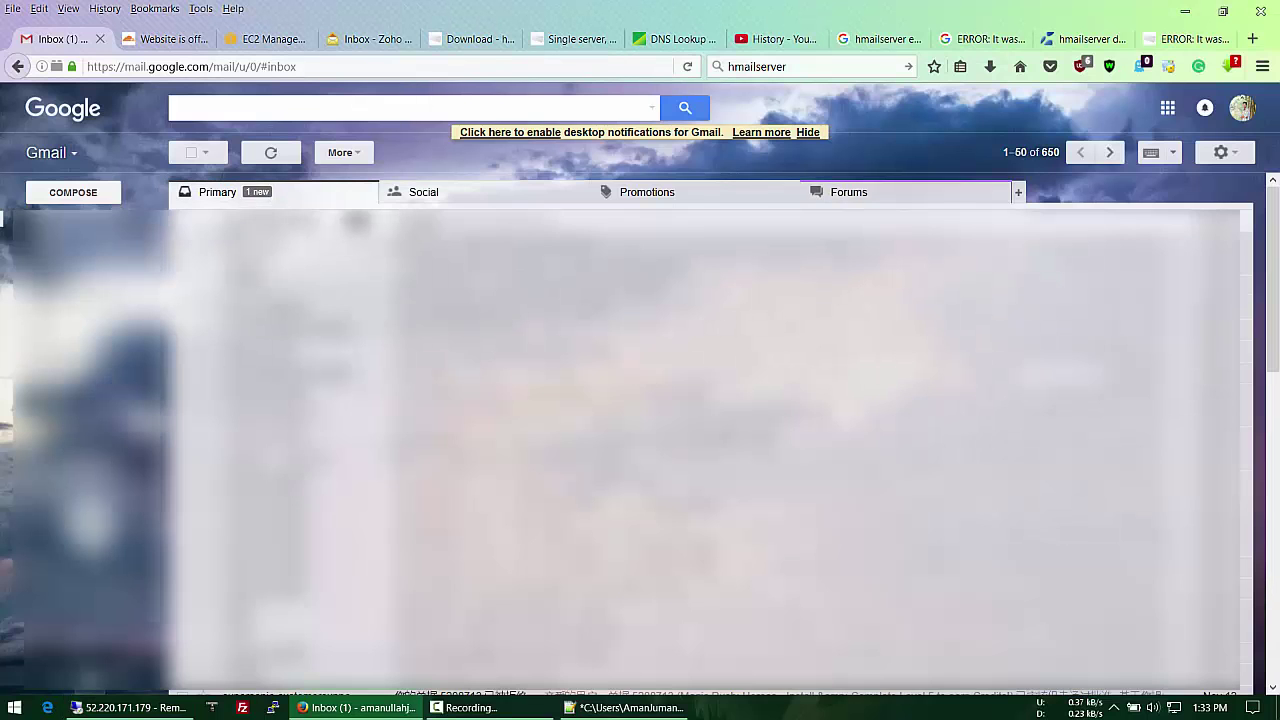
pyautogui.click(360, 221)
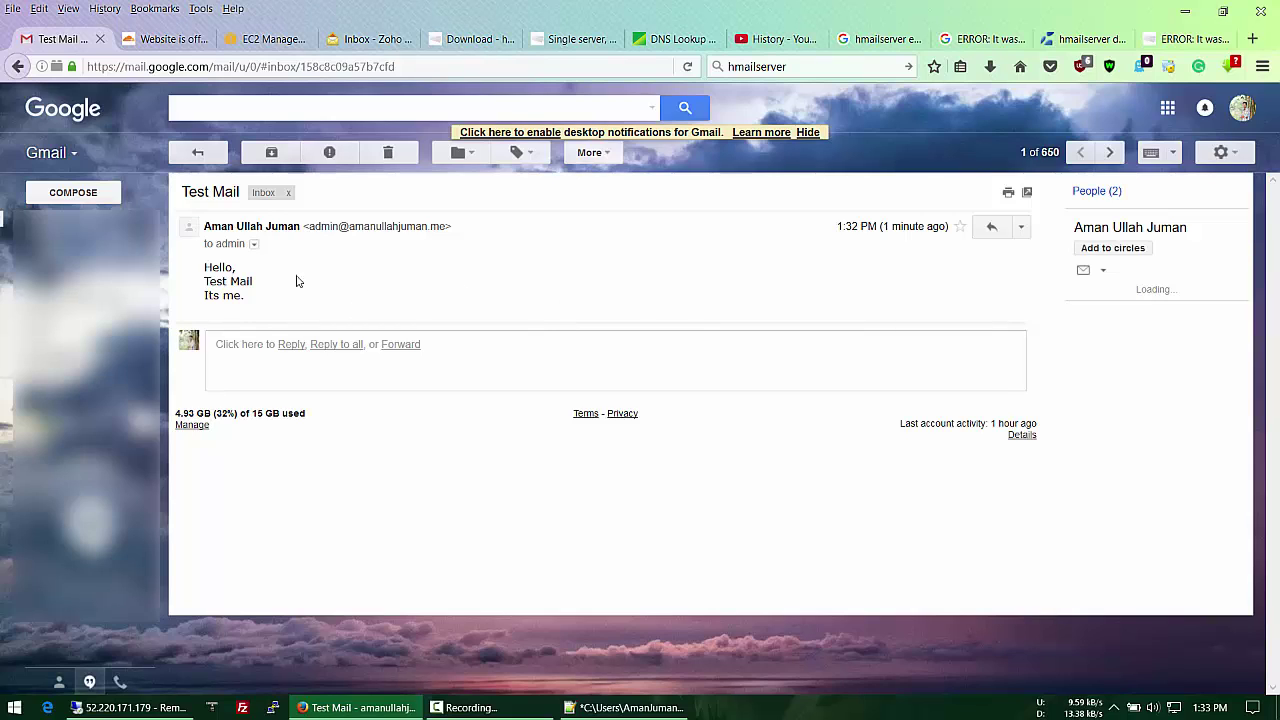
pyautogui.click(254, 246)
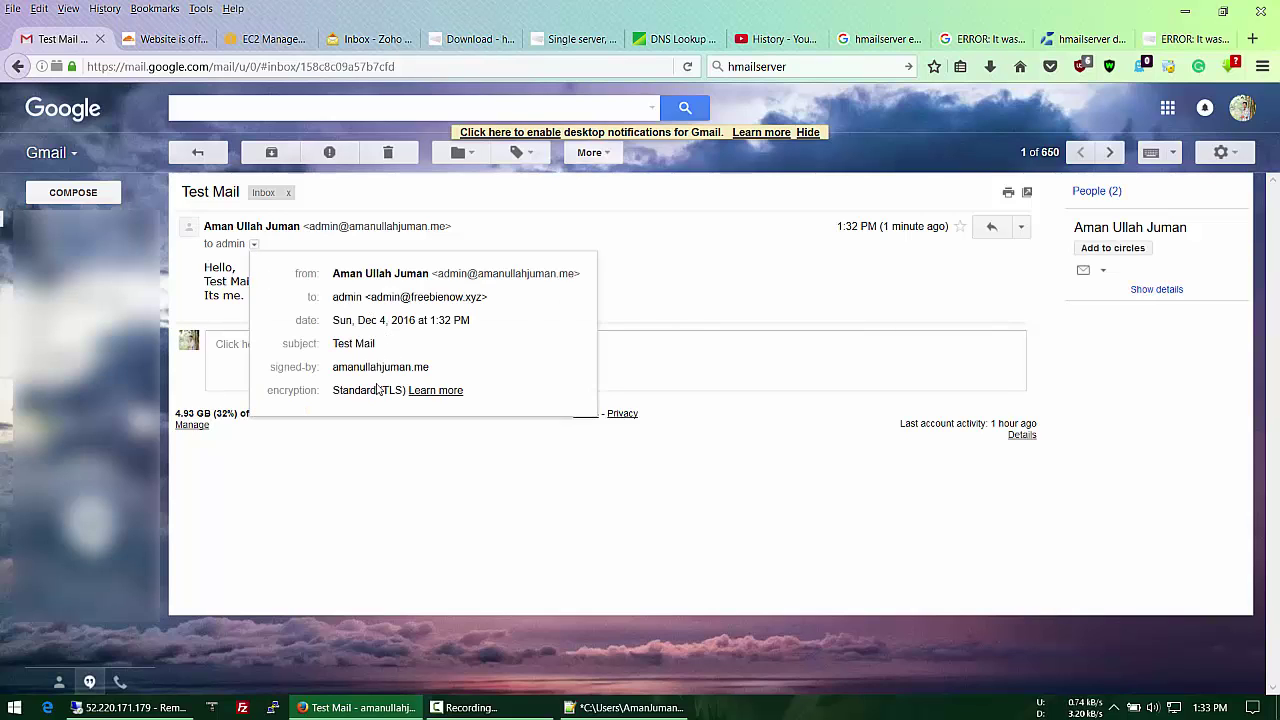
pyautogui.click(737, 281)
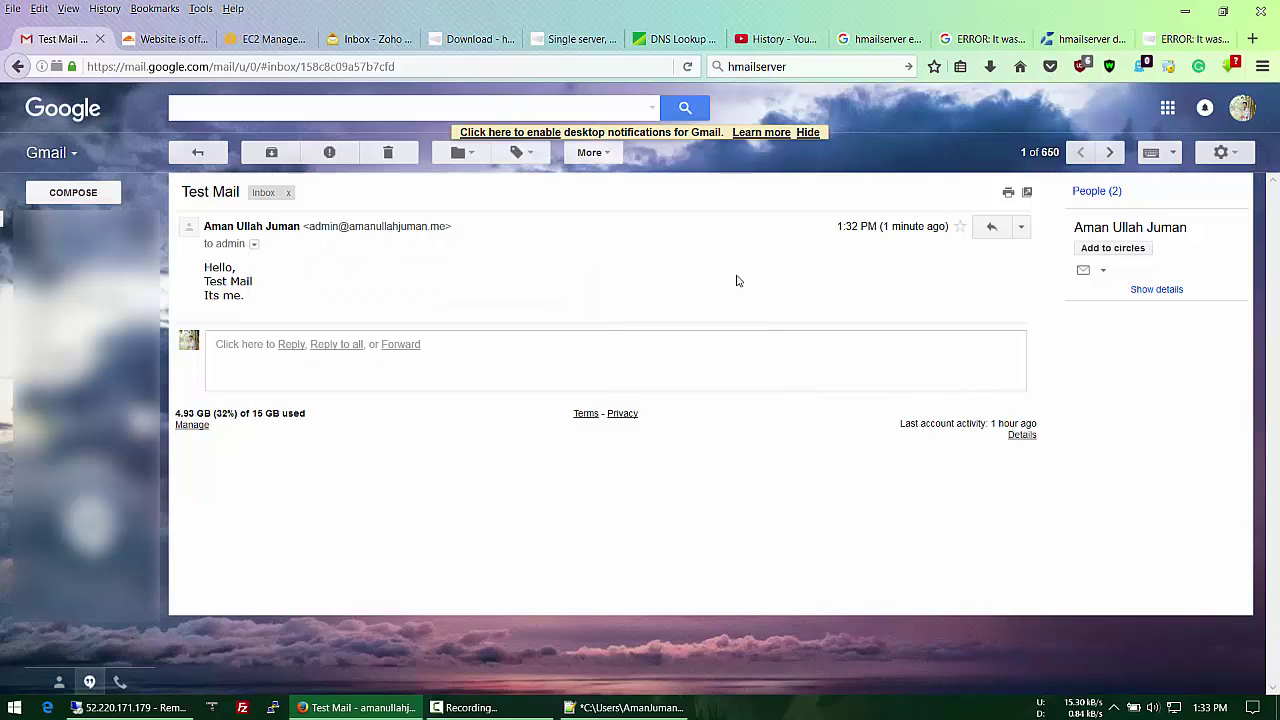
pyautogui.click(130, 707)
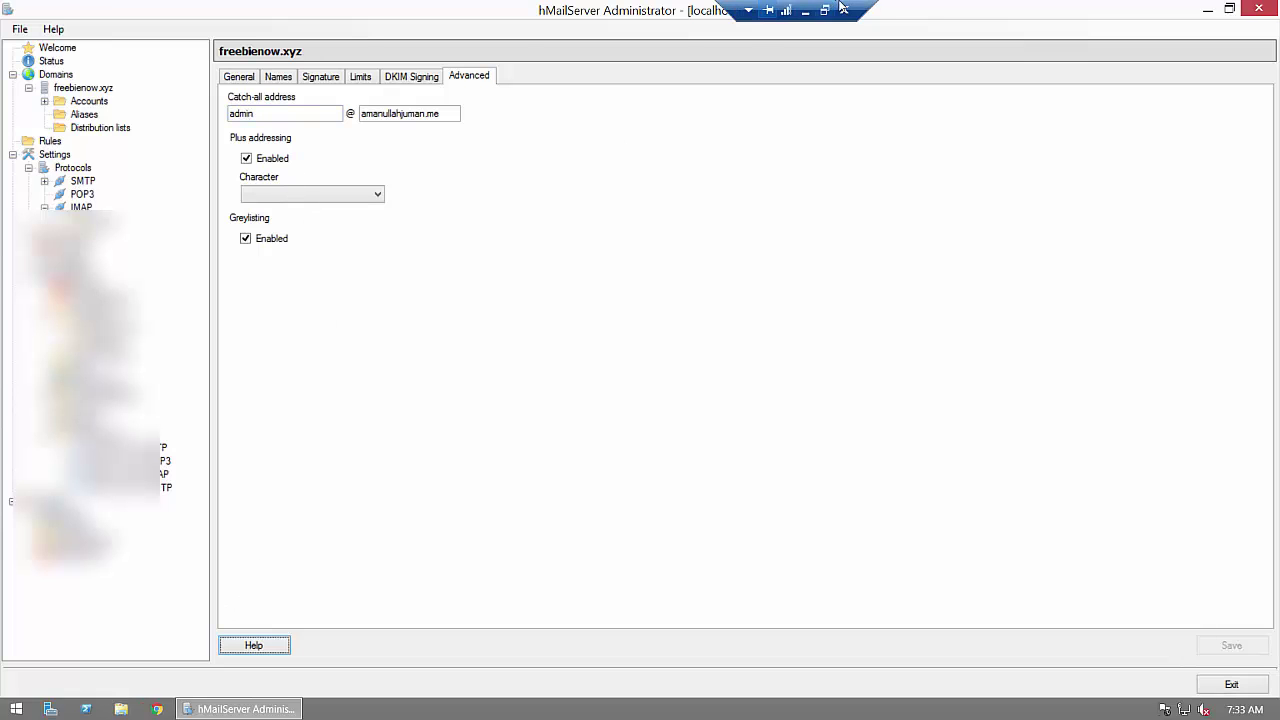
pyautogui.click(805, 10)
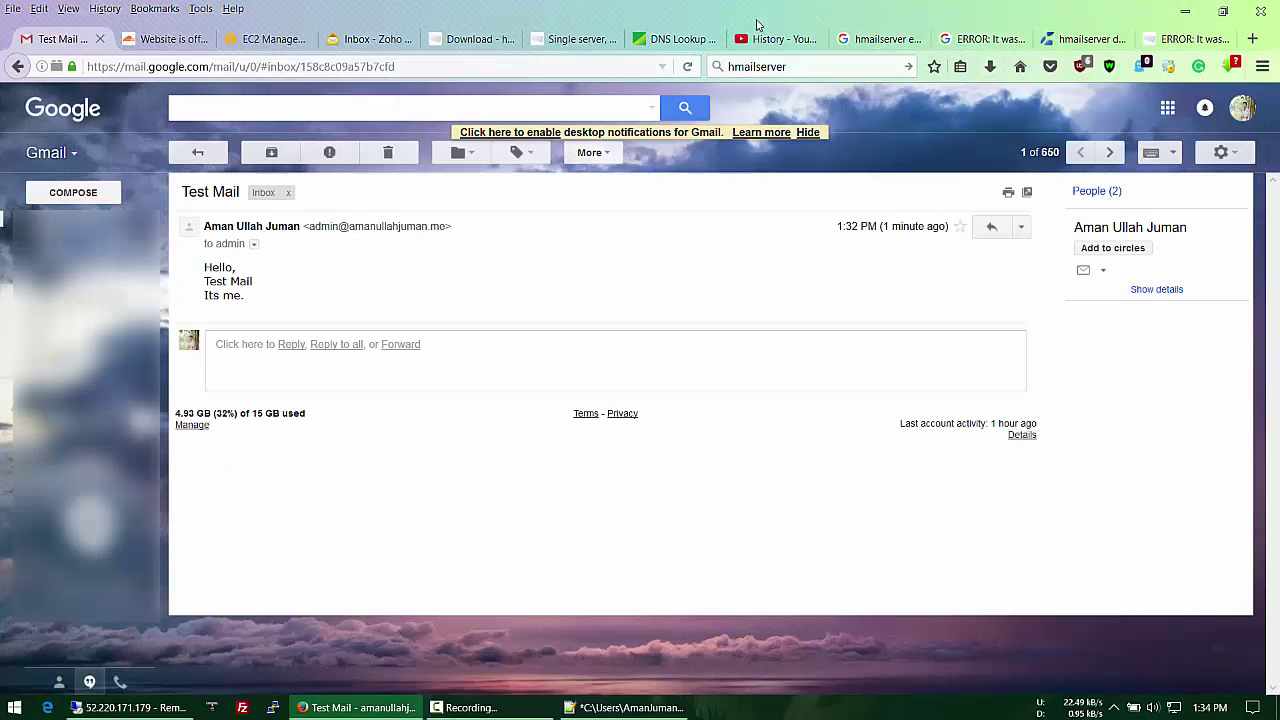
# Step: From Zoho Mail, send 'Catch All Test' with body 'Catch all' to a made-up freebienow.xyz address
pyautogui.click(360, 40)
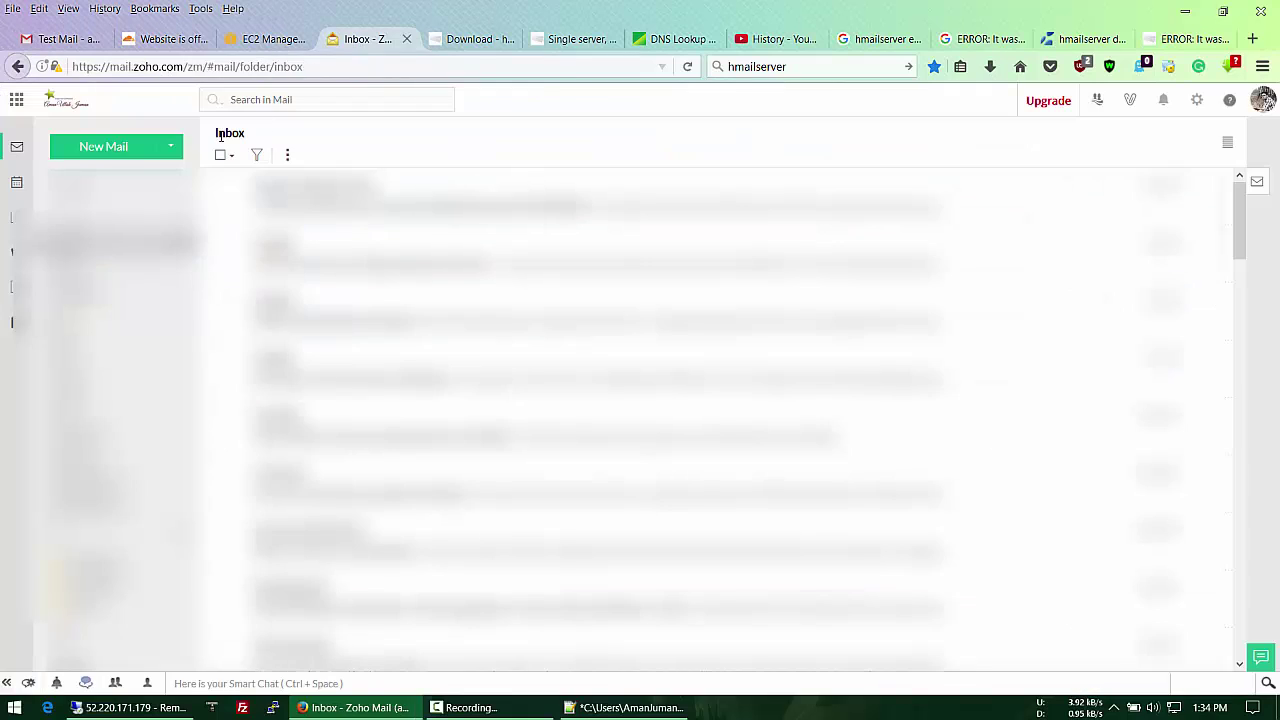
pyautogui.click(134, 156)
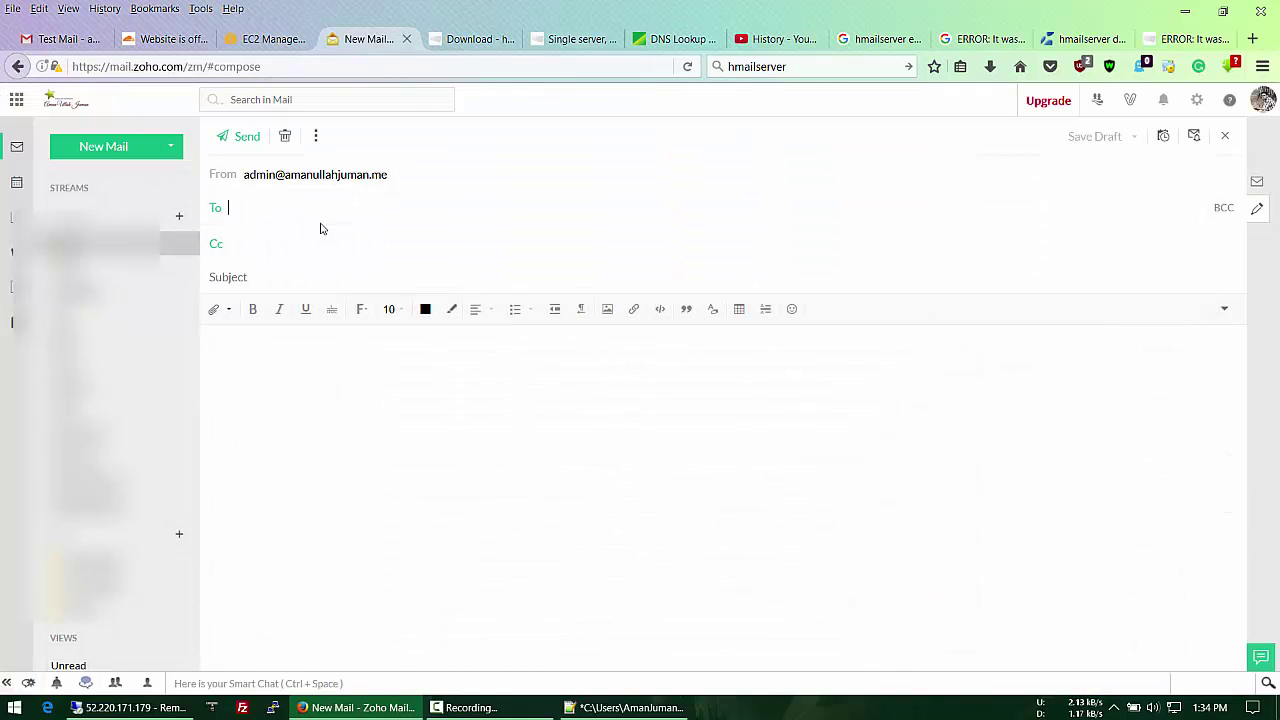
pyautogui.click(282, 281)
pyautogui.write('C')
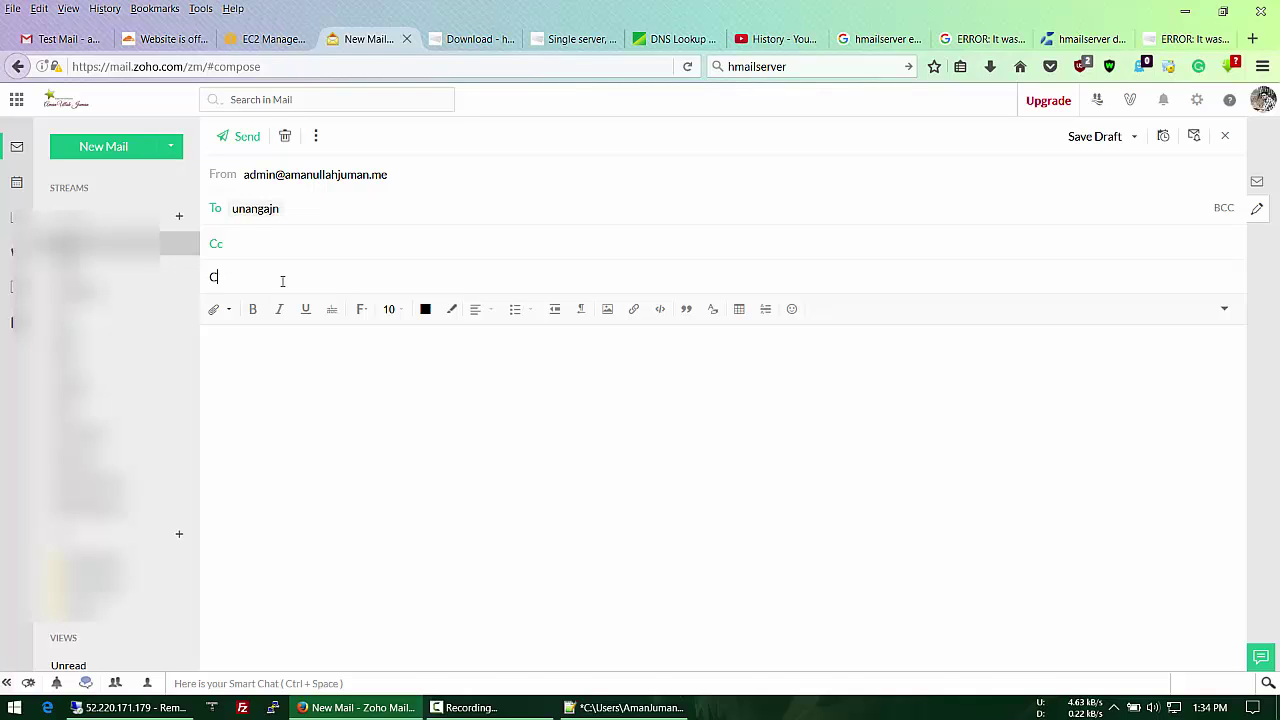
pyautogui.write('atch All Test')
pyautogui.click(278, 358)
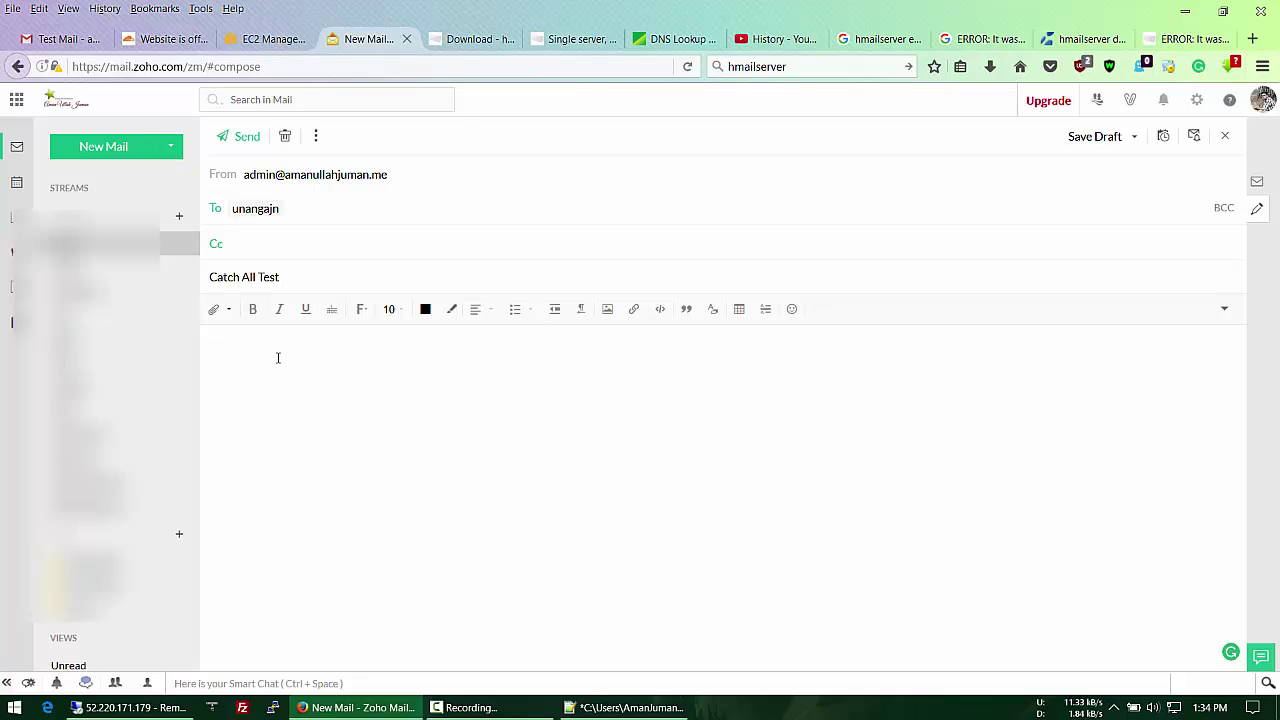
pyautogui.write('Catch all')
pyautogui.click(228, 139)
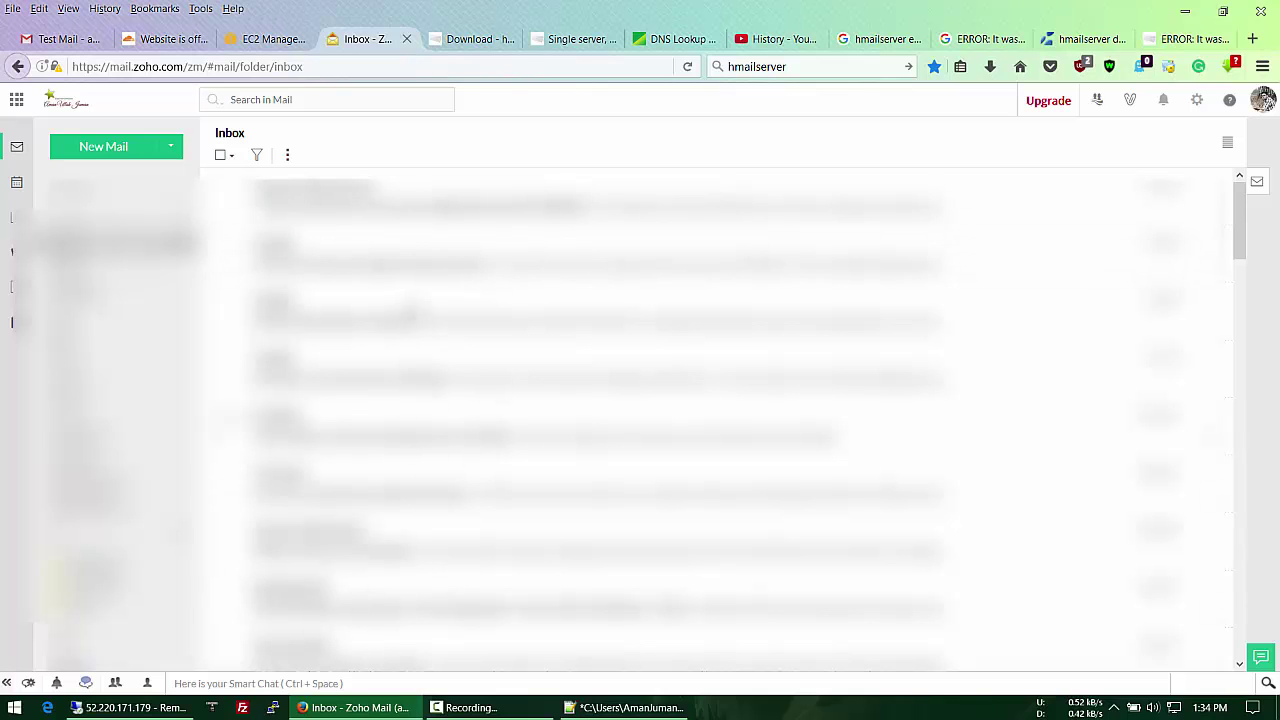
pyautogui.click(130, 707)
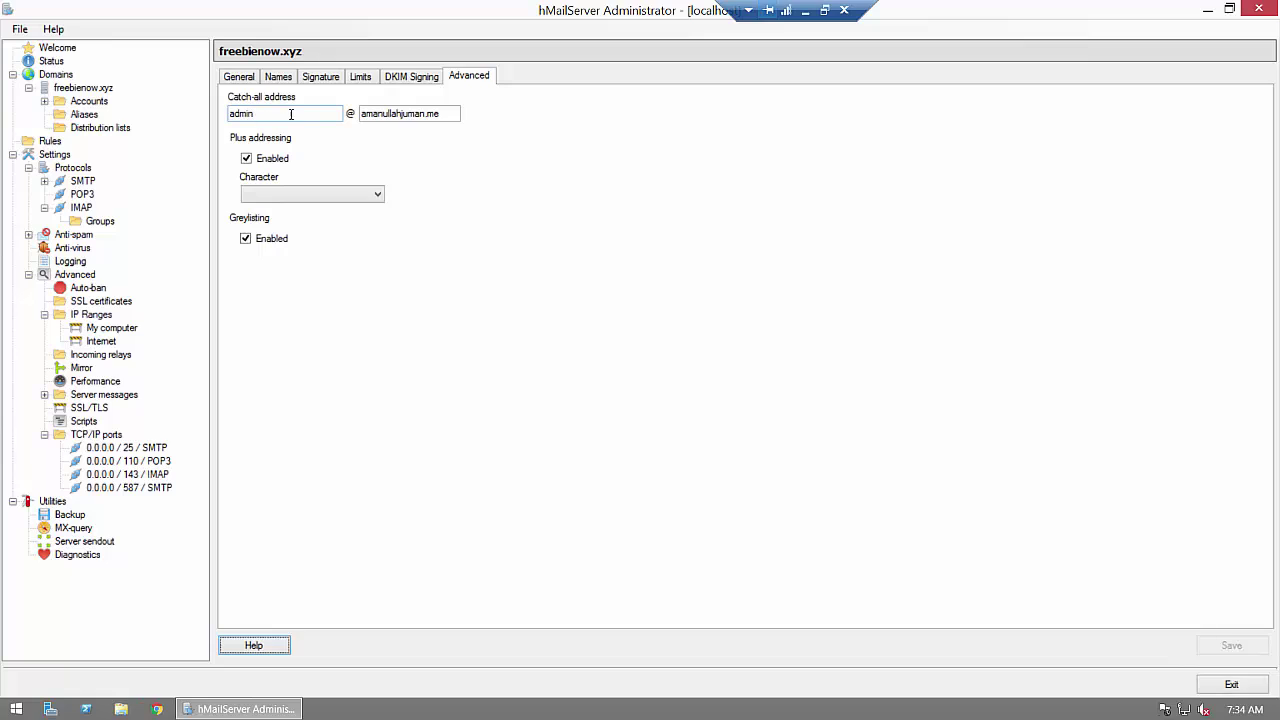
pyautogui.click(84, 89)
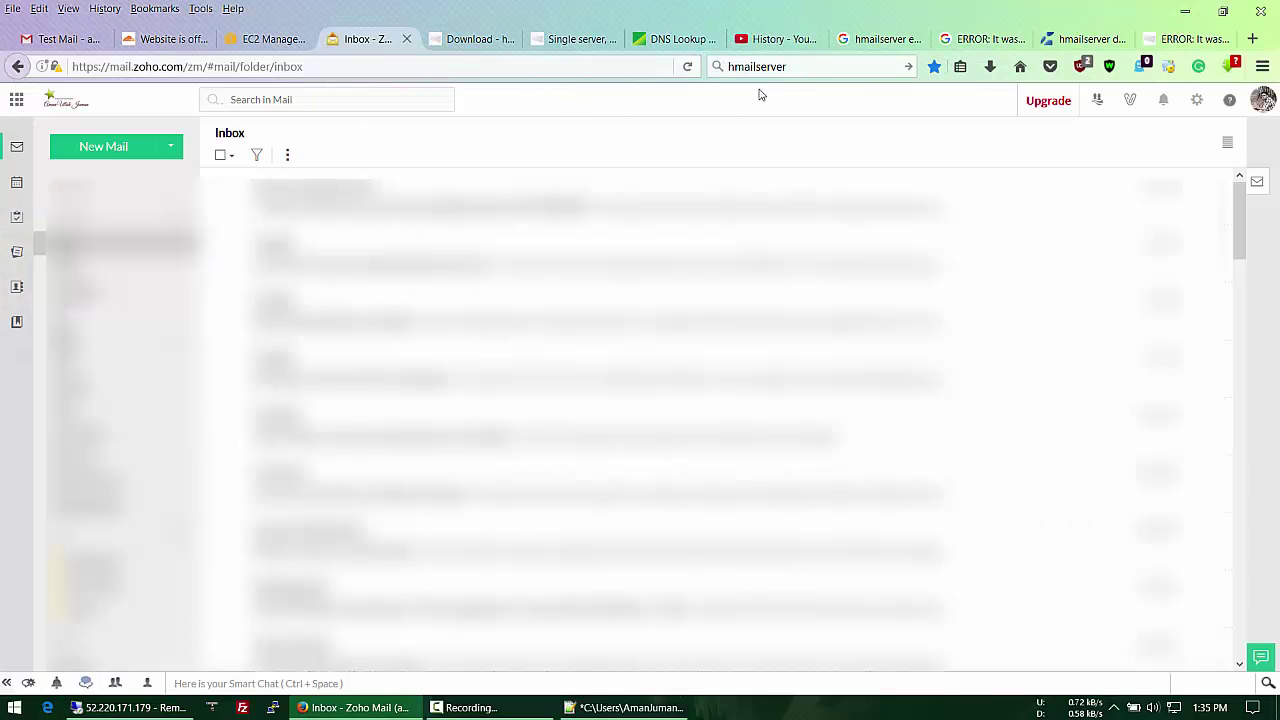
# Step: Check Zoho Mail's Spam folder and open the delivered 'Catch All Test' message
pyautogui.click(109, 341)
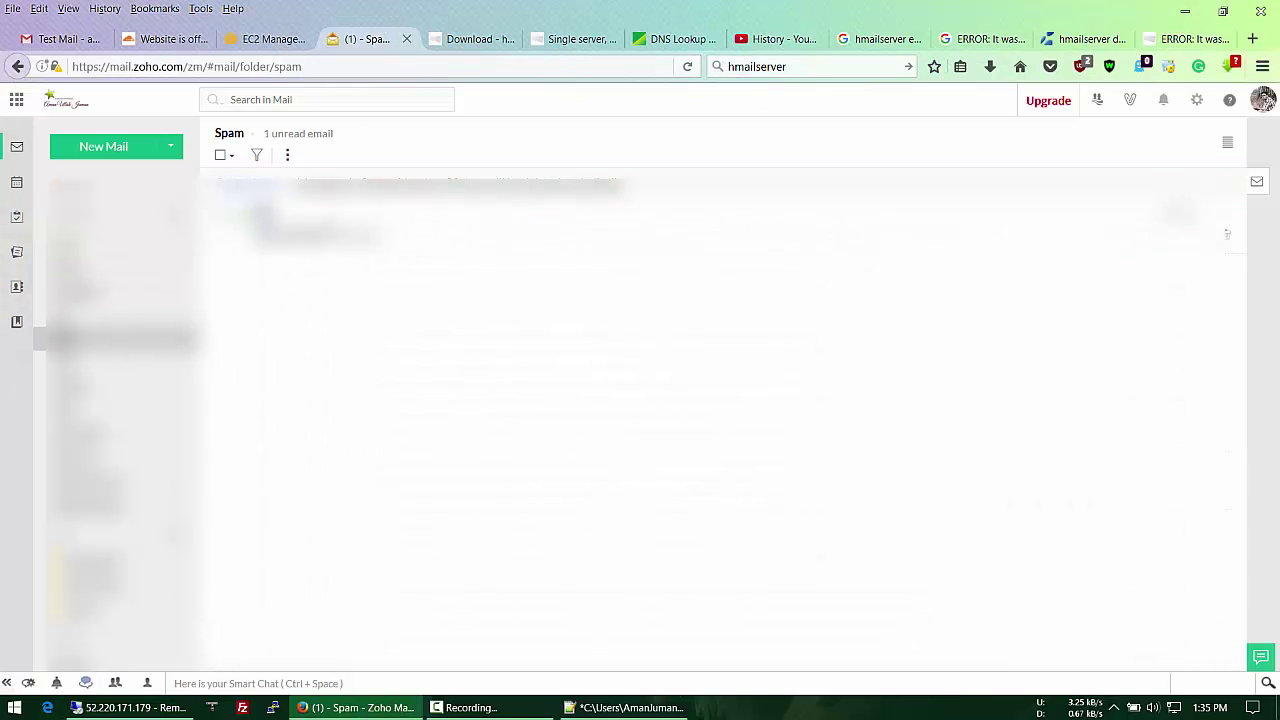
pyautogui.click(410, 238)
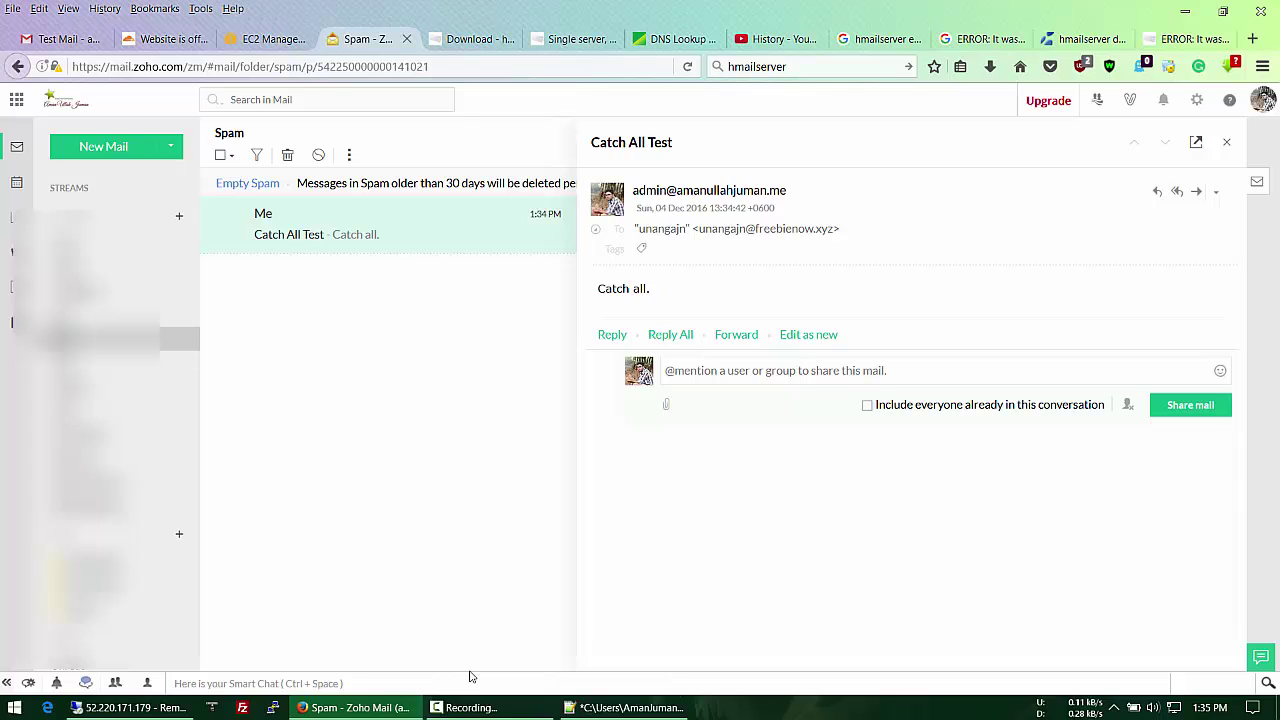
pyautogui.click(480, 709)
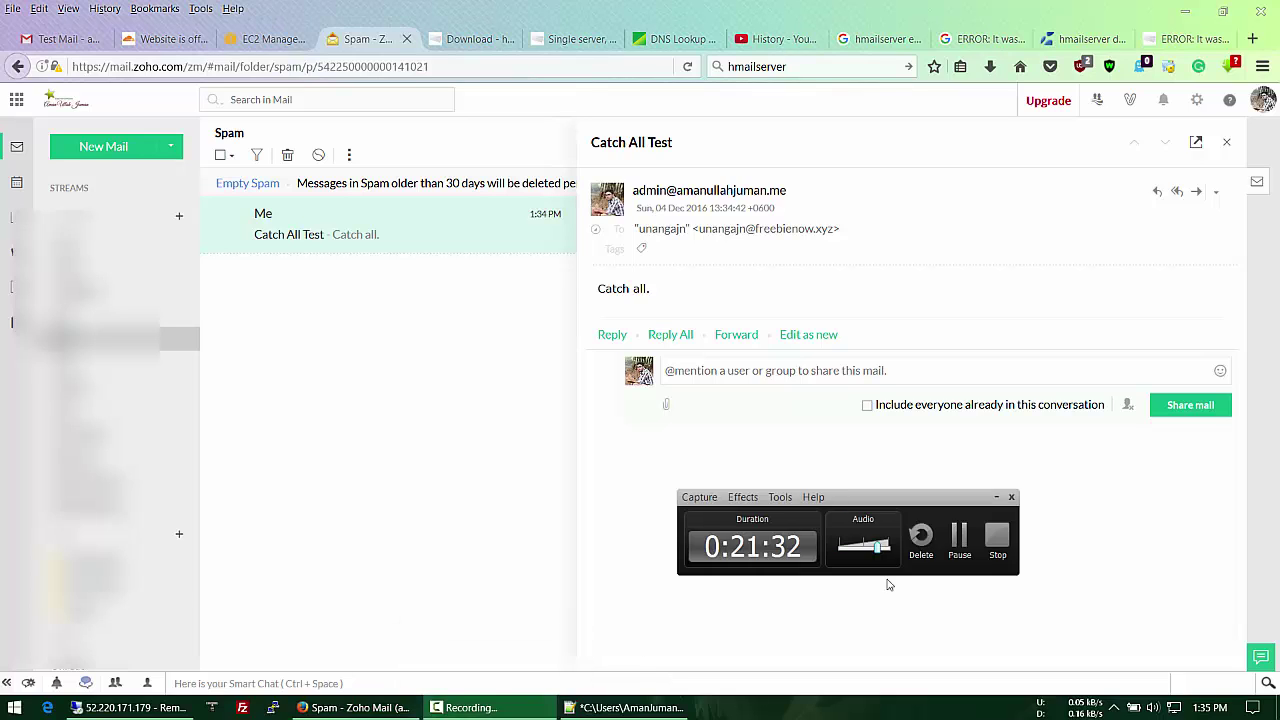